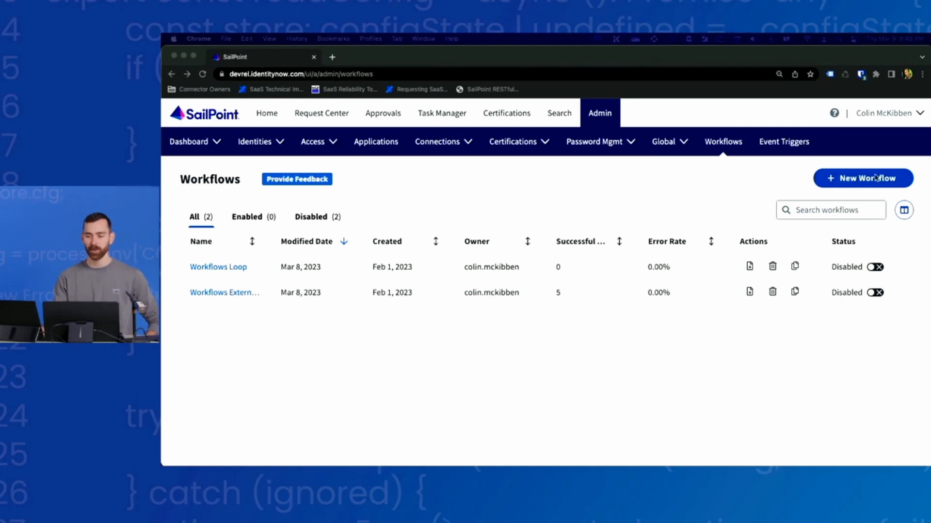
- Create a blank workflow in the workflow builder named "Developer Days" with the description "test"
click(834, 178)
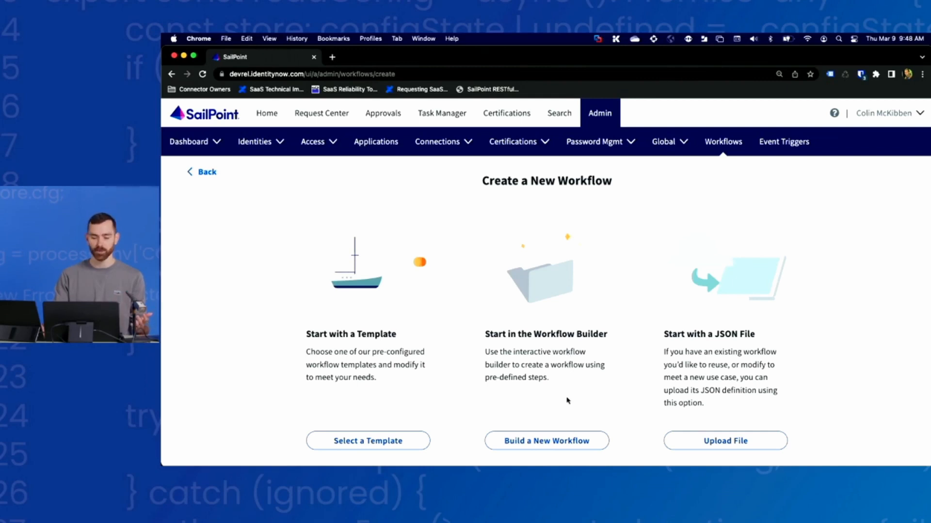
click(554, 443)
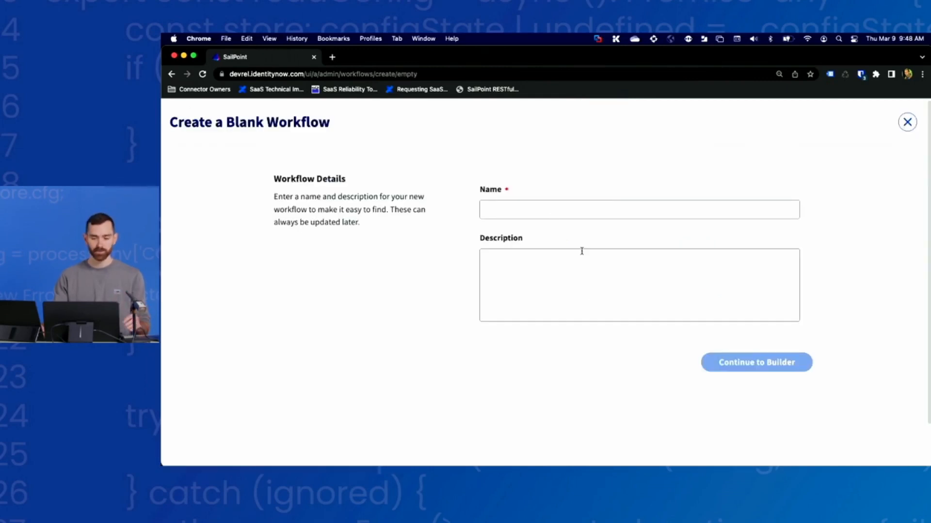
click(547, 217)
text(Developer Days)
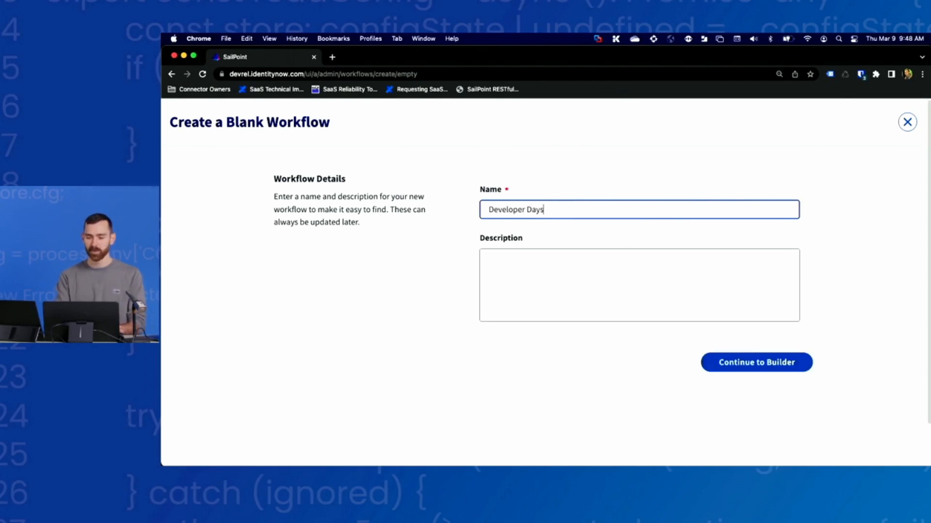
key(Tab)
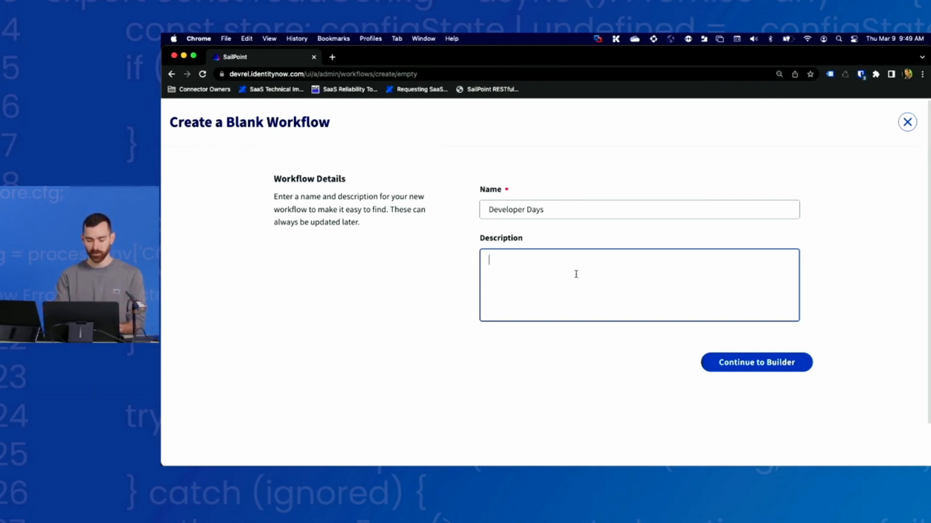
text(test)
click(782, 363)
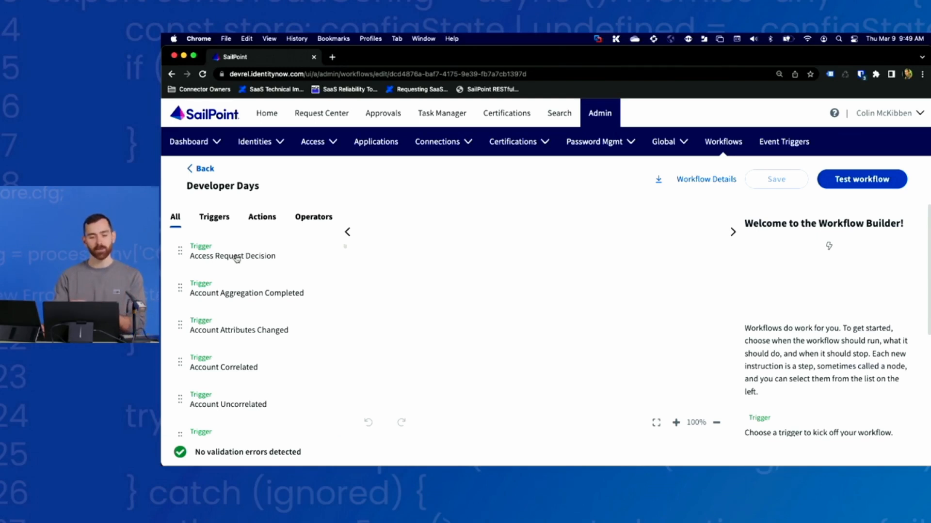
- Look through the triggers, actions and operators available in the workflow builder
click(214, 217)
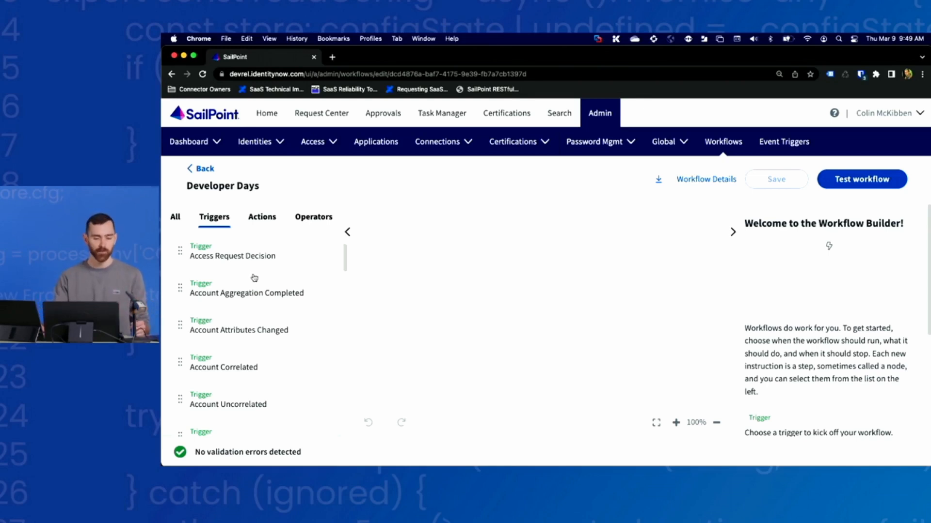
click(265, 218)
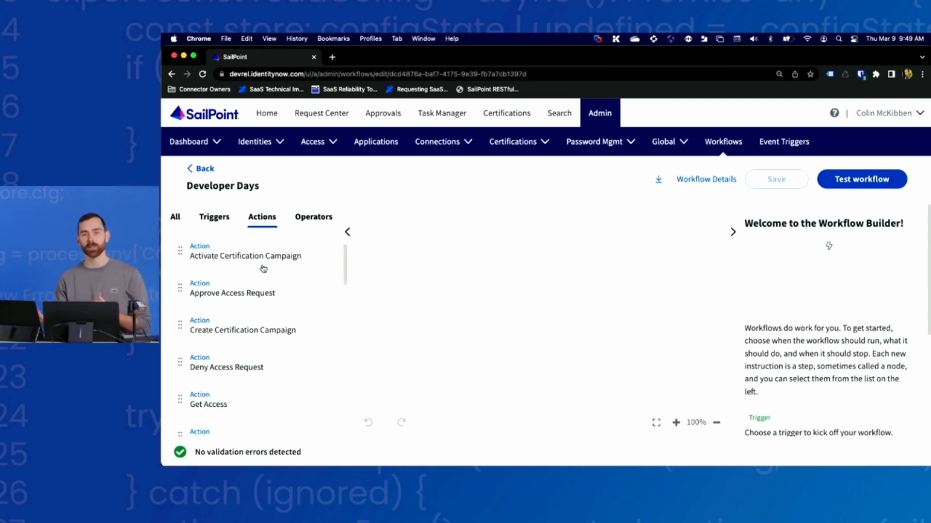
click(311, 216)
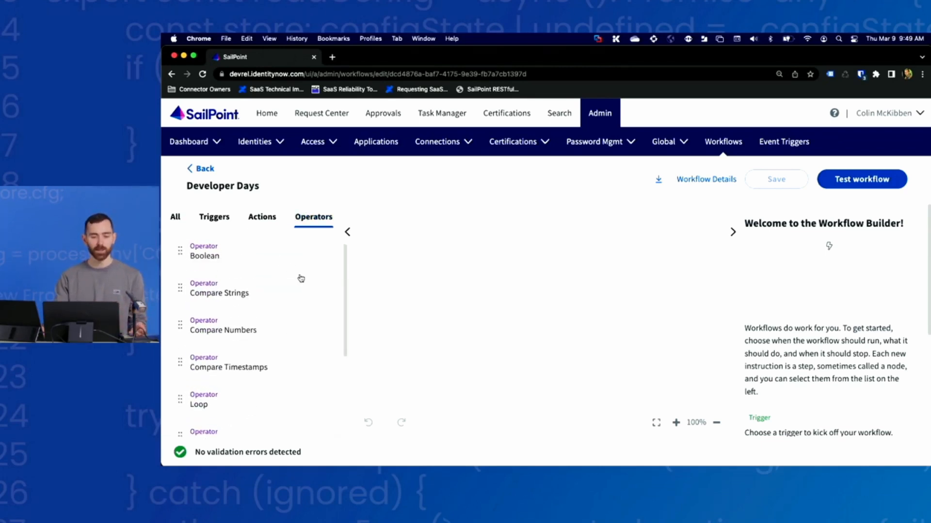
scroll(304, 278, down, 3)
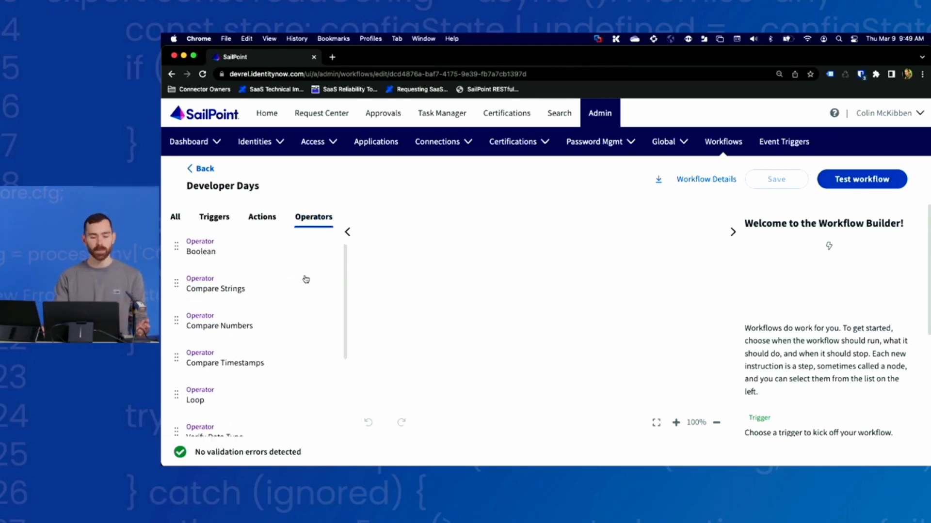
scroll(306, 283, down, 1)
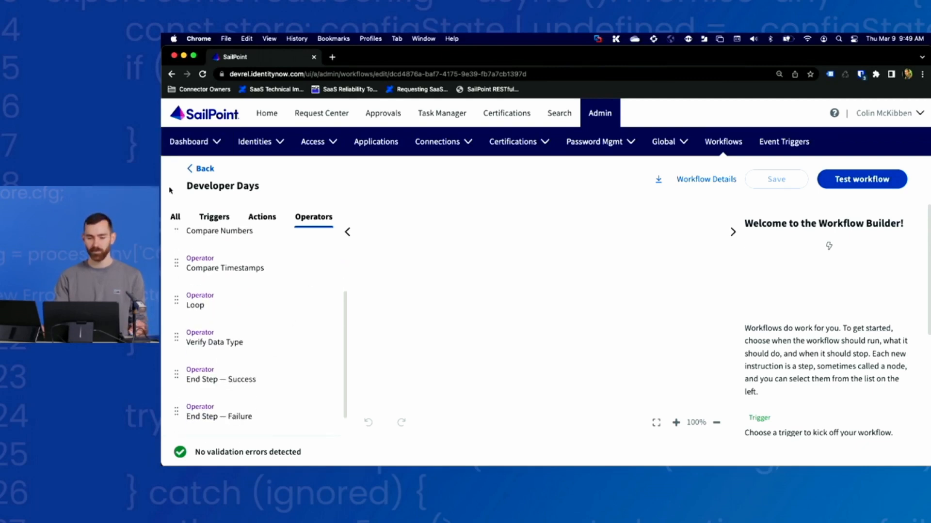
- Add the Identity Attributes Changed trigger to the empty workflow canvas
click(203, 218)
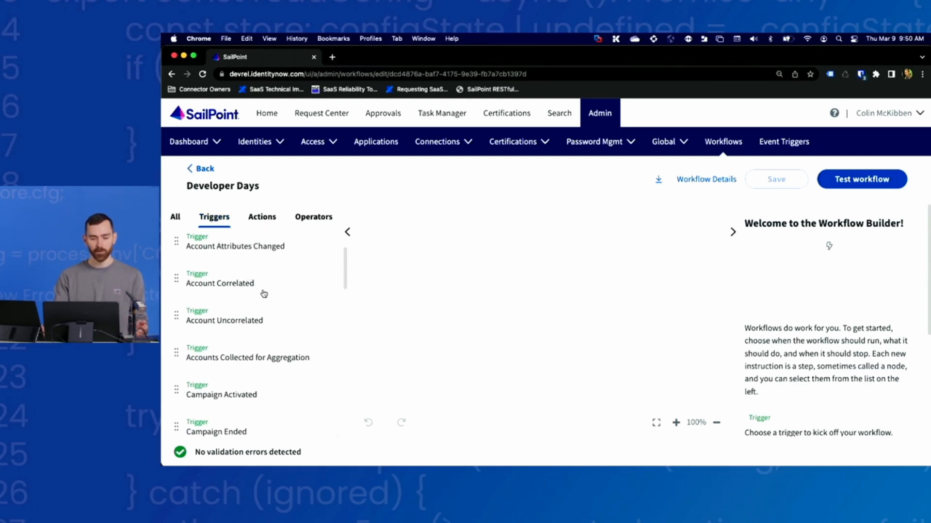
scroll(264, 294, down, 1)
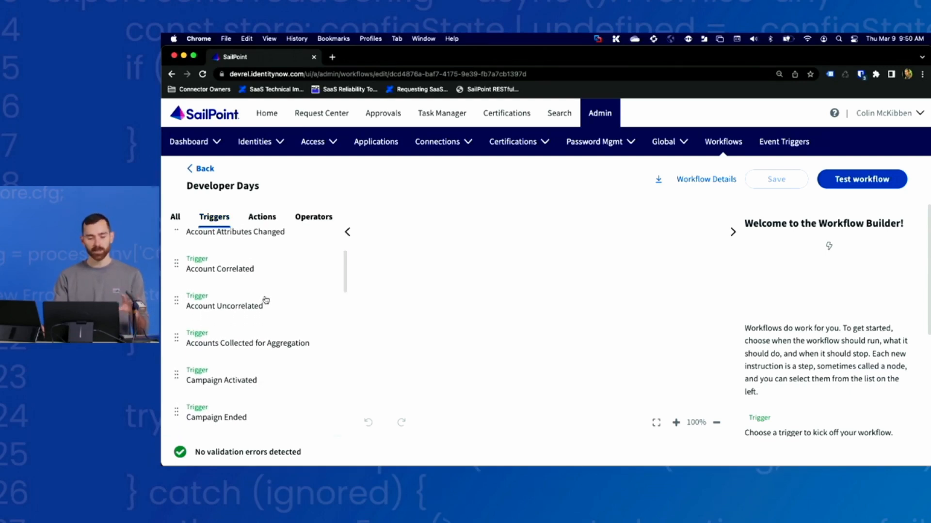
scroll(267, 303, down, 5)
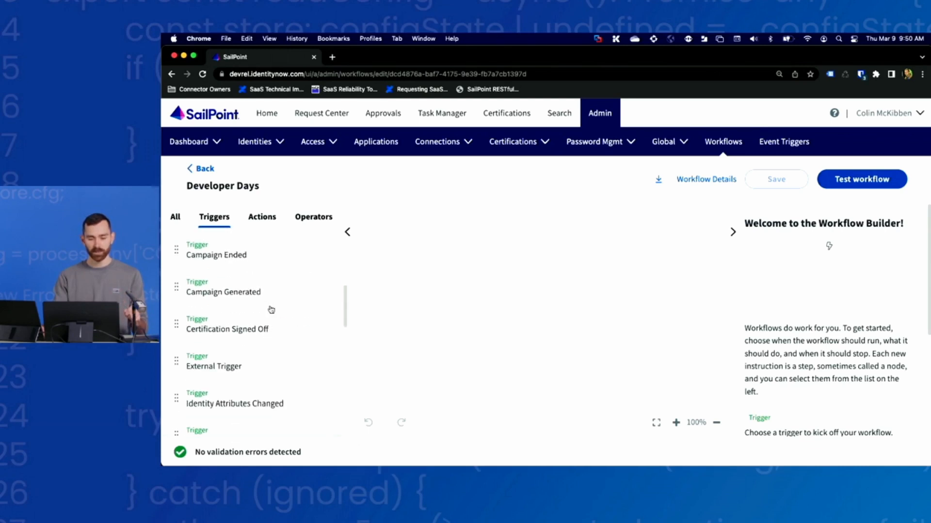
scroll(268, 310, down, 2)
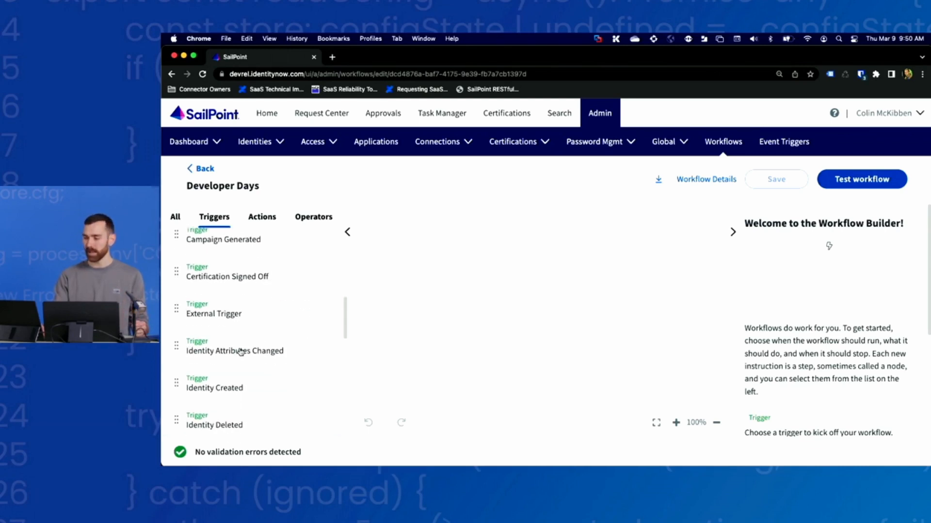
drag(241, 351, 458, 230)
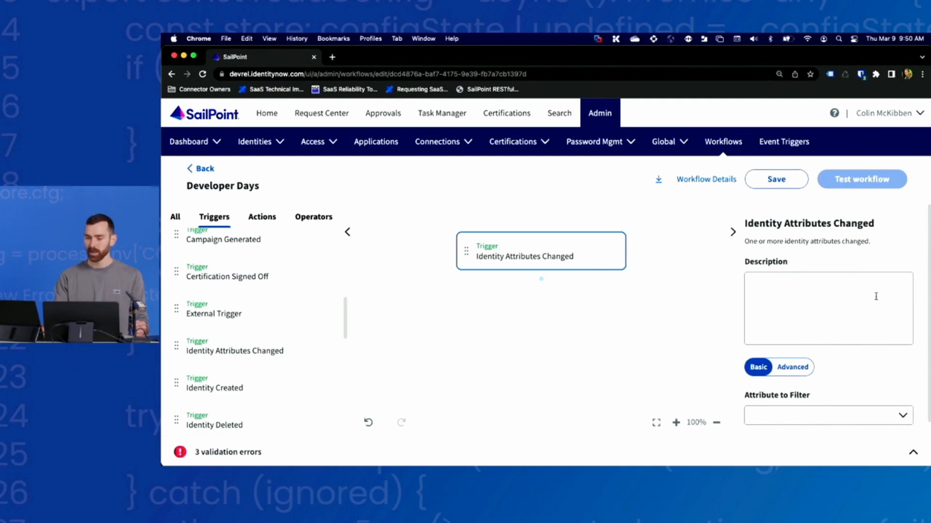
- Switch the Identity Attributes Changed trigger's filter to Advanced mode, which takes a JSONPath expression
scroll(868, 298, down, 1)
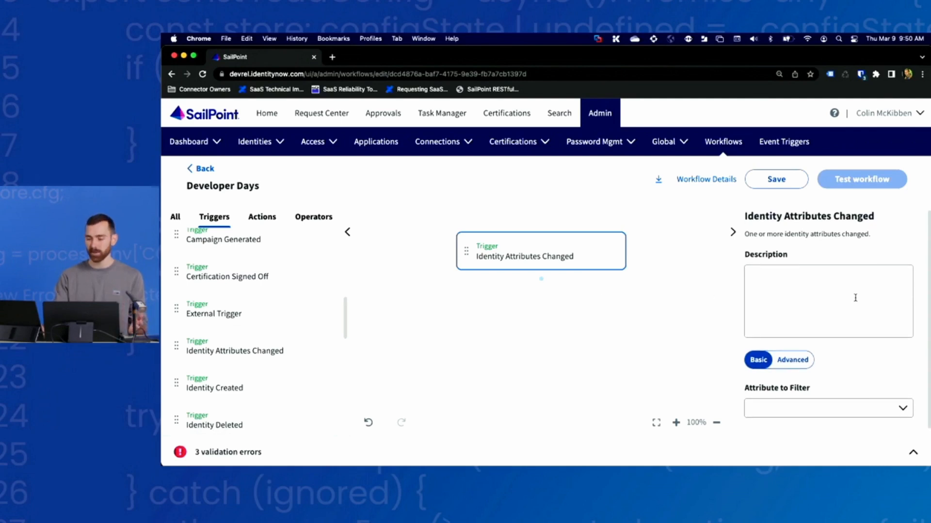
scroll(857, 298, down, 1)
scroll(860, 297, down, 1)
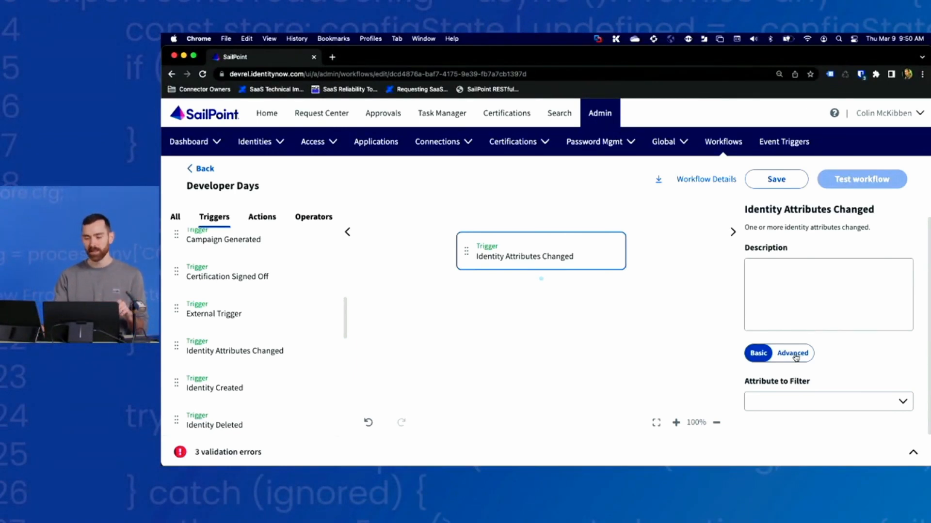
click(794, 356)
scroll(804, 383, down, 2)
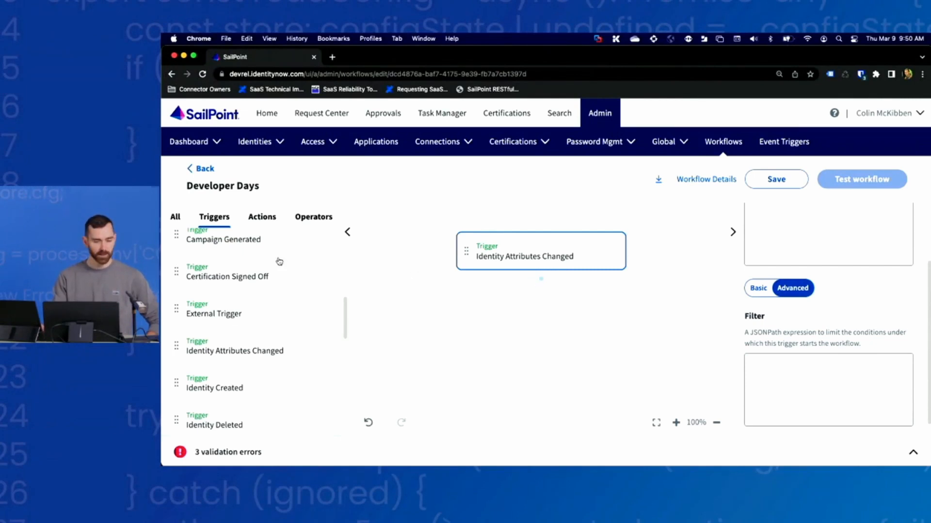
- Add a Get Identity action below the Identity Attributes Changed trigger and connect the trigger to it
click(261, 216)
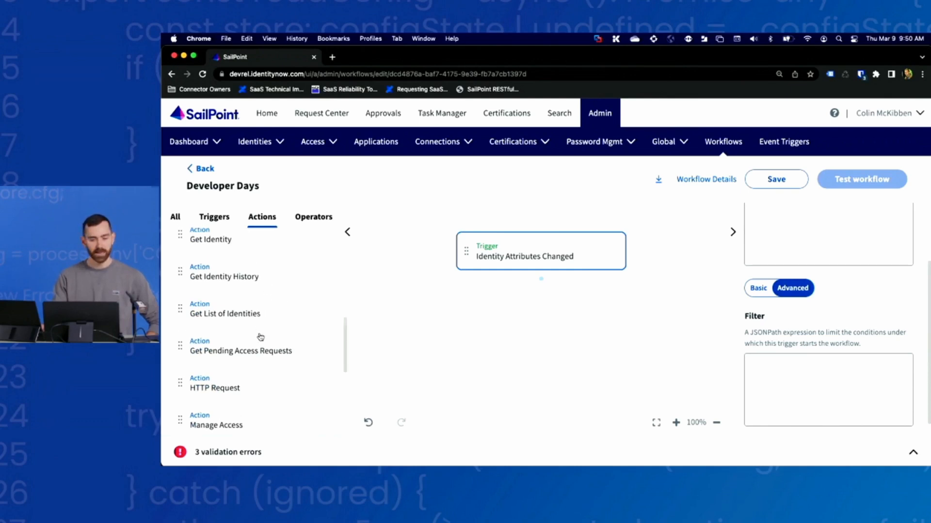
drag(242, 239, 456, 314)
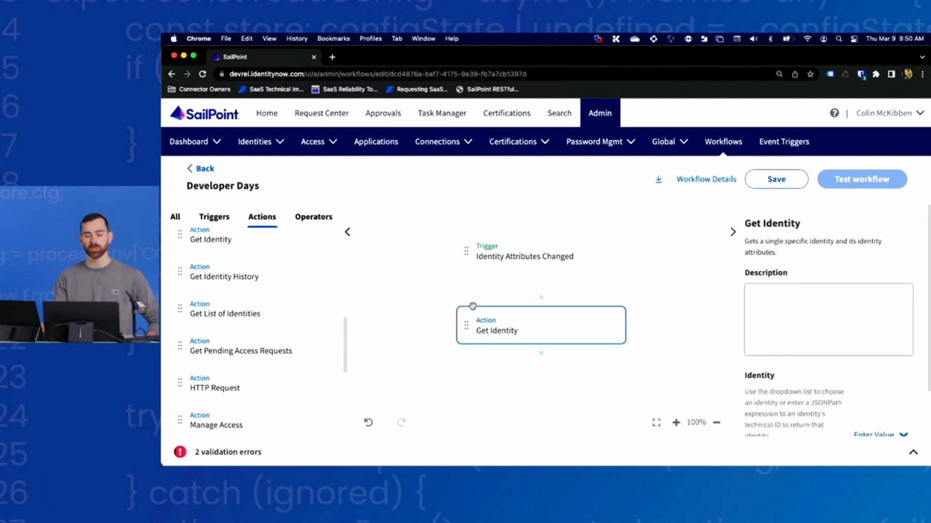
mouse_move(547, 258)
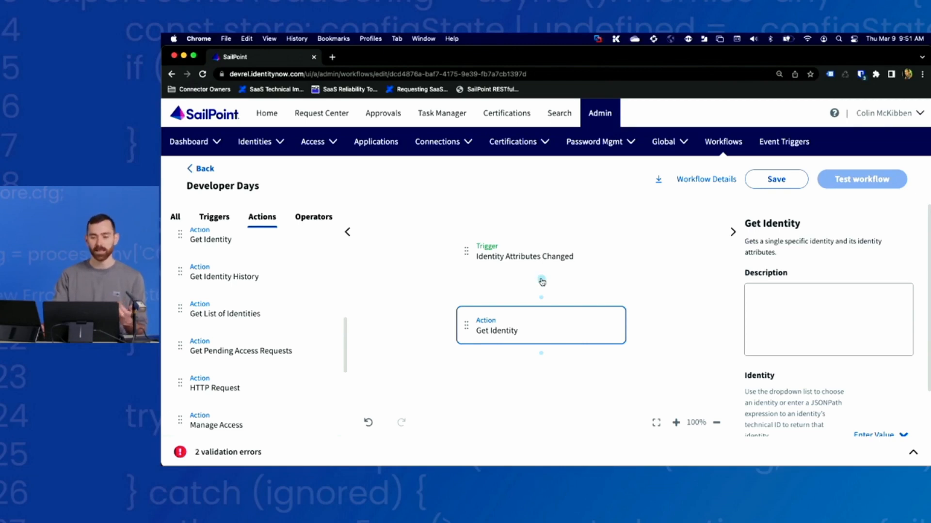
drag(542, 282, 541, 297)
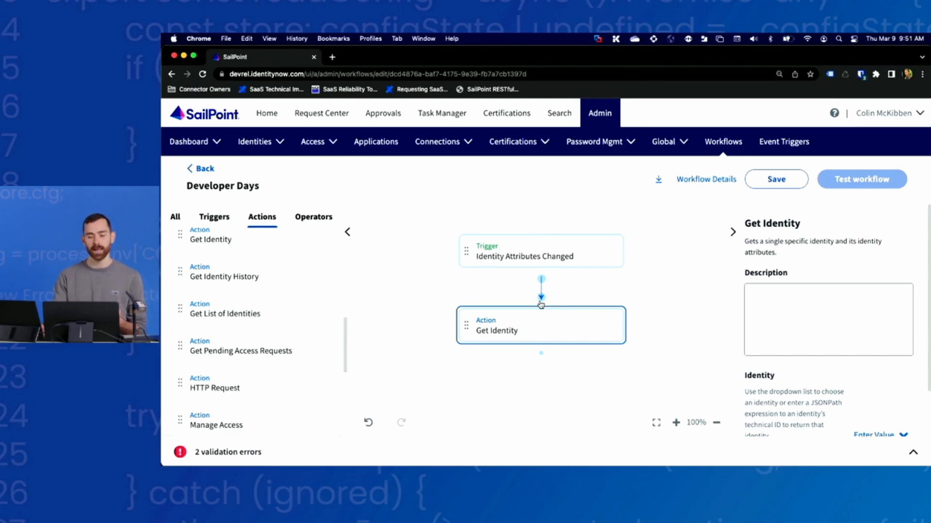
click(541, 304)
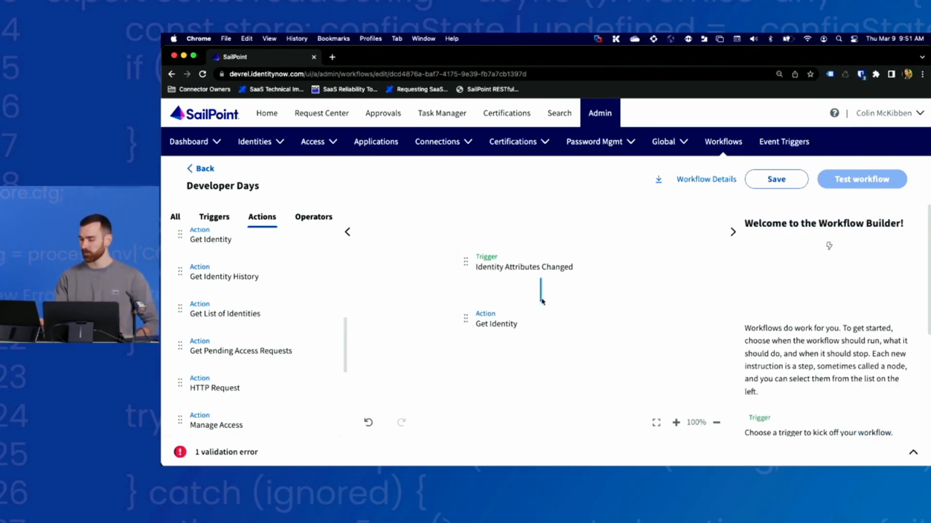
drag(539, 302, 539, 298)
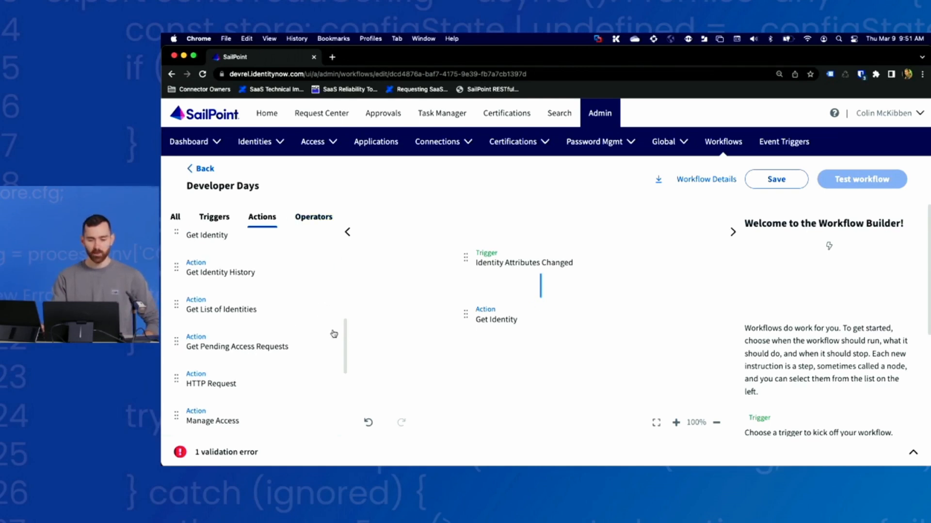
- Add a Send Email action below Get Identity and connect Get Identity to it
scroll(346, 351, down, 2)
drag(345, 351, 342, 399)
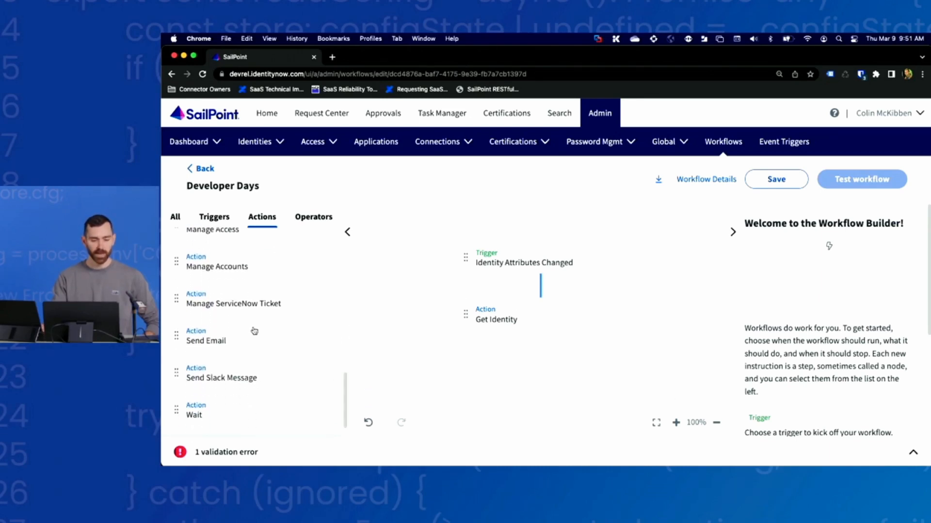
drag(216, 341, 458, 376)
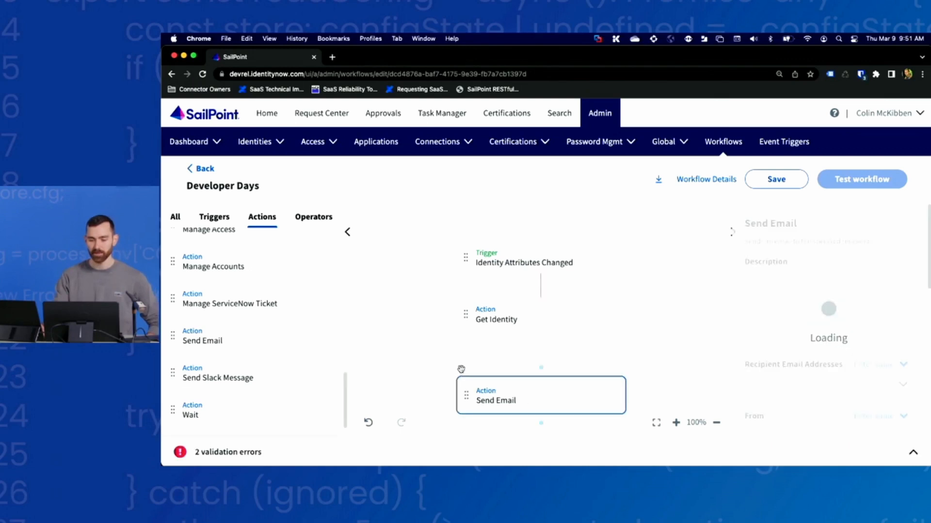
drag(541, 346, 542, 376)
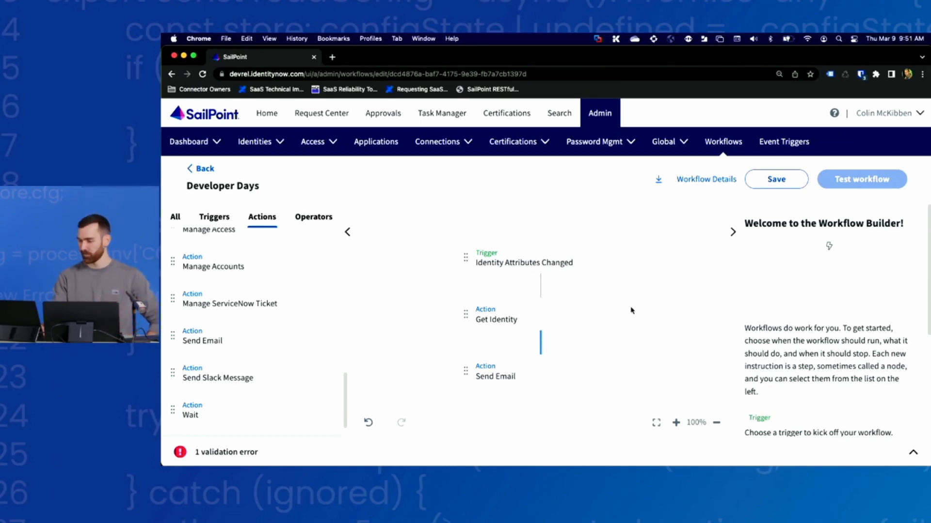
- Add an End Step — Success operator below Send Email and connect Send Email to it
scroll(631, 310, down, 2)
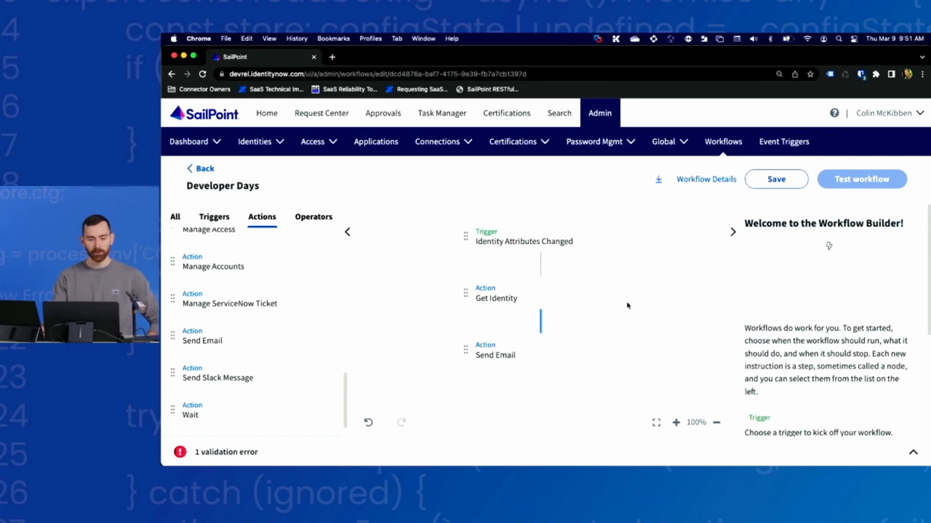
click(304, 218)
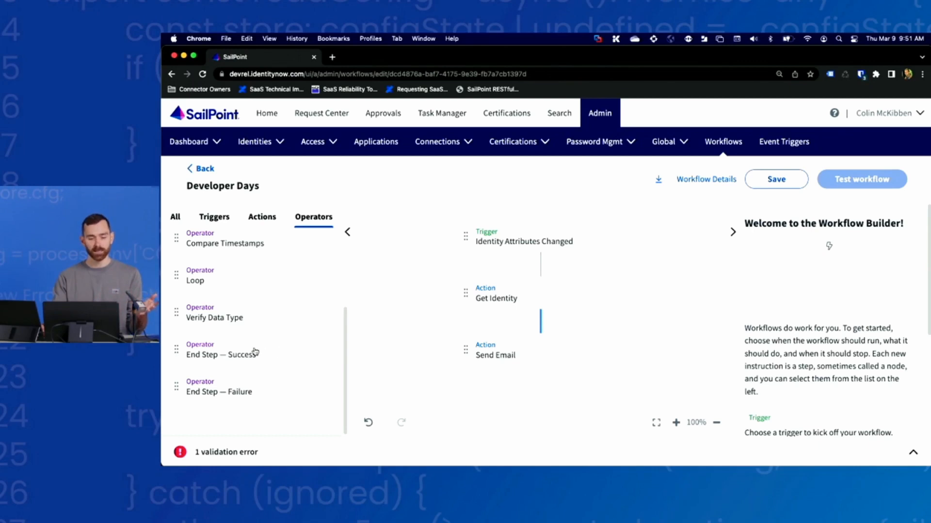
drag(255, 353, 460, 391)
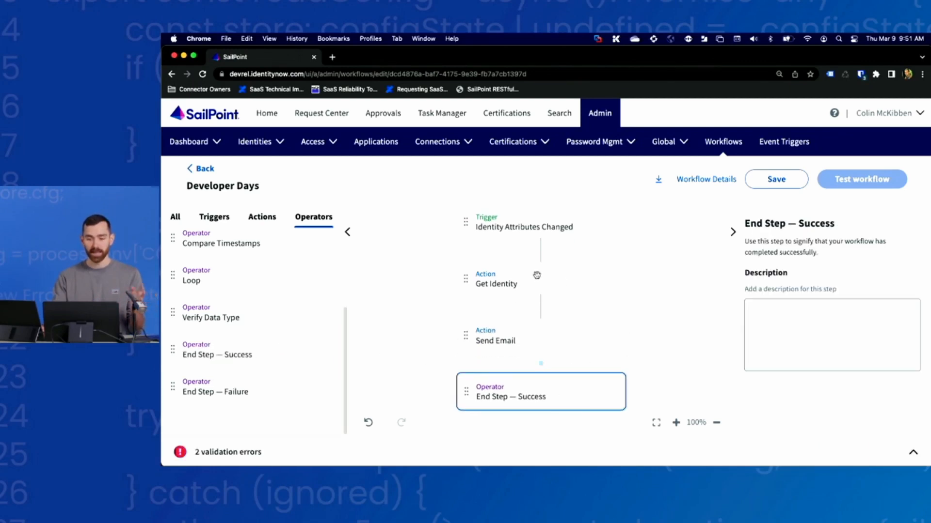
scroll(581, 345, down, 1)
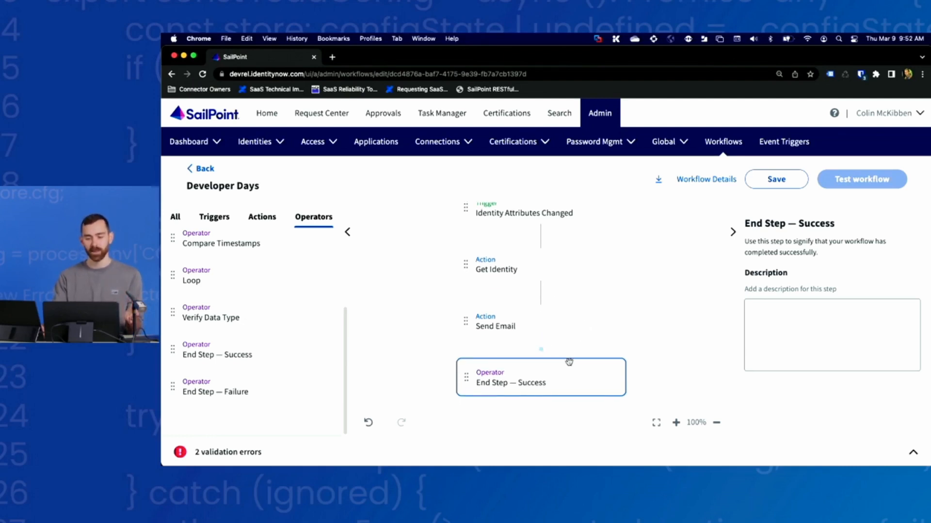
drag(569, 374, 569, 395)
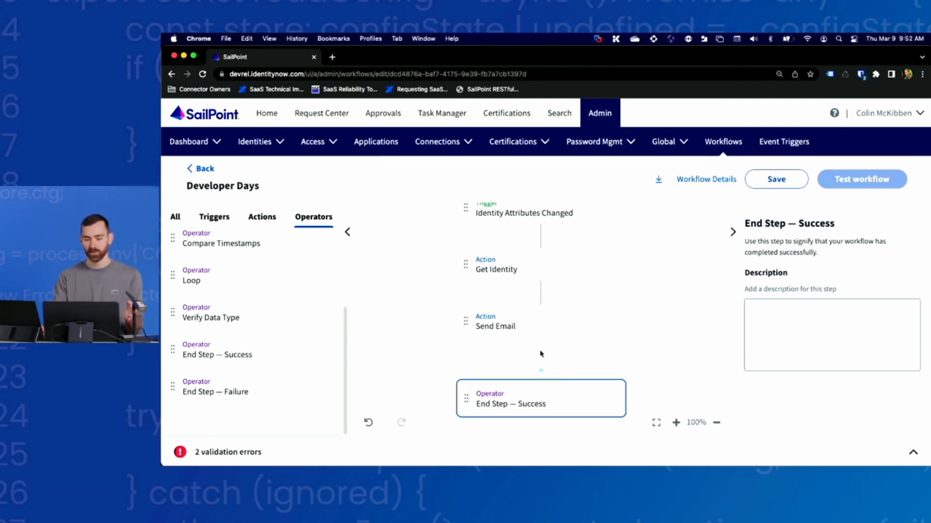
click(544, 333)
drag(542, 351, 541, 374)
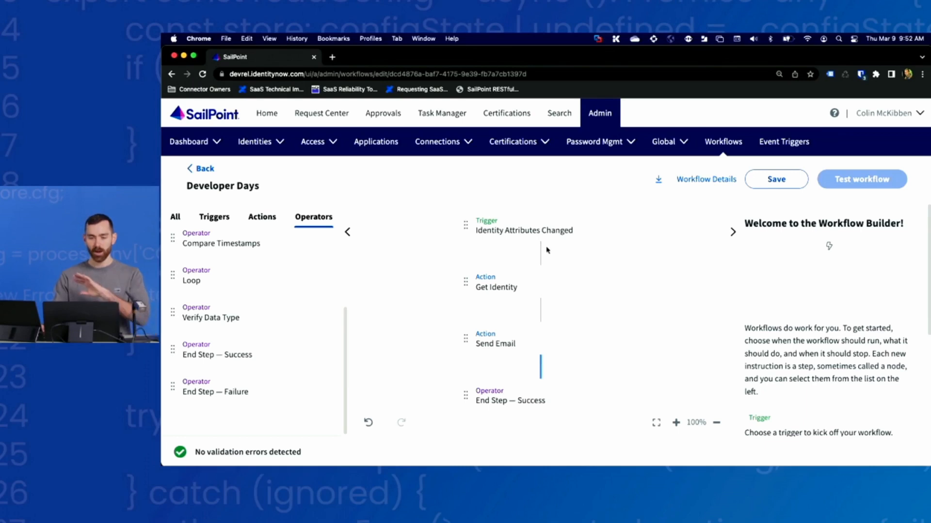
- Switch the Get Identity action's Identity field from an entered value to a chosen variable
click(557, 286)
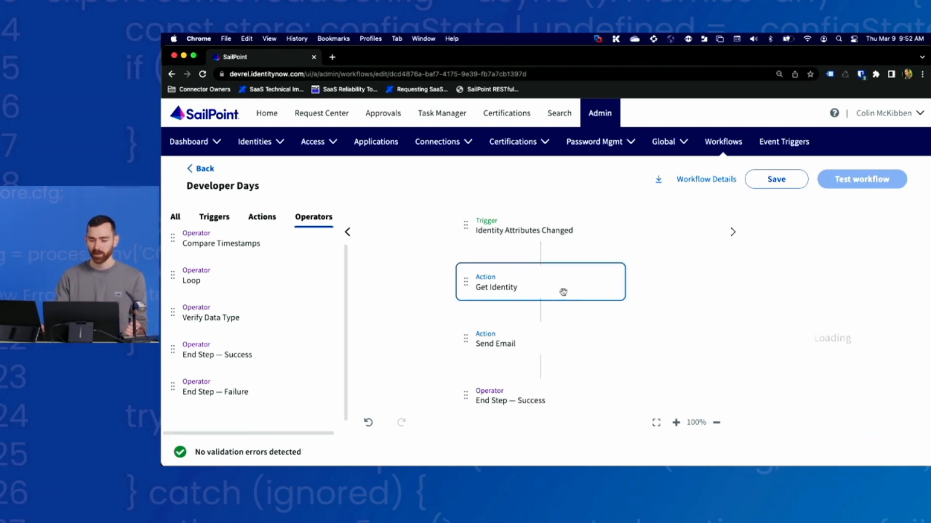
scroll(830, 334, down, 3)
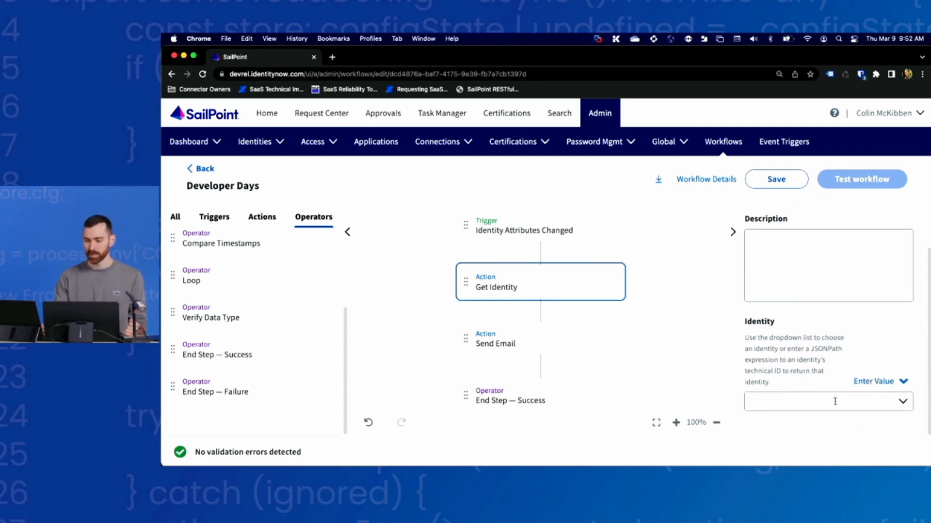
click(900, 402)
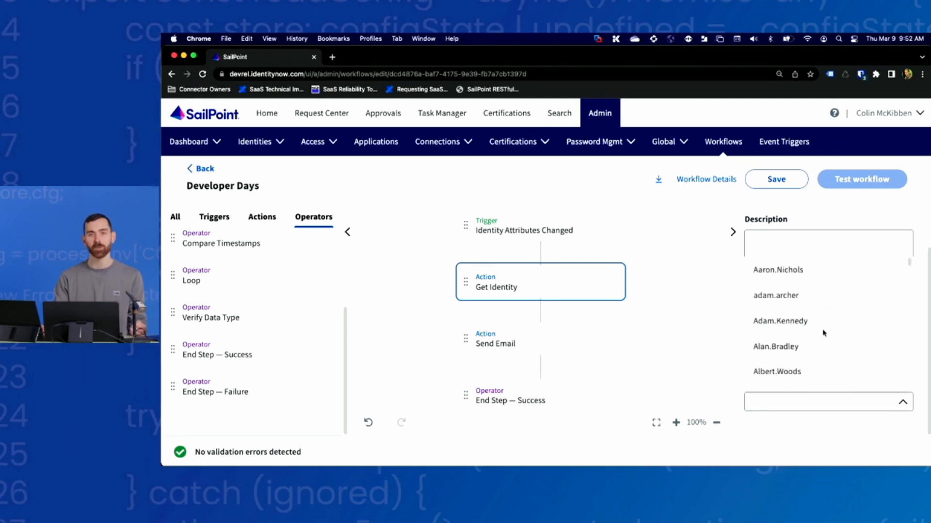
click(819, 429)
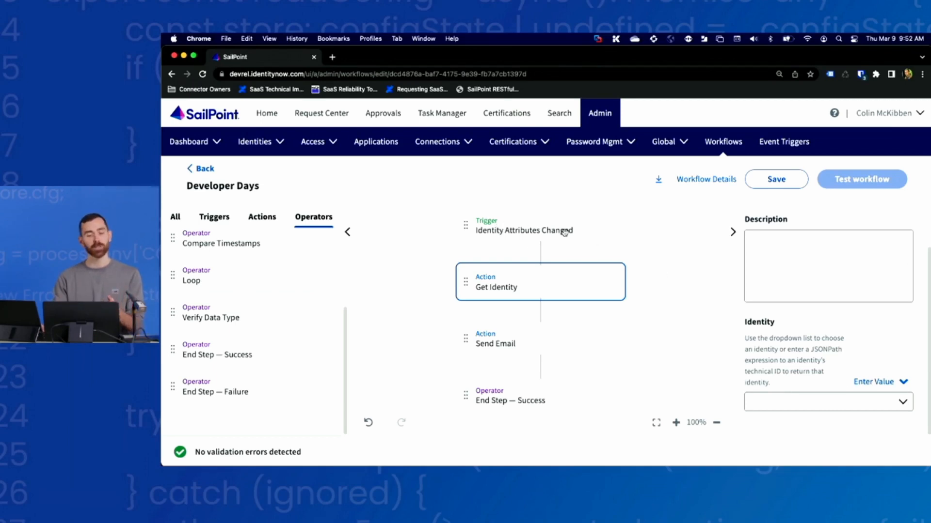
click(887, 383)
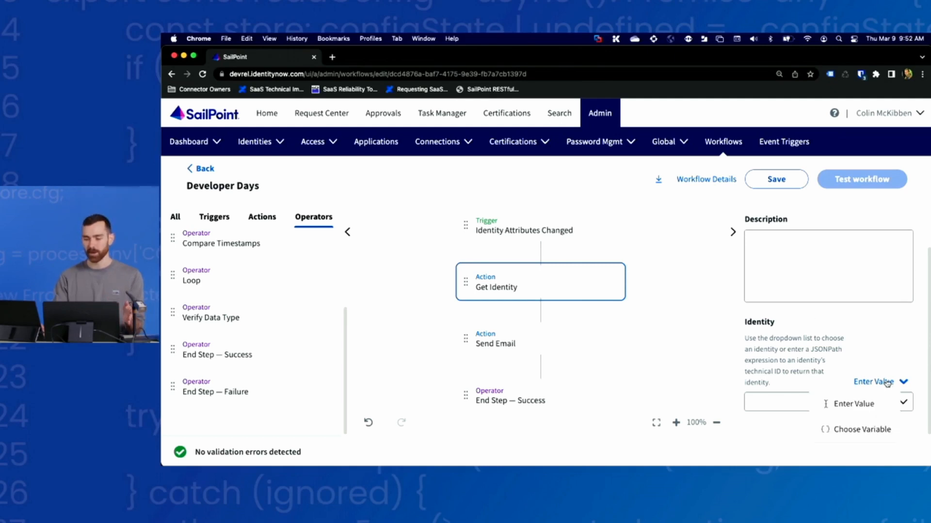
click(863, 431)
scroll(826, 354, down, 3)
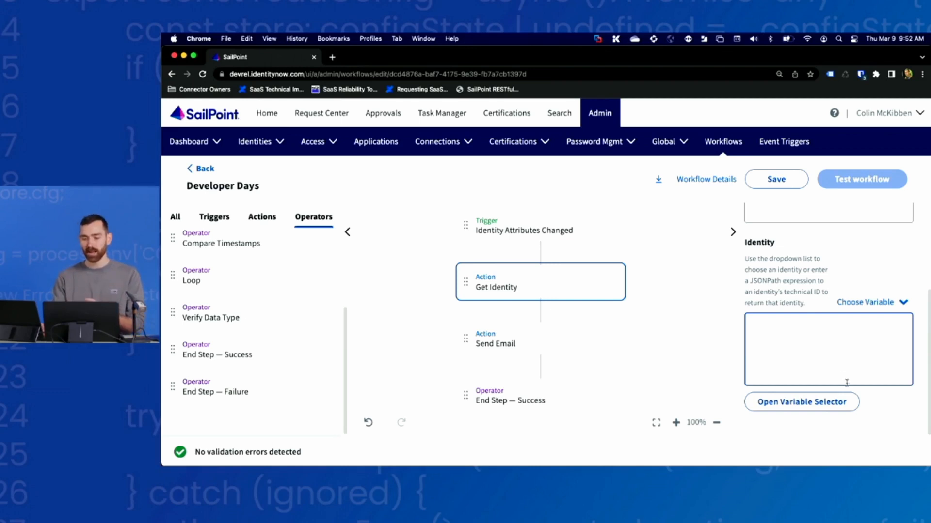
- Set Get Identity's Identity variable to the identity id from the Identity Attributes Changed step
click(788, 405)
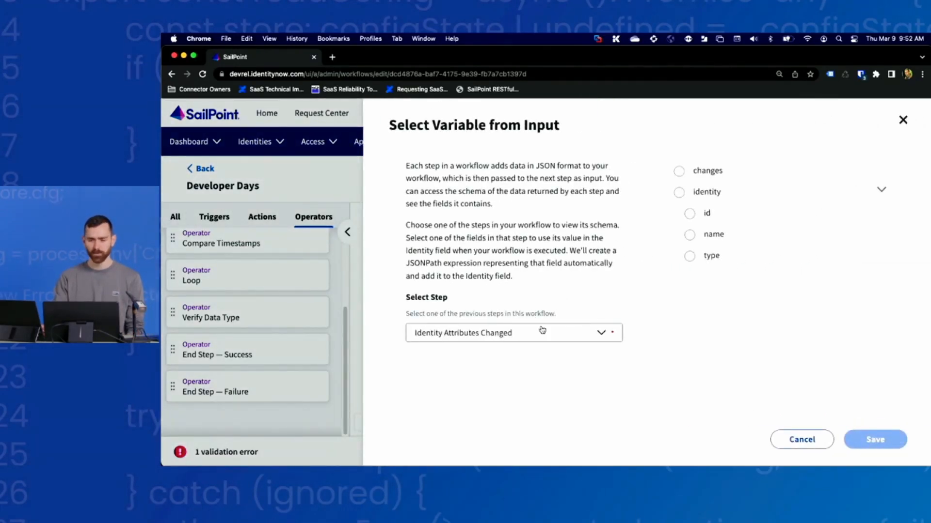
click(497, 334)
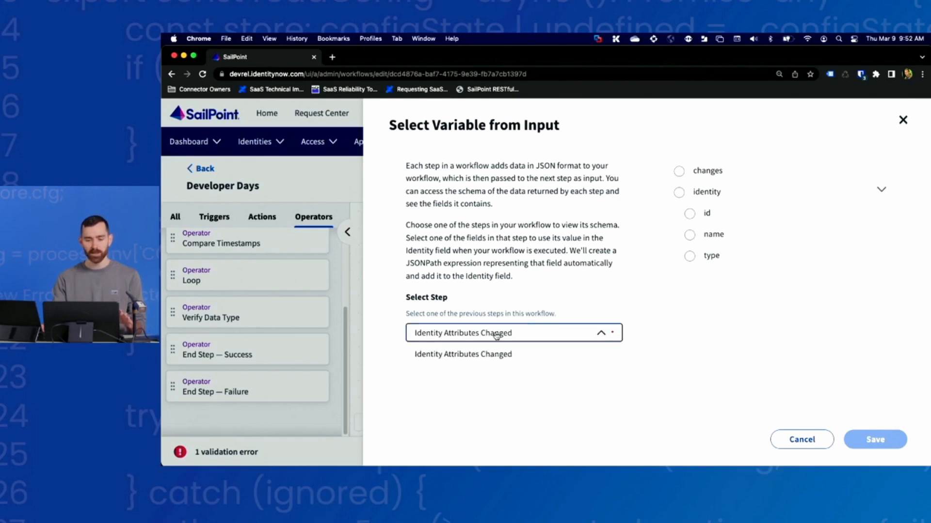
click(502, 361)
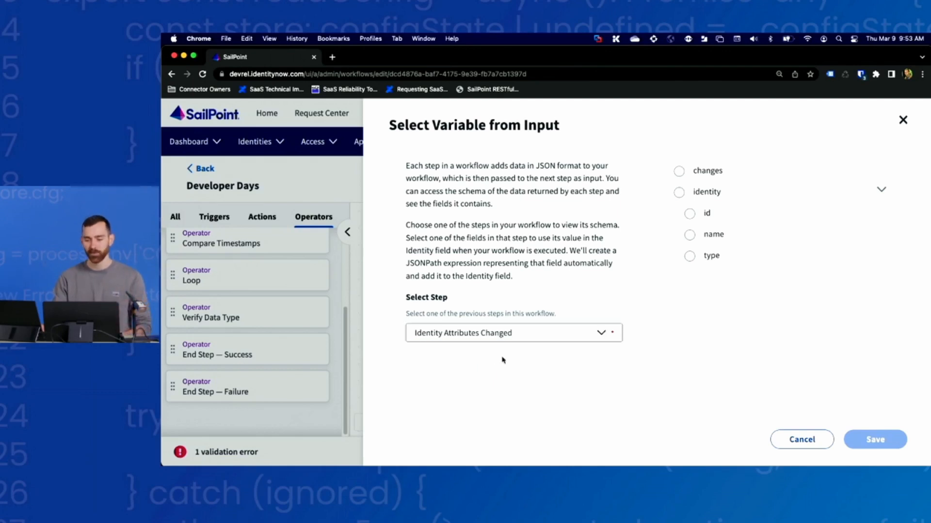
click(691, 215)
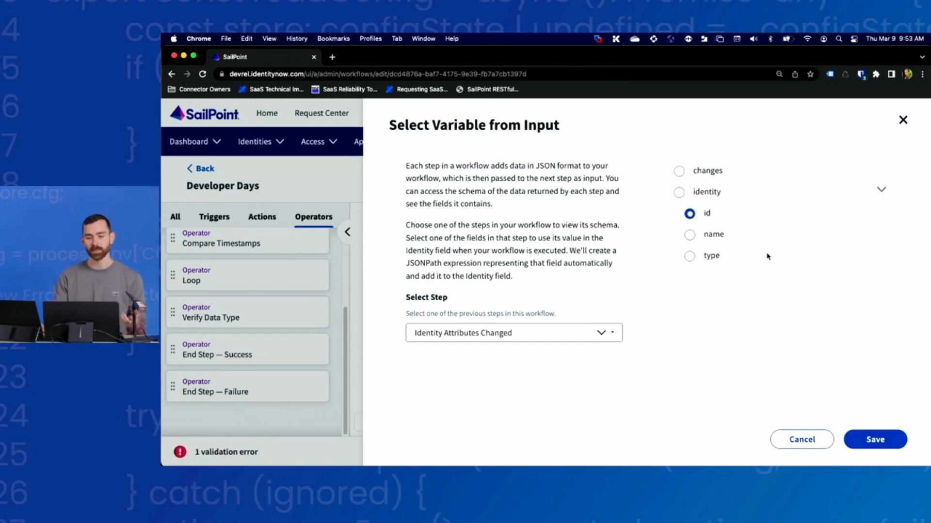
click(875, 439)
scroll(841, 345, down, 1)
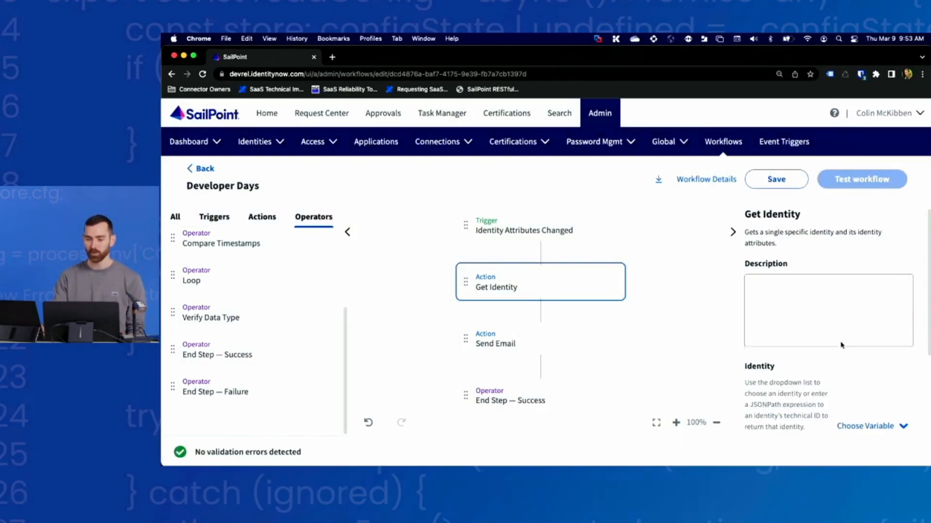
scroll(842, 345, down, 3)
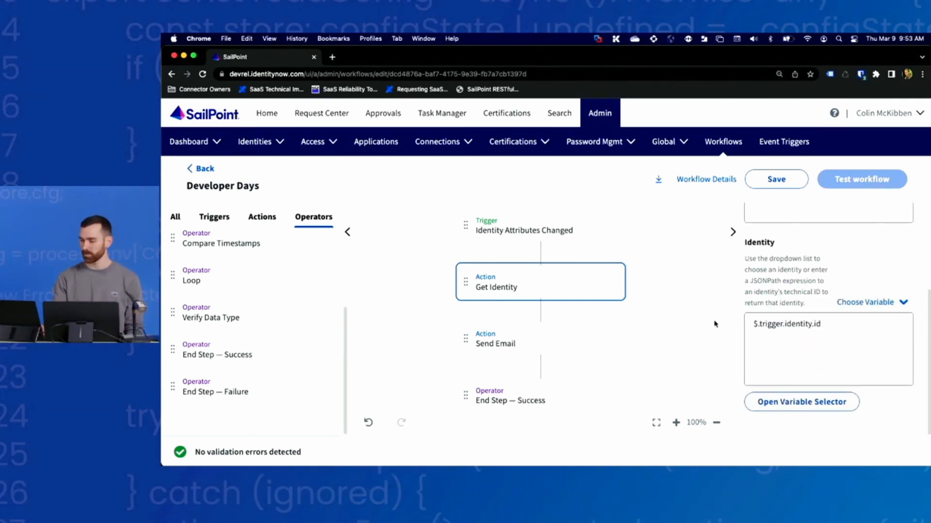
- Switch the Send Email action's Recipient Email Addresses field from an entered value to a chosen variable
scroll(698, 327, down, 1)
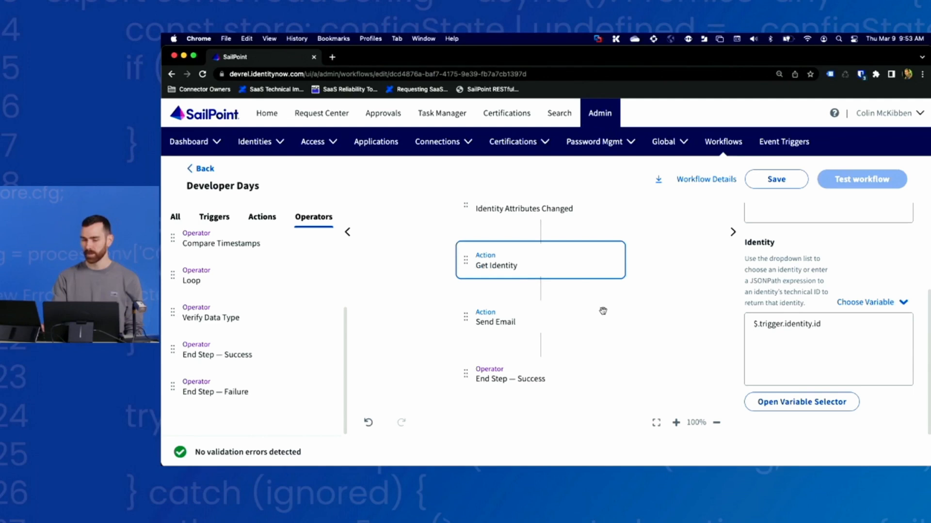
click(538, 318)
scroll(724, 331, down, 2)
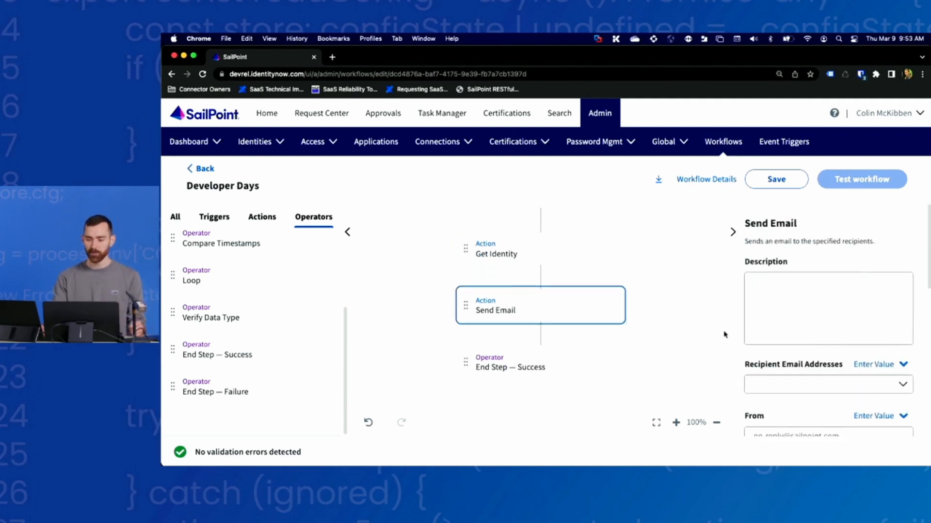
scroll(763, 333, down, 3)
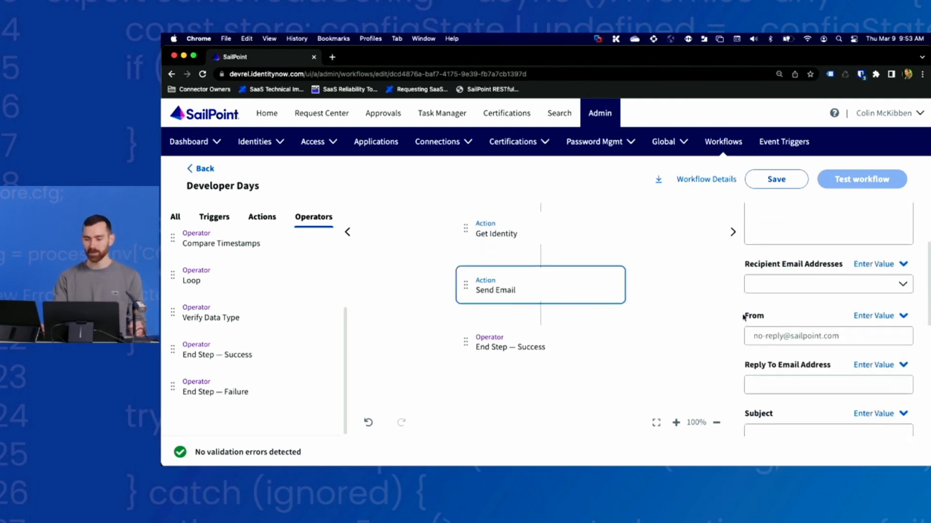
click(903, 286)
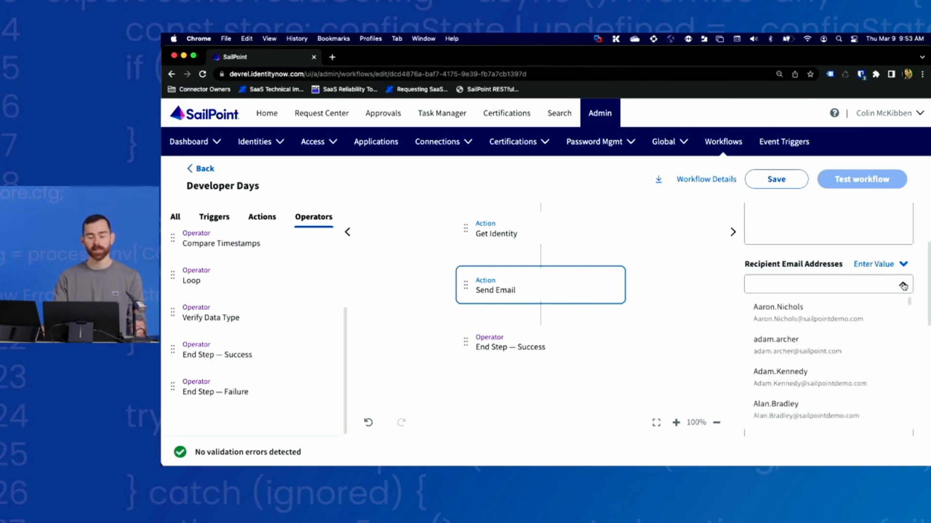
click(889, 265)
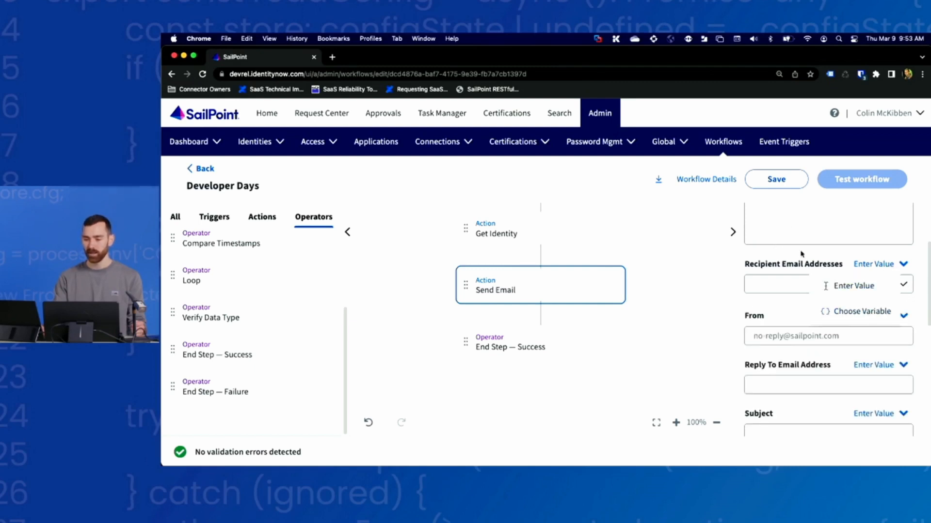
click(858, 312)
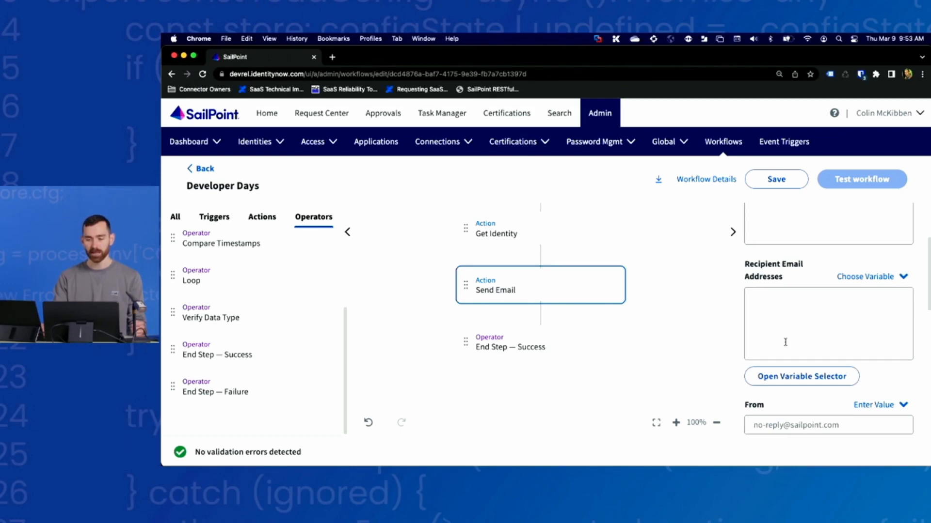
- Set the Recipient Email Addresses variable to the email attribute from the Get Identity step
click(814, 382)
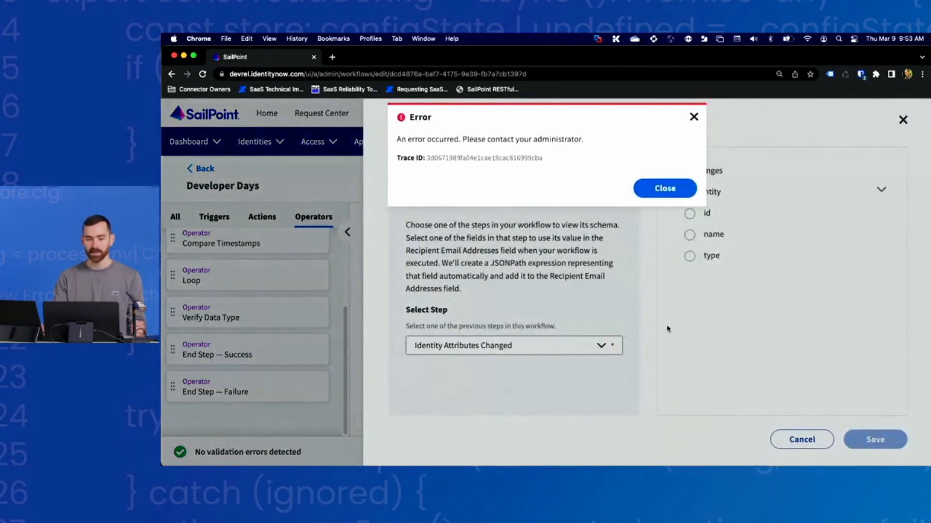
click(655, 193)
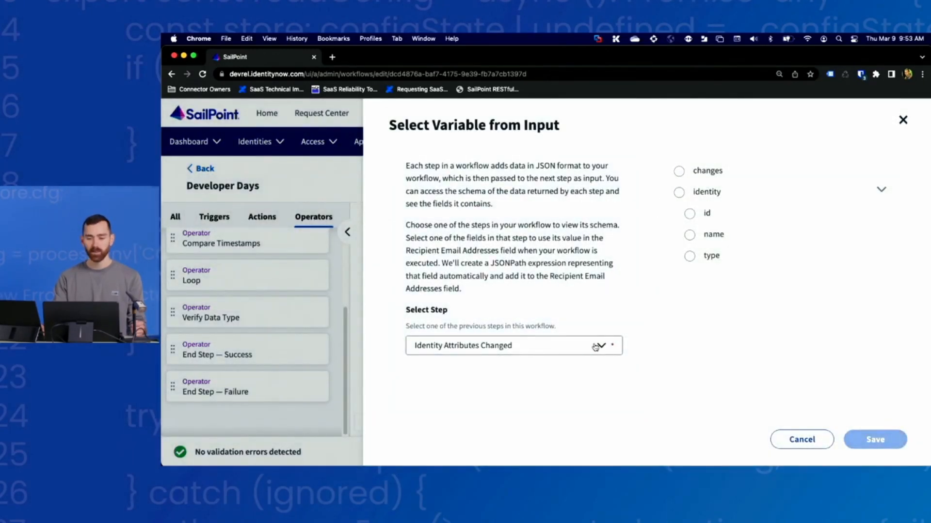
click(601, 346)
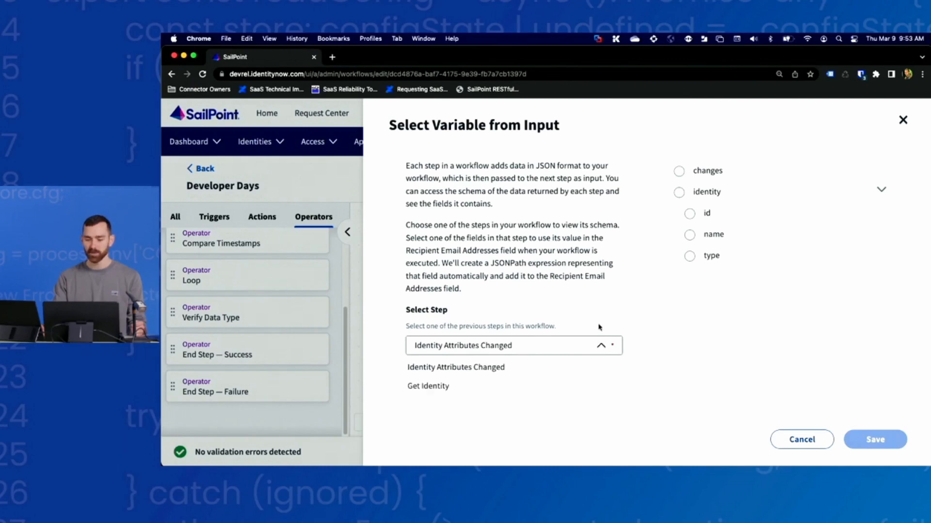
click(476, 389)
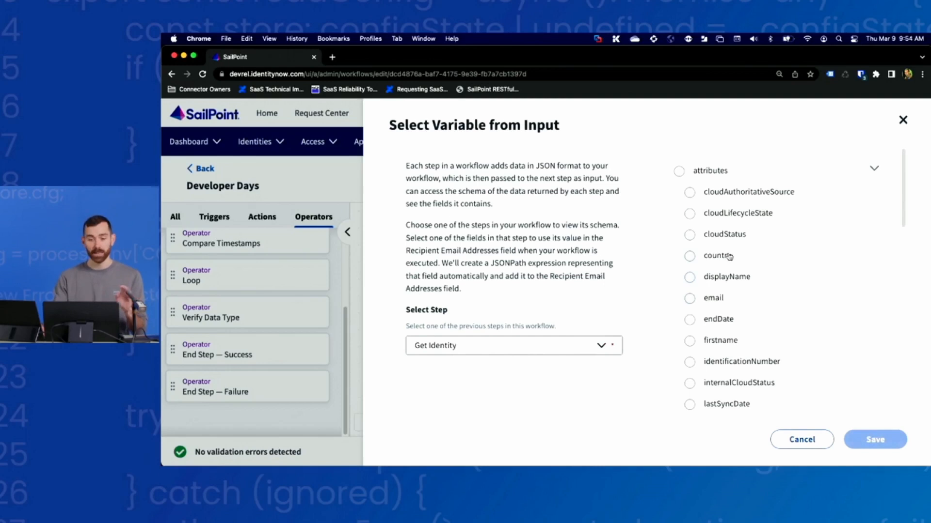
click(690, 298)
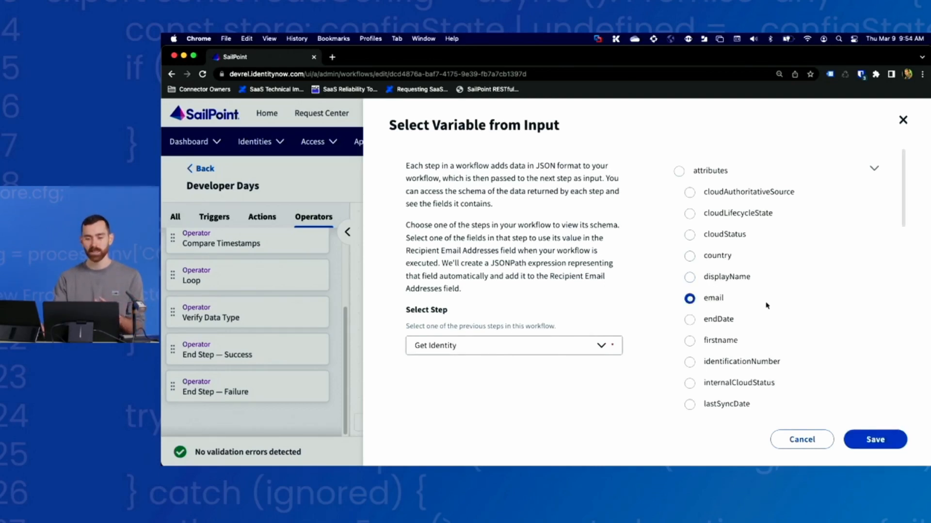
click(883, 444)
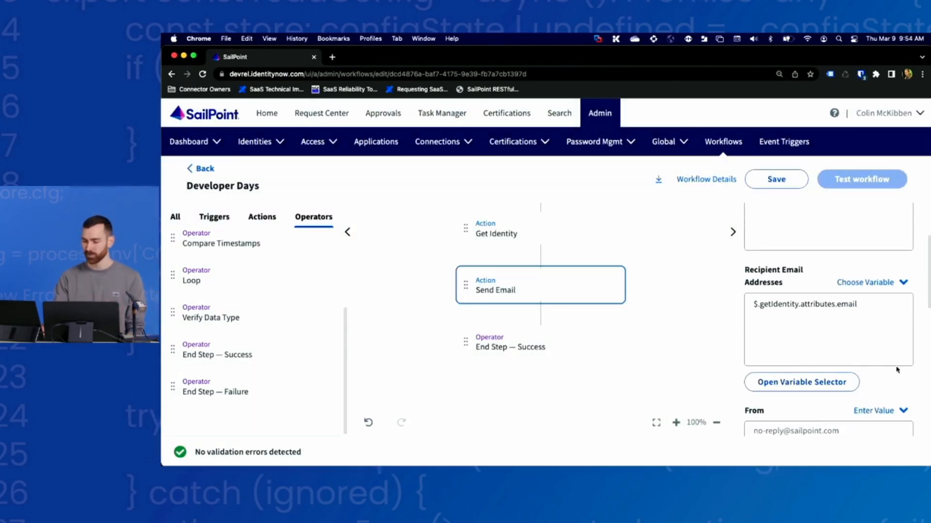
- Set the Send Email subject to "Developer Days" and the body to "Welcome to Developer Days"
scroll(895, 383, down, 5)
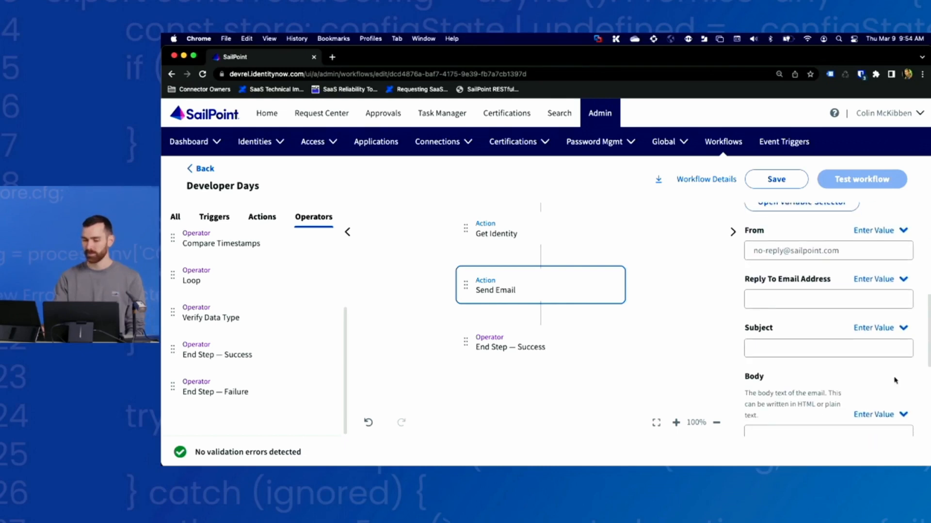
click(789, 332)
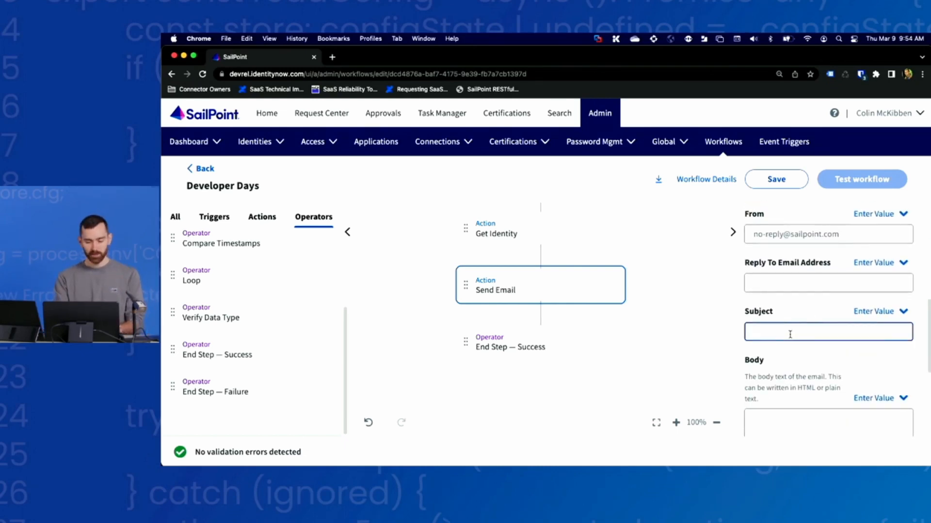
text(Developer Days)
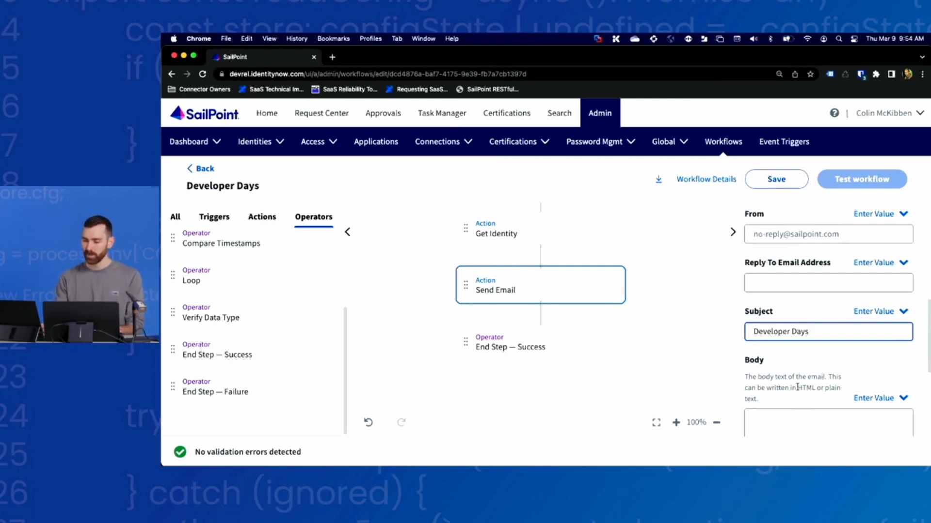
scroll(797, 388, down, 3)
click(777, 347)
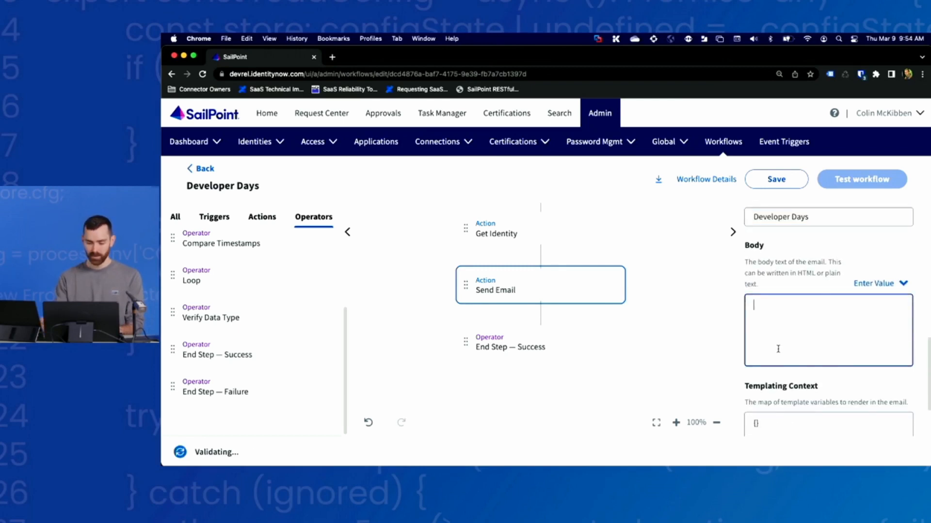
text(Welcome)
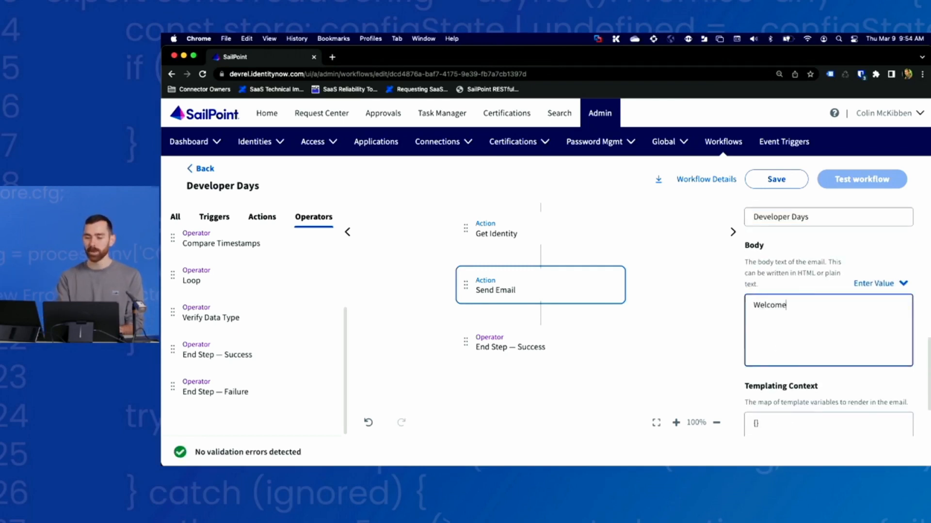
text( to Develo)
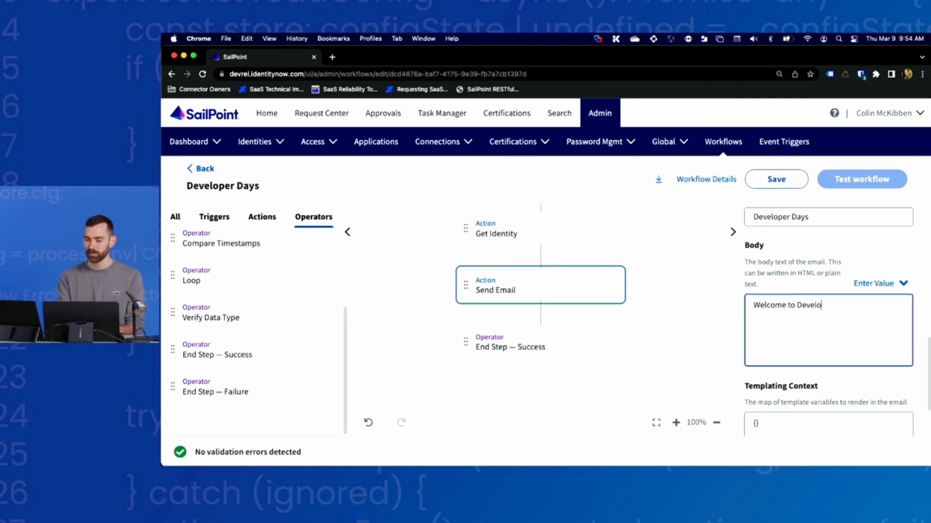
text(per Days)
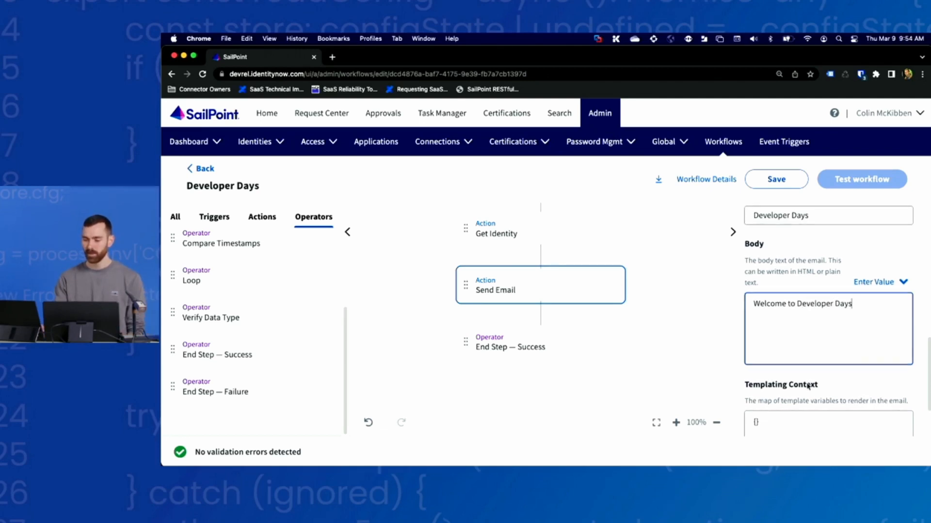
scroll(771, 352, down, 1)
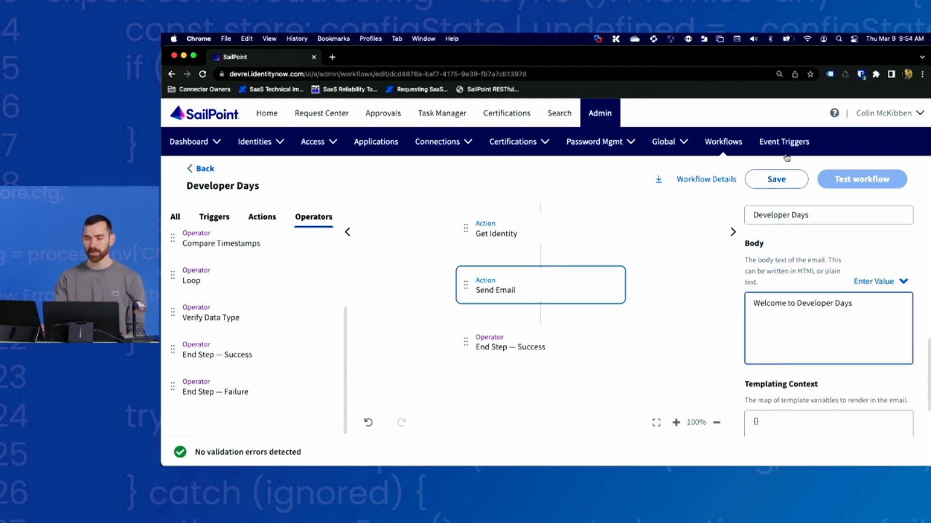
- Check the End Step — Success settings, then save the workflow and open its test setup
click(579, 345)
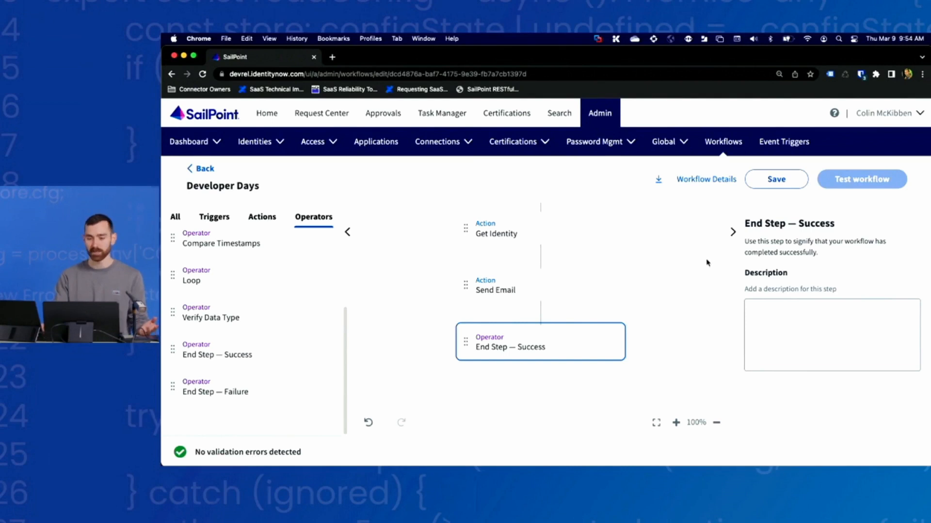
click(773, 180)
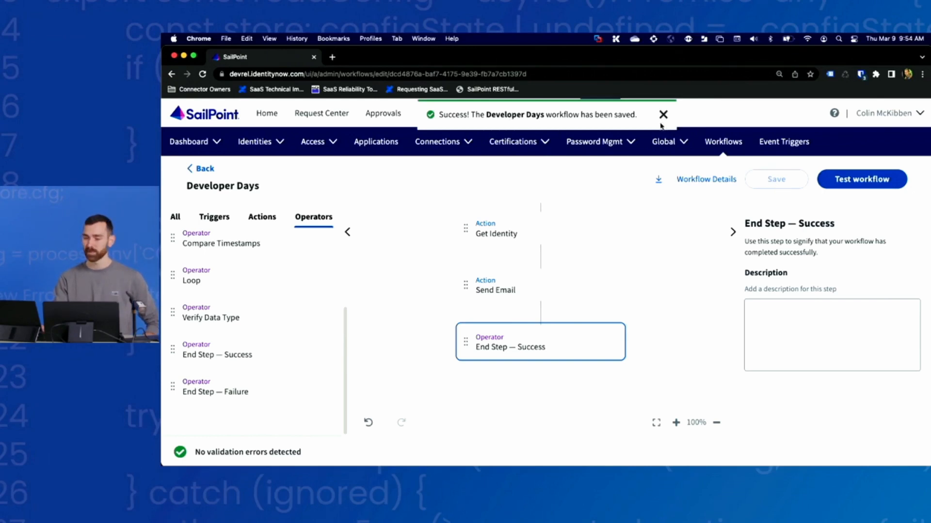
click(845, 184)
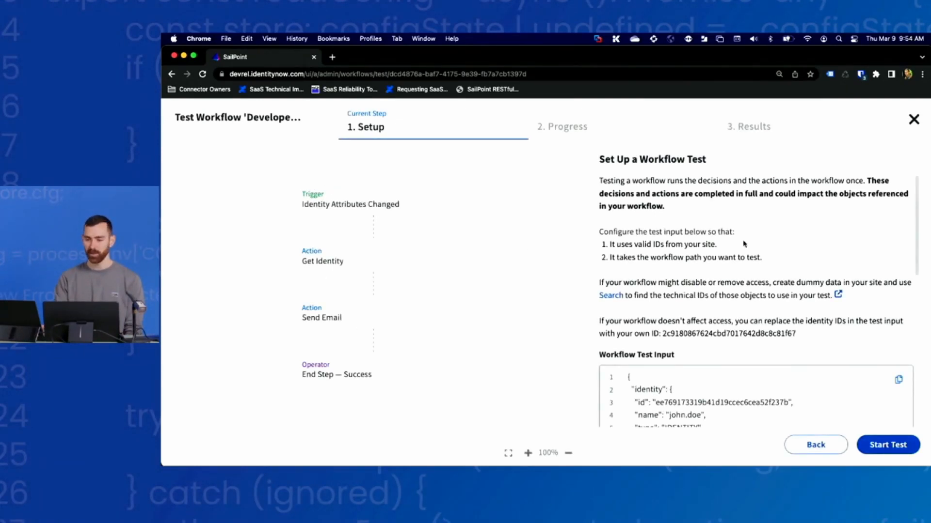
- Examine the workflow test instructions and the identity id in the Workflow Test Input JSON
scroll(775, 276, down, 3)
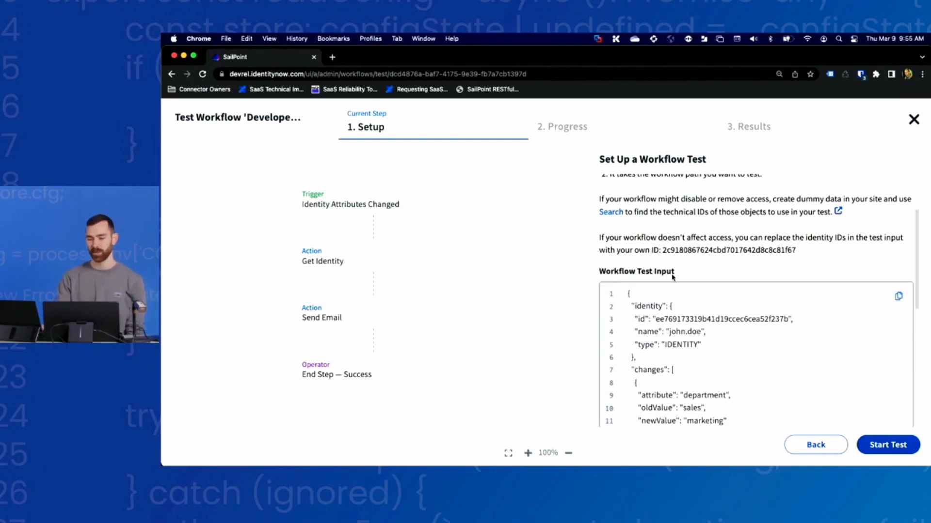
scroll(674, 276, down, 1)
scroll(674, 281, down, 2)
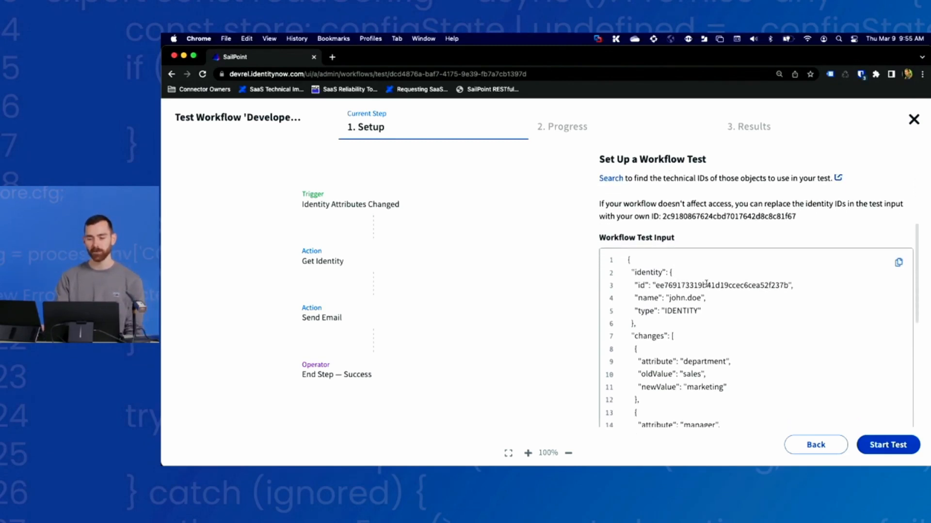
scroll(672, 299, down, 1)
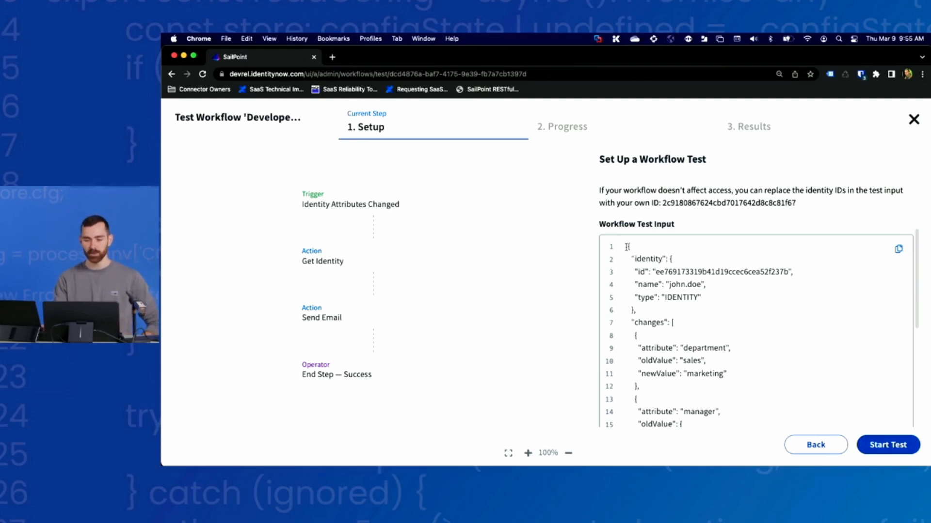
scroll(713, 293, down, 1)
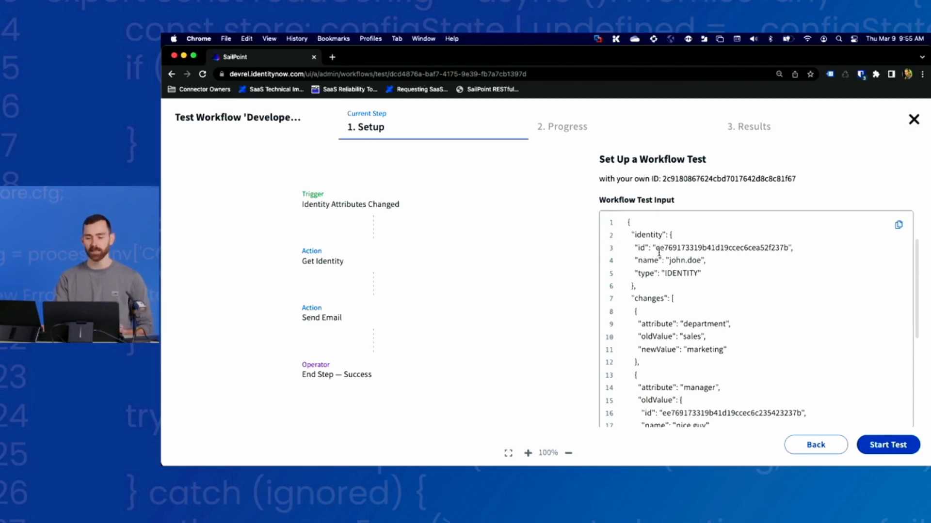
drag(655, 250, 780, 250)
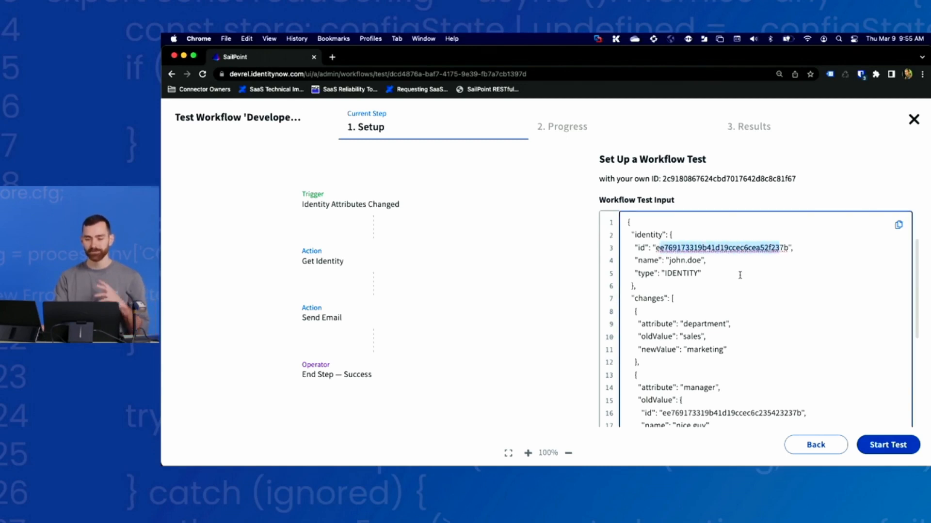
click(779, 274)
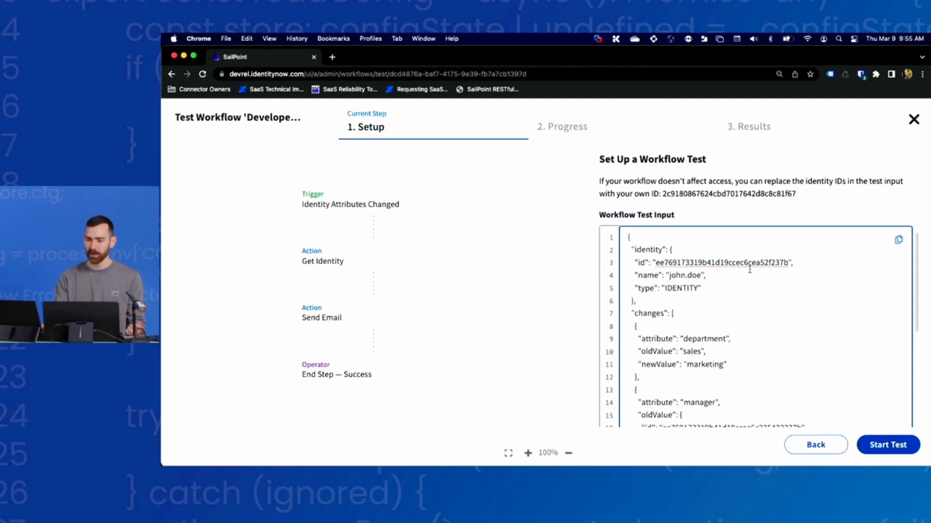
scroll(770, 273, up, 1)
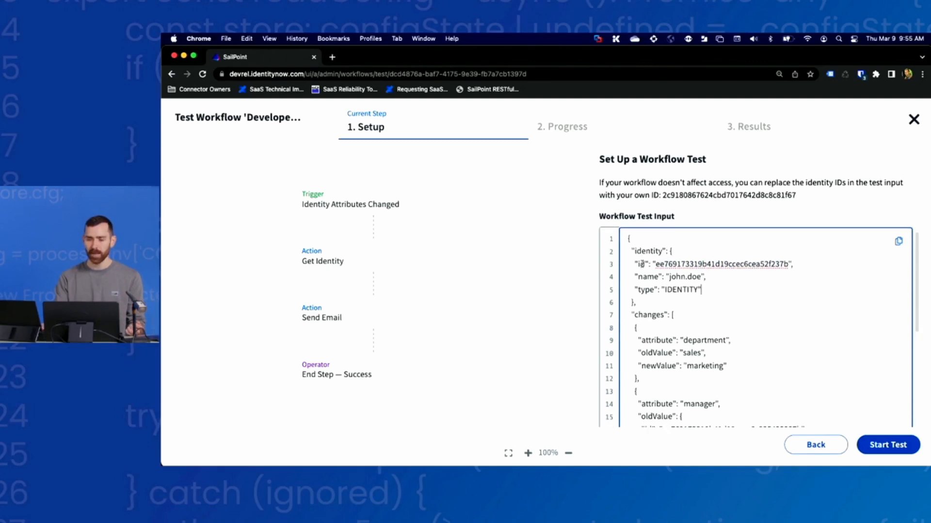
double_click(677, 264)
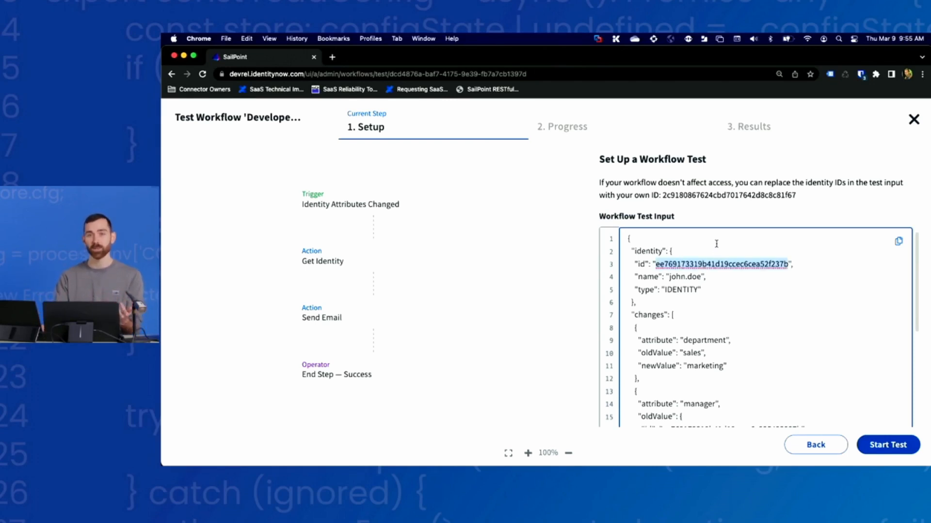
scroll(699, 231, up, 1)
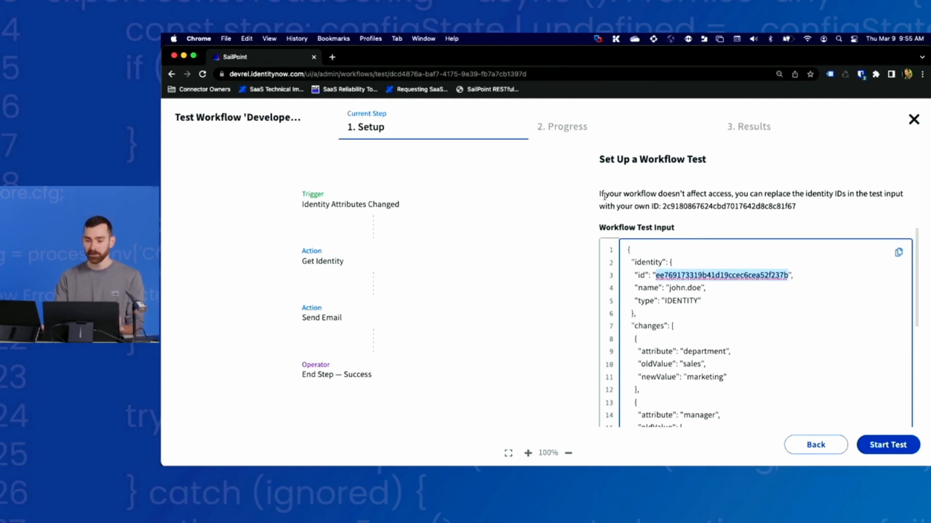
scroll(617, 212, up, 1)
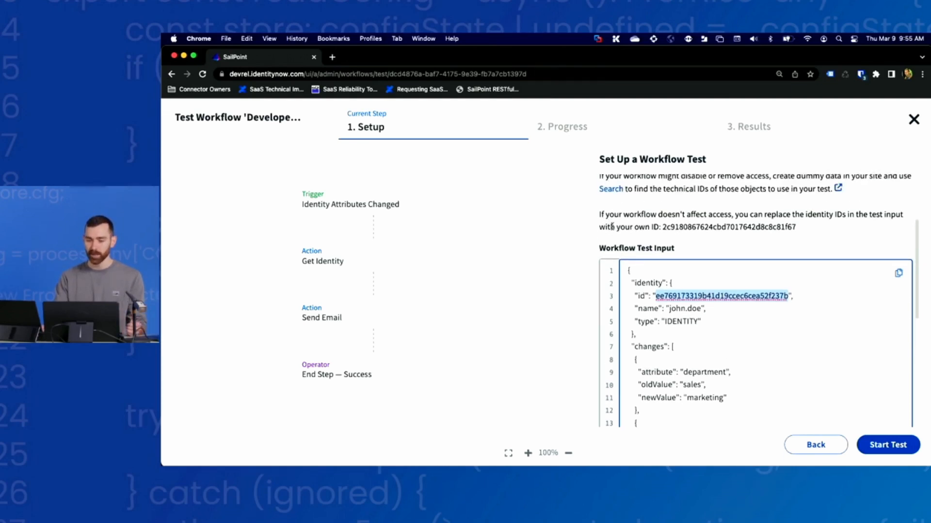
- Replace the identity id in the Workflow Test Input with the own identity ID given in the setup instructions
double_click(664, 227)
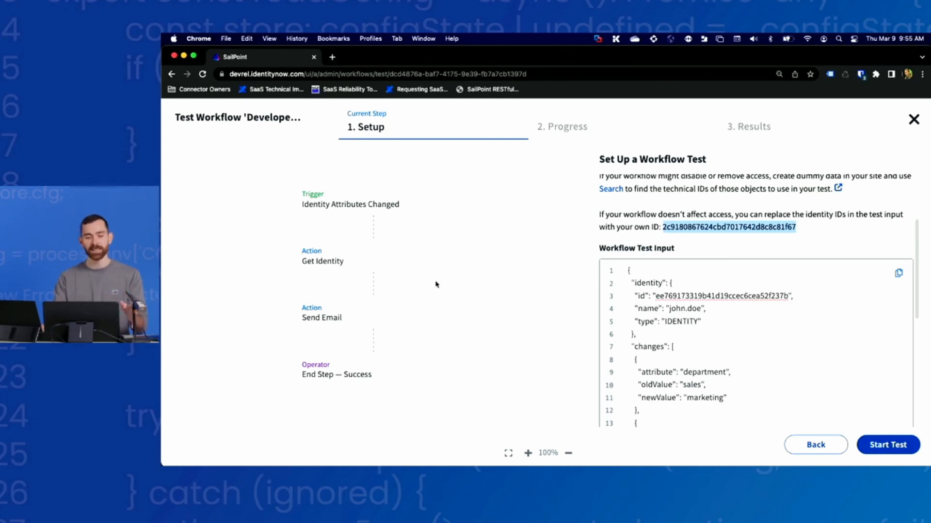
double_click(746, 228)
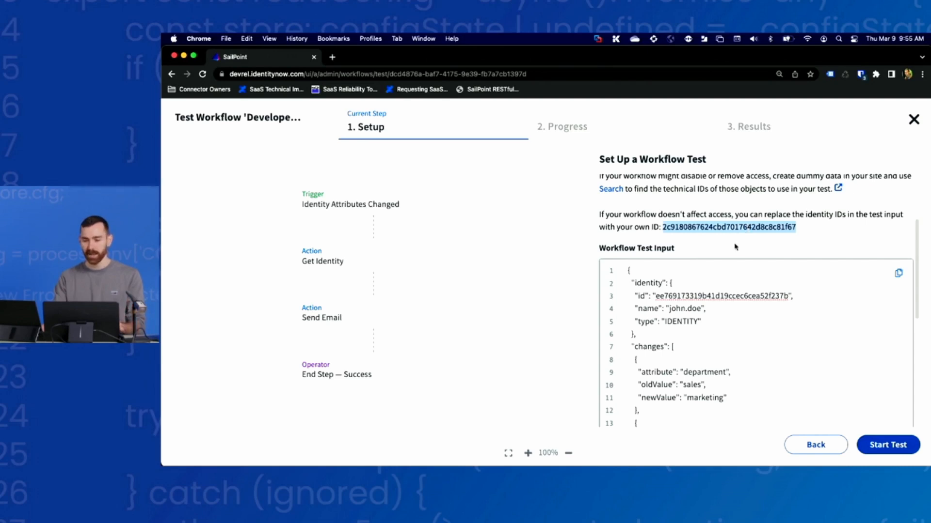
click(711, 297)
double_click(711, 296)
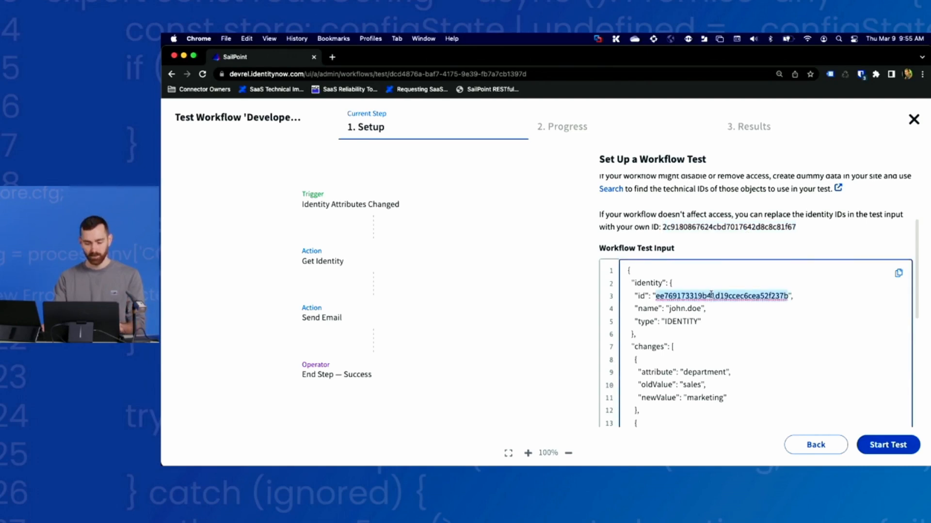
double_click(730, 228)
key(super+c)
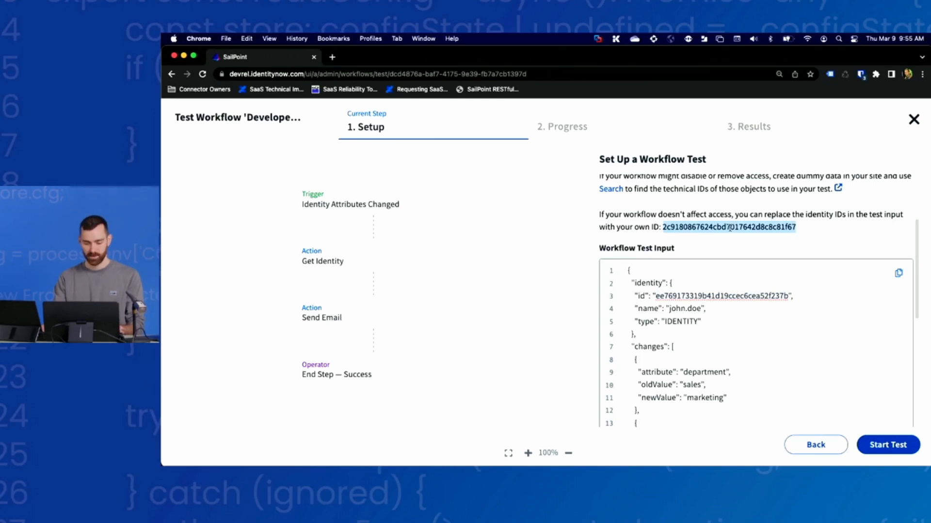
click(732, 296)
double_click(733, 296)
key(super+v)
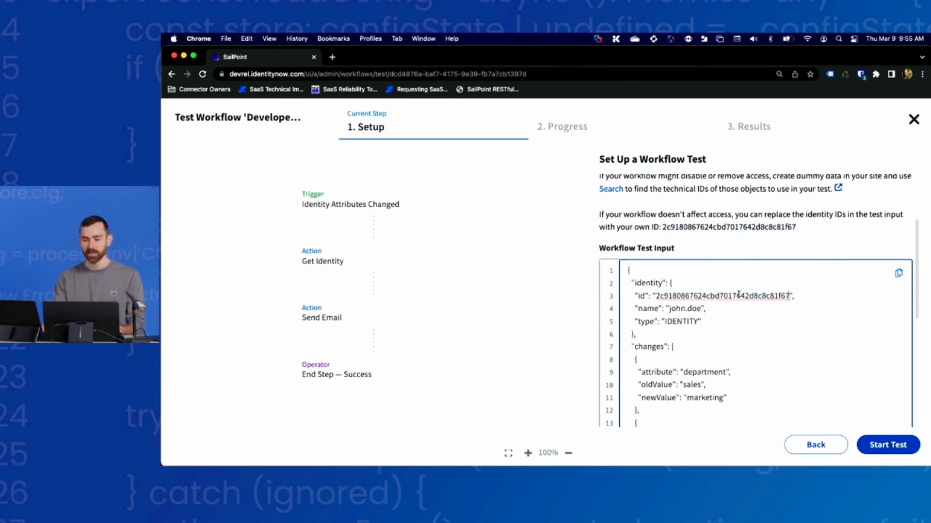
- Start the workflow test with the edited input and accept the live-run warning
scroll(698, 298, down, 1)
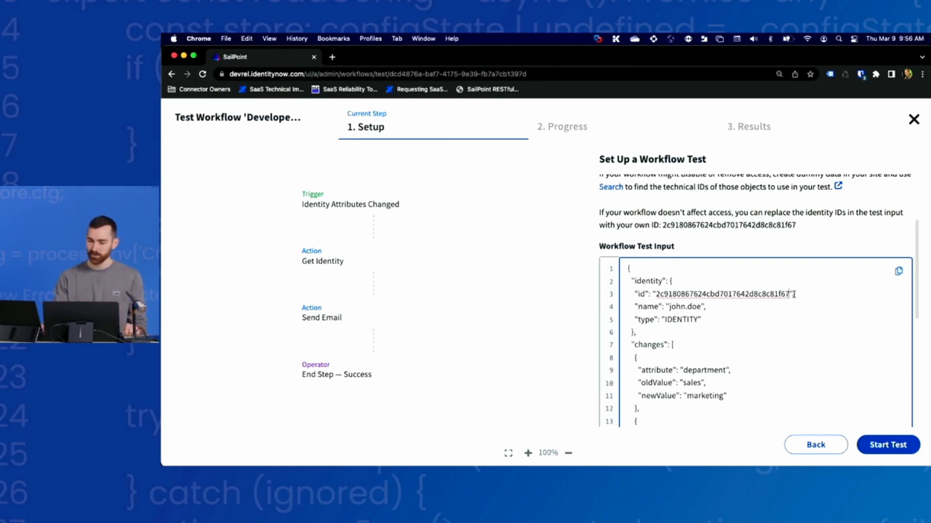
scroll(791, 299, down, 2)
scroll(783, 303, down, 1)
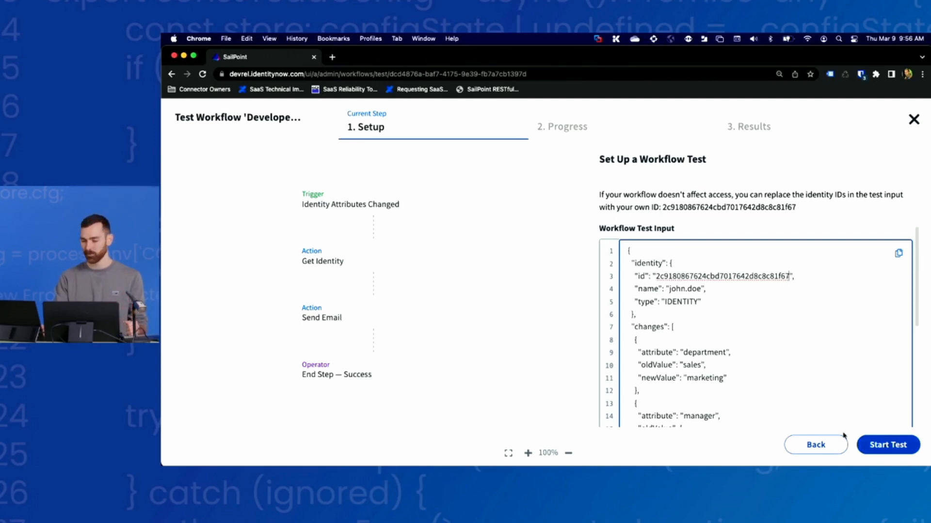
click(902, 446)
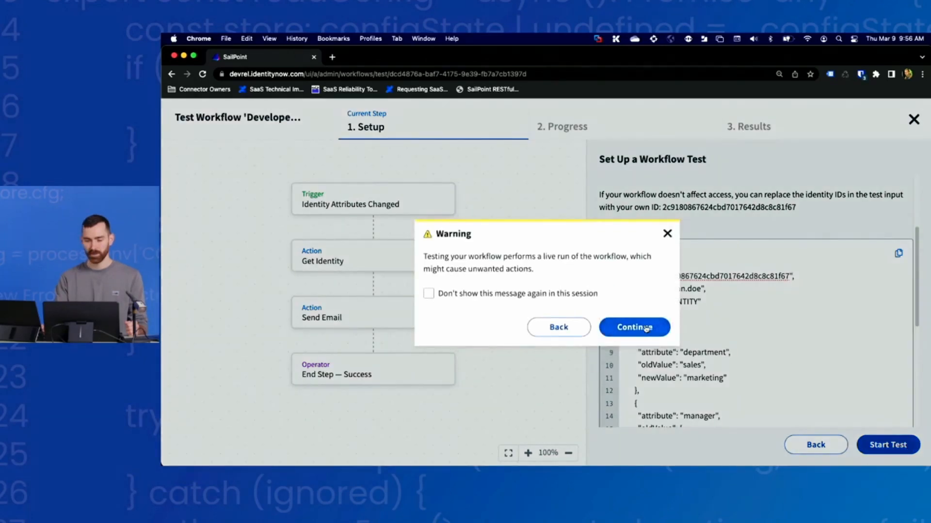
click(646, 328)
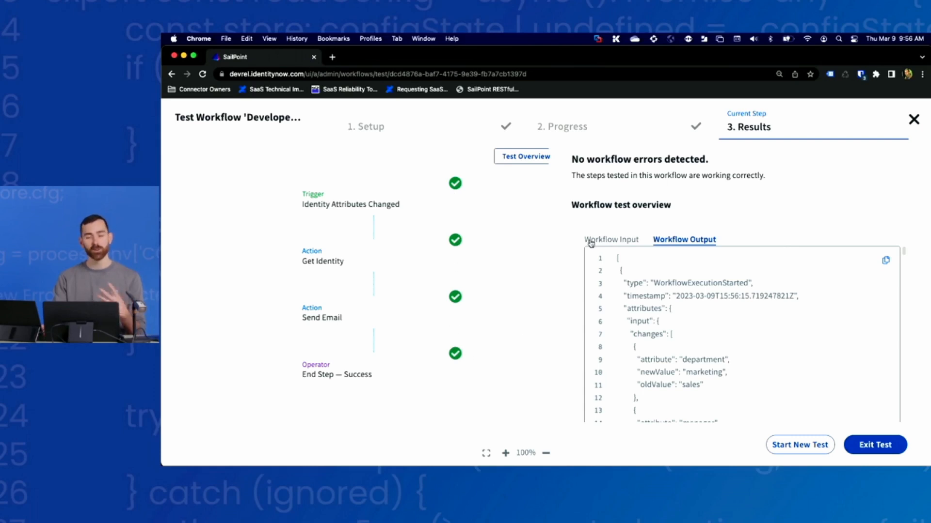
- Switch to Outlook to read the new "Developer Days" email, and return to the test results in Chrome
scroll(538, 323, down, 1)
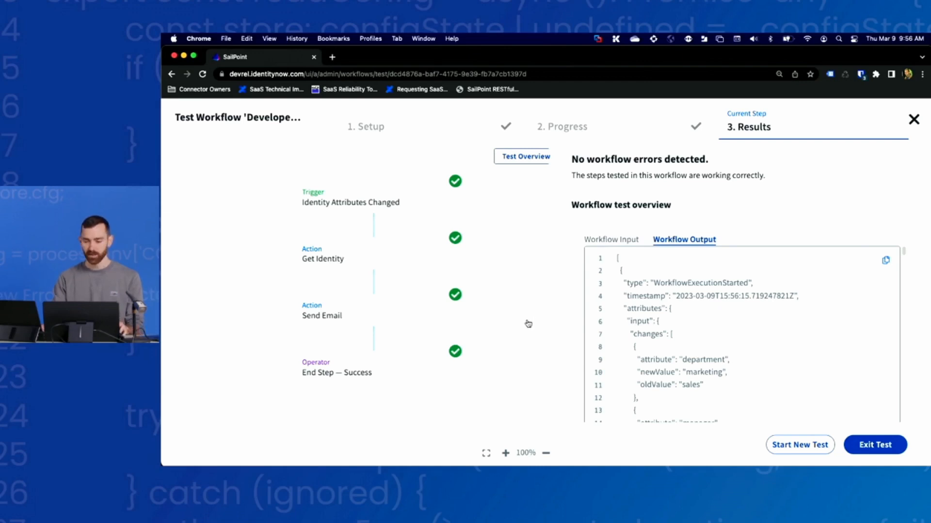
key(super+Tab)
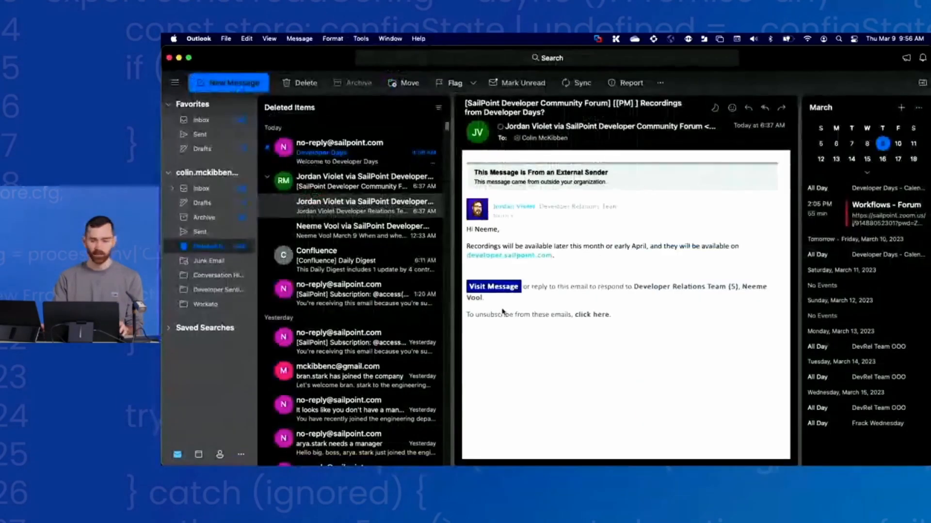
click(341, 160)
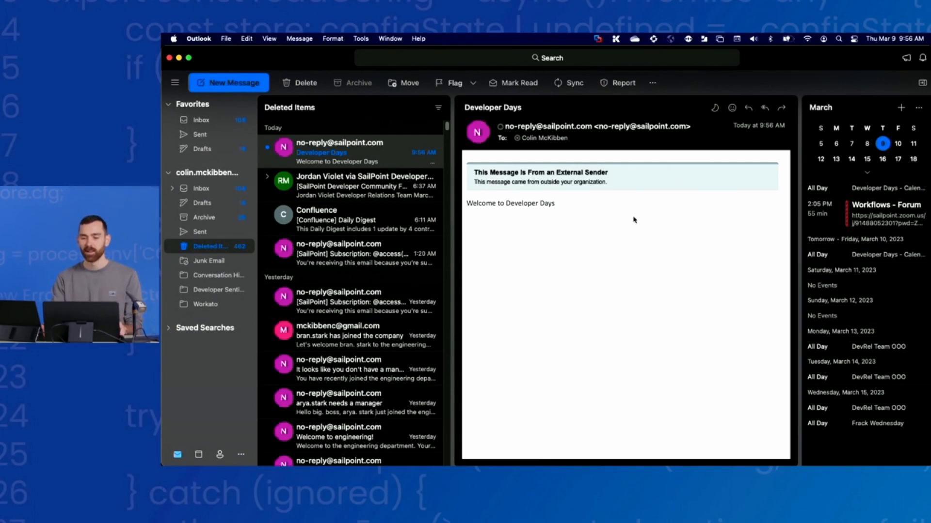
key(super+Tab)
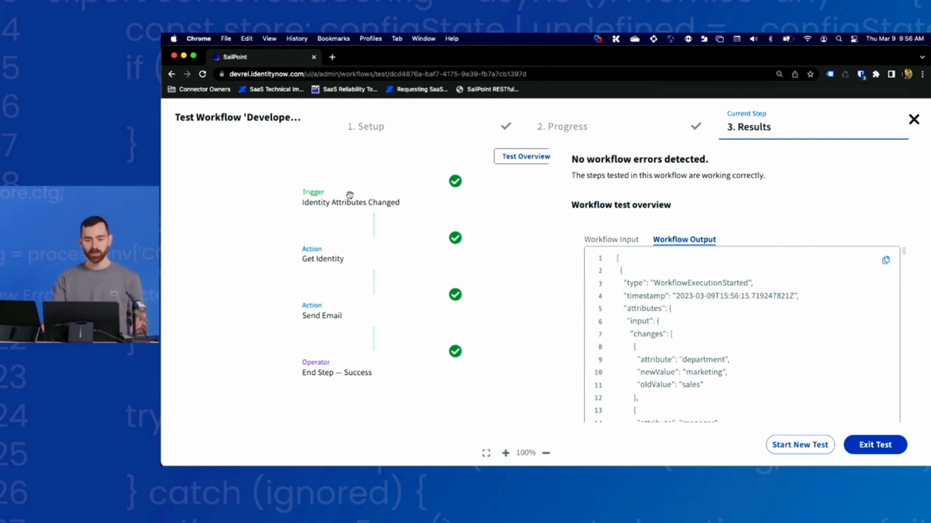
- Review the step input of the Identity Attributes Changed trigger, and the step input and output of the Get Identity action
click(371, 202)
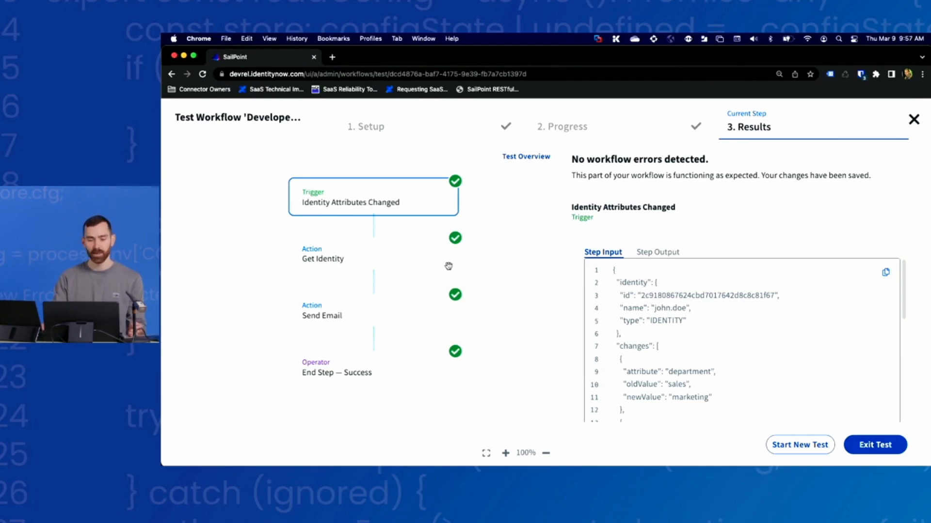
click(361, 255)
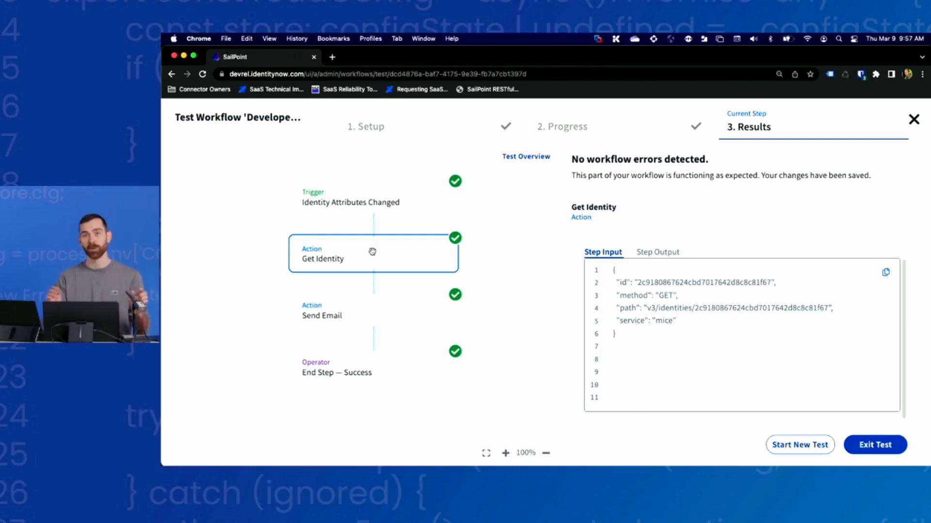
click(667, 252)
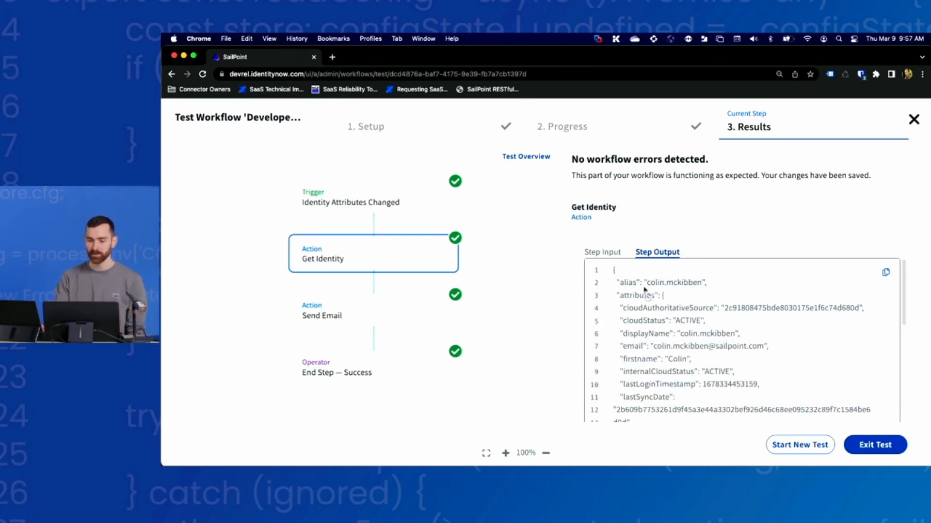
scroll(630, 291, down, 1)
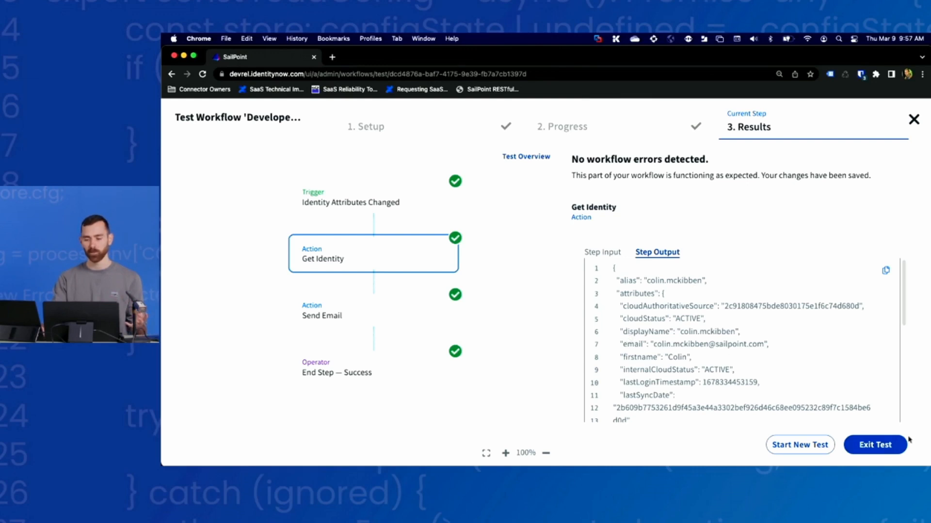
- Set up a new workflow test with the last digit of the identity id changed to 9
click(800, 445)
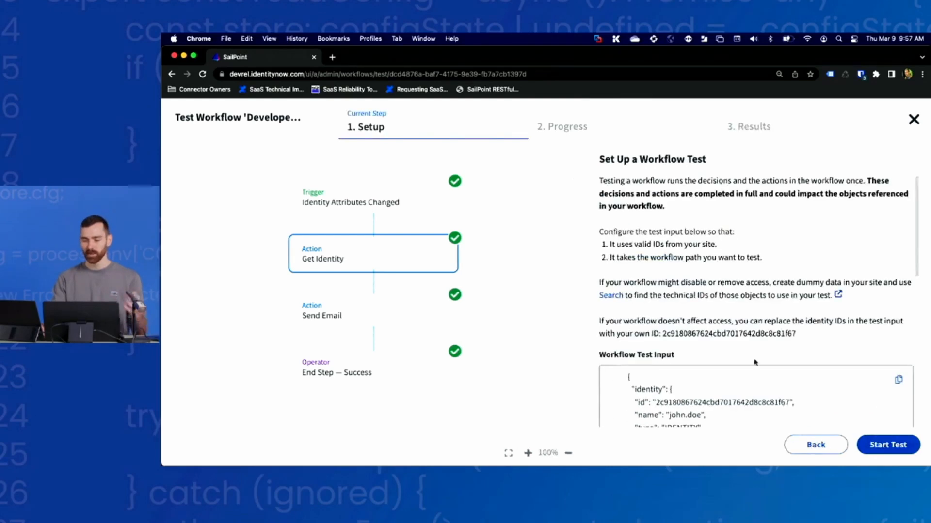
scroll(796, 371, down, 1)
click(790, 394)
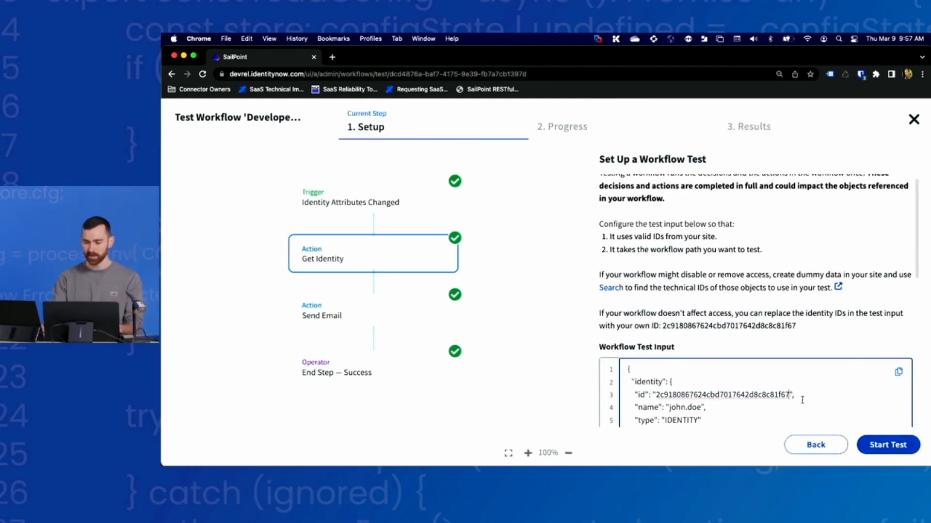
key(BackSpace)
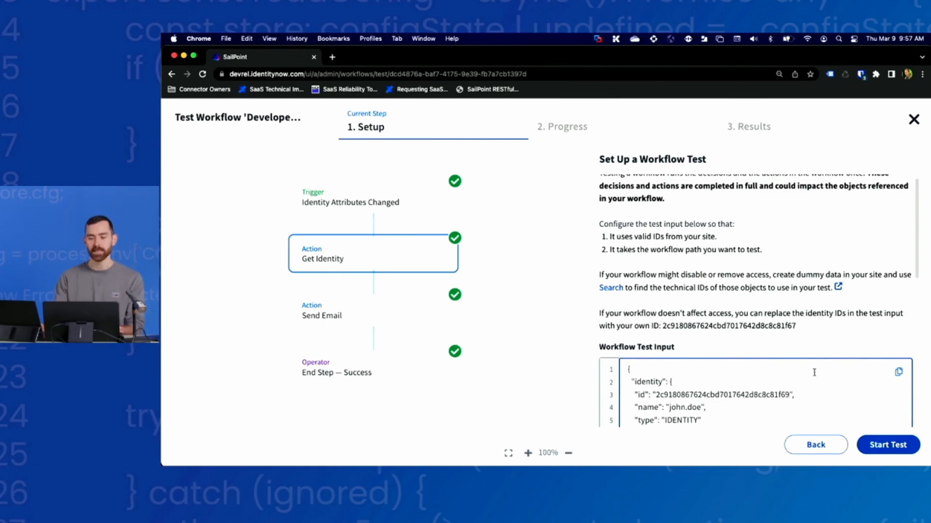
scroll(814, 372, down, 1)
text(9)
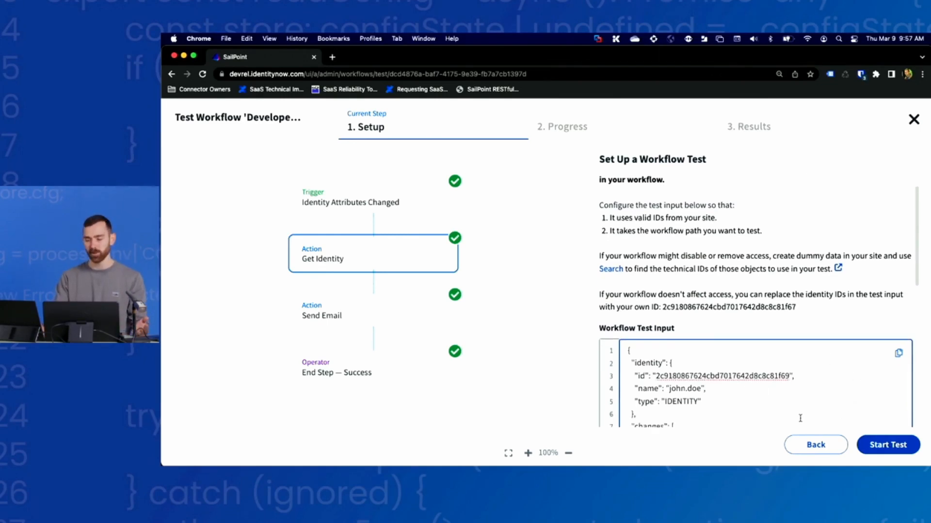
- Run the test with the altered id, and exit it after checking the identity ID in the Get Identity request path
click(888, 445)
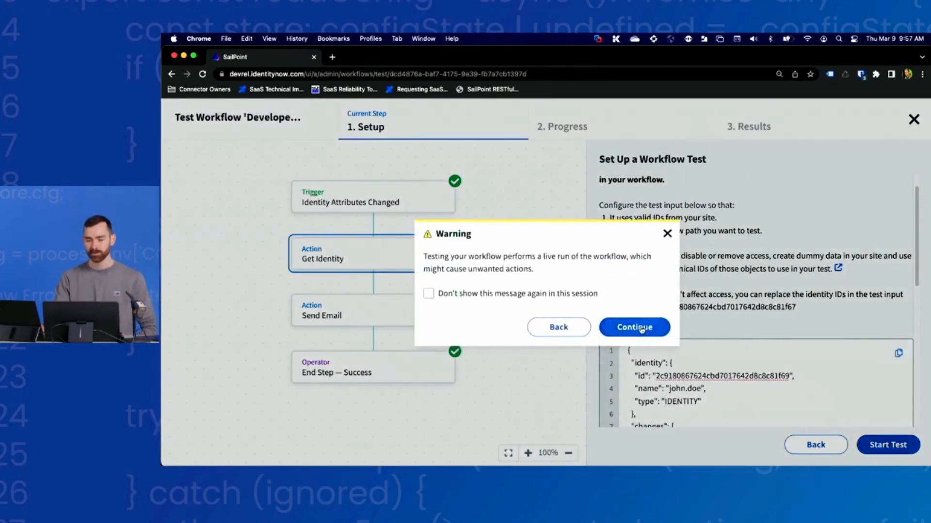
click(632, 326)
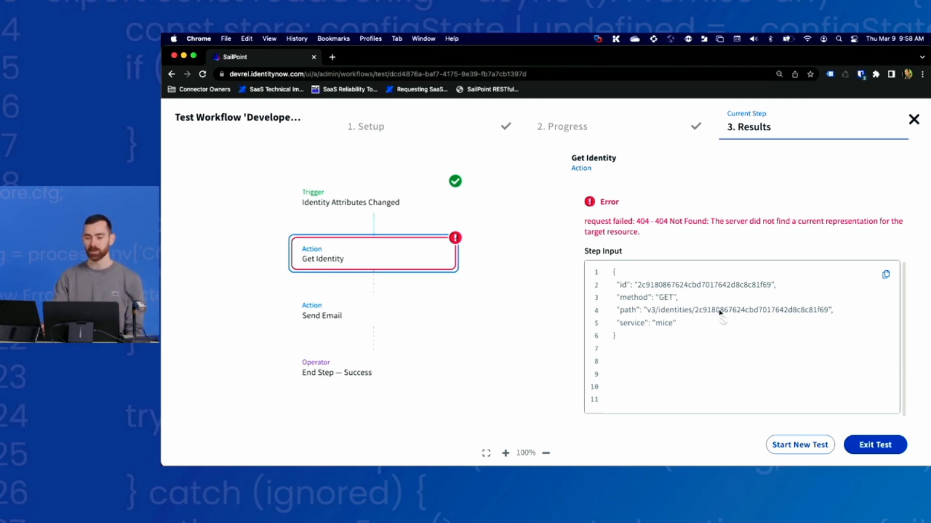
drag(827, 313, 695, 312)
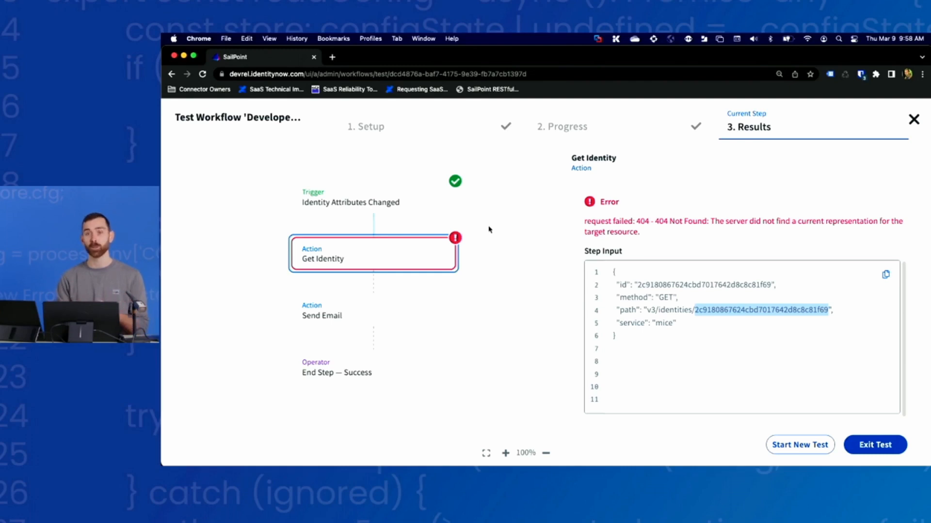
click(874, 445)
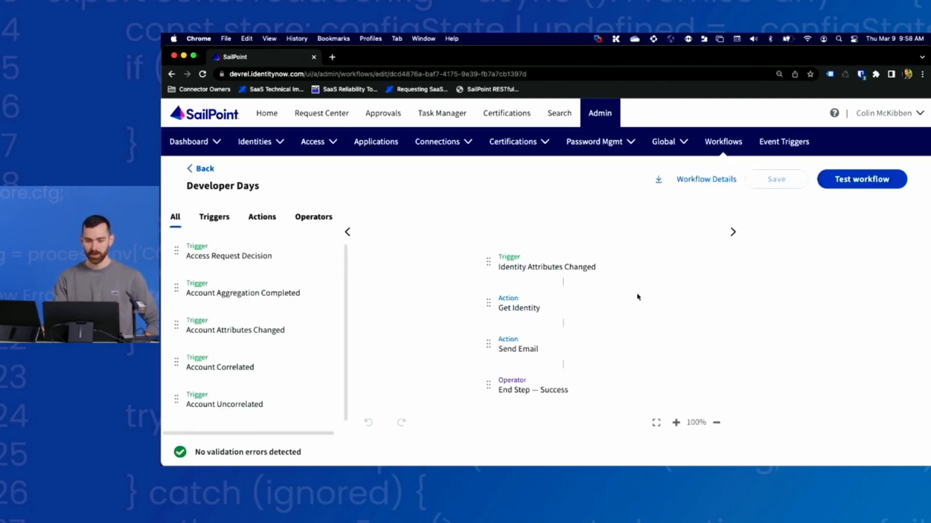
- Return to the workflow list and start a new workflow from a template
click(206, 169)
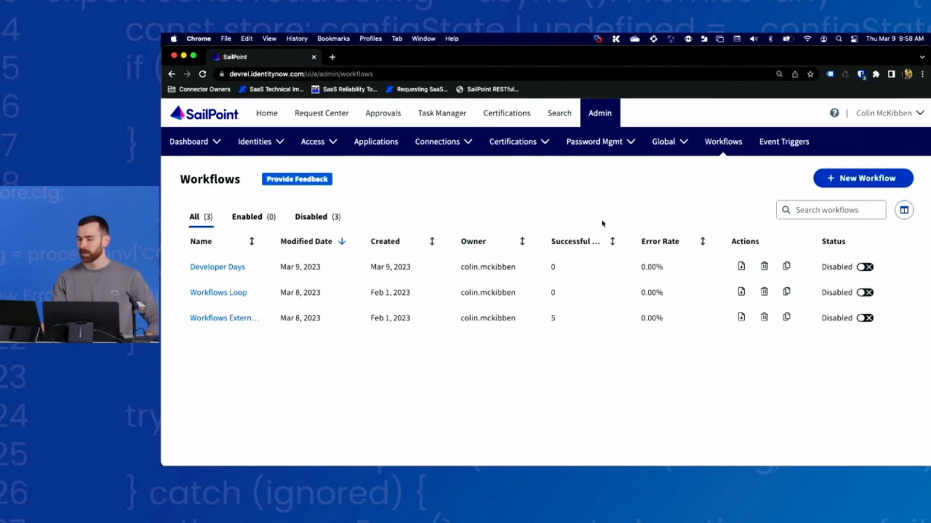
click(856, 181)
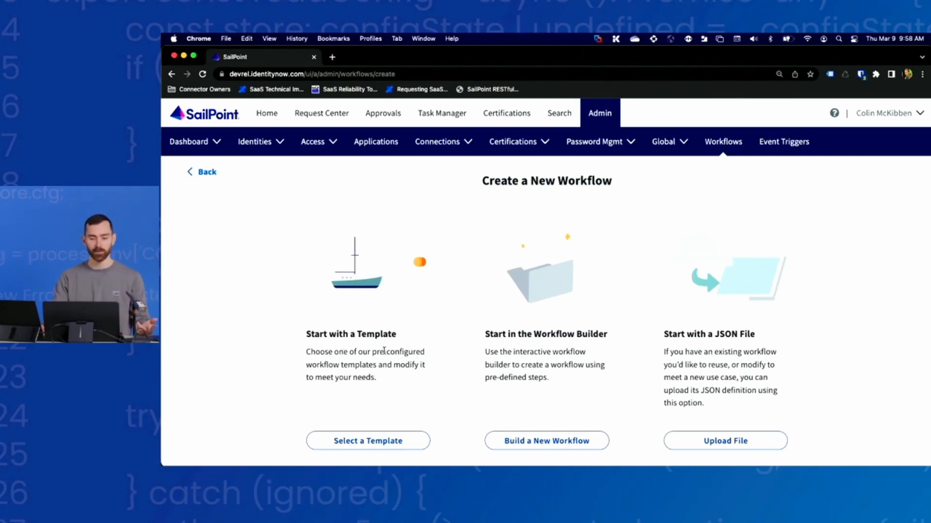
click(370, 442)
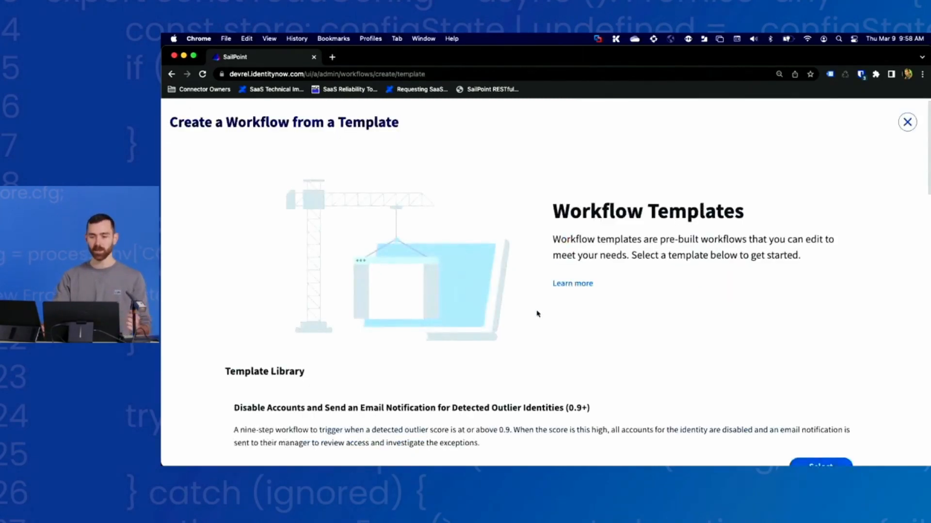
- Create a workflow from the "Create and Activate a Certification Campaign" template, keeping its default name and description, and continue to the builder
scroll(533, 342, down, 2)
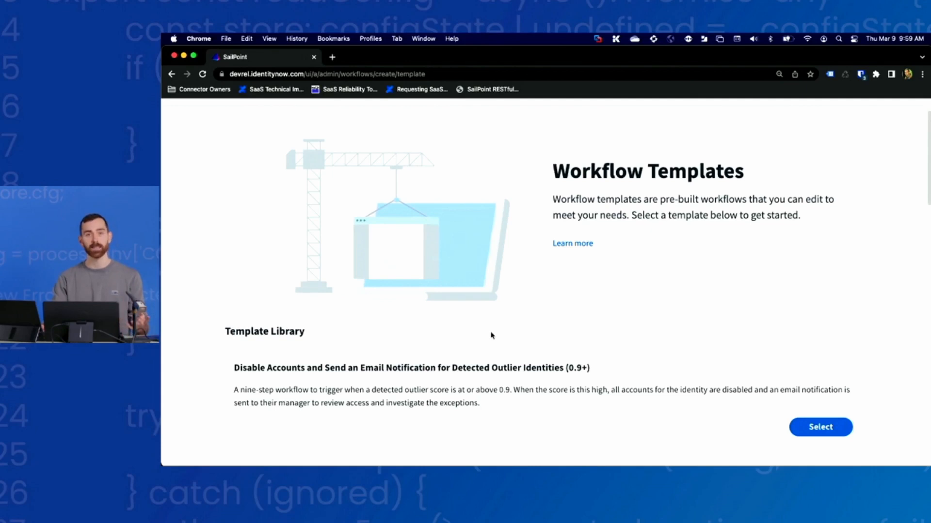
scroll(491, 336, down, 5)
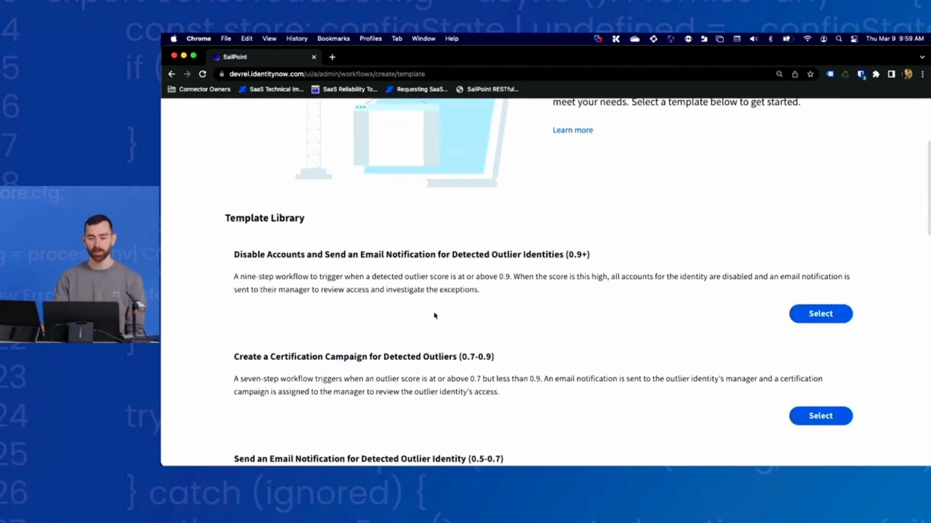
scroll(434, 315, down, 3)
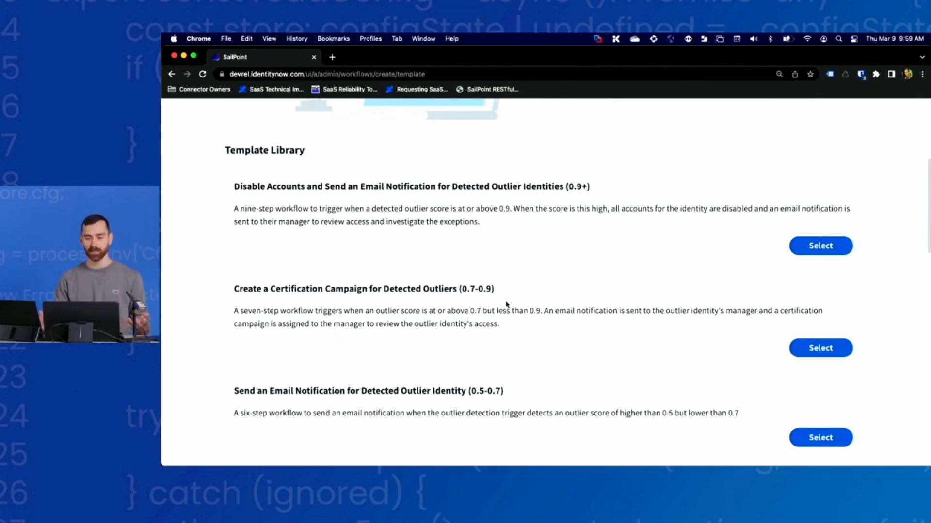
scroll(495, 306, down, 1)
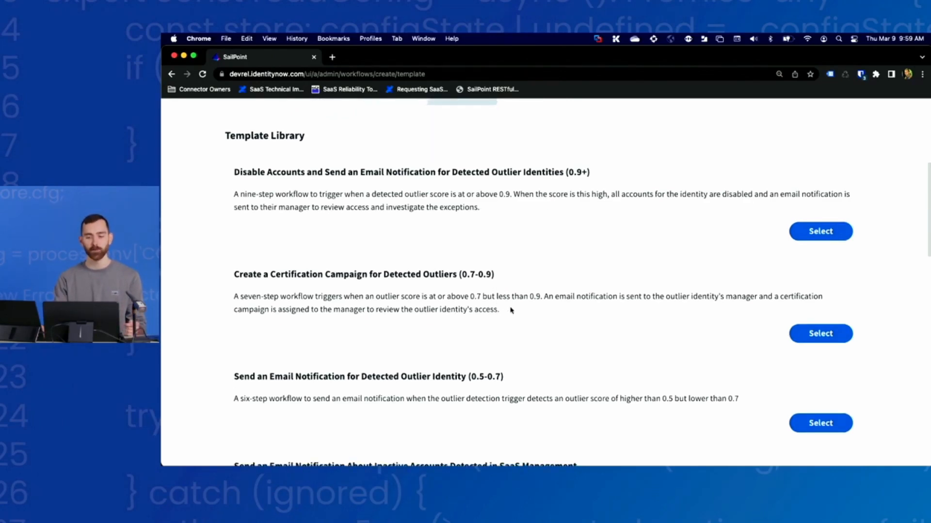
scroll(499, 347, down, 10)
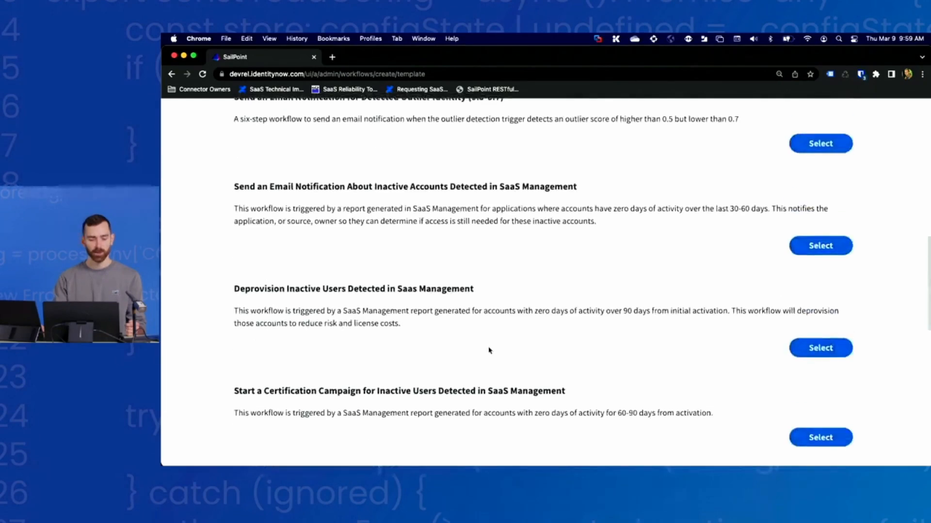
scroll(274, 344, down, 1)
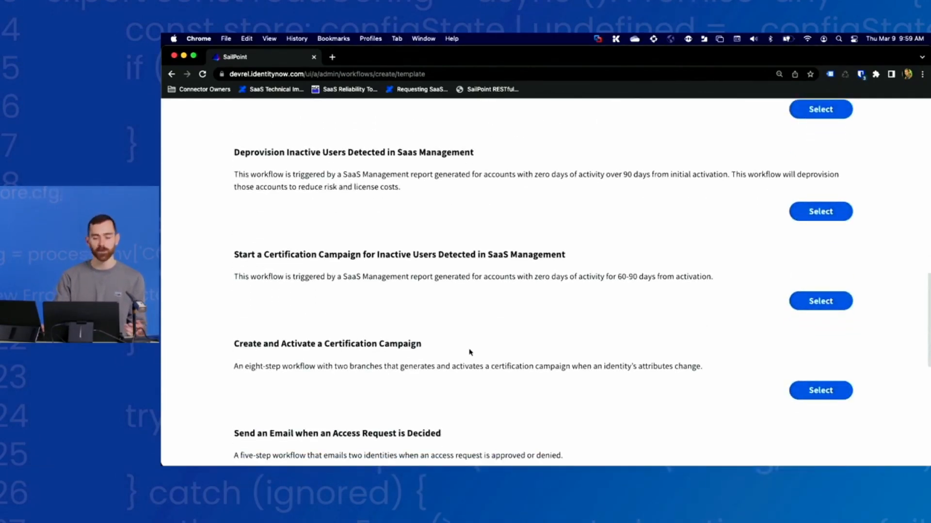
click(824, 394)
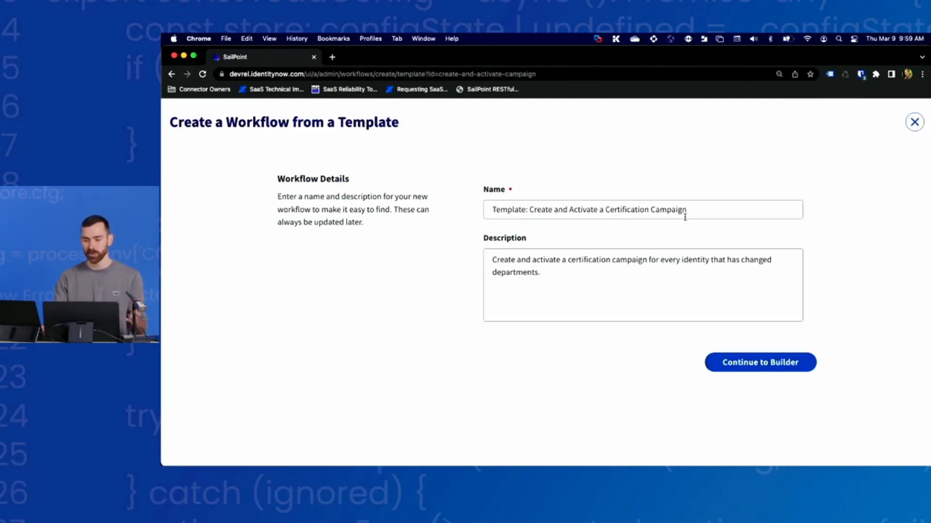
click(750, 364)
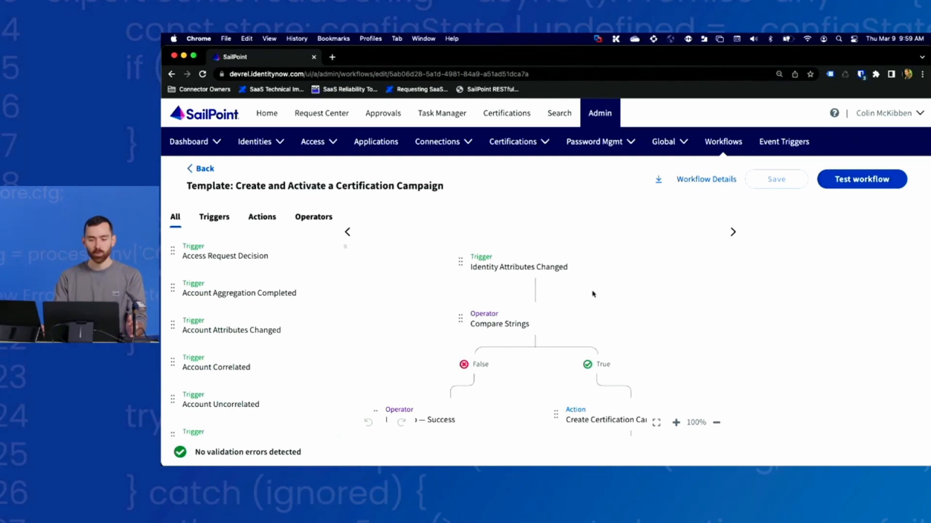
- Review the settings of the template's Identity Attributes Changed trigger
scroll(609, 292, down, 1)
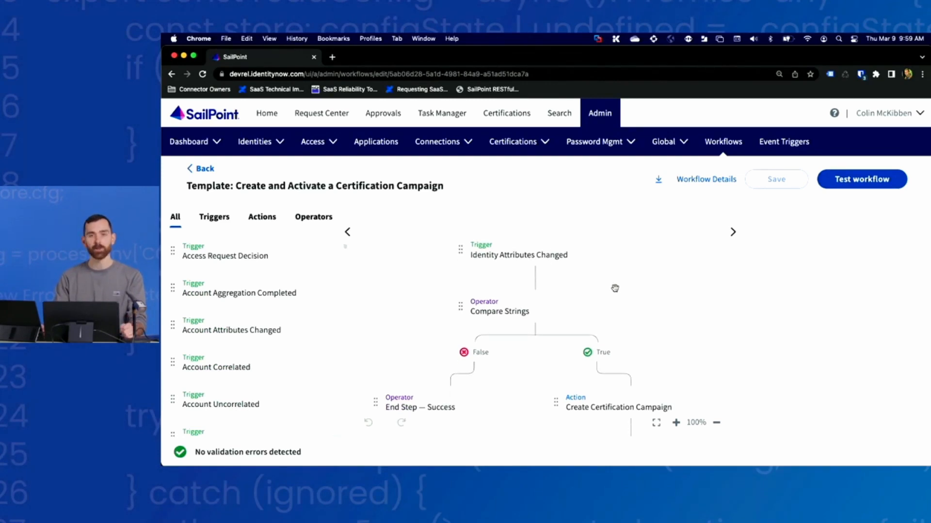
scroll(615, 289, down, 1)
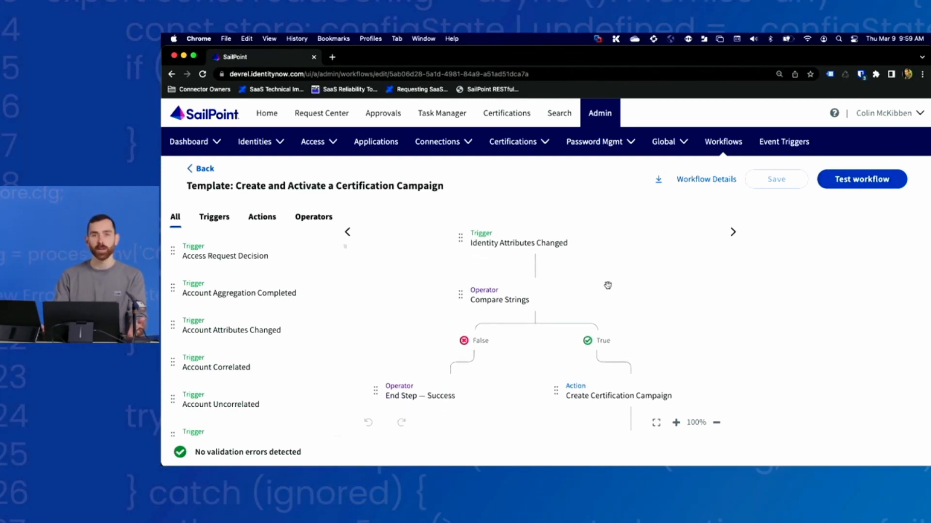
click(540, 239)
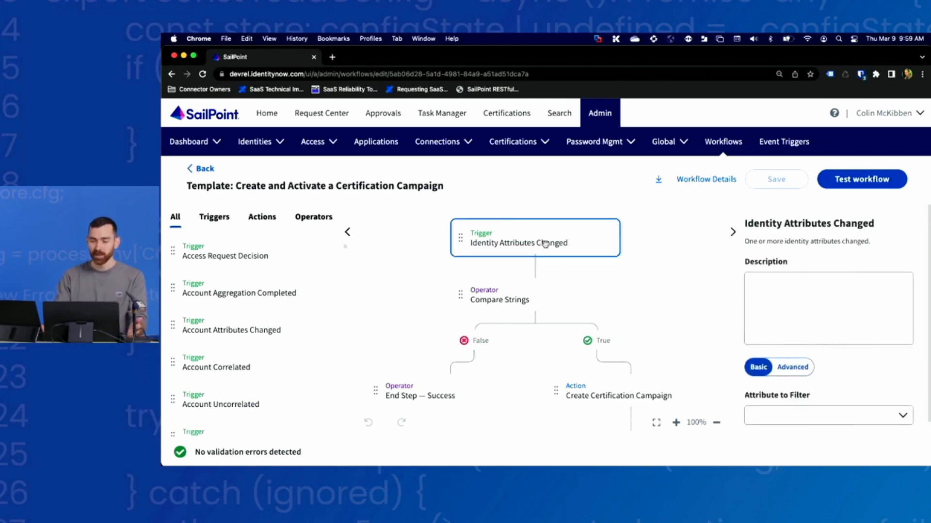
scroll(648, 303, down, 6)
scroll(533, 277, up, 6)
- Examine the Compare Strings operator's description and its Value 1 expression for the department attribute
click(532, 289)
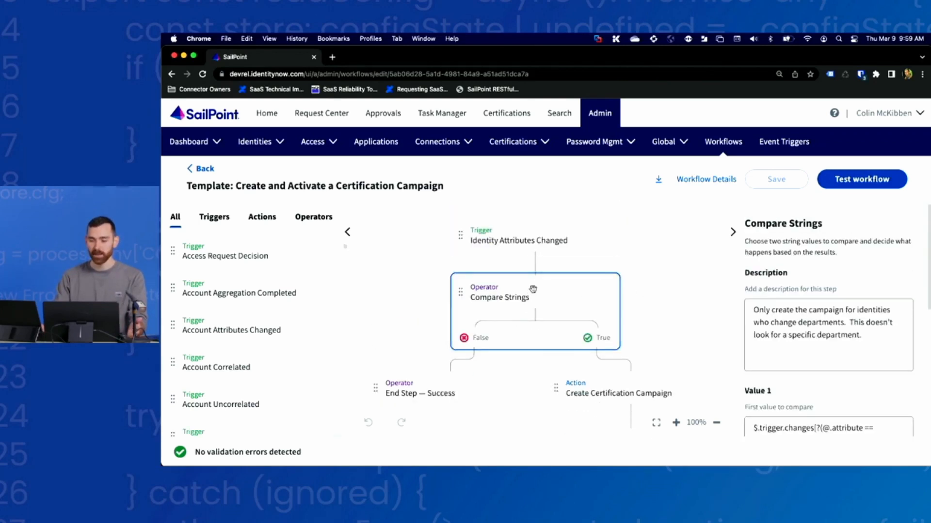
scroll(675, 299, down, 3)
scroll(817, 344, down, 1)
scroll(818, 344, down, 1)
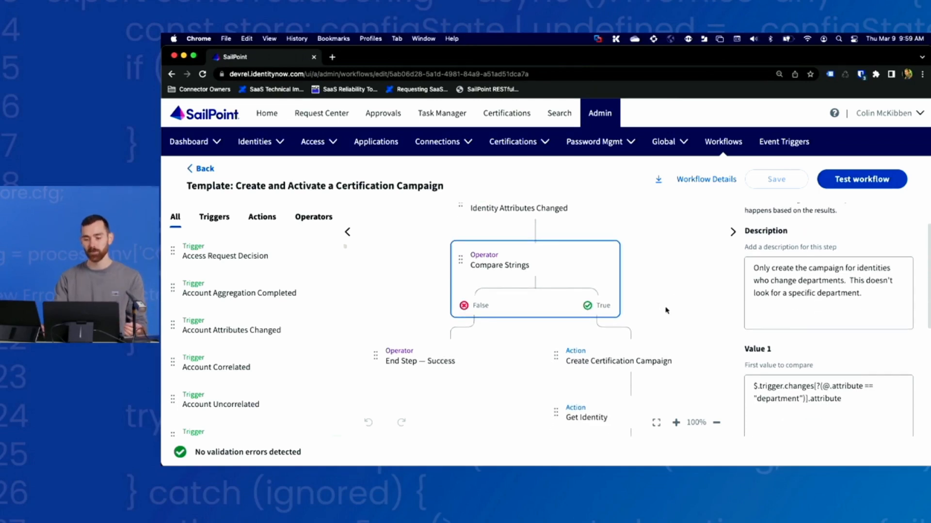
scroll(633, 291, up, 2)
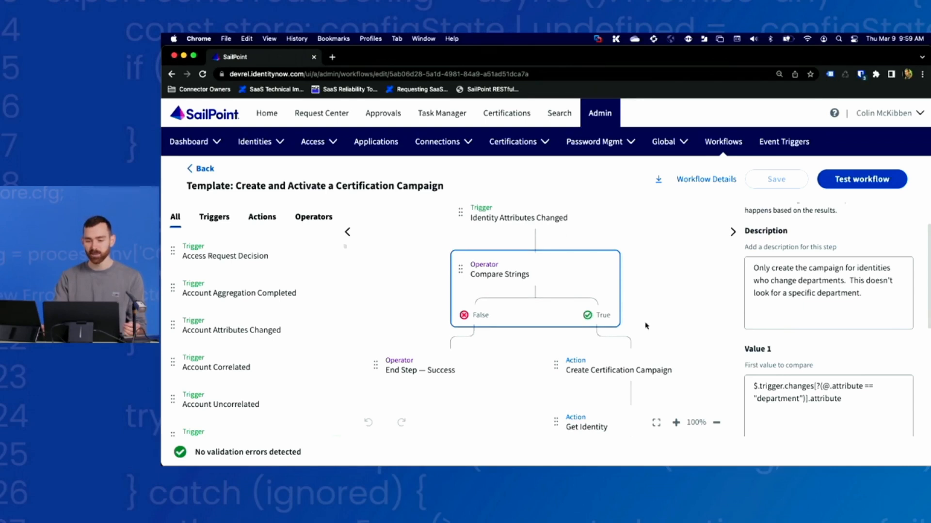
scroll(630, 315, down, 1)
scroll(797, 400, down, 1)
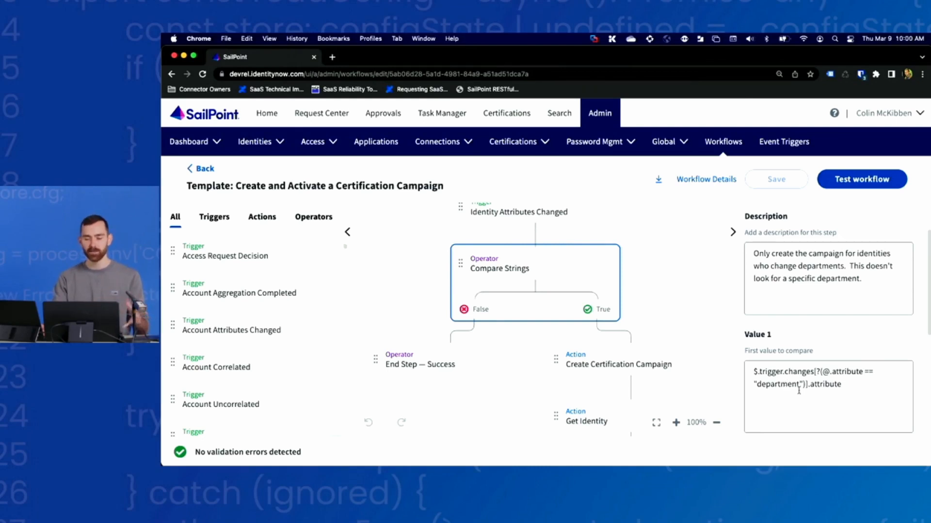
- Look through the actions on the True branch, from Create Certification Campaign down to the end step
scroll(644, 343, down, 5)
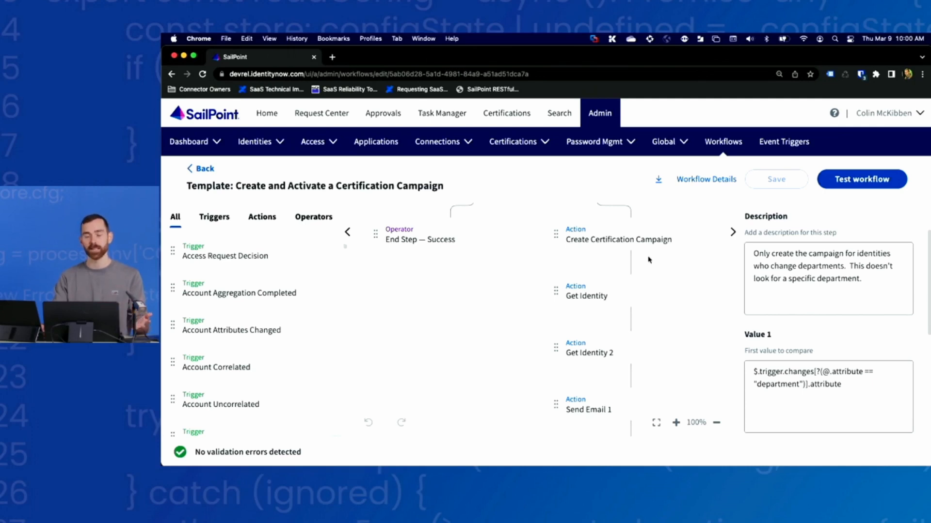
scroll(639, 264, down, 1)
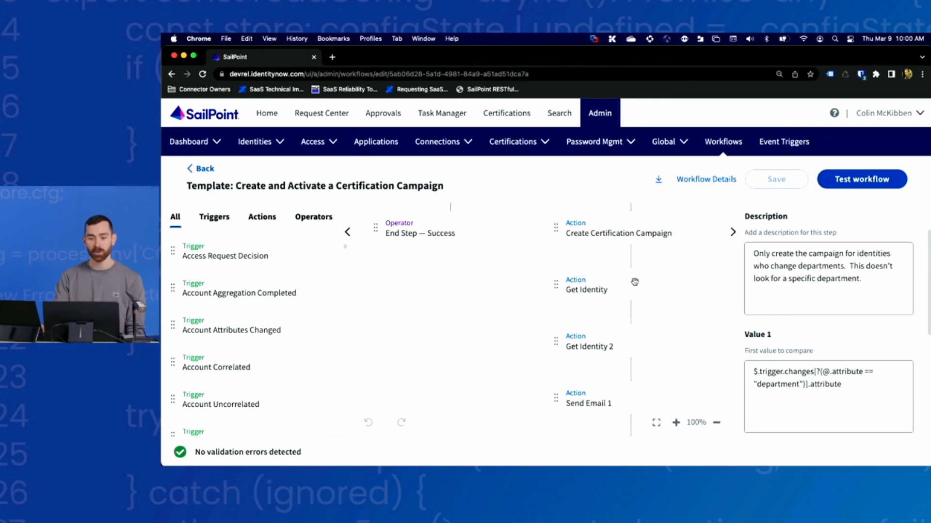
scroll(547, 255, up, 1)
scroll(611, 275, down, 1)
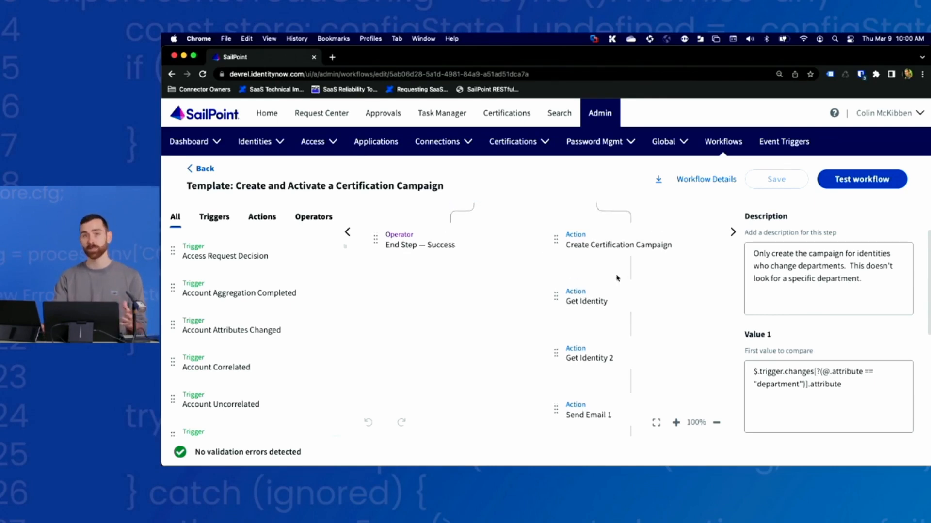
scroll(632, 306, down, 1)
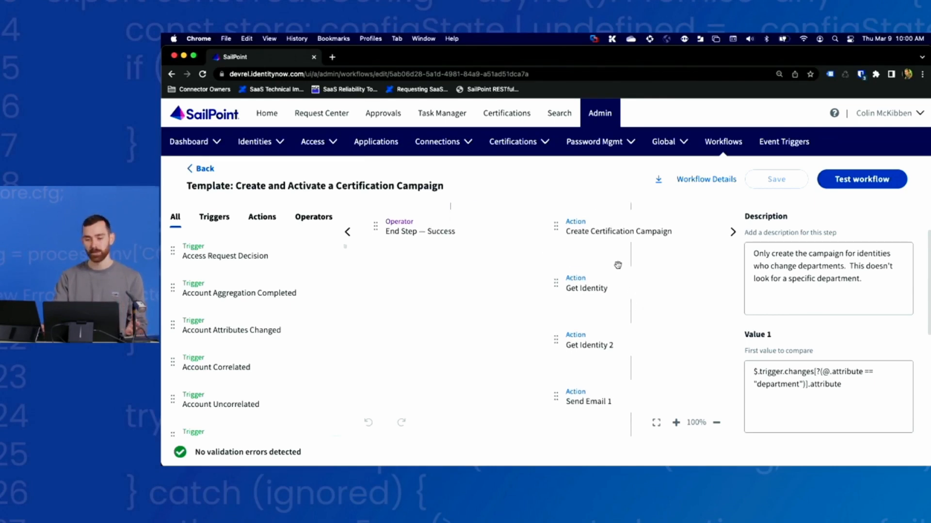
scroll(625, 306, down, 2)
scroll(619, 325, down, 1)
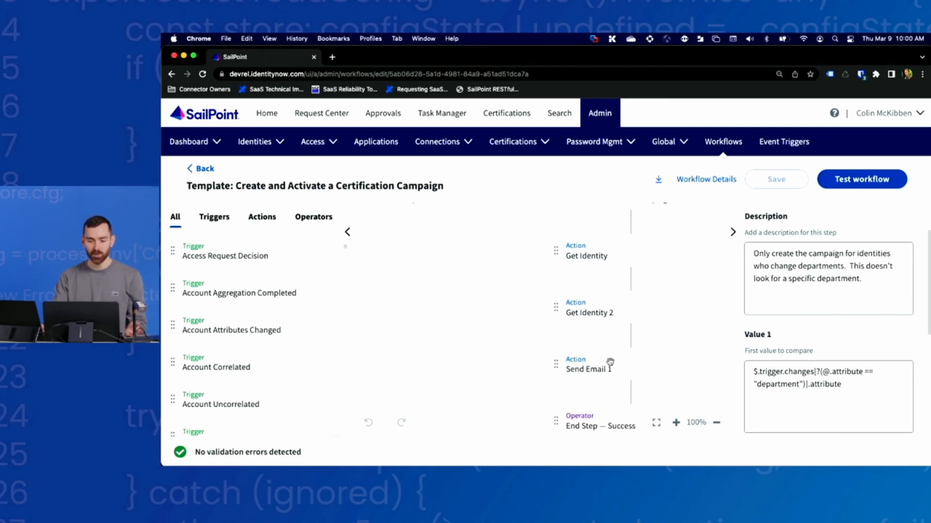
- Delete the Send Email 1 action and connect Get Identity 2 directly to the End Step — Success operator
click(611, 360)
key(BackSpace)
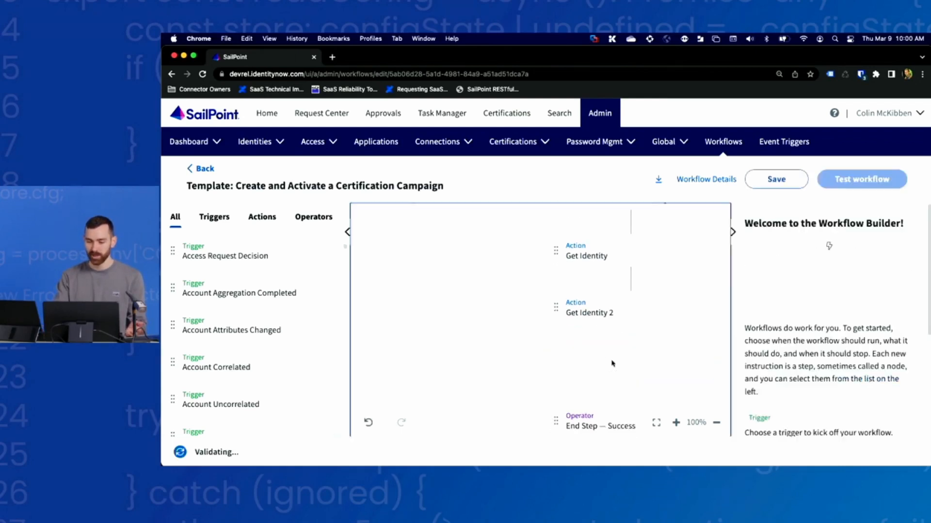
click(636, 319)
drag(629, 330, 630, 403)
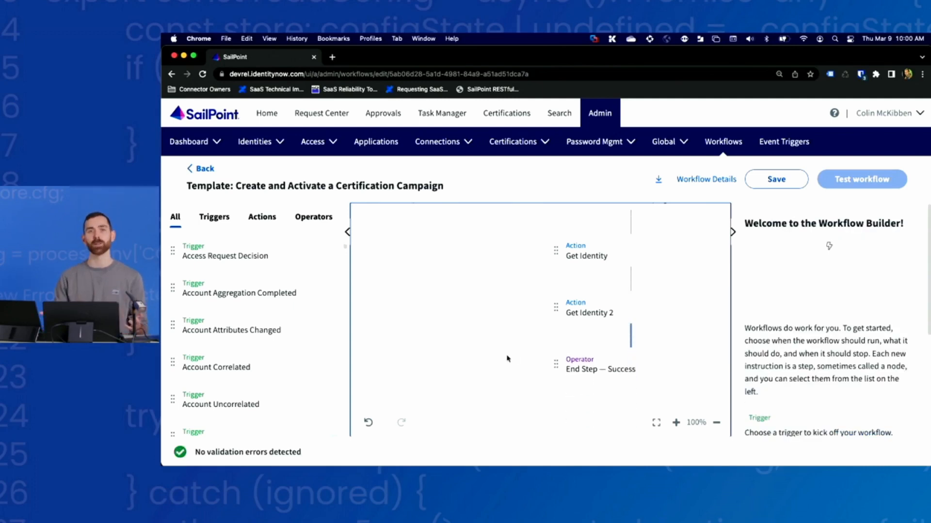
- Leave the template workflow, discarding its unsaved changes, and download the Developer Days workflow definition from the workflow list
click(204, 170)
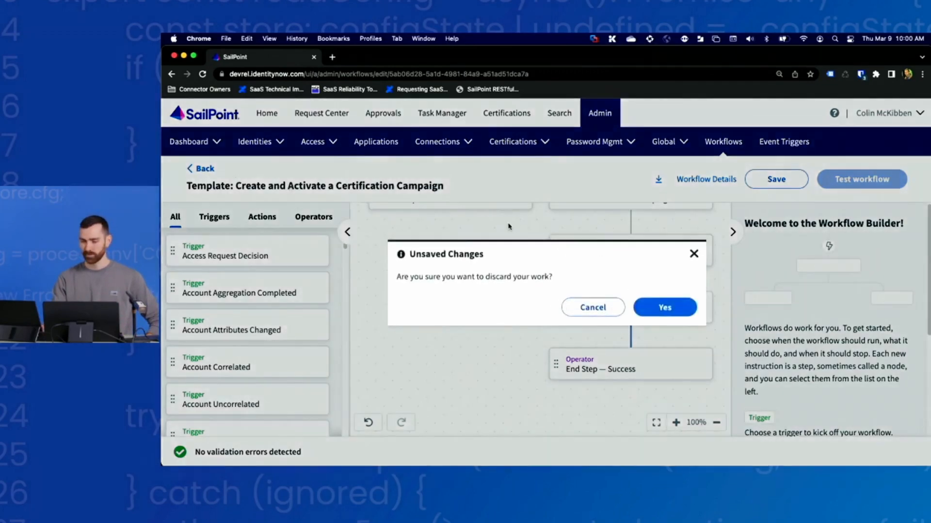
click(674, 308)
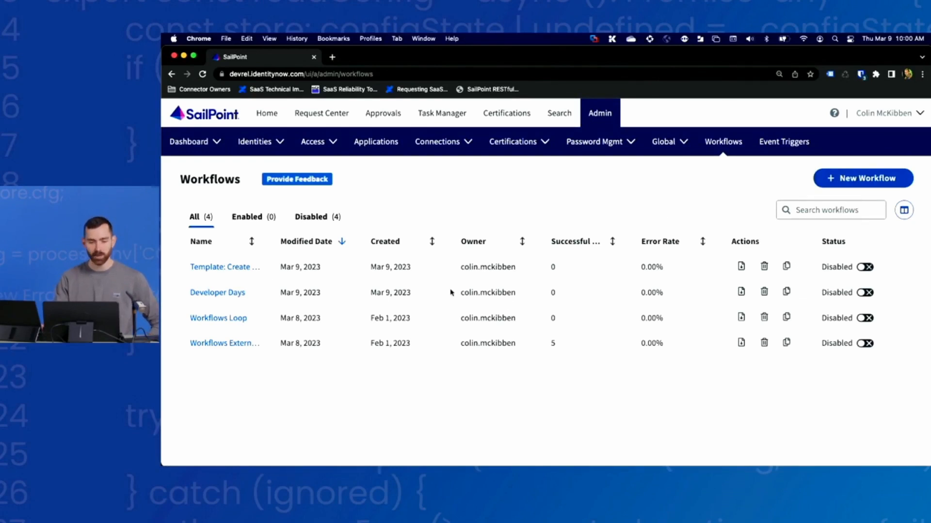
click(740, 293)
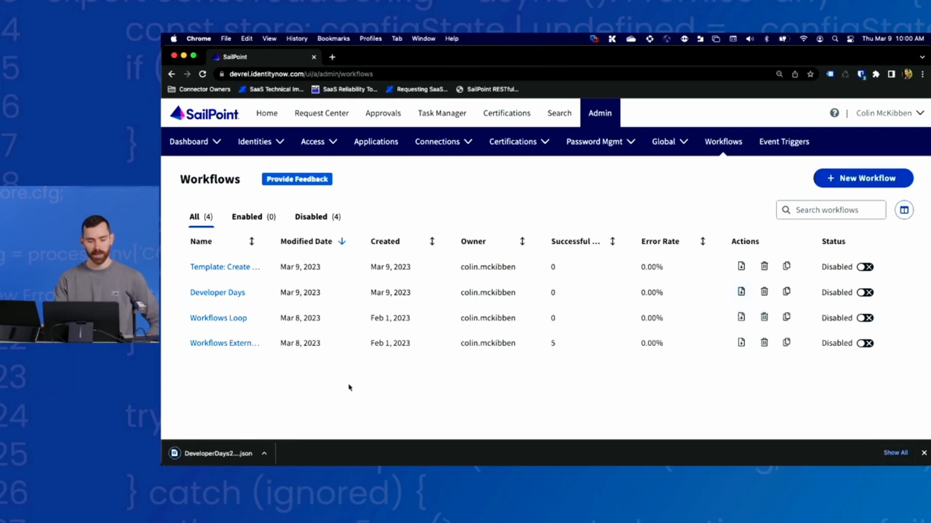
- Show the downloaded DeveloperDays20230309.json in its folder and open it with a chosen application
click(265, 453)
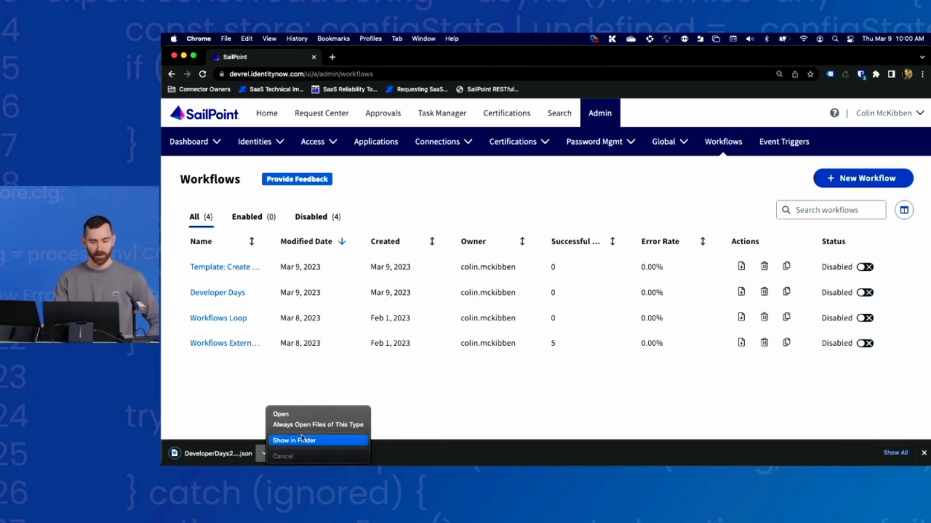
click(311, 441)
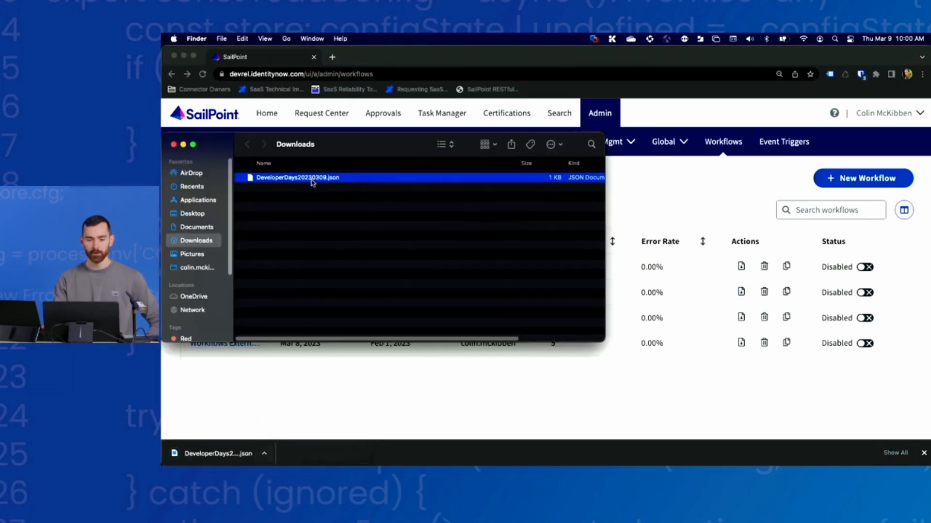
right_click(315, 180)
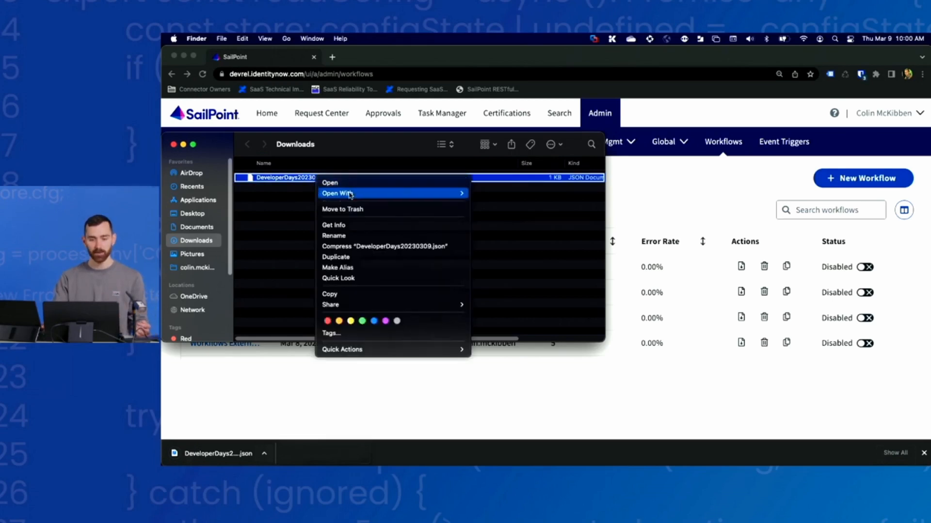
mouse_move(416, 198)
click(504, 272)
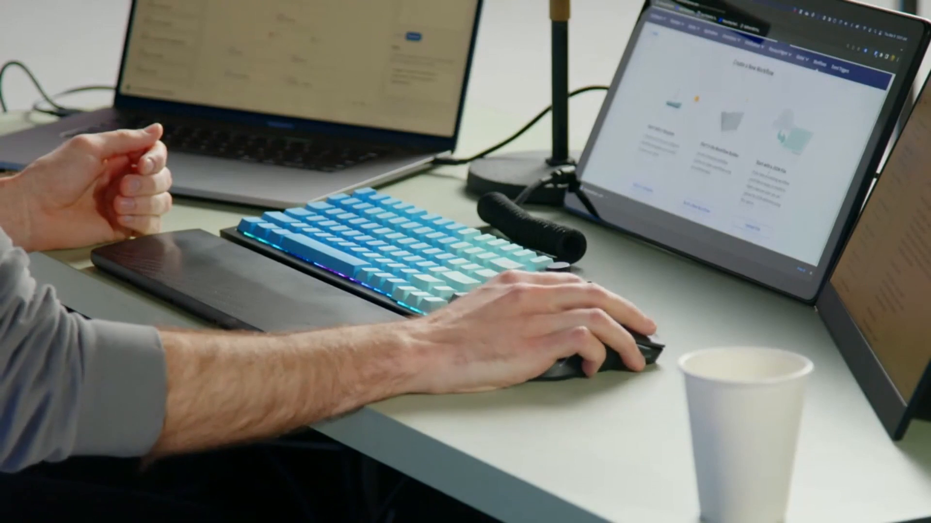
- Start a new workflow from an existing definition and upload DeveloperDays20230309.json from the Downloads folder
click(752, 229)
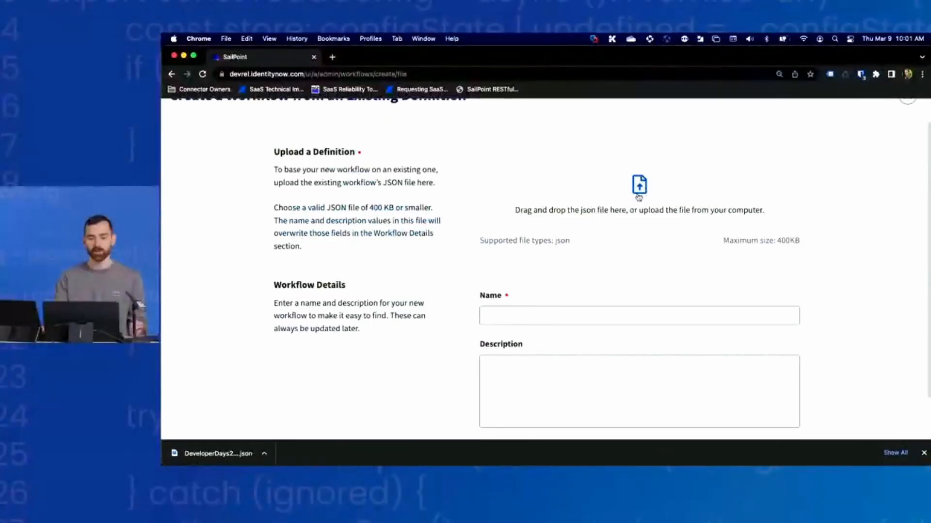
right_click(639, 196)
click(589, 188)
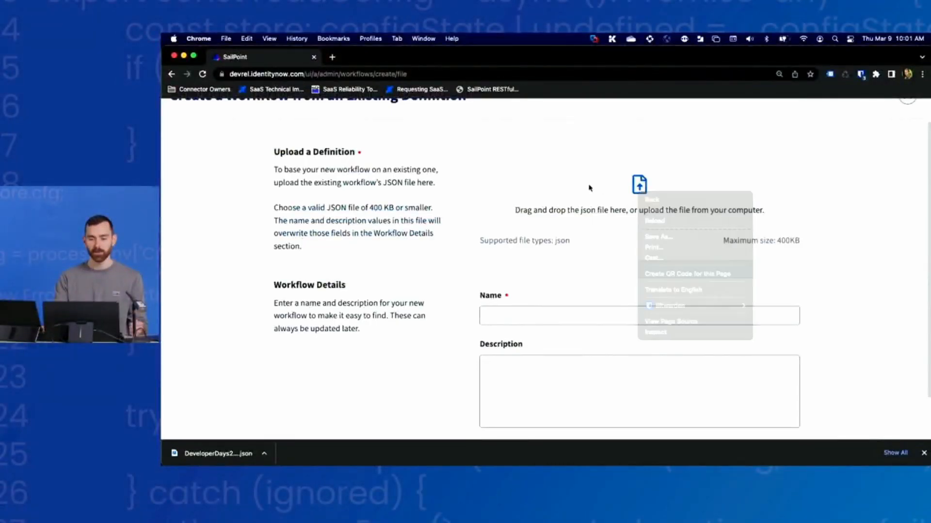
click(576, 200)
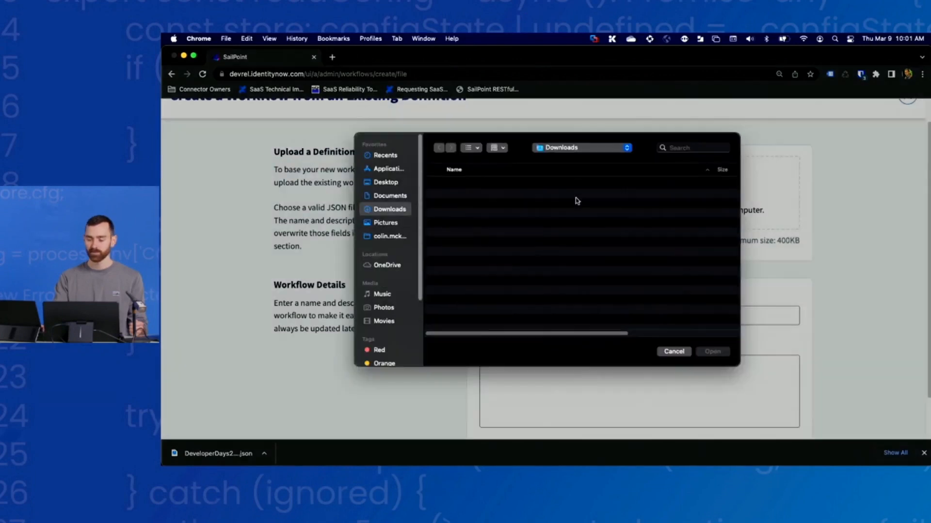
click(478, 191)
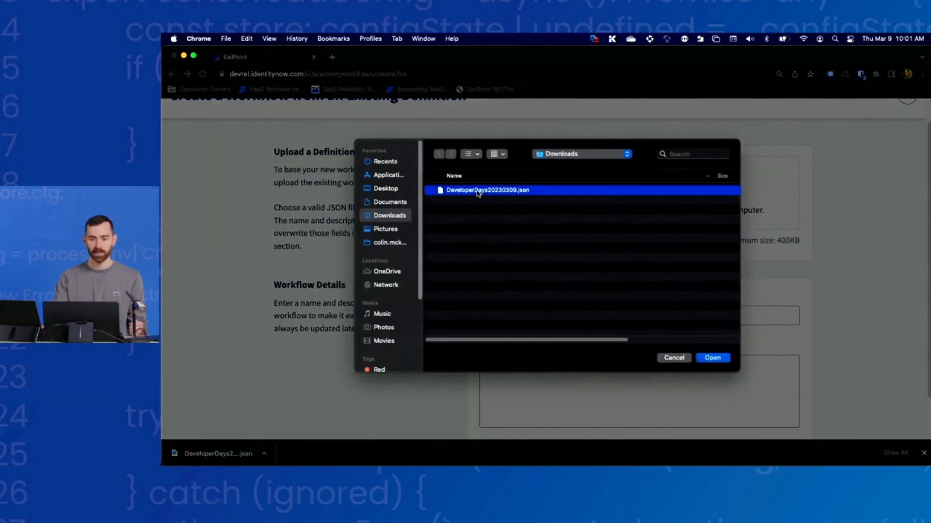
click(712, 359)
- Name the uploaded workflow Developer Days Copy, continue to the builder and dismiss the browser's download bar
scroll(572, 334, down, 2)
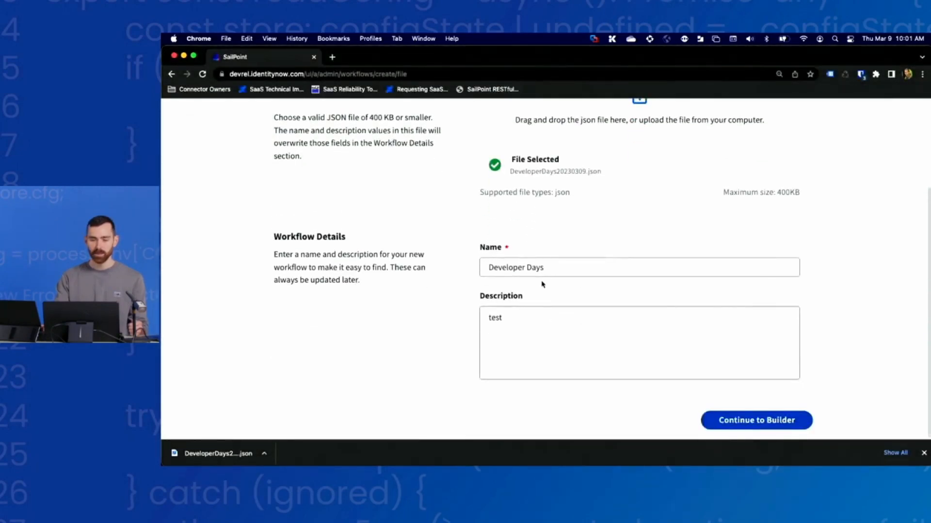
drag(557, 268, 486, 266)
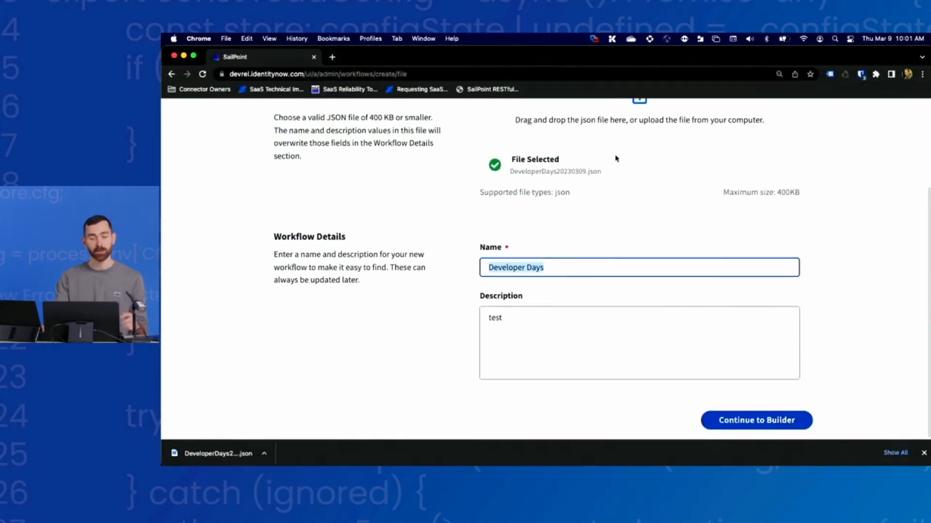
click(614, 273)
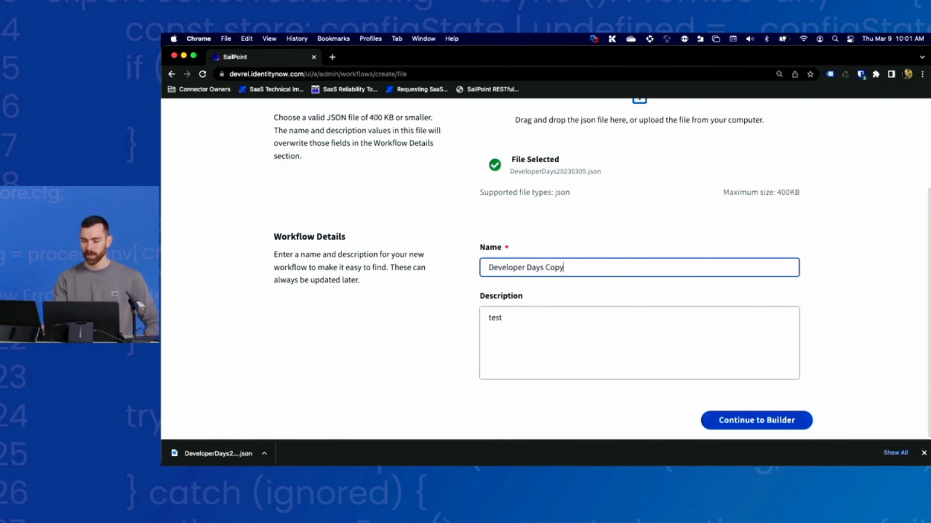
click(780, 420)
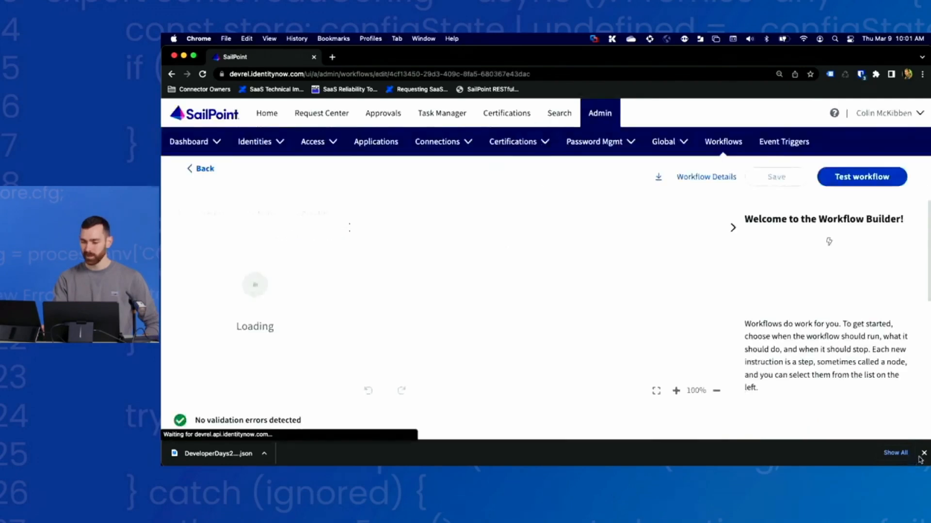
click(924, 454)
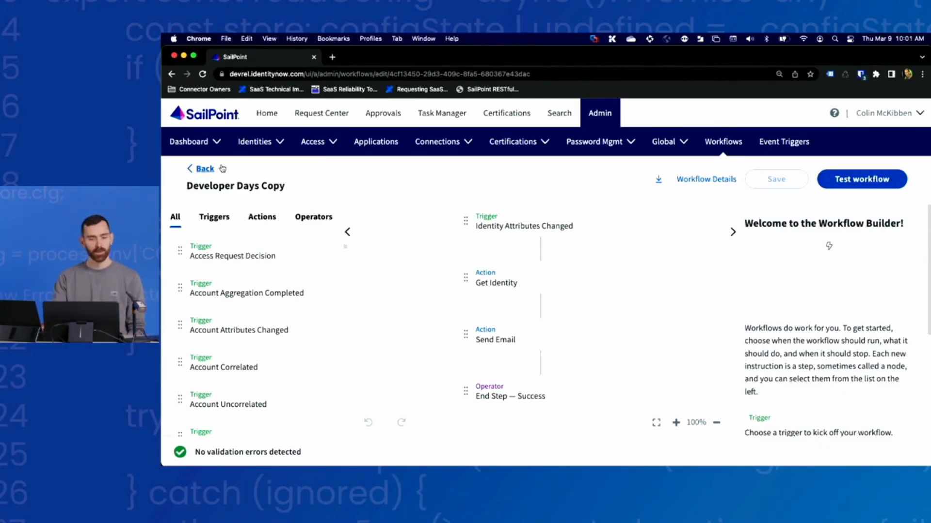
- Return to the workflow list and open the original Developer Days workflow in the builder
click(204, 169)
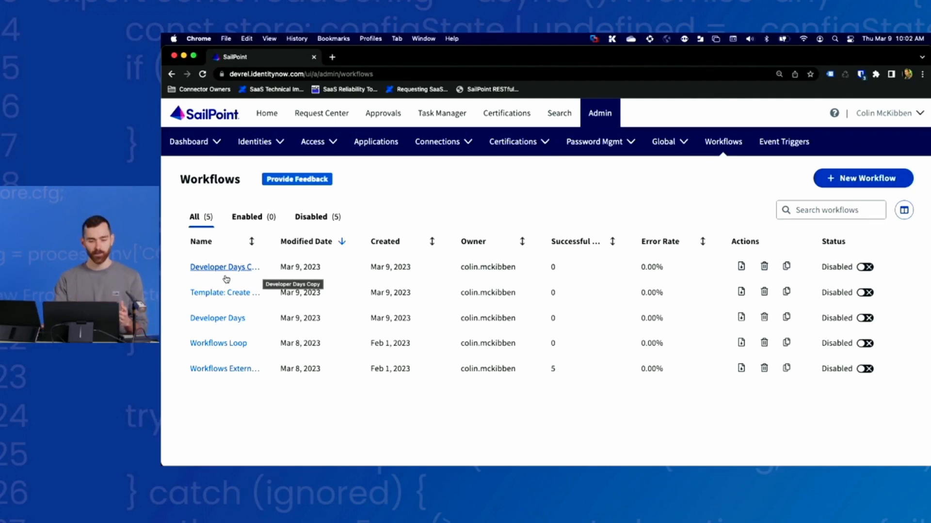
click(223, 318)
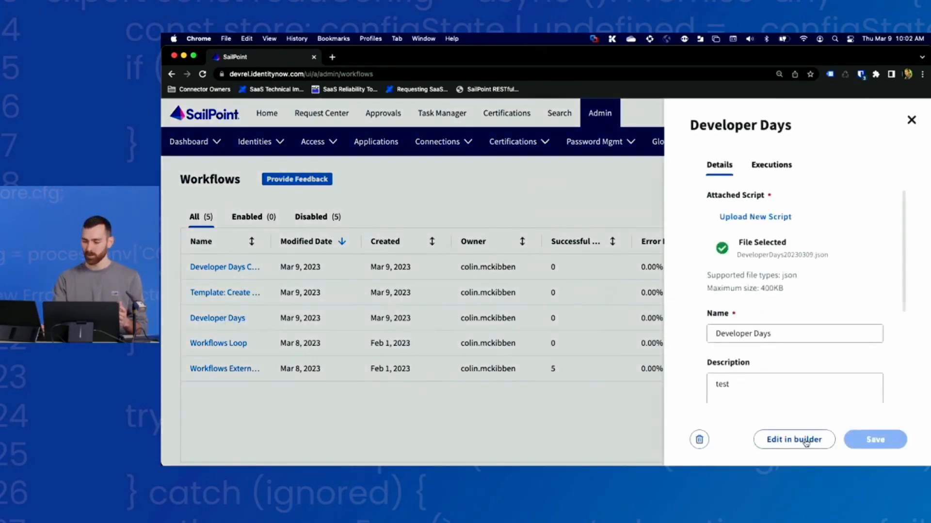
click(806, 440)
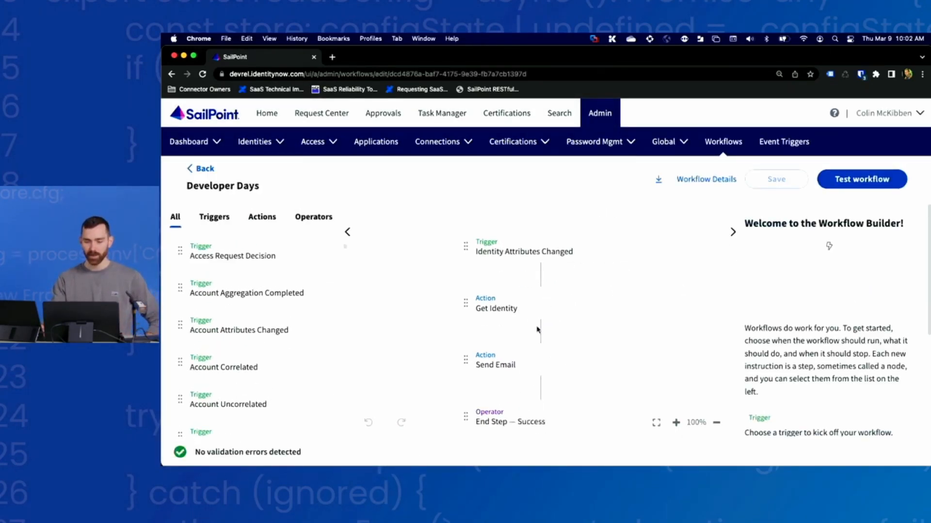
- Examine the JSONPath variable used for the recipient email addresses in the Send Email action
click(543, 365)
scroll(708, 320, down, 2)
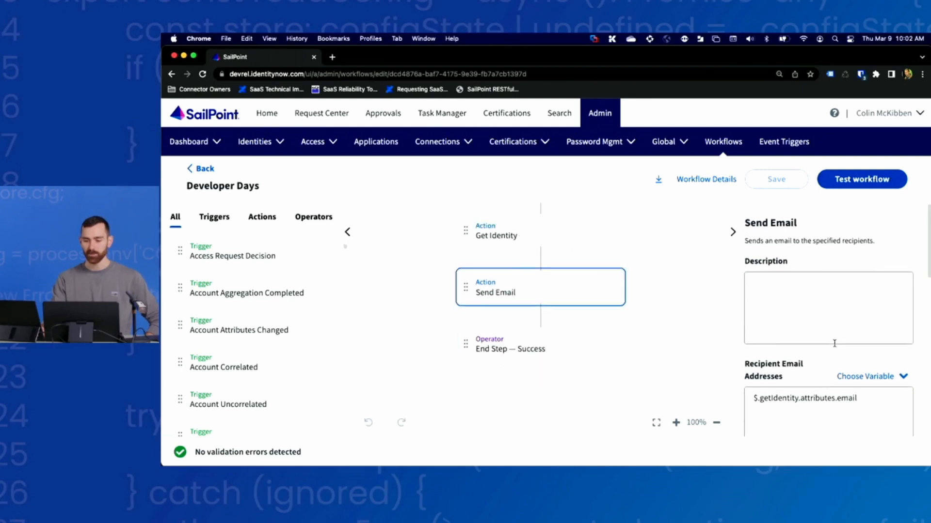
scroll(831, 340, down, 3)
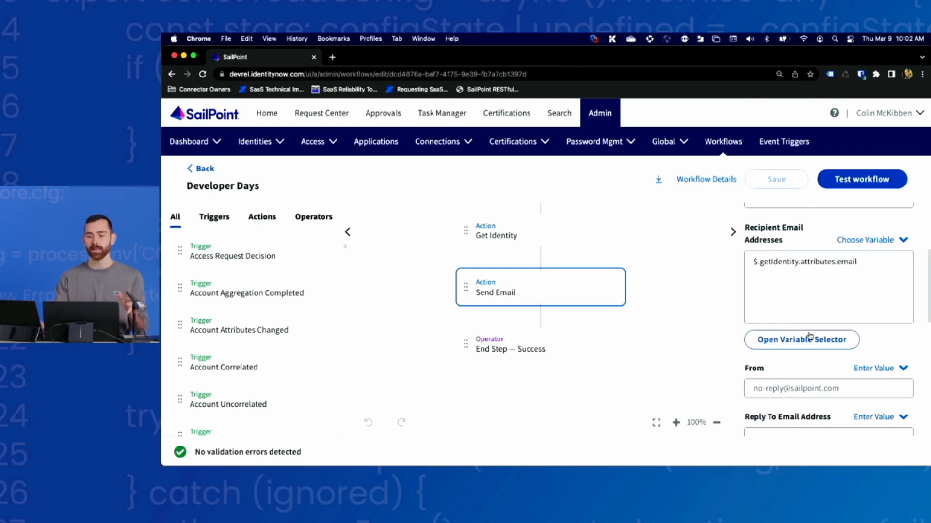
triple_click(784, 260)
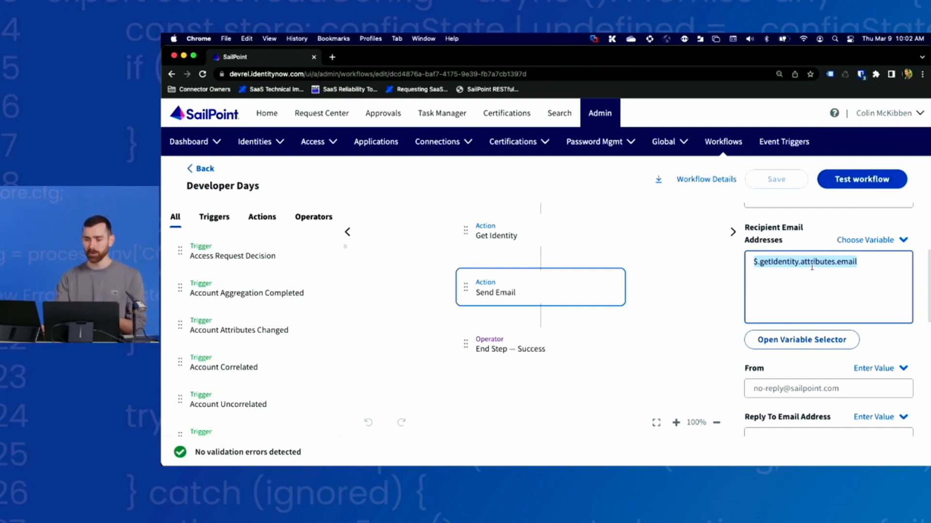
click(877, 265)
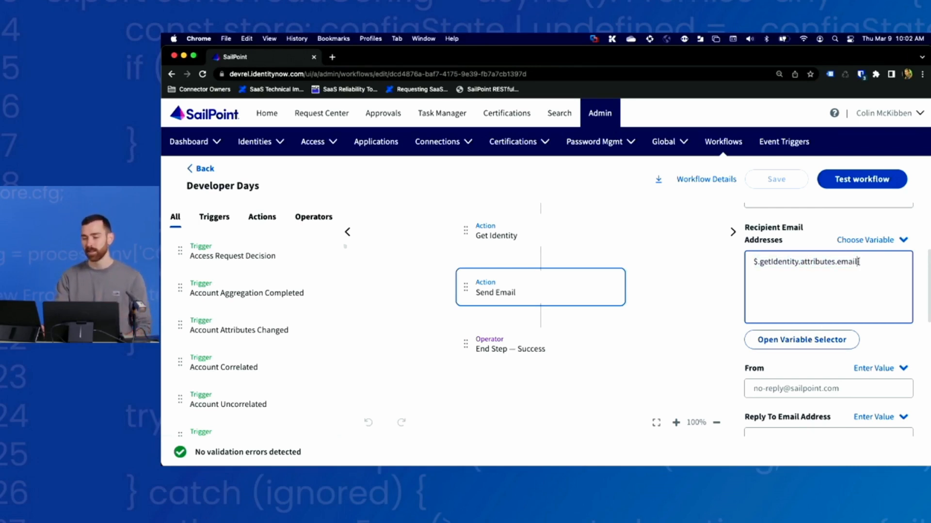
drag(858, 262, 816, 267)
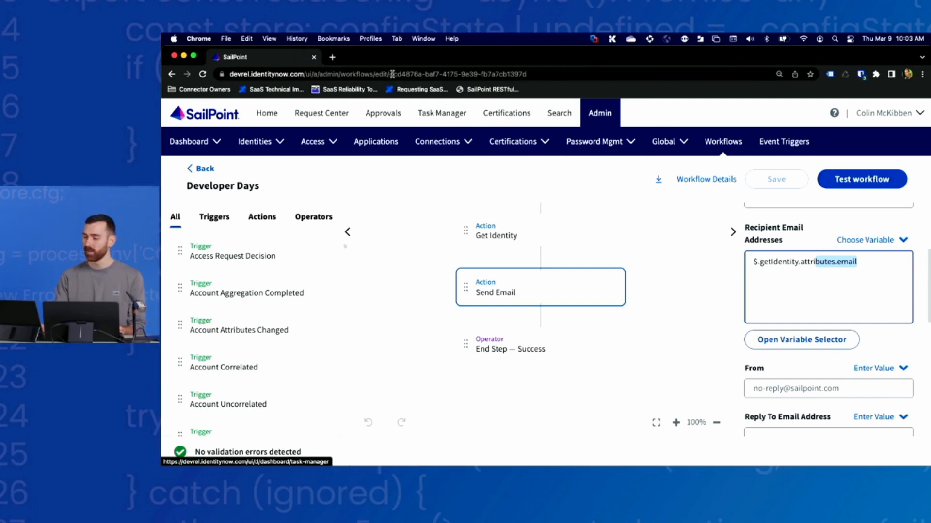
- Open developer.sailpoint.com in a new tab and go to the Filtering Events page in the IdentityNow event trigger documentation
click(329, 54)
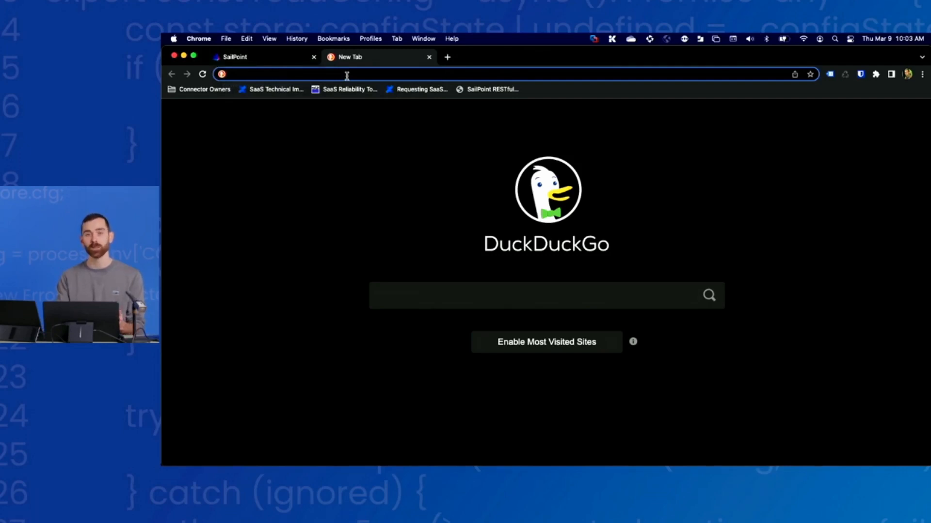
text(de)
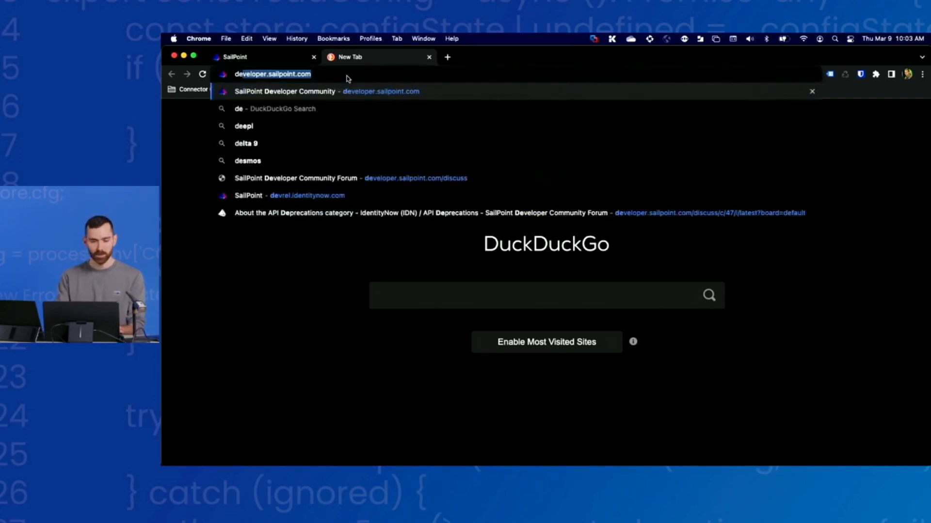
key(Return)
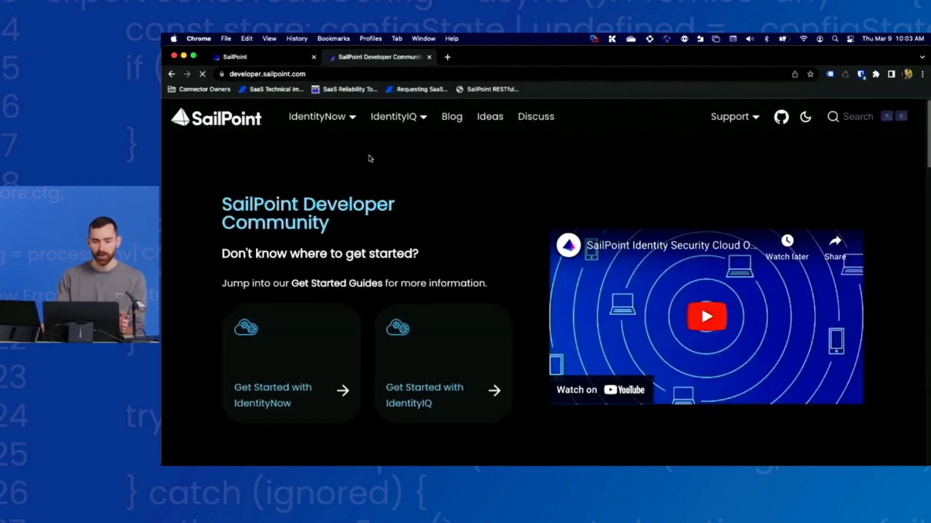
mouse_move(342, 121)
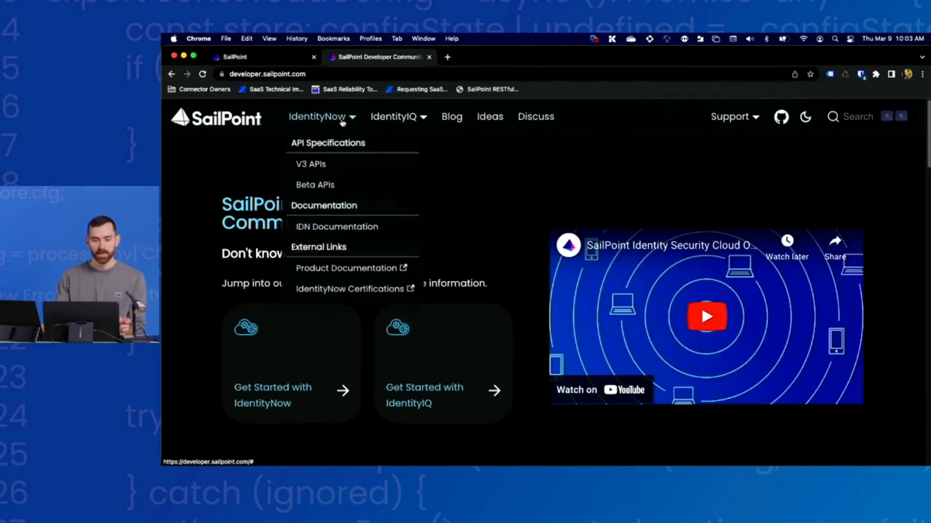
click(324, 227)
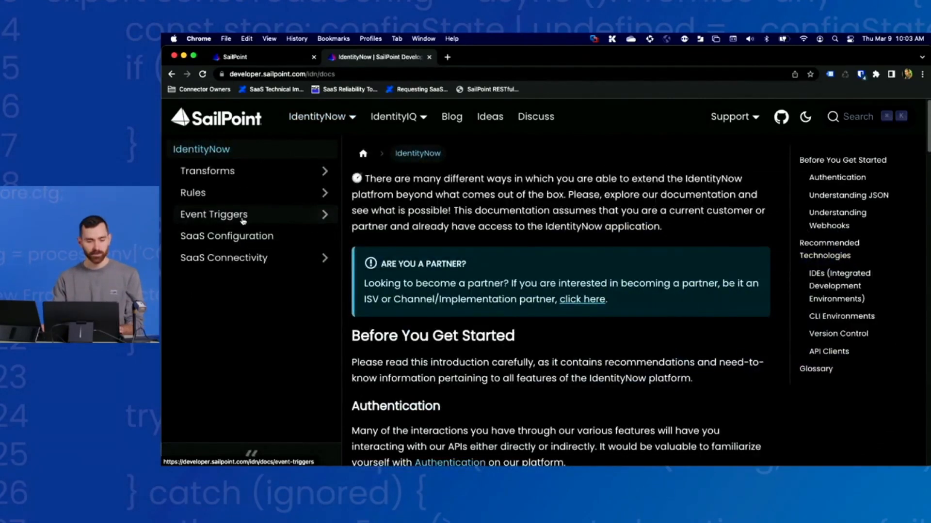
click(324, 215)
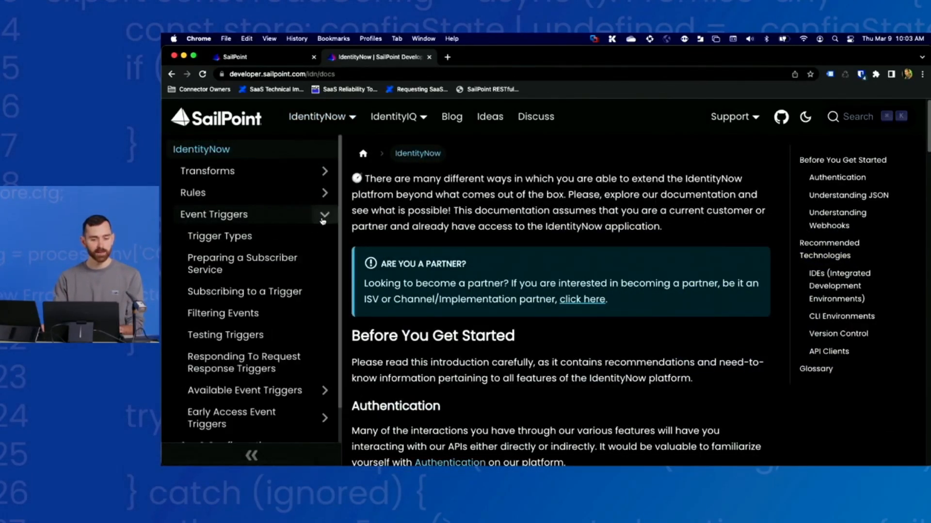
click(241, 319)
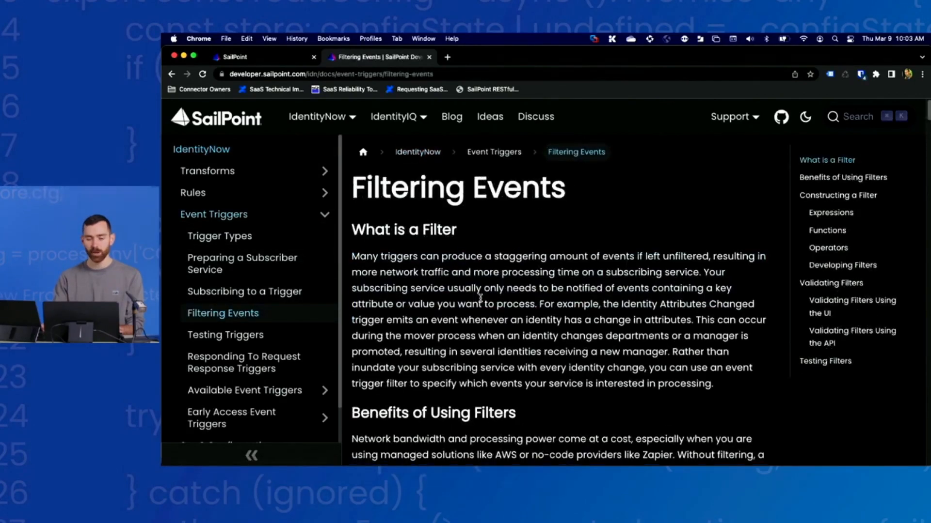
- Read the Filtering Events page, covering filter construction and the tables of JSONPath expressions, functions and operators
scroll(481, 300, down, 2)
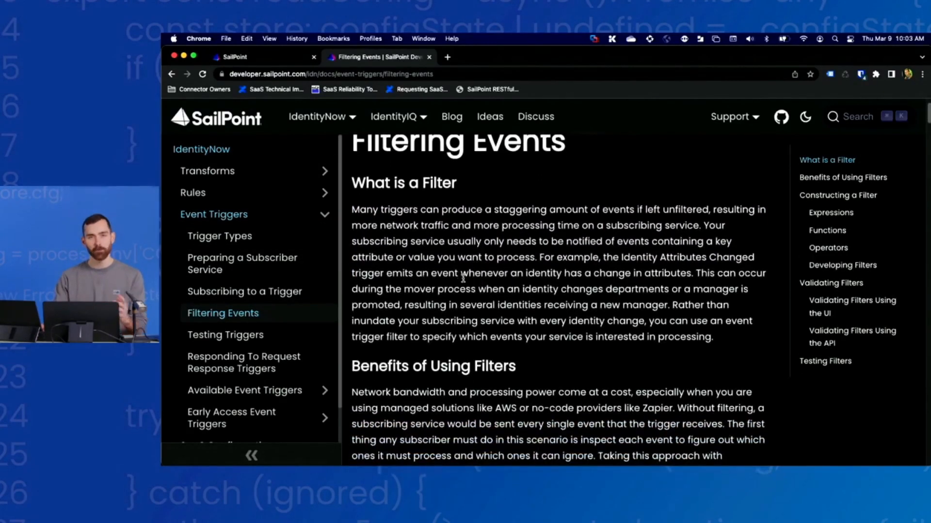
scroll(465, 296, down, 8)
scroll(477, 308, down, 2)
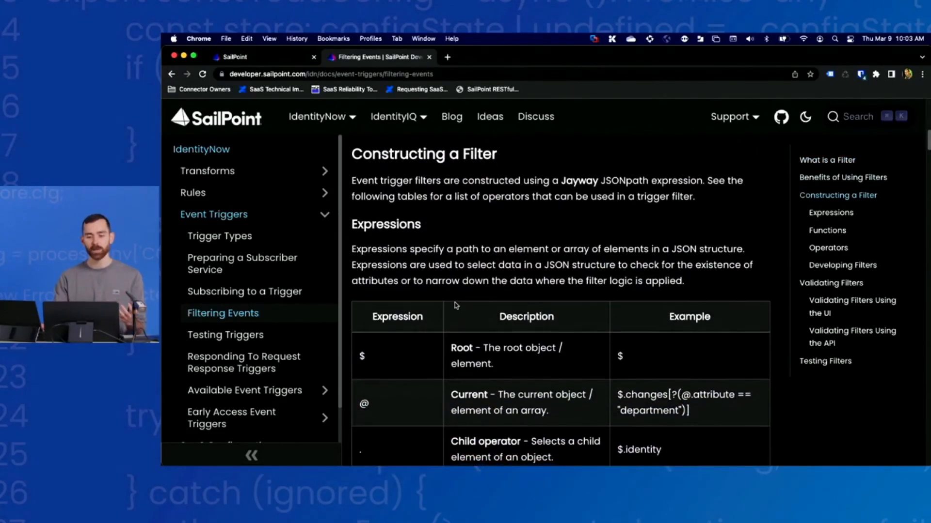
scroll(456, 308, down, 1)
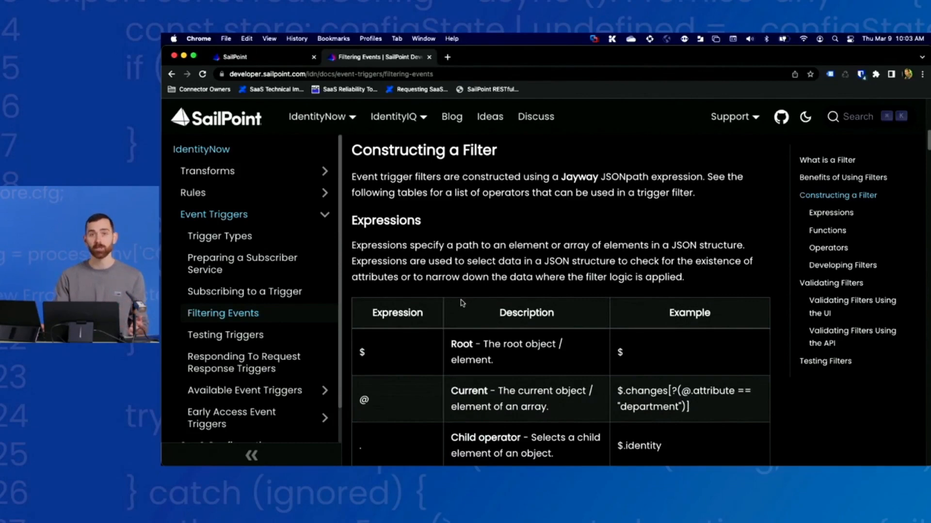
scroll(466, 304, down, 1)
scroll(469, 305, down, 5)
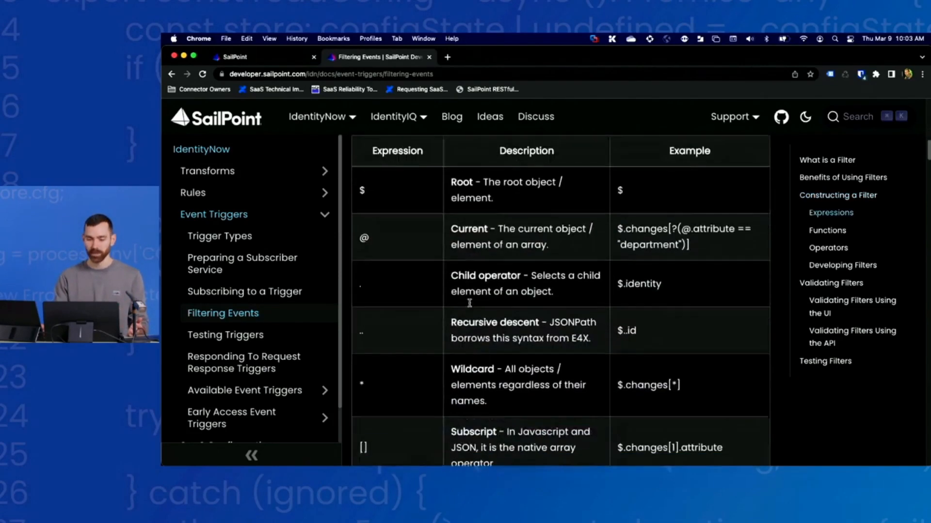
scroll(477, 304, down, 2)
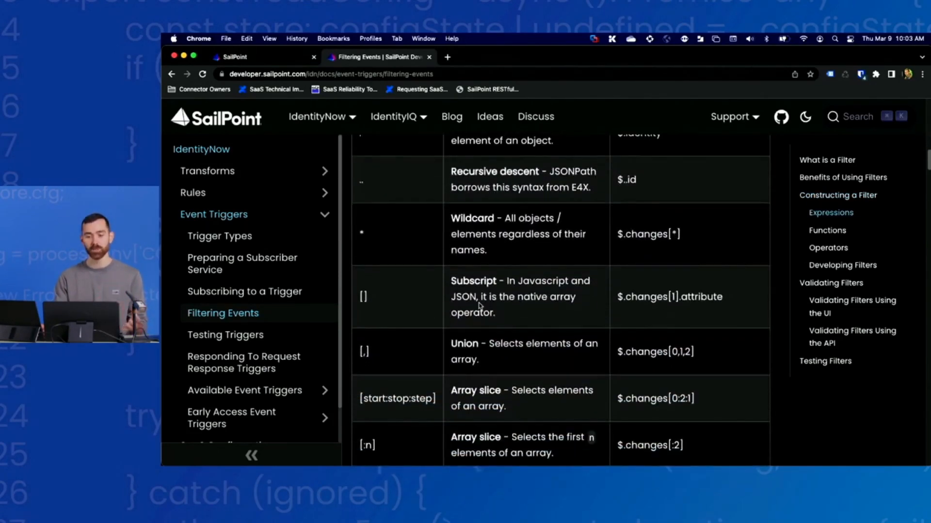
scroll(477, 298, down, 6)
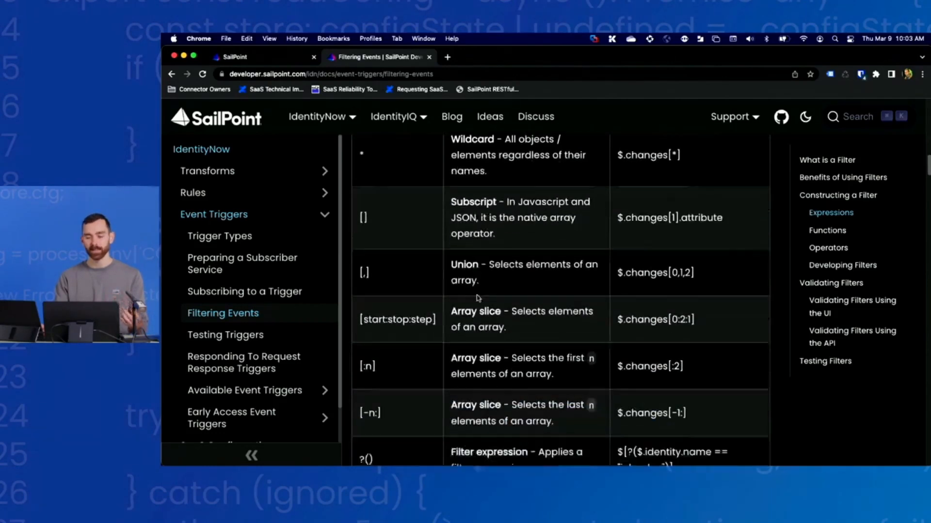
scroll(479, 324, down, 8)
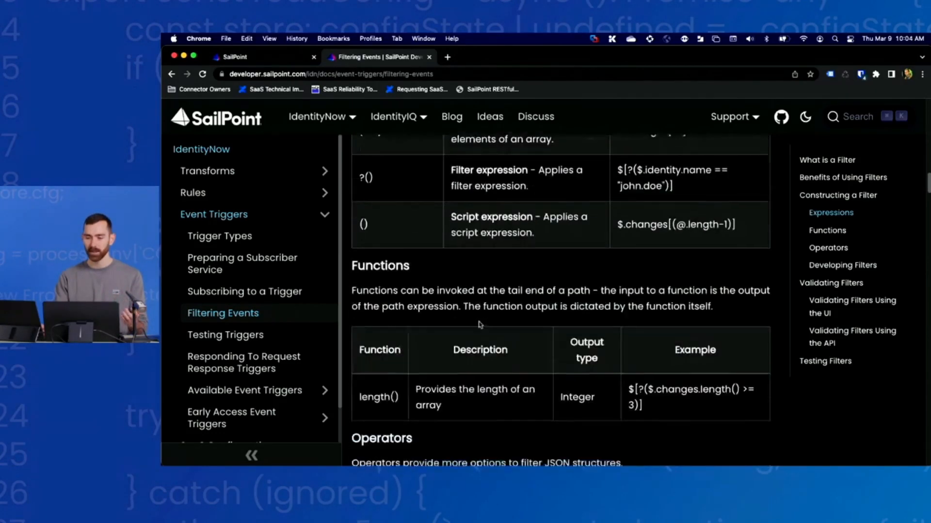
scroll(480, 320, down, 3)
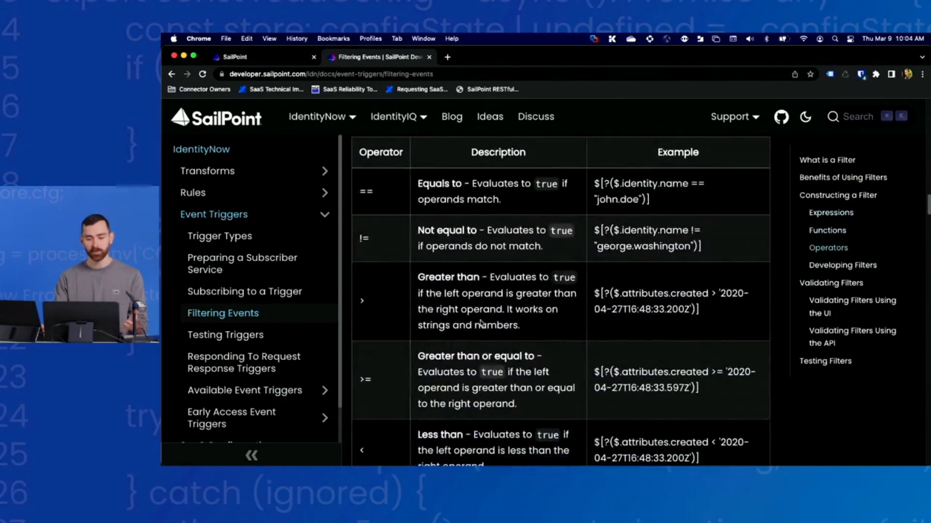
scroll(487, 325, down, 1)
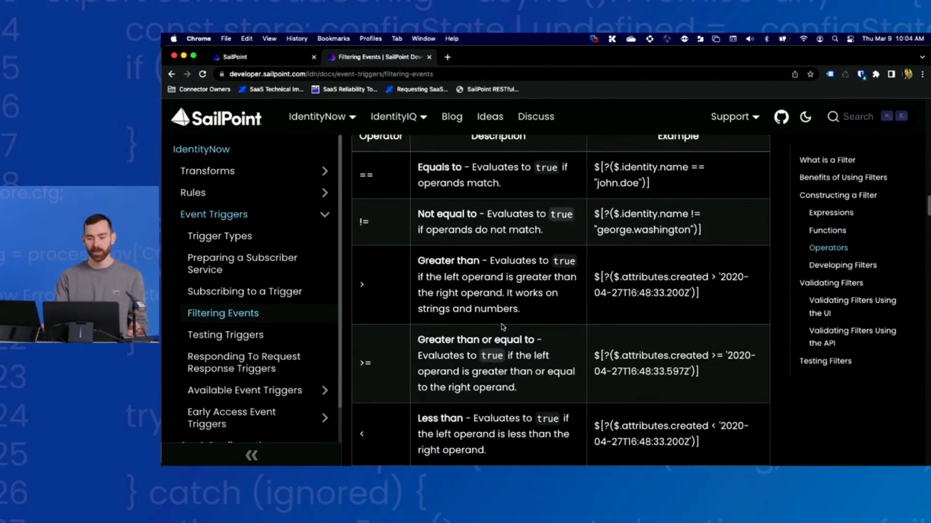
- Open the online JSONPath evaluator at javainuse.com/jsonpath in a new tab and bring its syntax and input areas into view
scroll(492, 327, down, 9)
scroll(504, 326, down, 14)
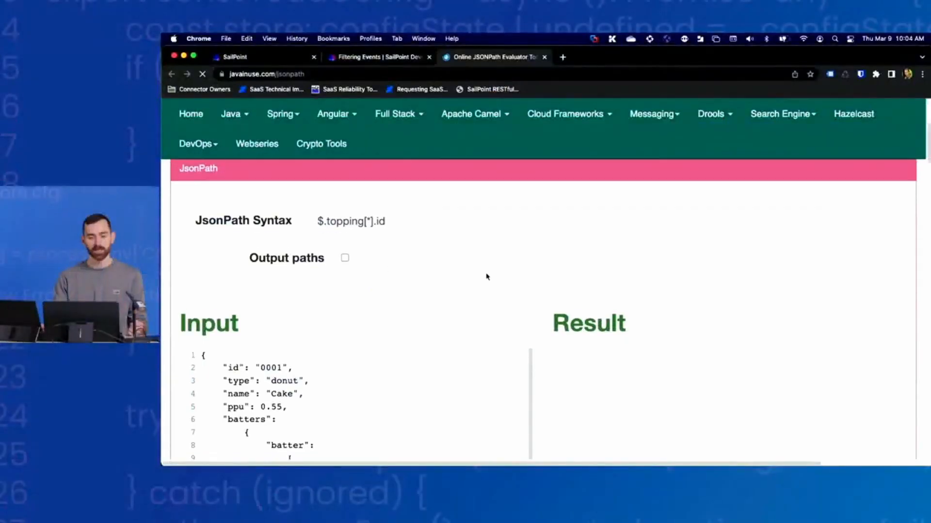
scroll(486, 274, down, 1)
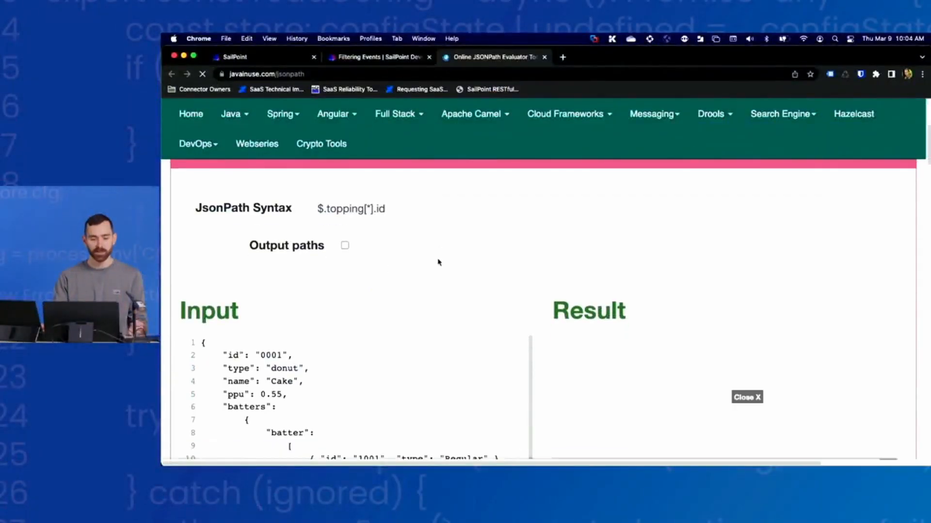
- Dismiss the video advertisement on the JSONPath evaluator page and close the evaluator tab
scroll(438, 262, down, 3)
drag(203, 208, 292, 312)
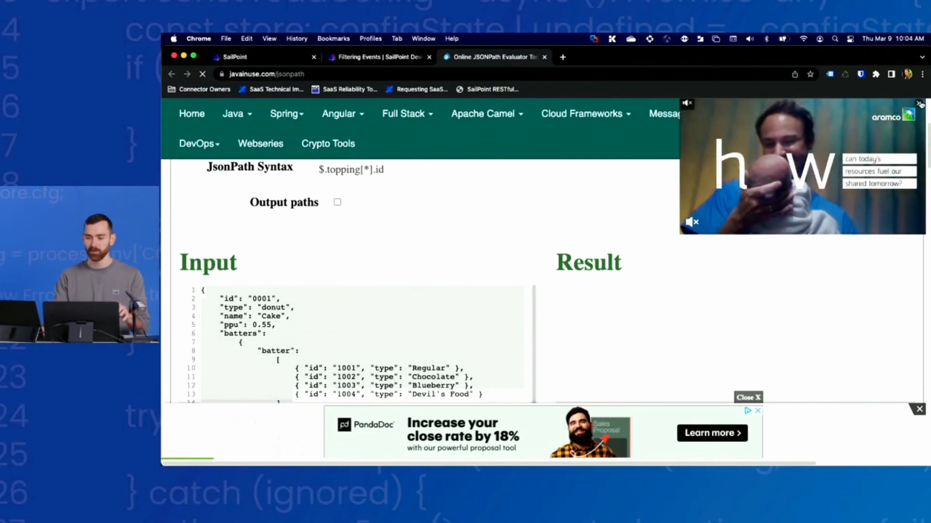
click(920, 104)
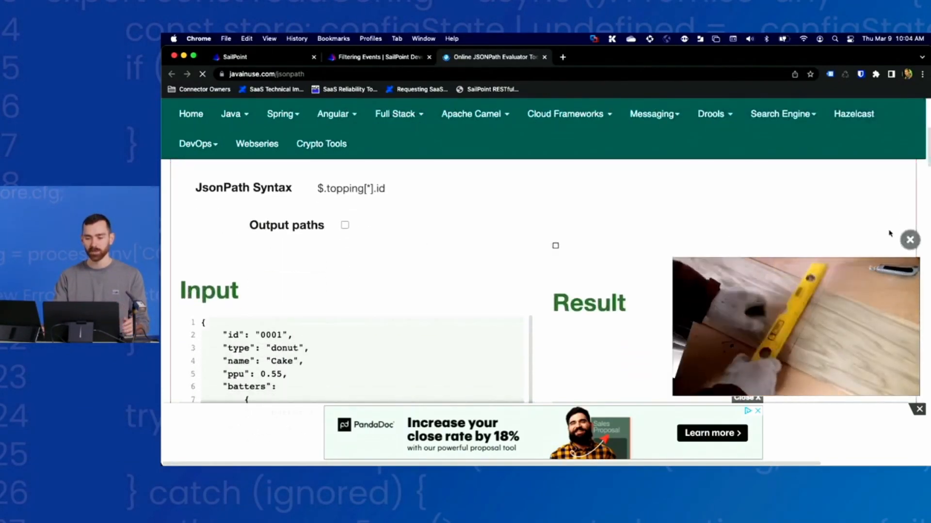
click(909, 239)
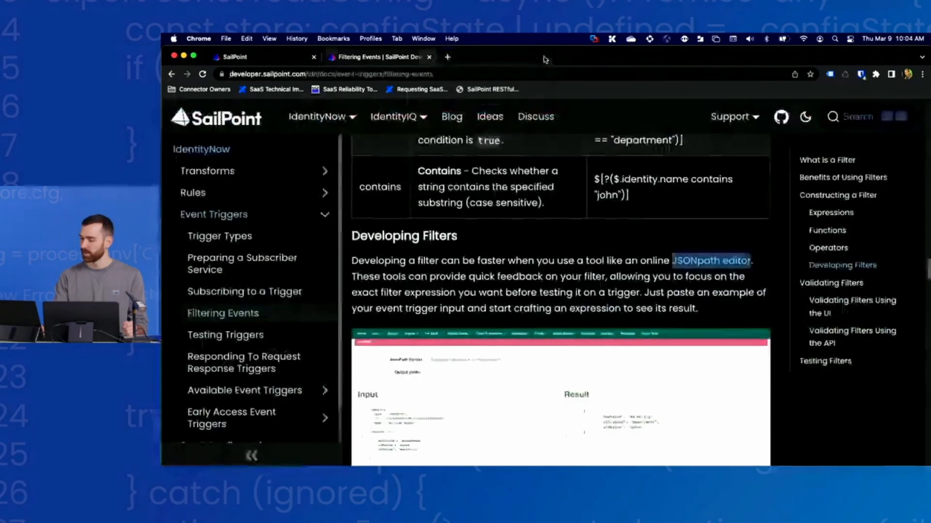
click(545, 57)
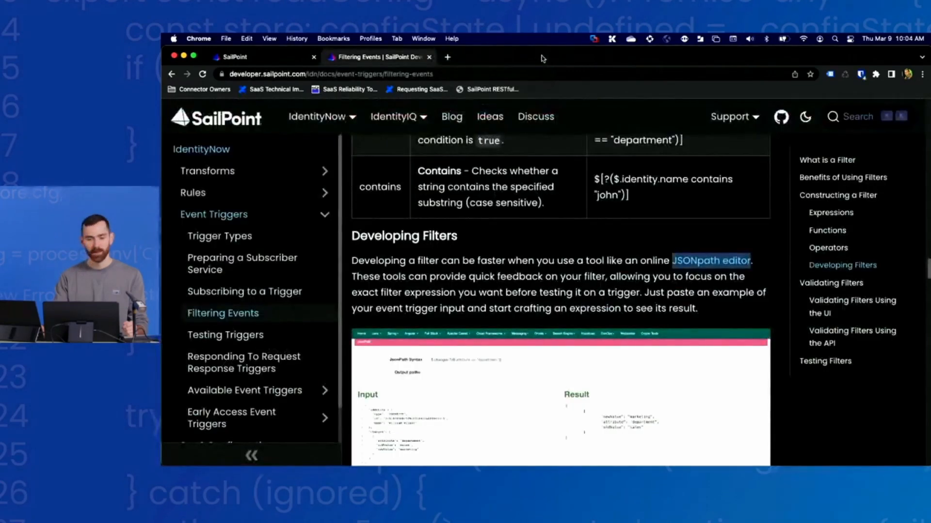
- Return to the Developer Days workflow and set the Identity Attributes Changed trigger's basic attribute filter to lastname
click(236, 59)
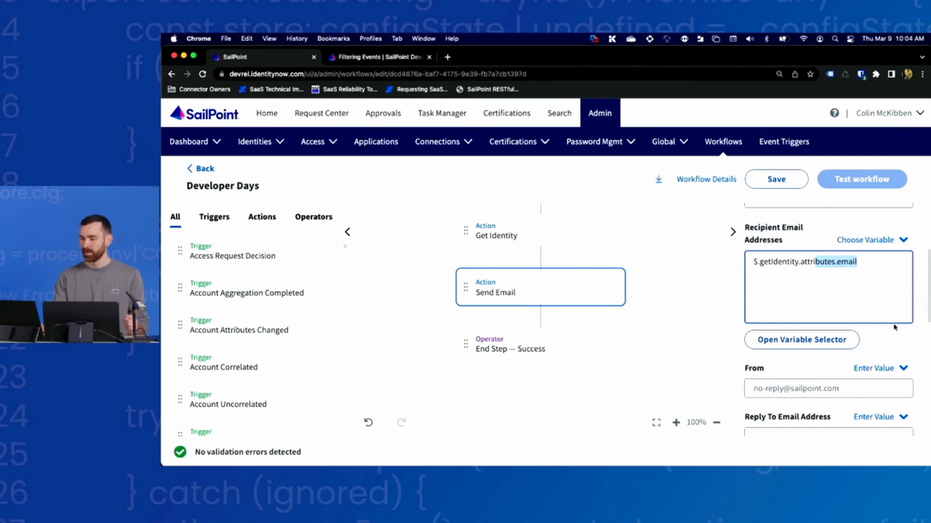
scroll(659, 303, up, 2)
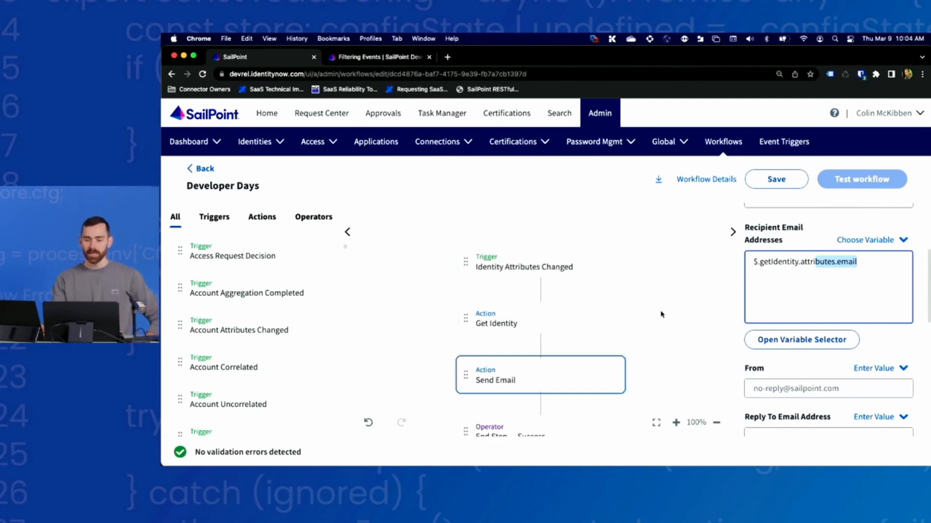
click(551, 263)
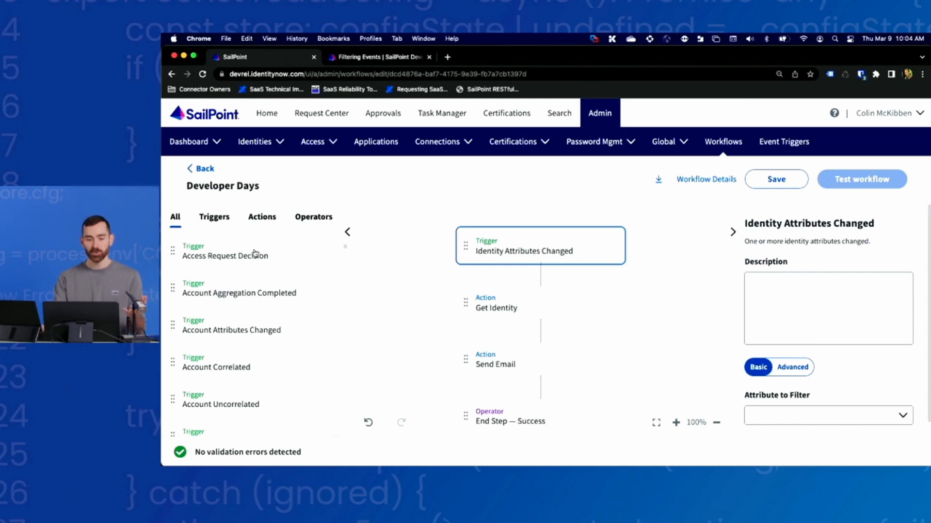
scroll(865, 349, down, 1)
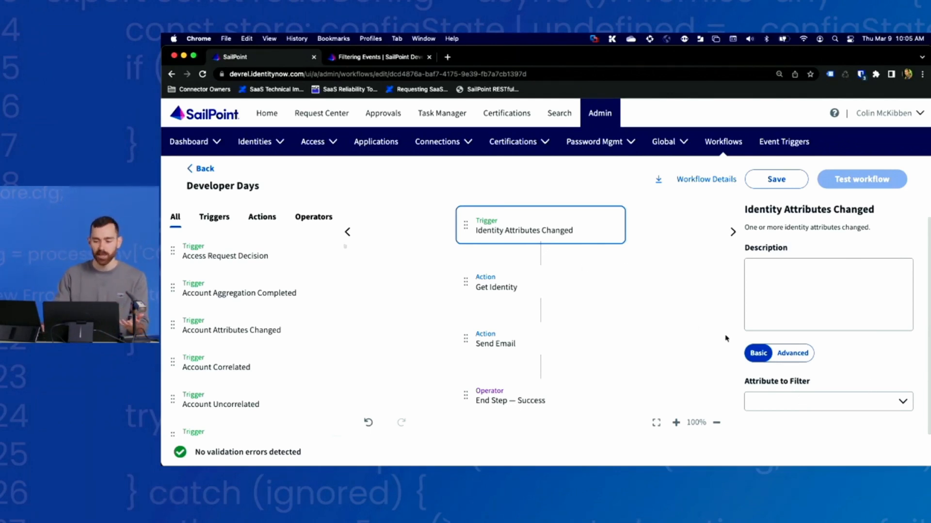
click(829, 399)
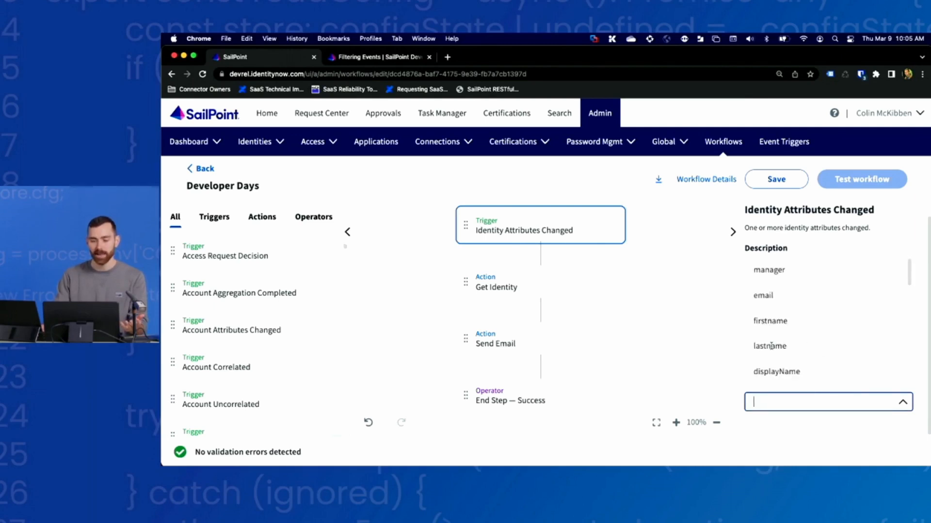
click(771, 347)
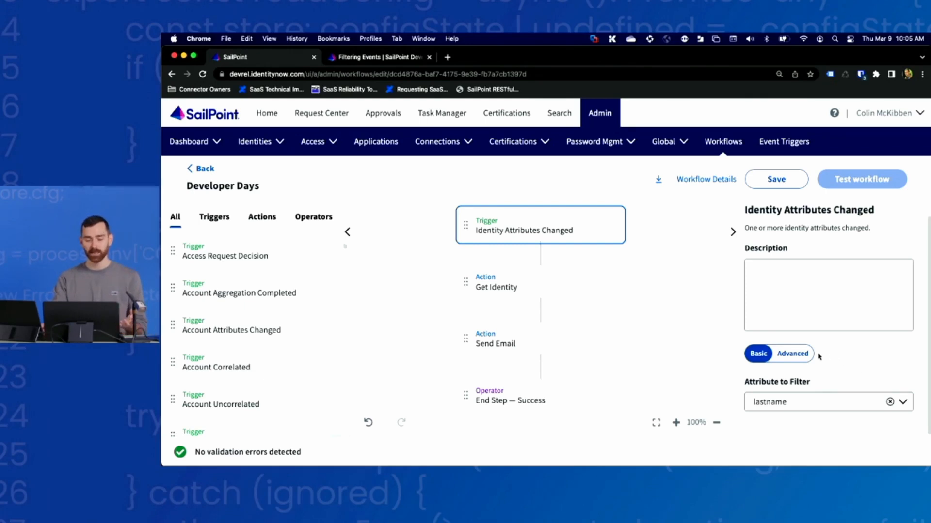
- Switch the trigger's filter to Advanced mode and activate its JSONPath filter expression field
click(793, 358)
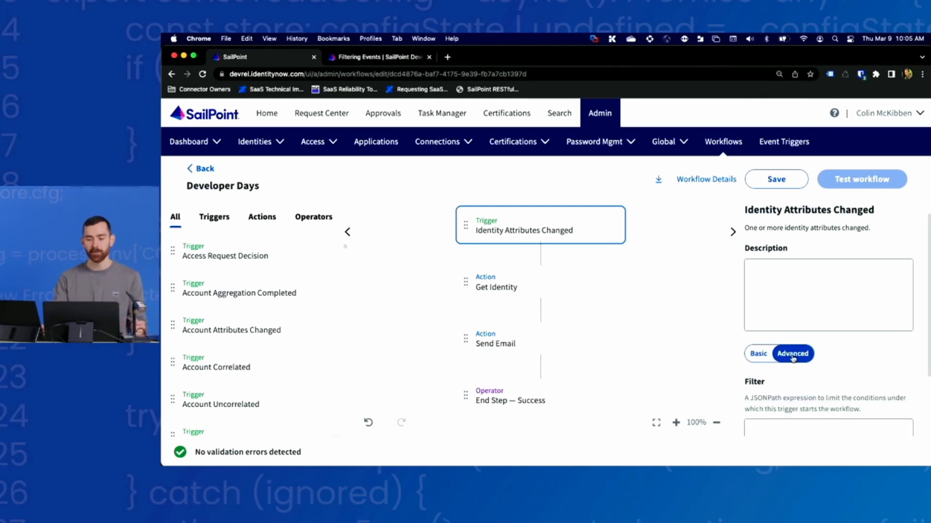
scroll(863, 380, down, 3)
click(778, 355)
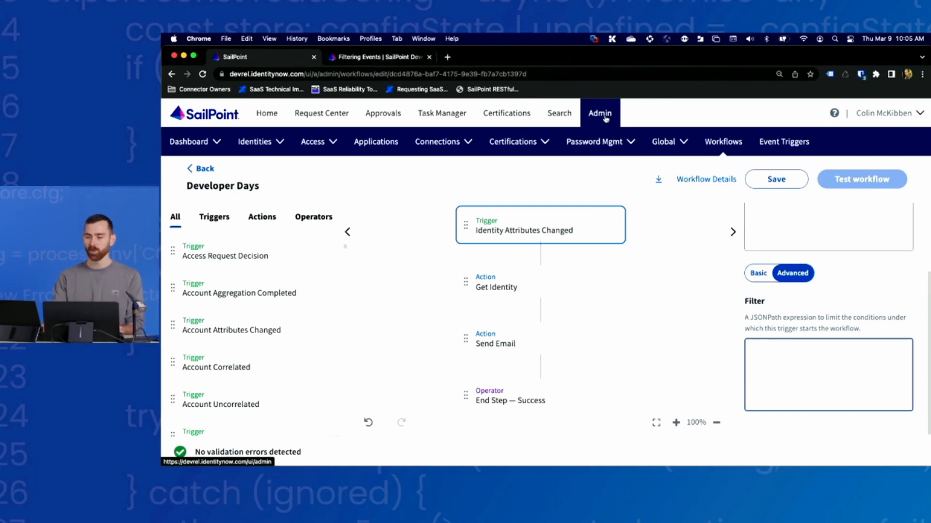
- Open the Event Triggers page in a new browser tab and switch to it
right_click(791, 145)
click(757, 148)
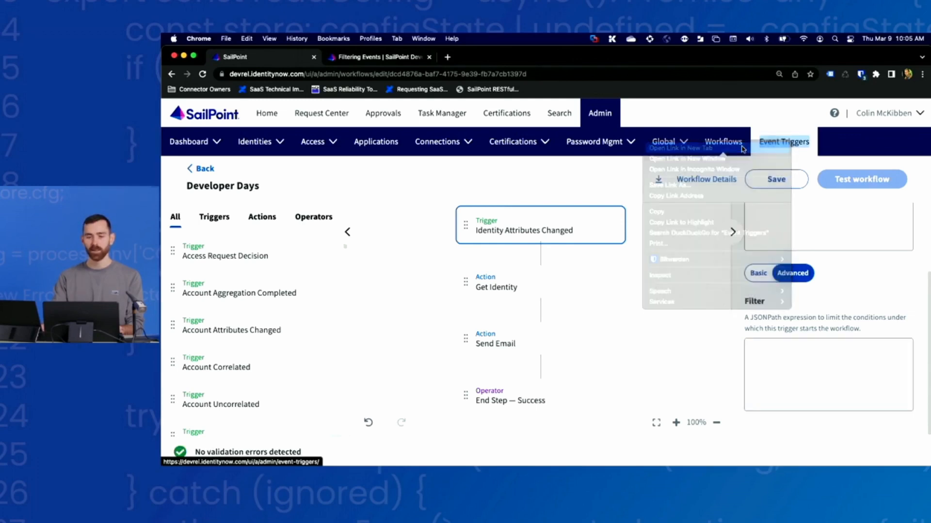
click(348, 59)
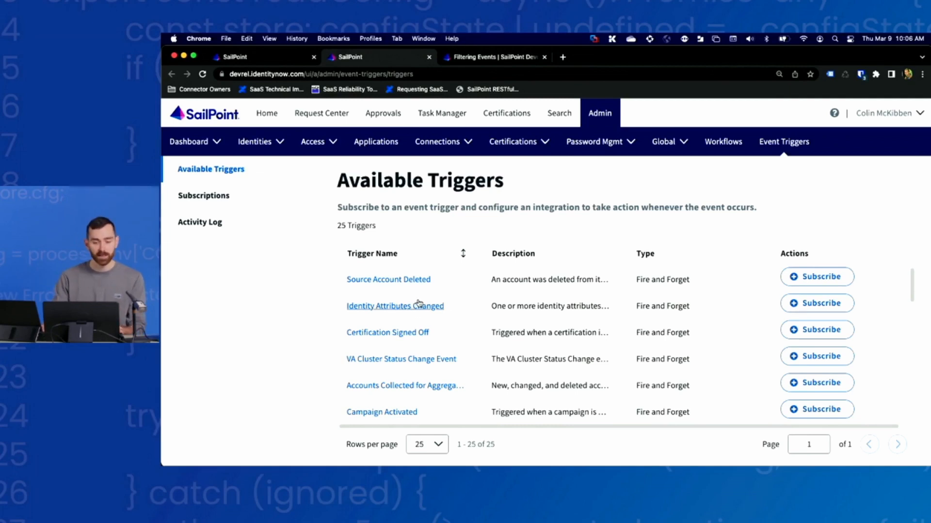
- Start a subscription to the Identity Attributes Changed trigger, name it Developer Days and go to its integration URL
click(831, 308)
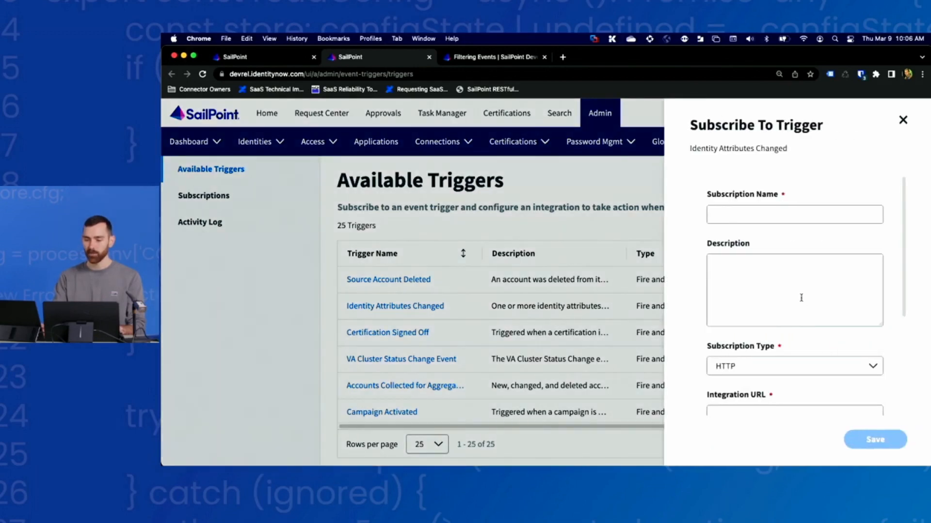
click(738, 212)
text(D)
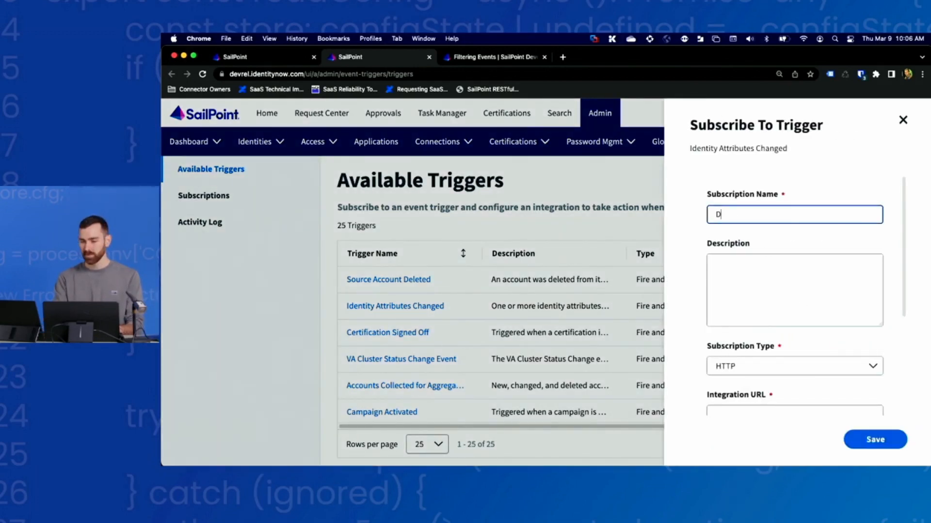
text(eveloper Days)
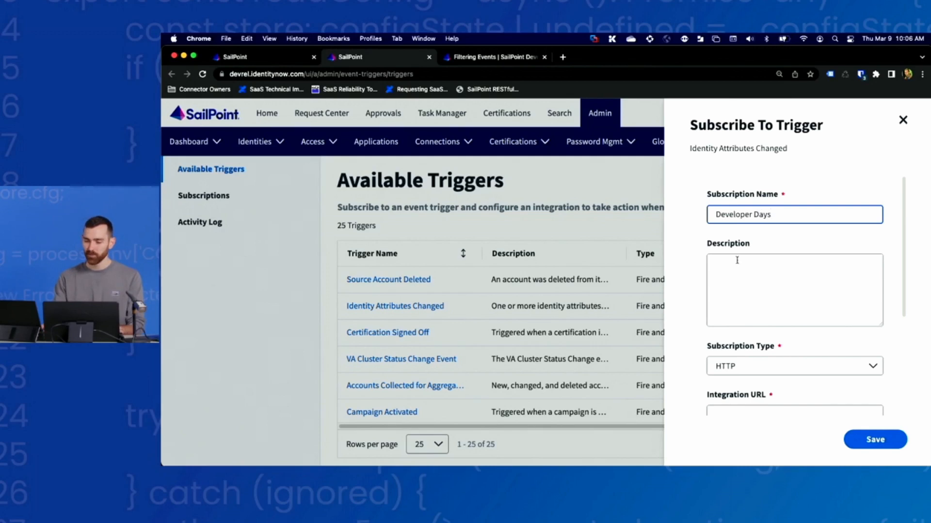
scroll(695, 298, down, 5)
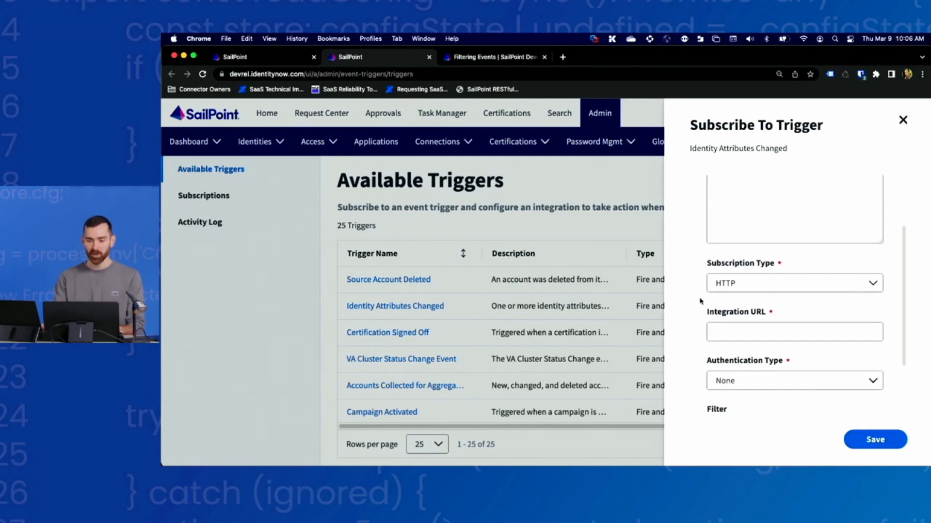
click(746, 333)
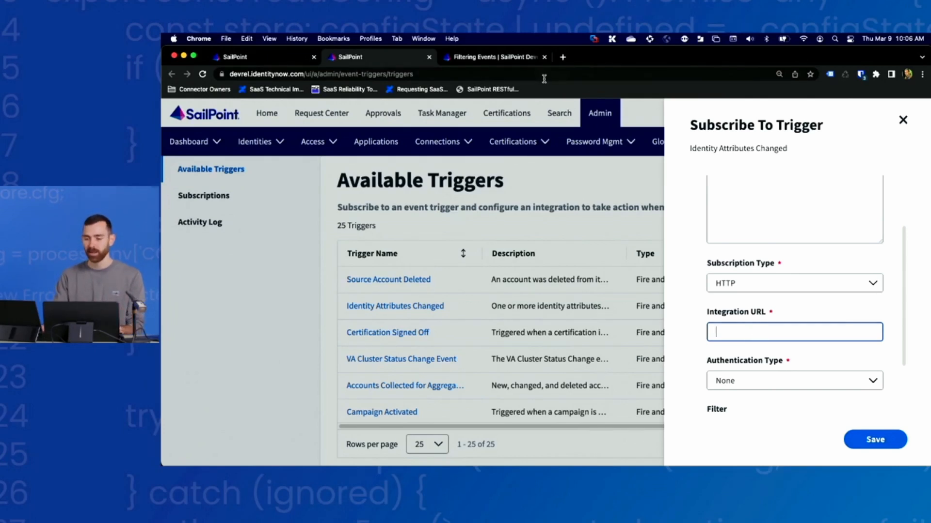
click(475, 59)
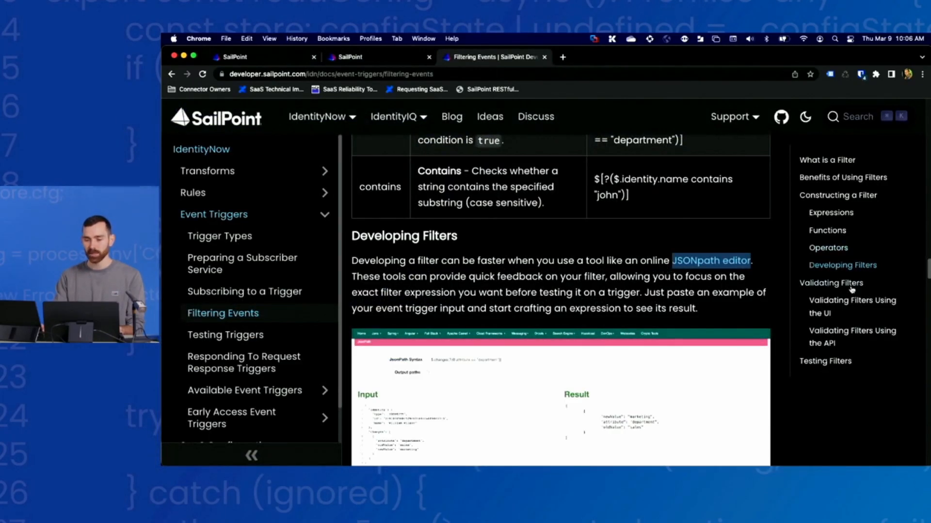
scroll(677, 303, down, 6)
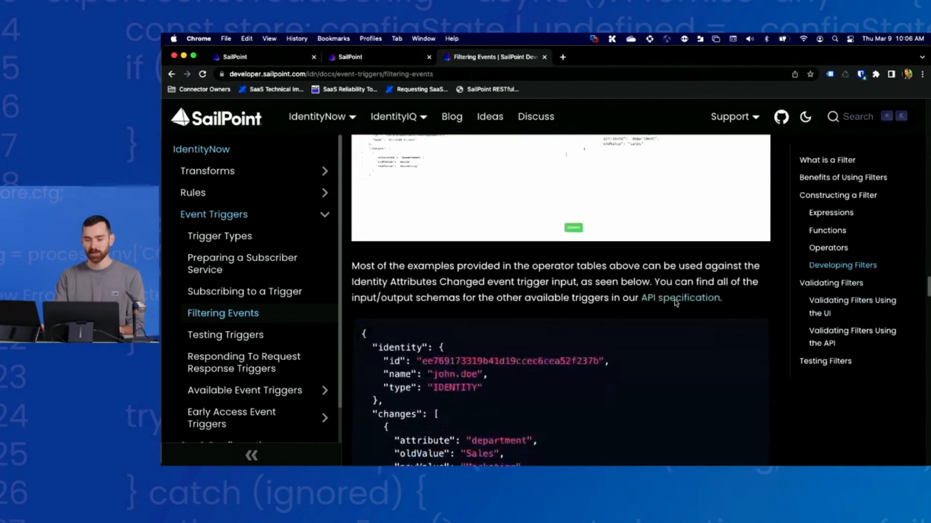
scroll(676, 303, down, 3)
scroll(582, 218, up, 4)
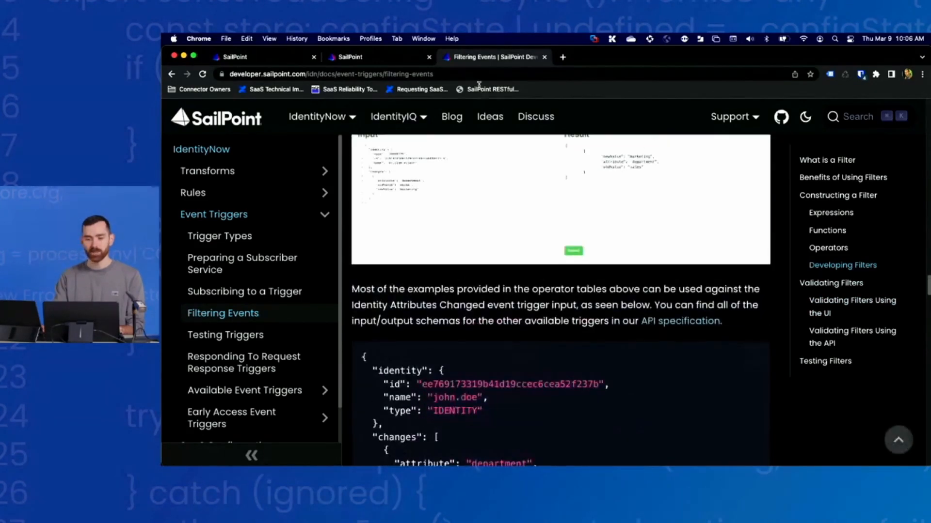
- Open Webhook.site in a new tab, delete the logged request and copy the unique webhook URL
click(562, 57)
text(web)
key(Return)
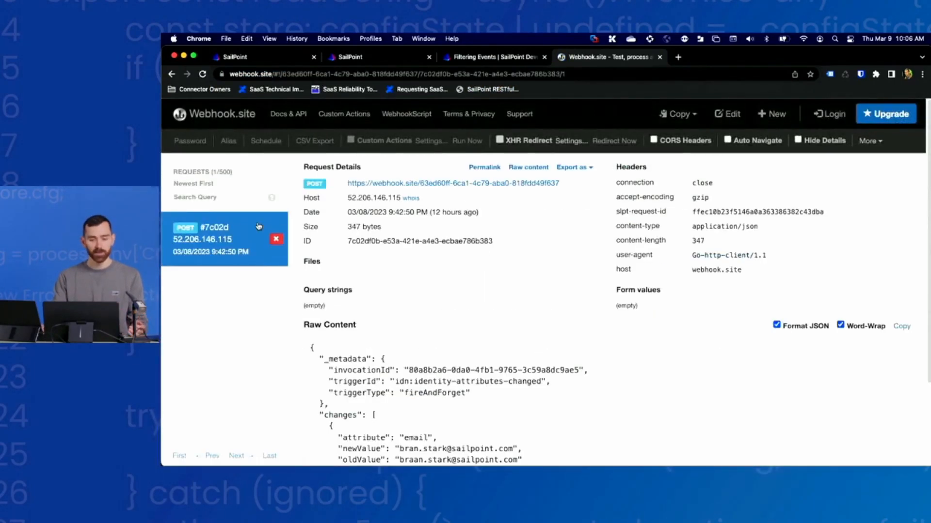
click(275, 239)
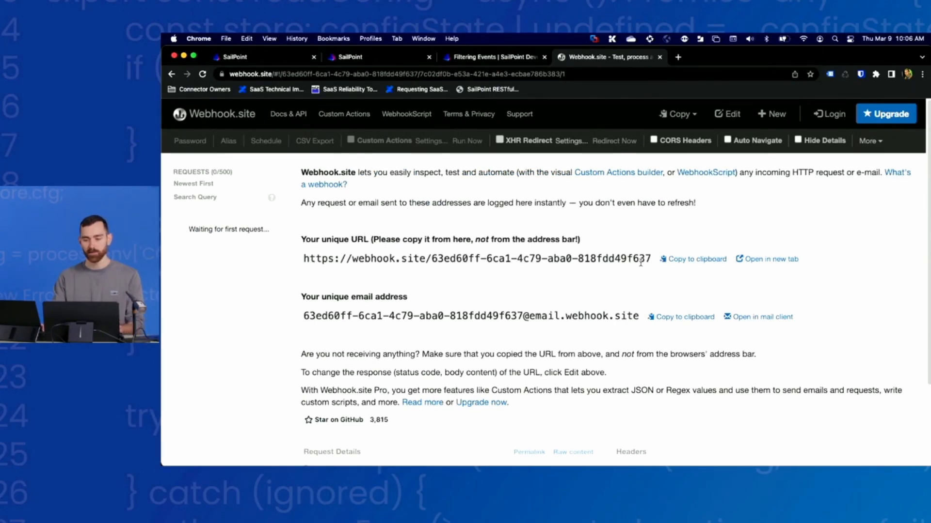
click(681, 261)
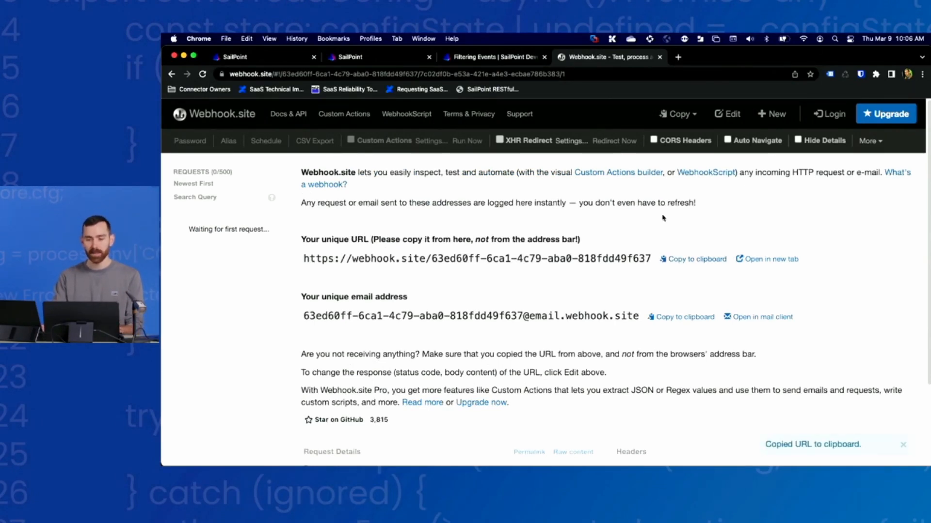
- Paste the copied webhook URL as the subscription's integration URL, disable the subscription and save it
click(490, 57)
click(376, 57)
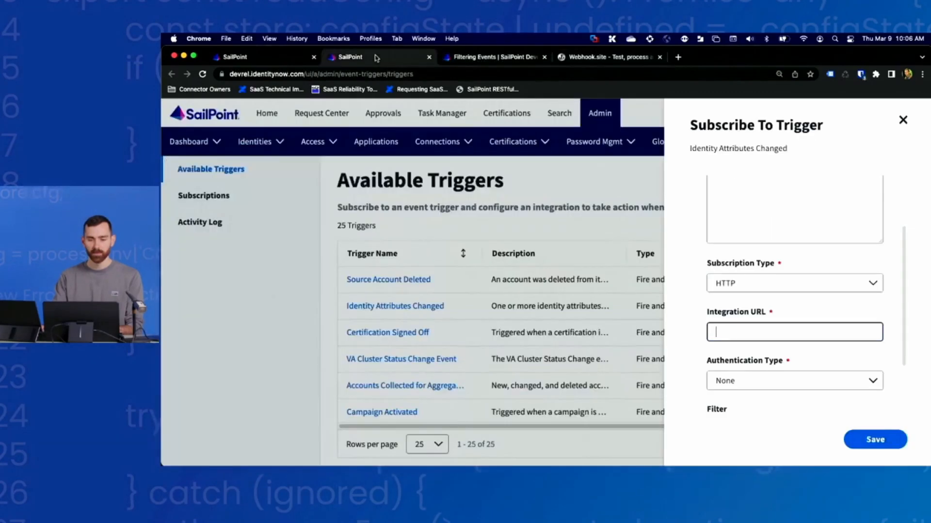
key(super+v)
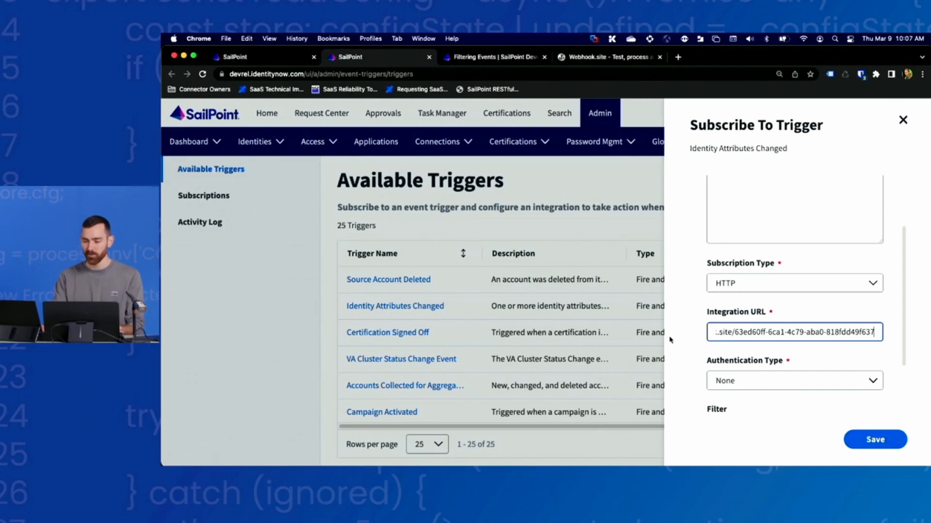
scroll(764, 340, down, 4)
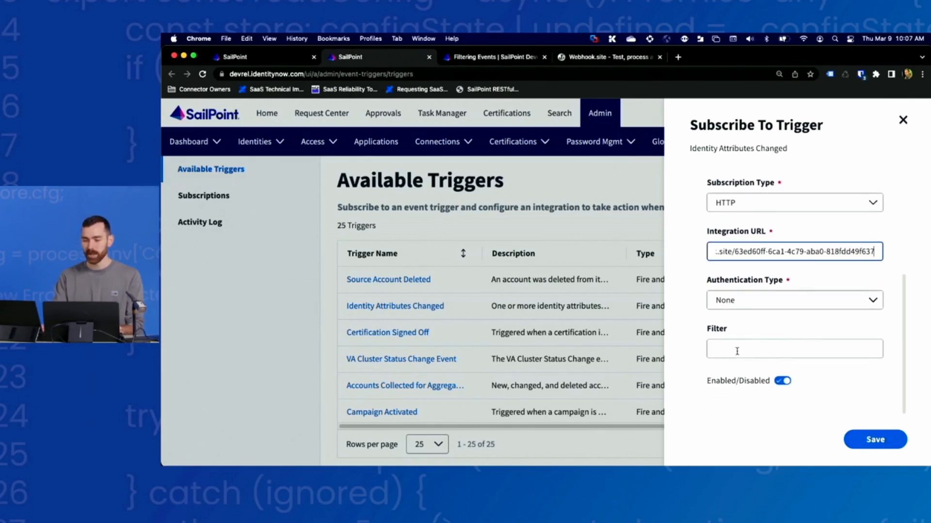
click(782, 381)
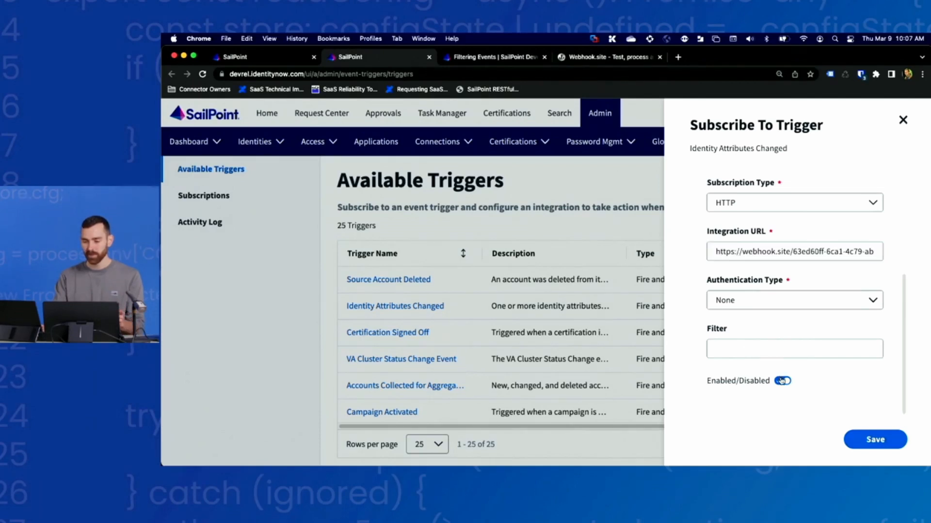
click(870, 440)
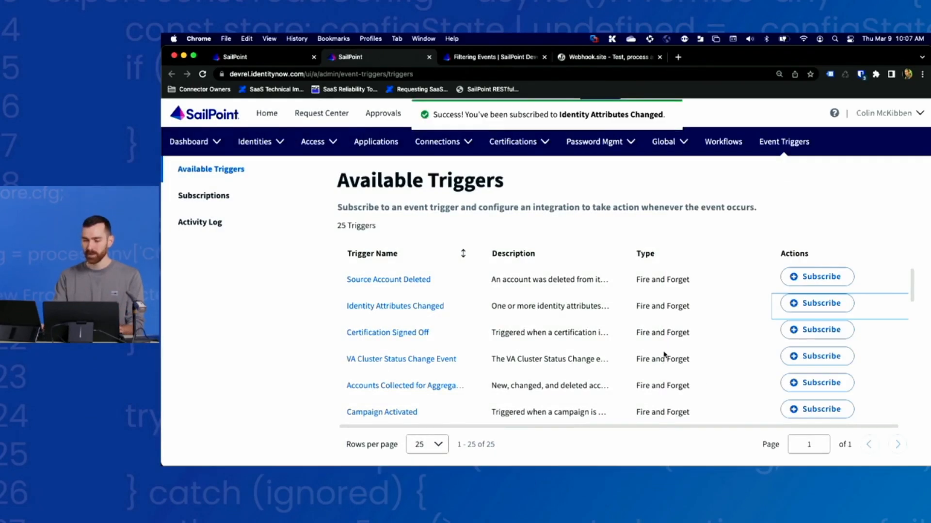
- Send a test for the Developer Days HTTP subscription and view the incoming request on Webhook.site
click(212, 197)
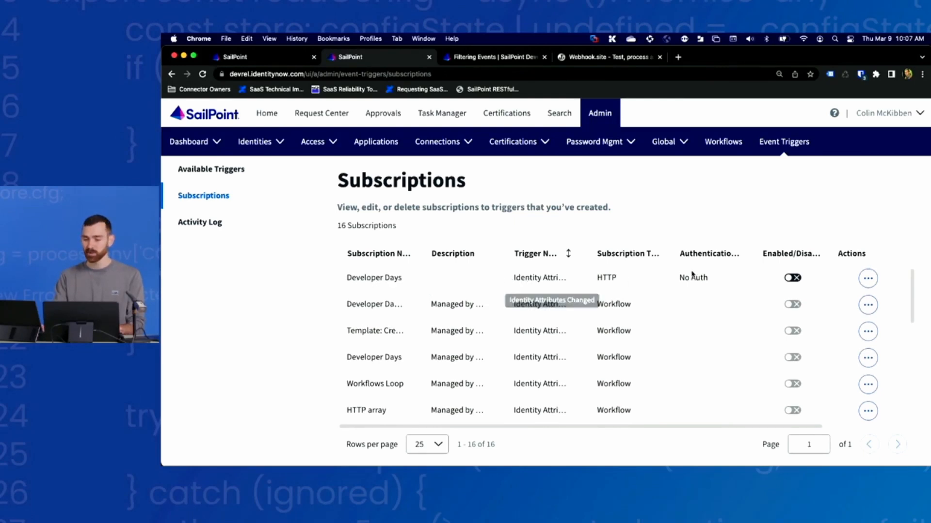
click(868, 279)
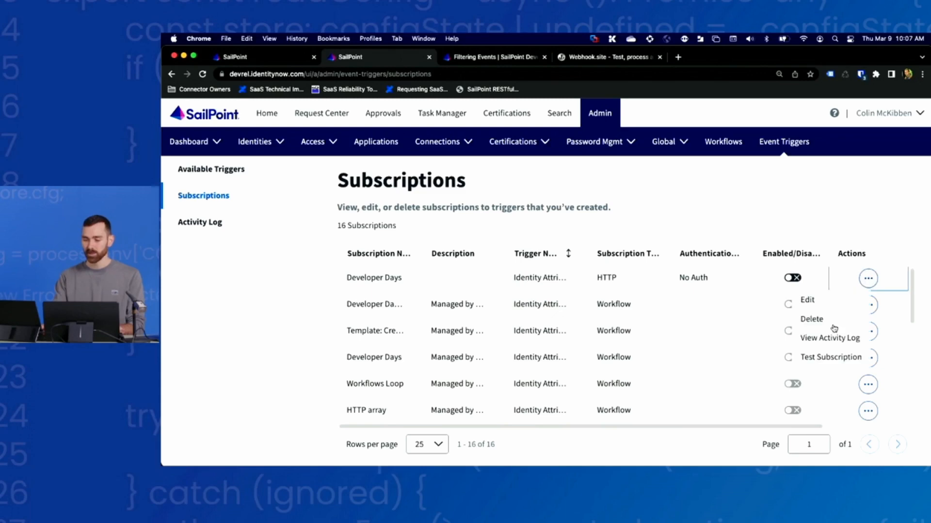
click(832, 358)
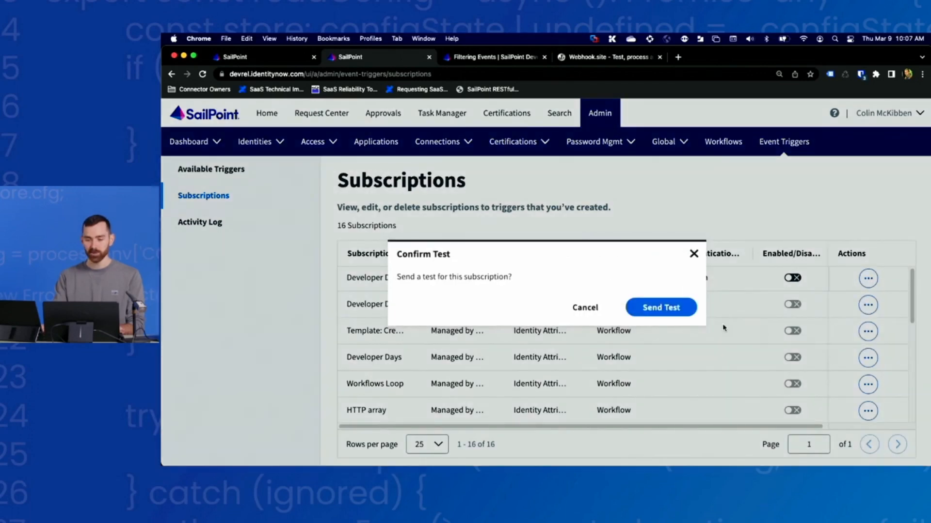
click(656, 312)
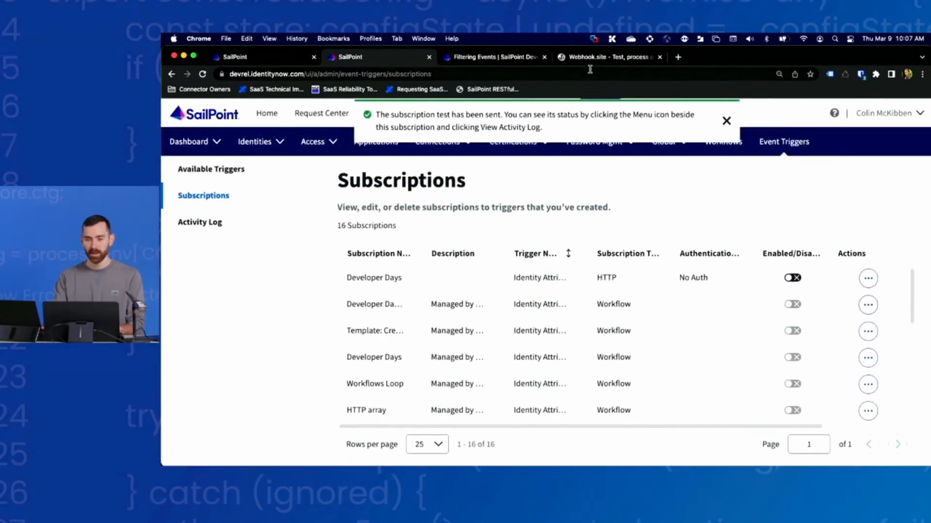
click(601, 57)
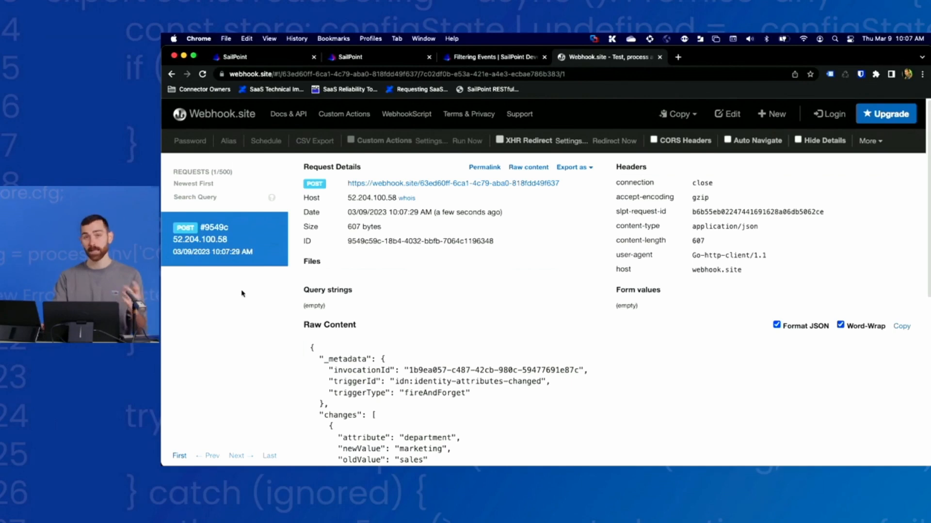
- Review the changes array in the captured request, and open the Developer Days HTTP subscription in SailPoint for editing
scroll(480, 377, down, 1)
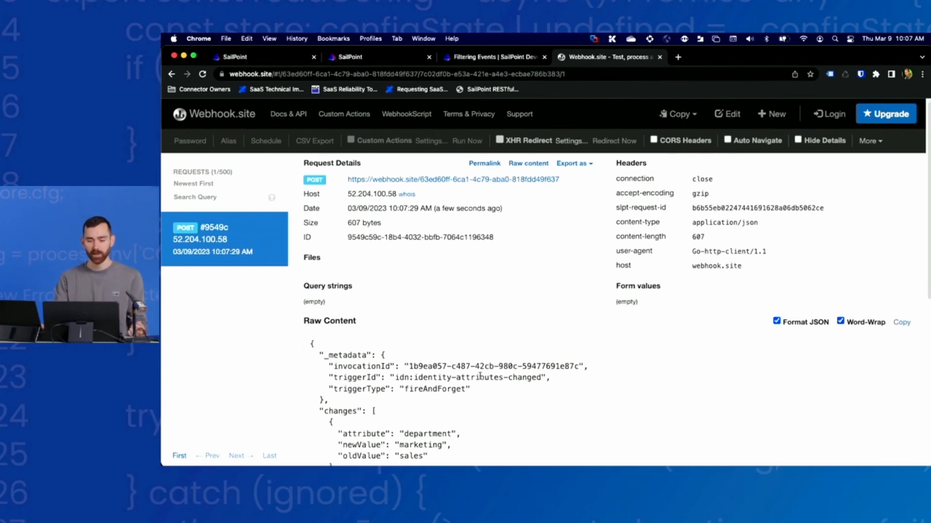
scroll(479, 377, down, 5)
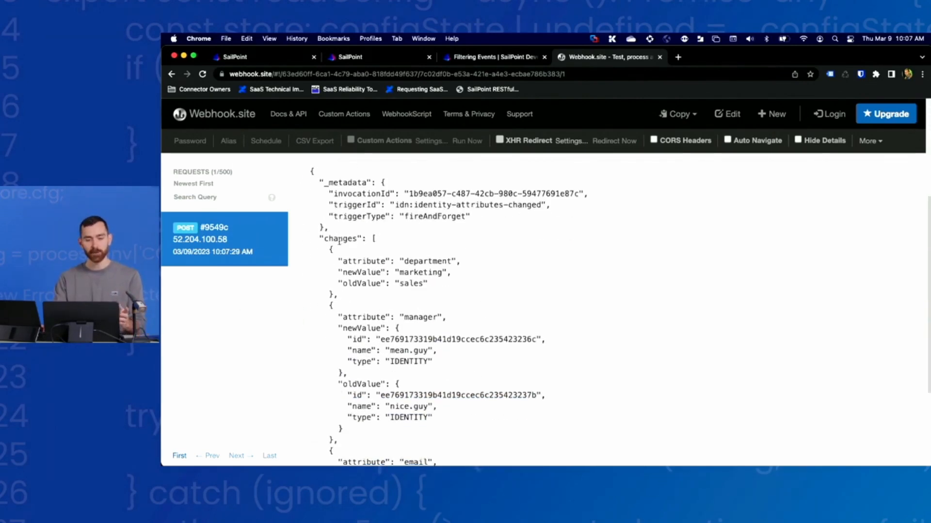
scroll(395, 257, down, 1)
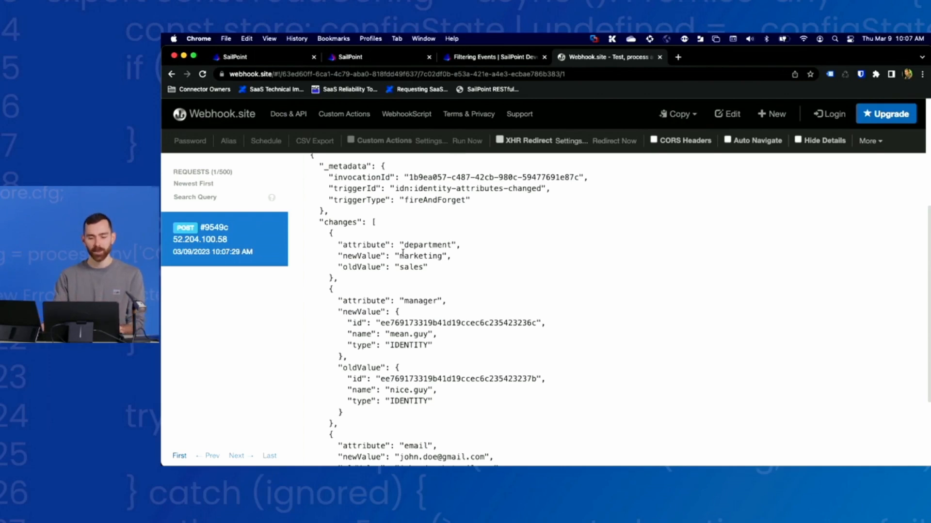
scroll(402, 253, up, 1)
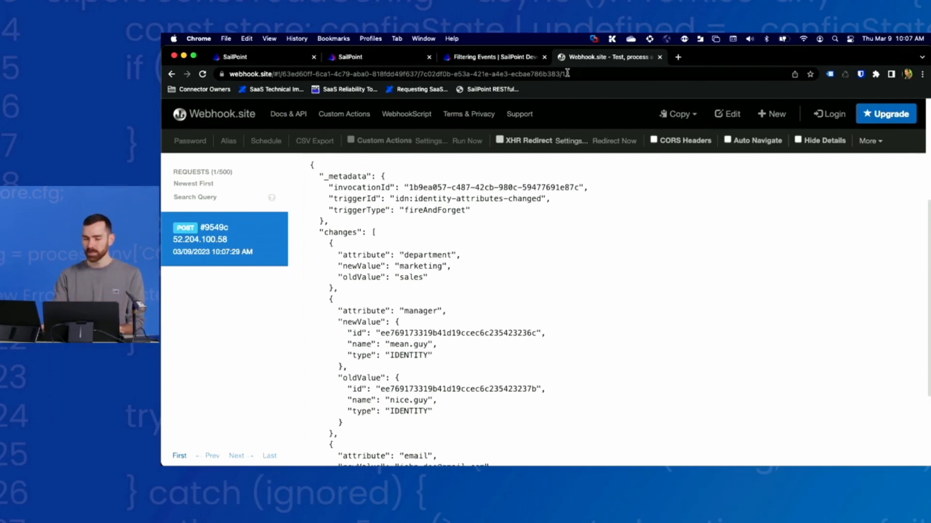
scroll(412, 248, up, 1)
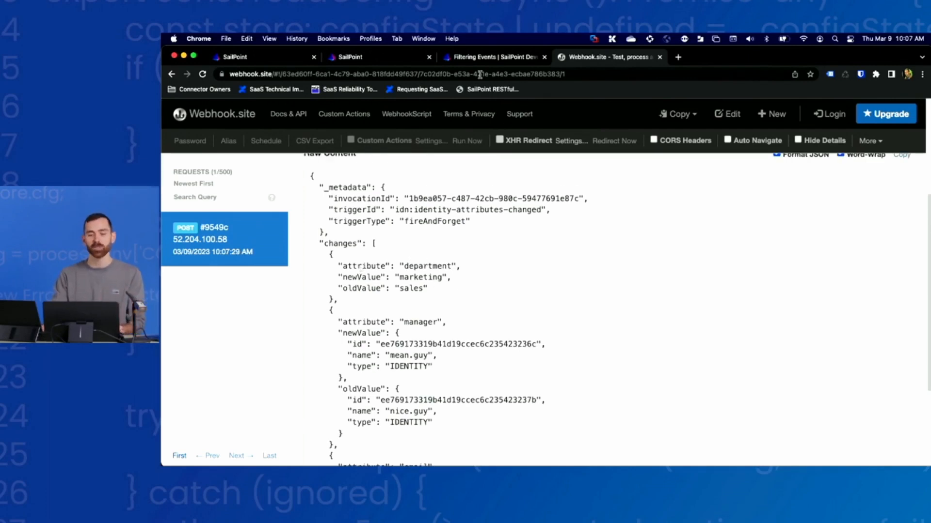
click(475, 58)
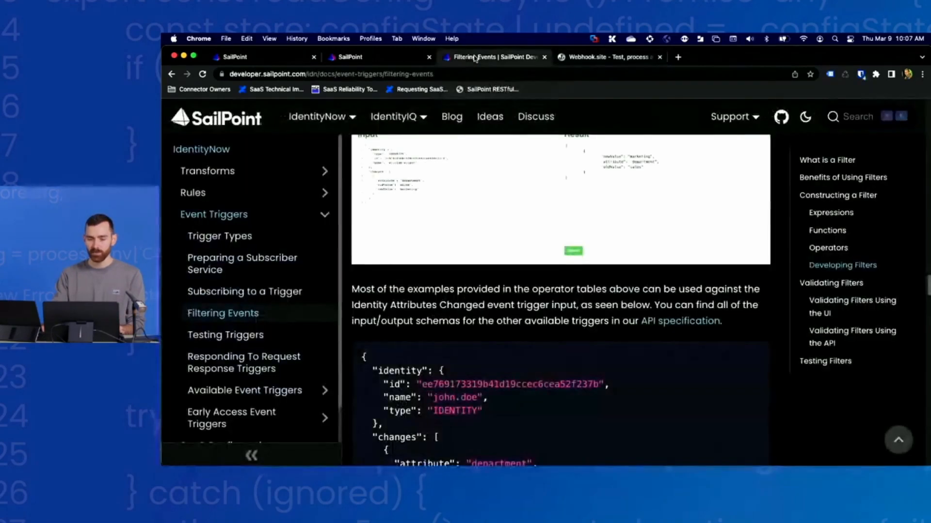
click(367, 58)
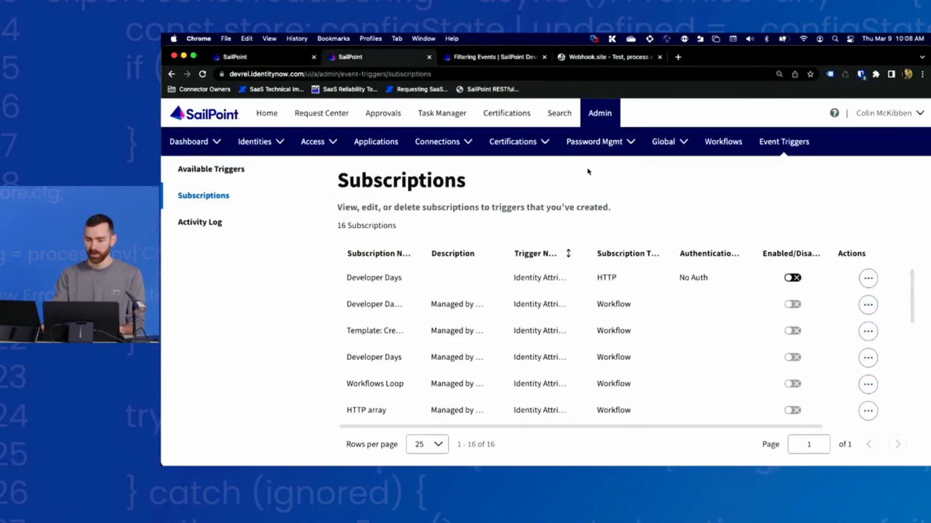
click(868, 278)
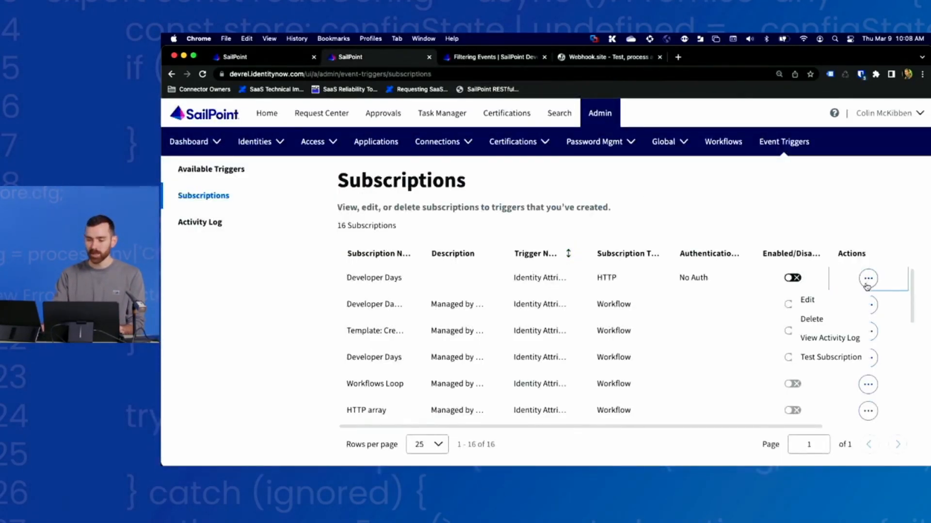
click(830, 305)
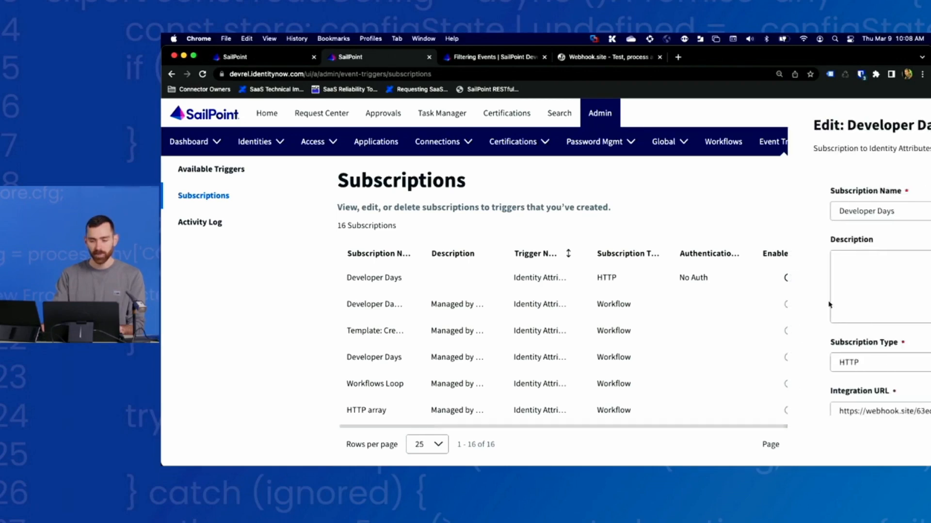
scroll(687, 320, down, 5)
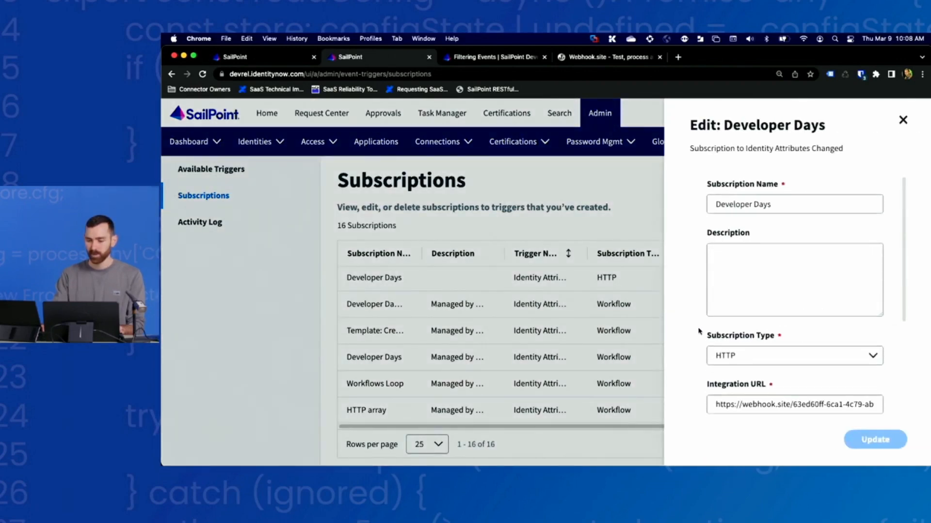
- Begin the subscription's filter with the department condition: $.changes[?(@.attribute == "department" && @
click(721, 347)
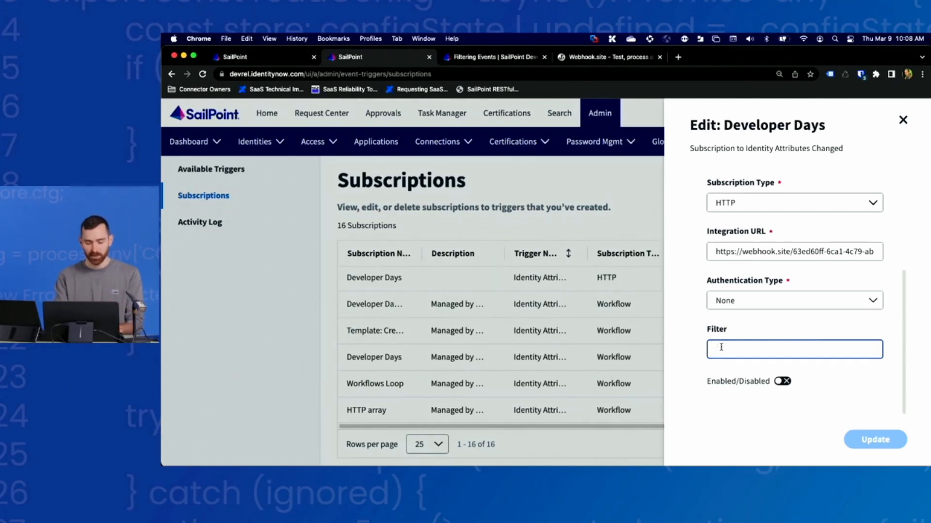
text($)
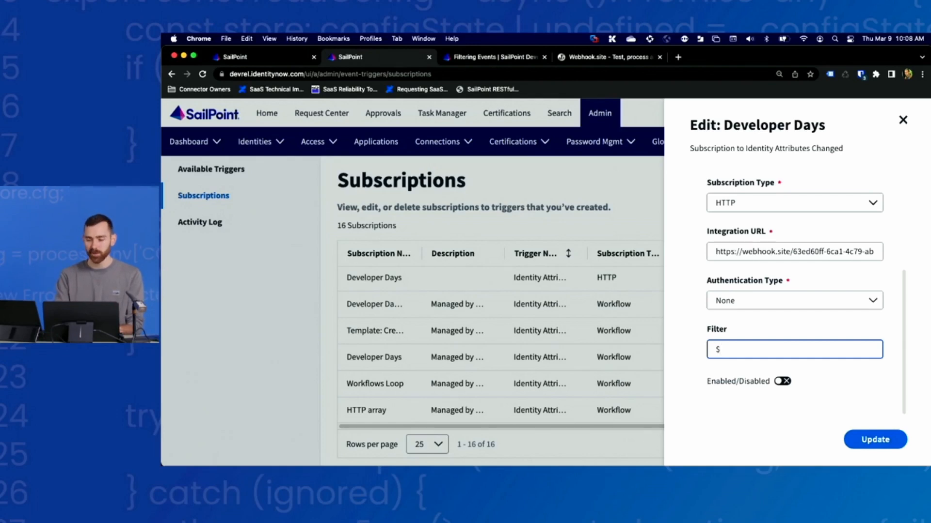
text(.)
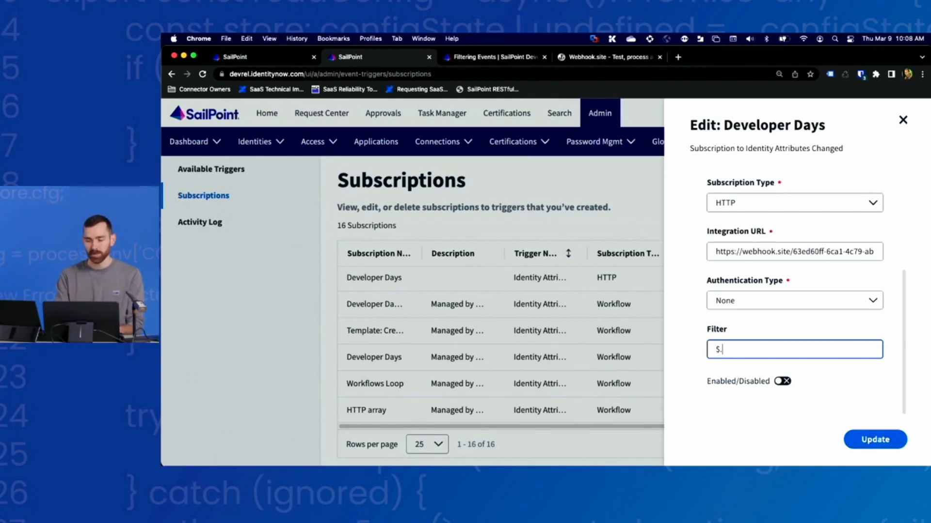
text(changes[?(@.a)
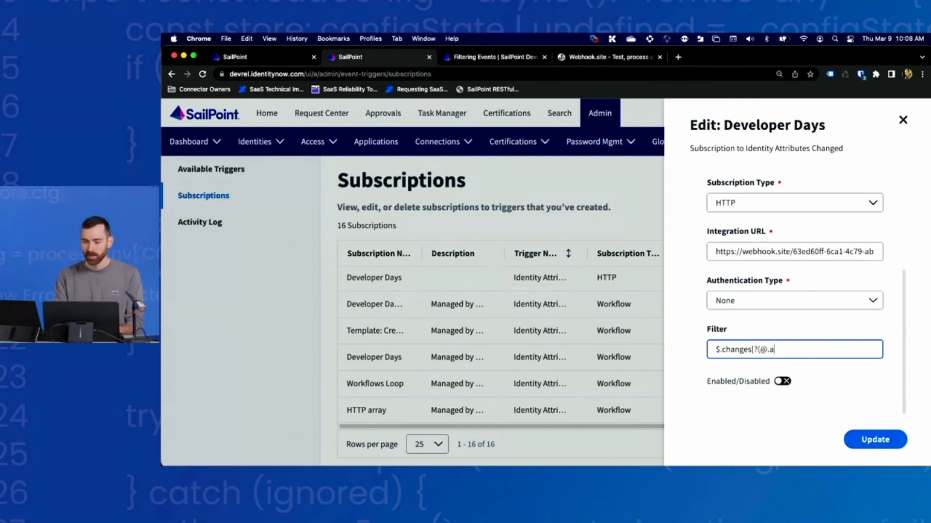
text(ttrib)
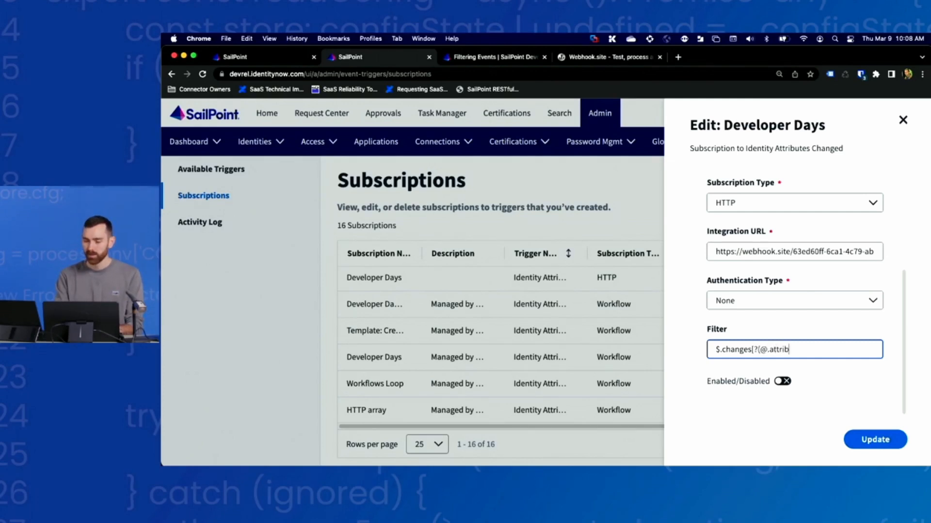
text(ute == "Dep)
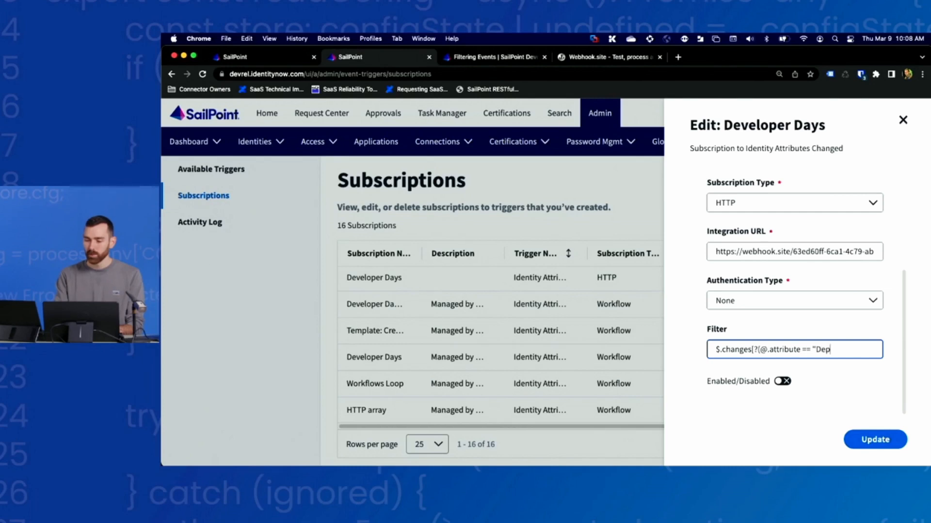
key(BackSpace)
key(BackSpace)
key(BackSpace)
key(BackSpace)
key(BackSpace)
key(BackSpace)
key(BackSpace)
key(BackSpace)
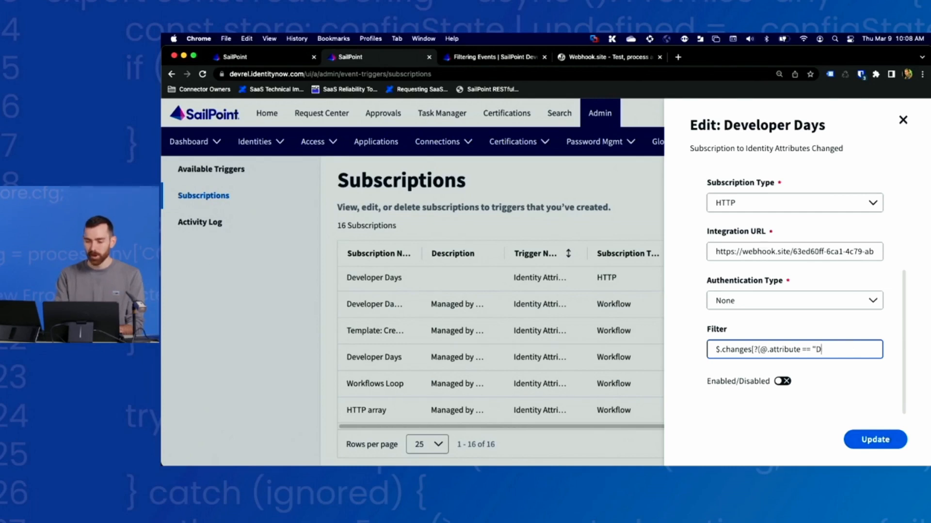
text(department)
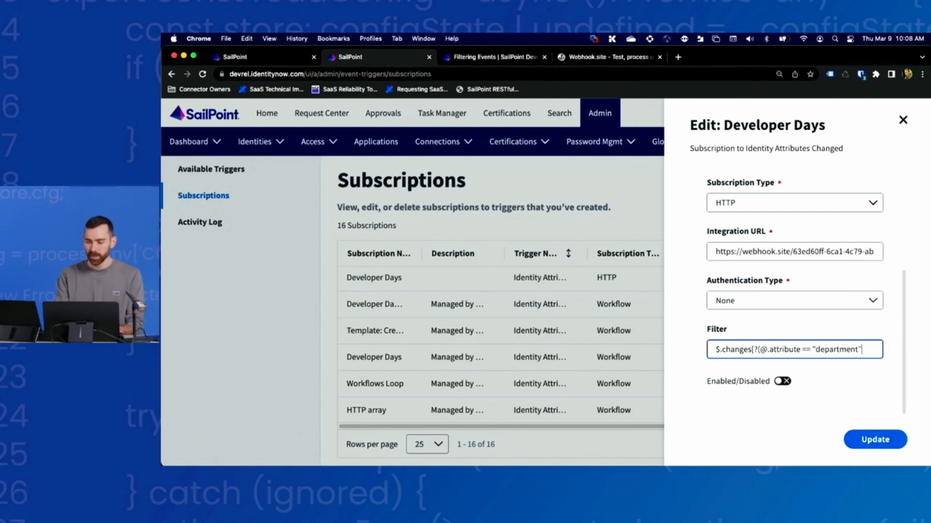
text(" && )
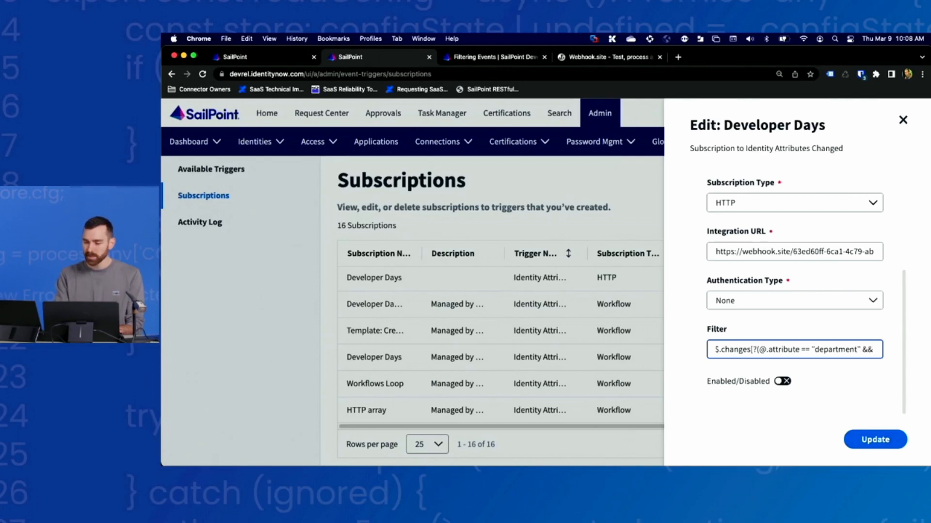
text(@.)
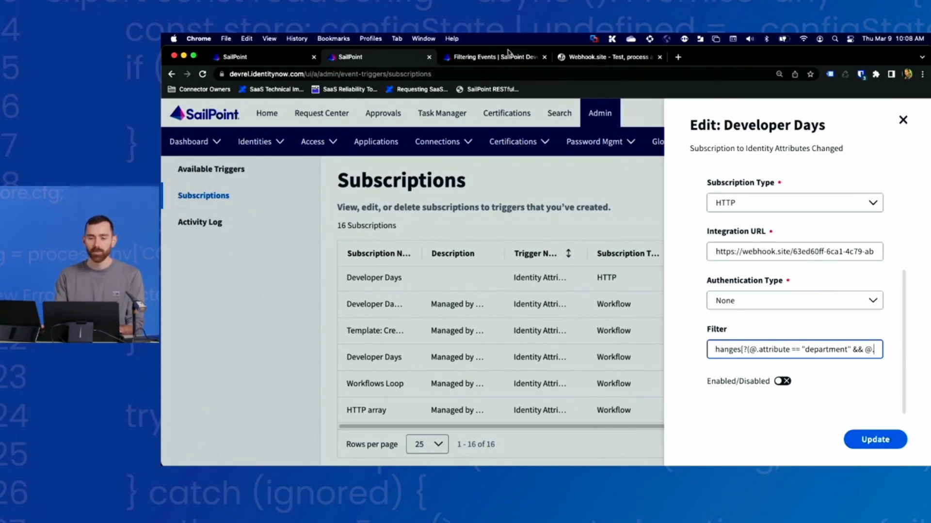
- Complete the filter with the condition @.newValue == "sales")], using the captured payload as reference, and save the subscription
click(601, 58)
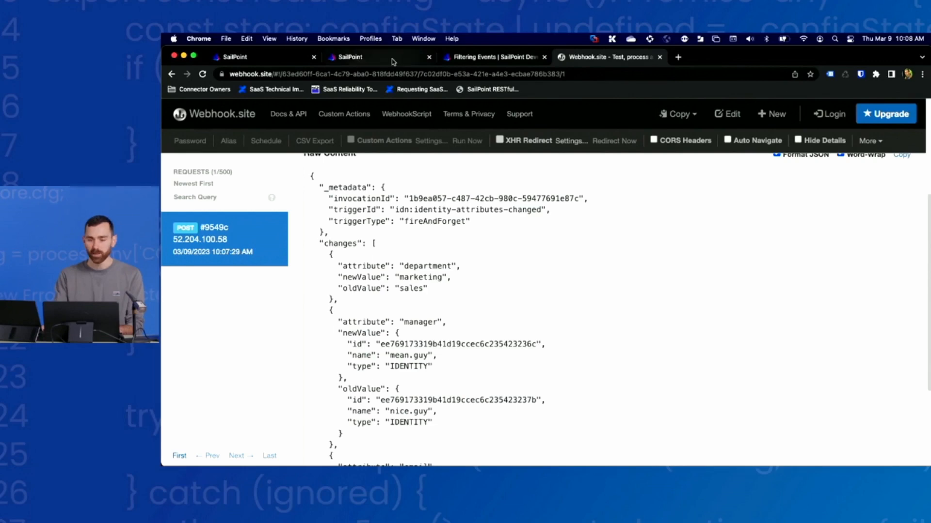
click(360, 59)
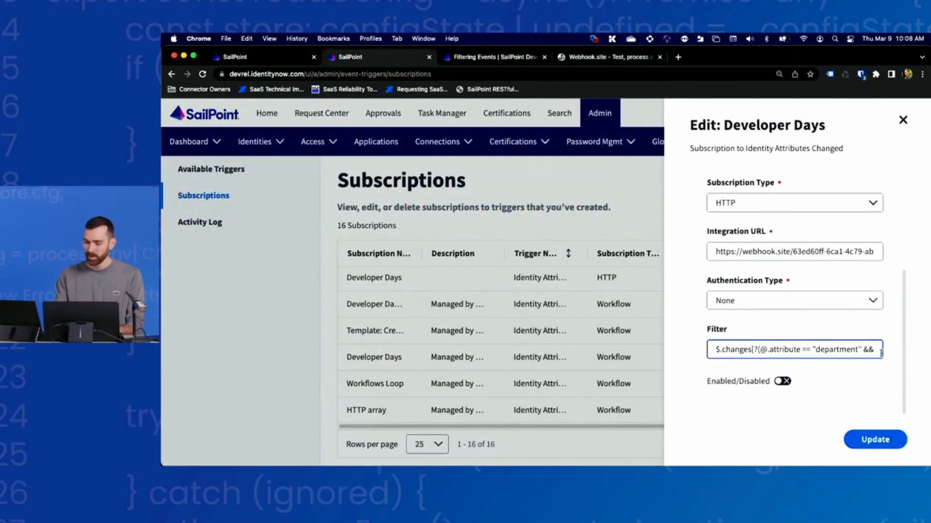
text(@)
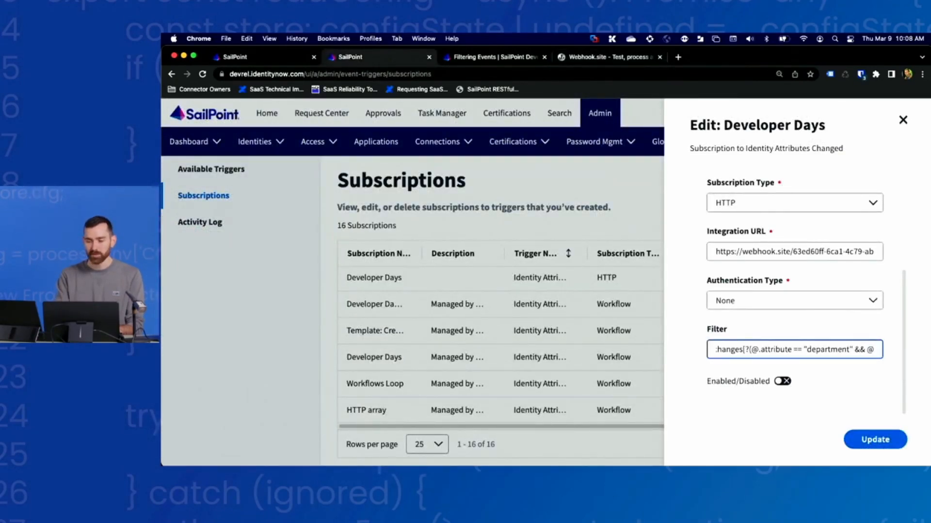
text(.newValue ==)
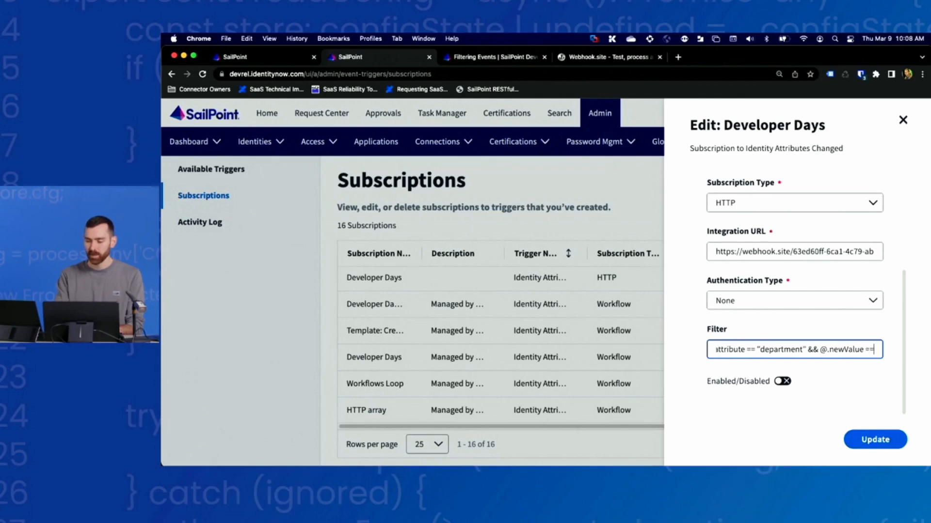
text( ")
click(579, 61)
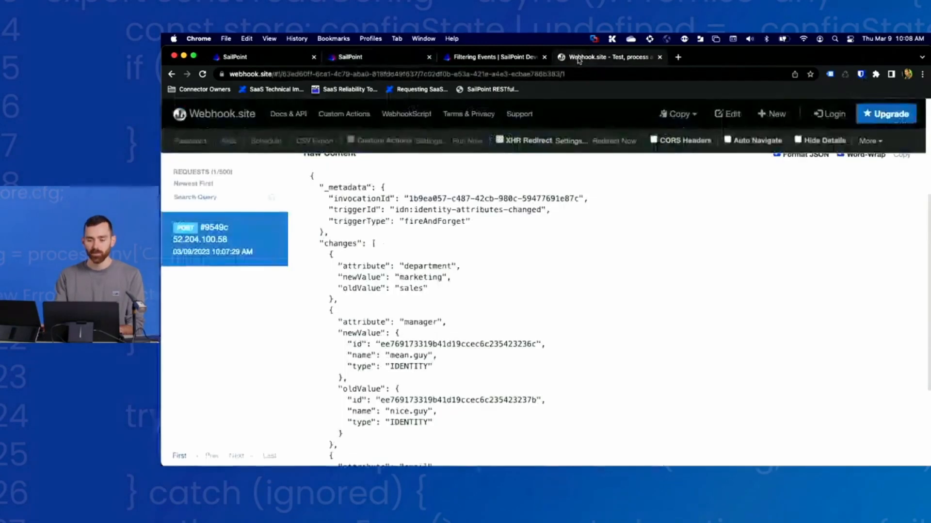
click(359, 57)
drag(871, 351, 893, 355)
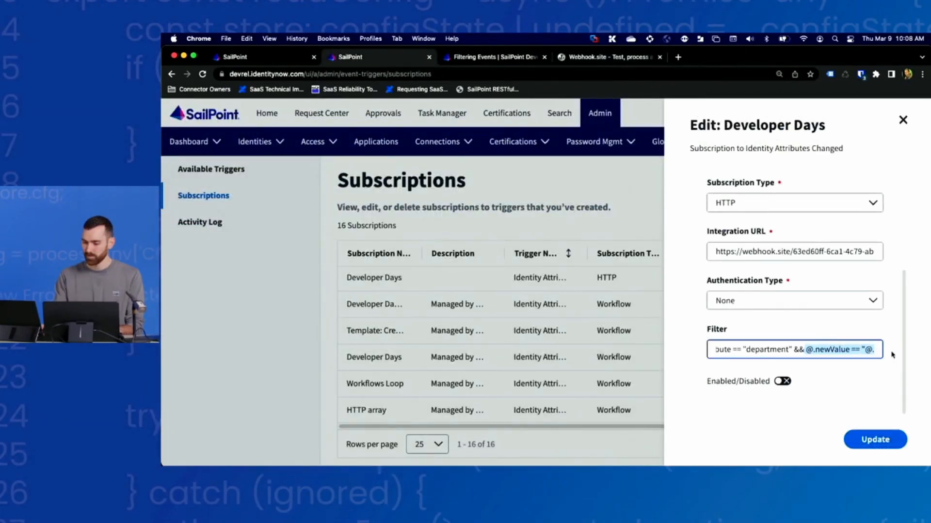
click(875, 351)
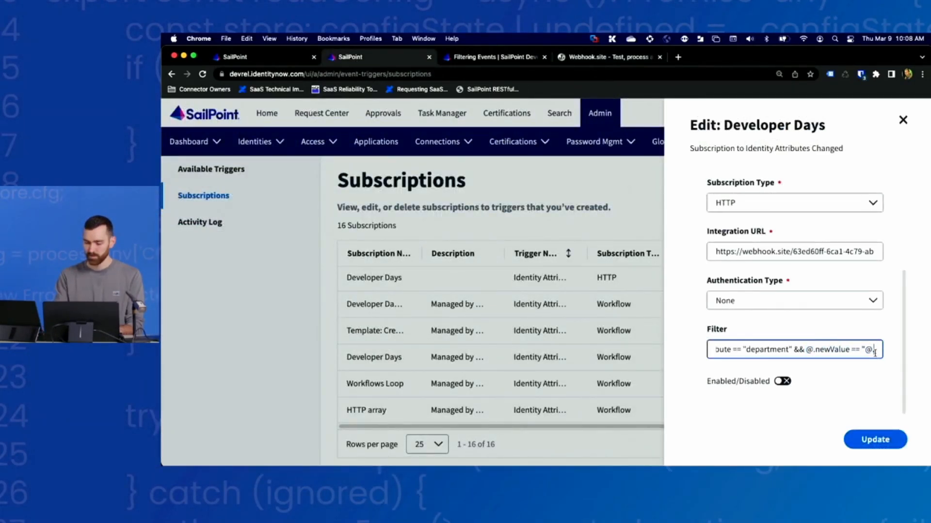
key(BackSpace)
text(sales")
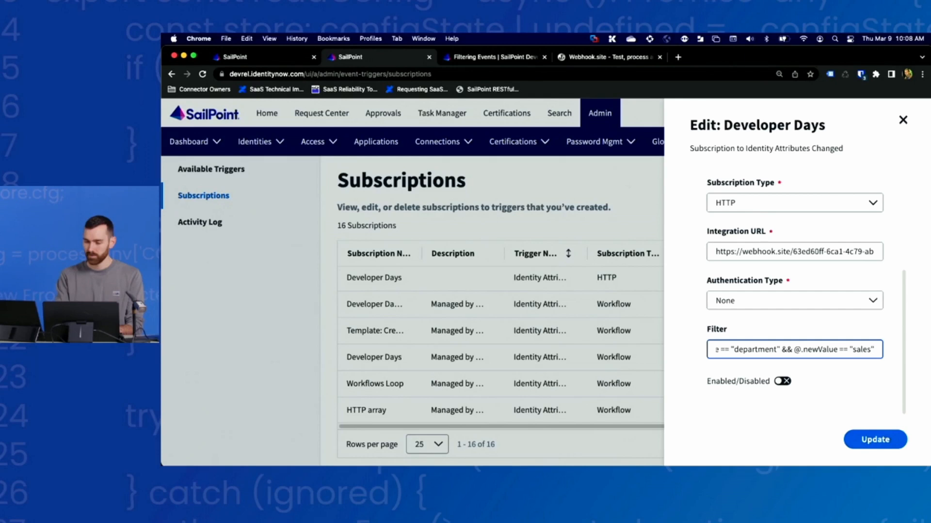
text()])
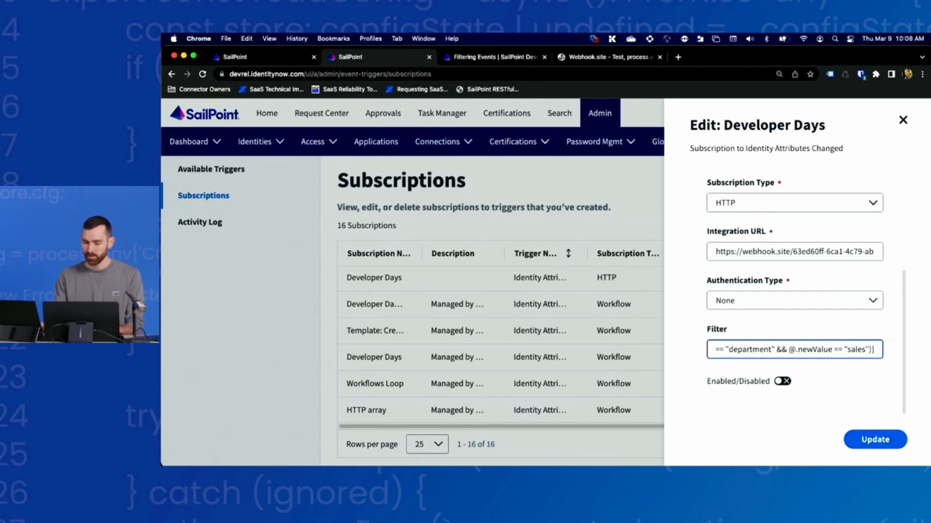
drag(827, 352, 678, 350)
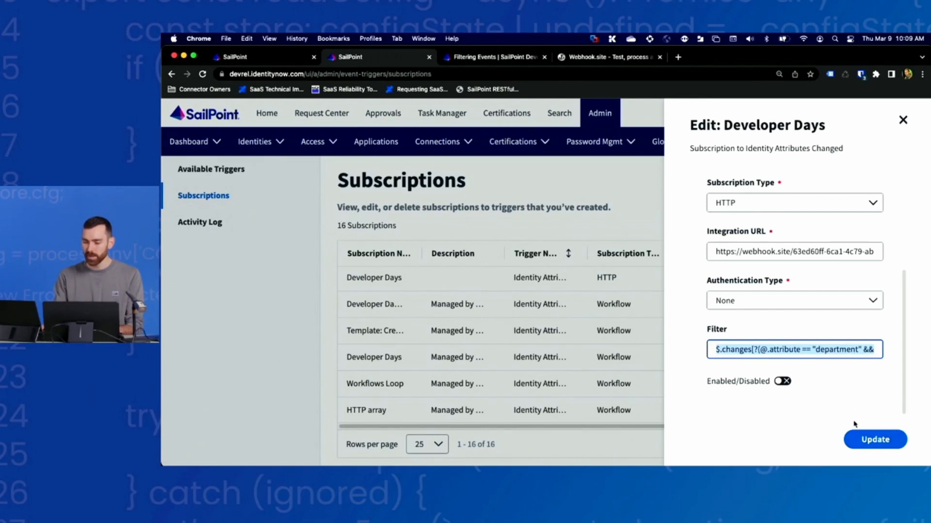
click(868, 435)
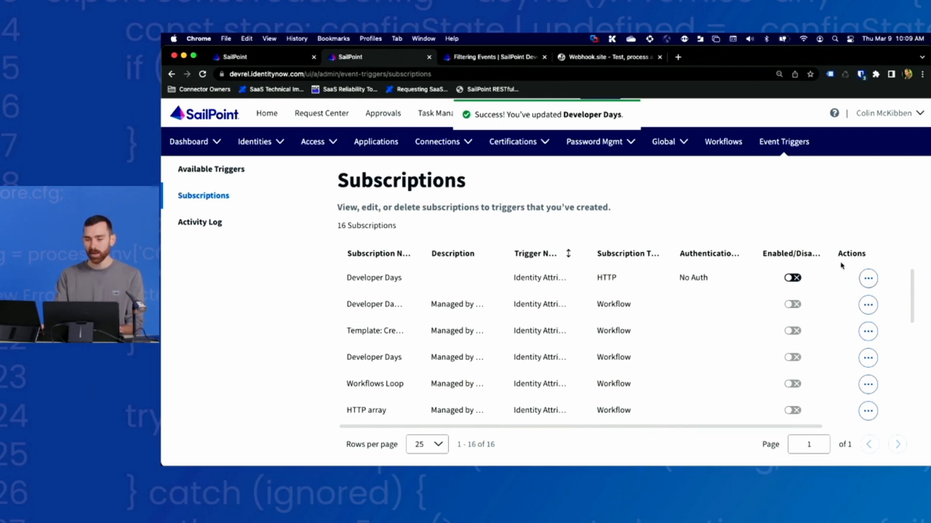
- Send a test for the filtered Developer Days HTTP subscription and check Webhook.site for a new request
click(867, 279)
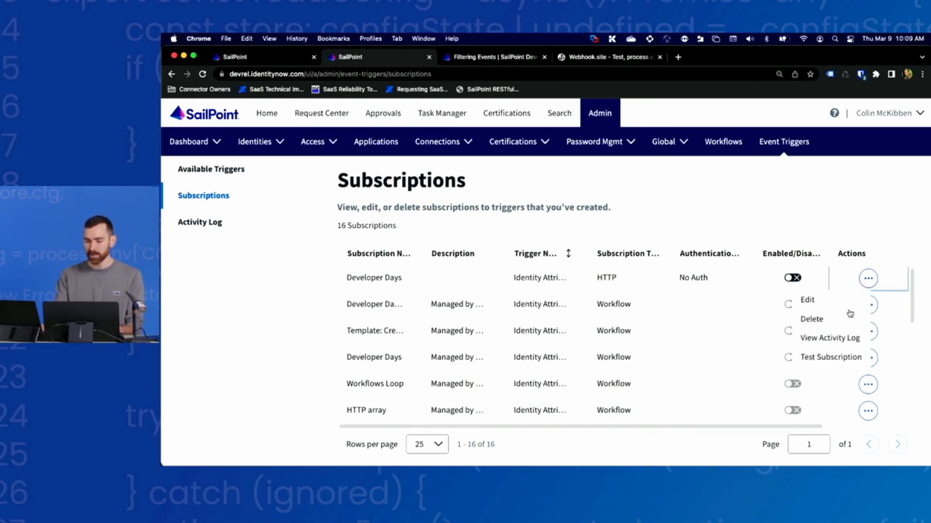
click(838, 362)
click(662, 308)
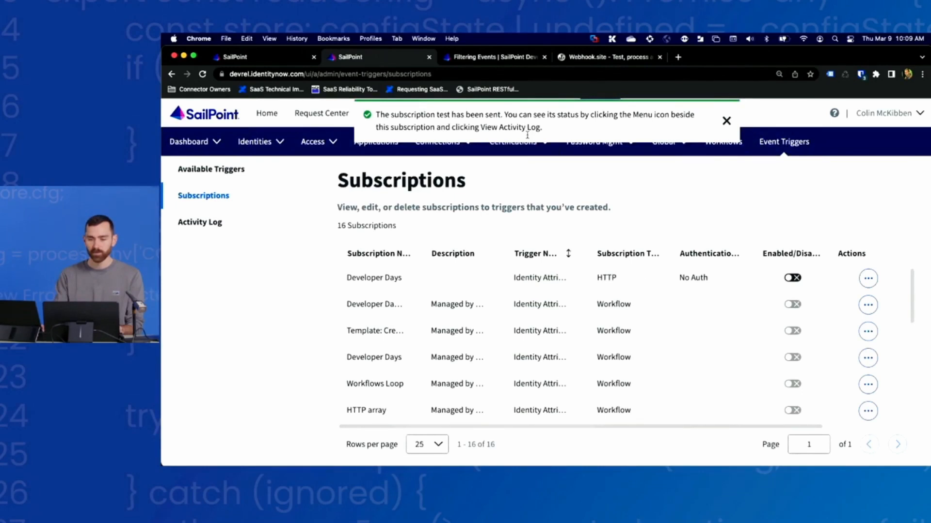
click(608, 57)
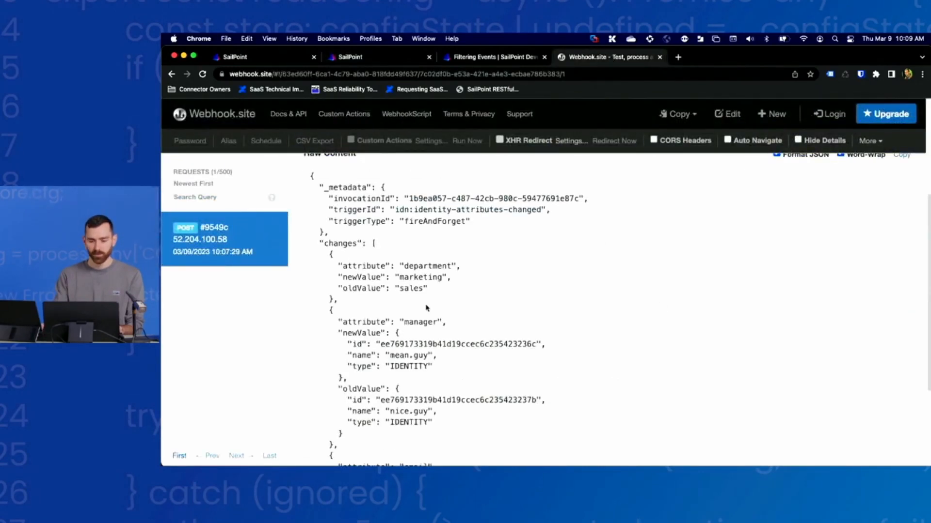
scroll(427, 309, up, 2)
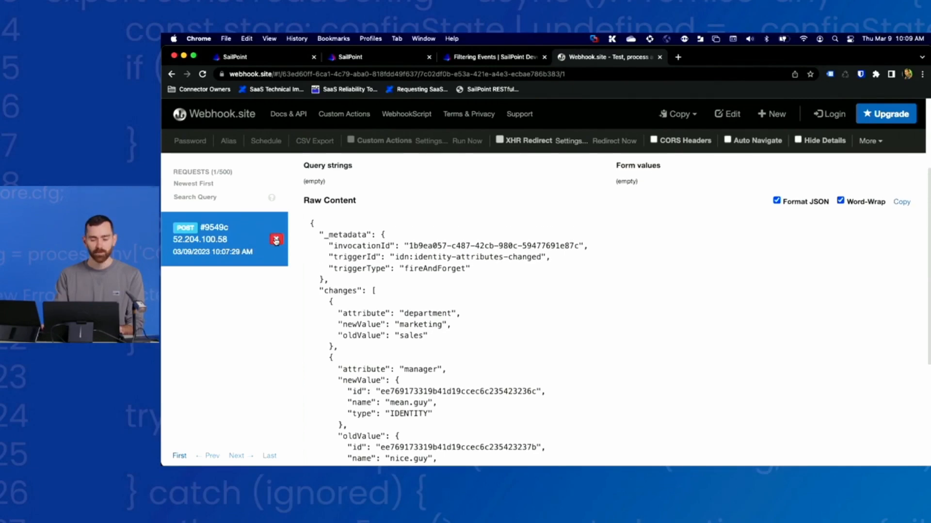
- Delete the captured request from Webhook.site, and open the Developer Days HTTP subscription in SailPoint for editing
click(276, 240)
click(412, 57)
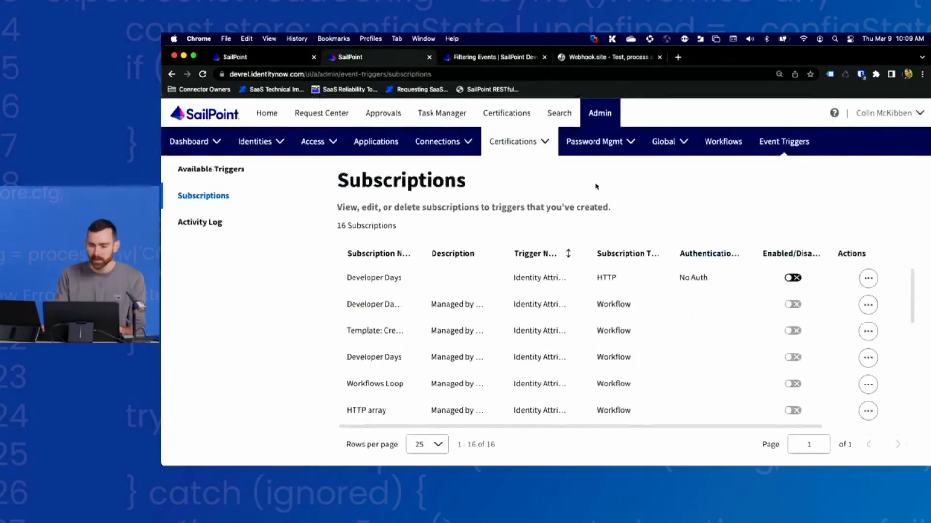
click(867, 278)
click(833, 306)
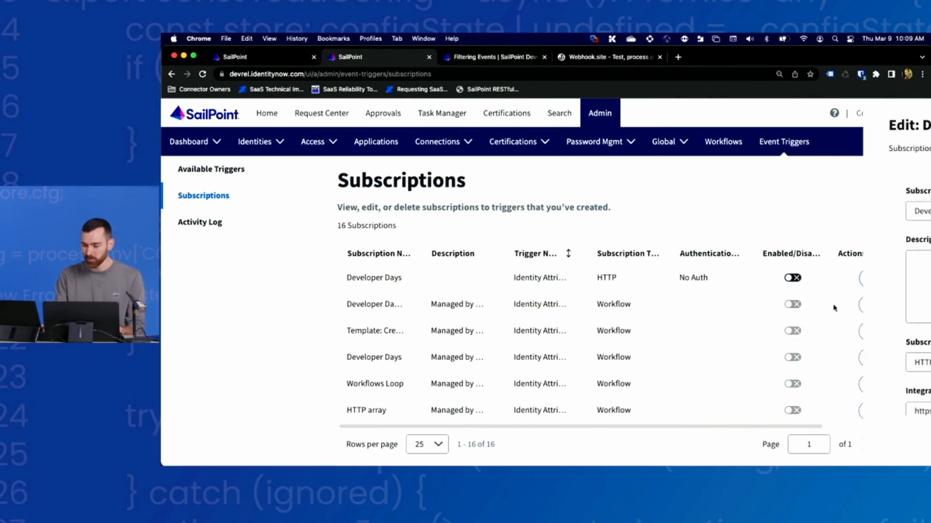
scroll(820, 383, down, 5)
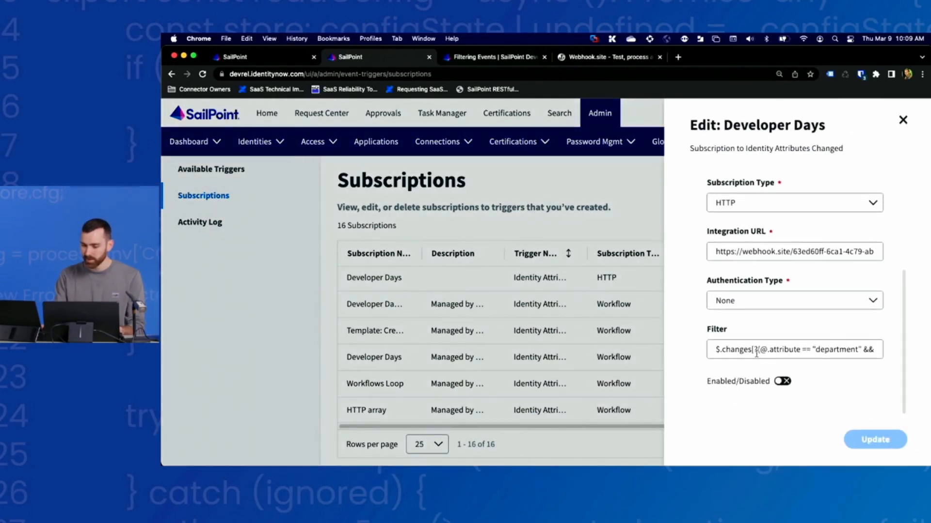
- Reduce the subscription's filter to $.changes[?(@.attribute == "department")] and save the subscription
drag(757, 354, 668, 348)
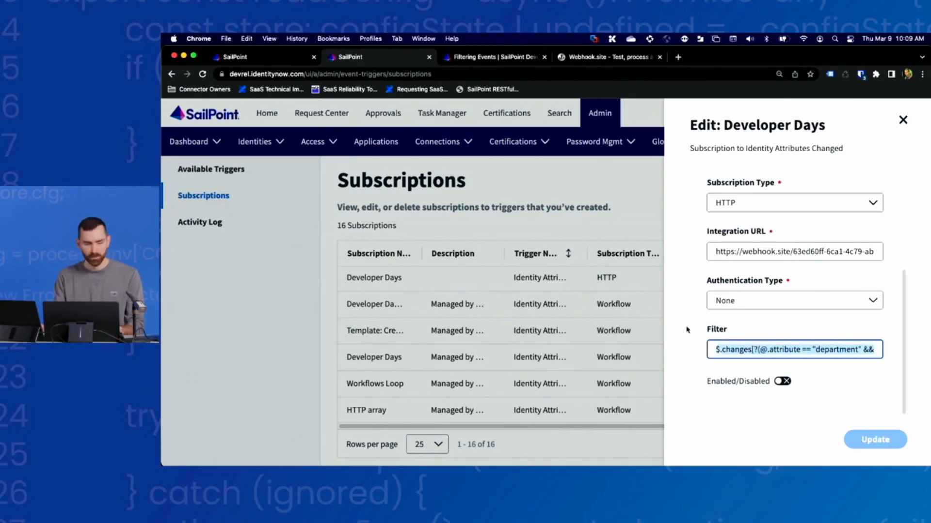
key(super+Tab)
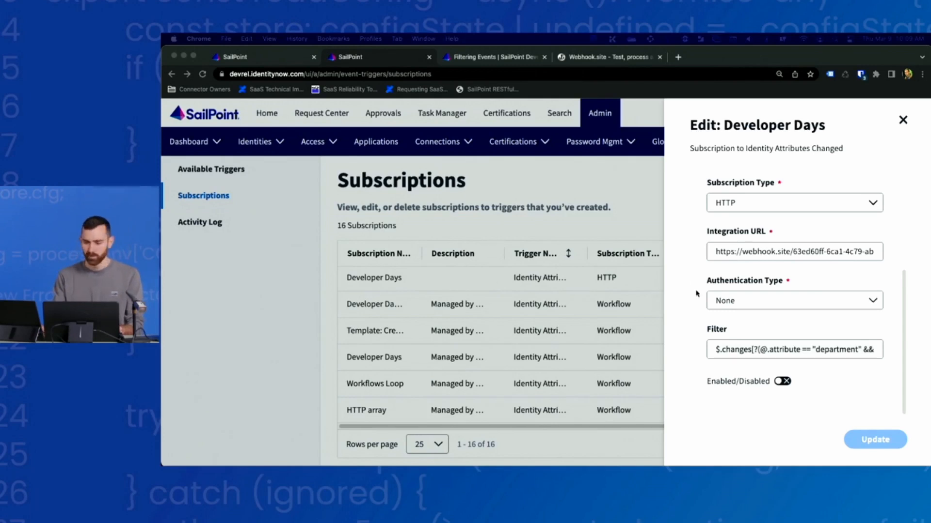
click(843, 376)
click(786, 349)
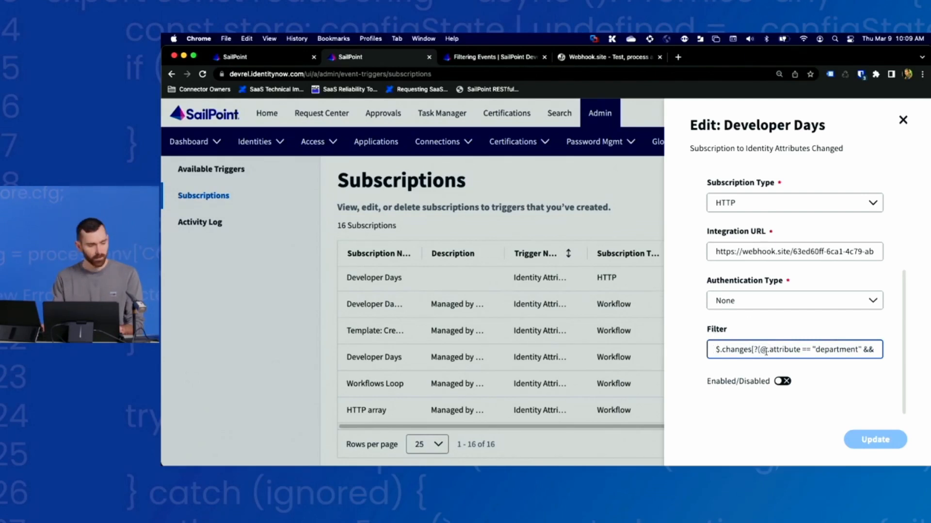
drag(830, 349, 857, 351)
click(857, 350)
drag(774, 349, 877, 351)
key(BackSpace)
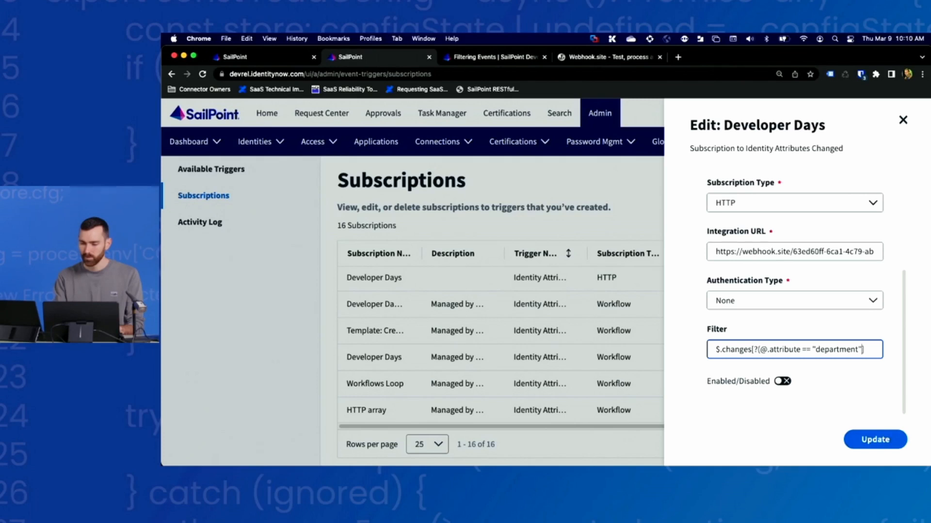
click(877, 440)
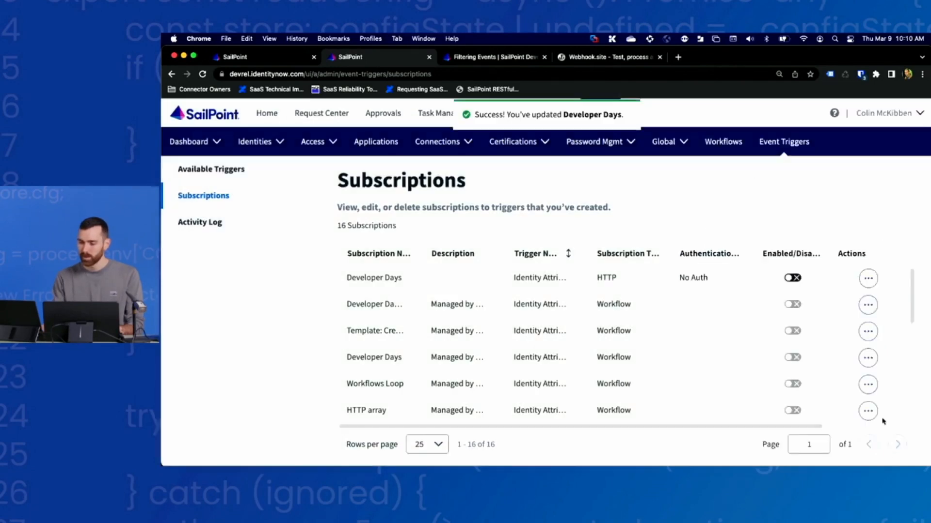
- Send a test for the Developer Days HTTP subscription and review the newly captured request's content in Webhook.site
click(868, 278)
click(821, 357)
click(665, 310)
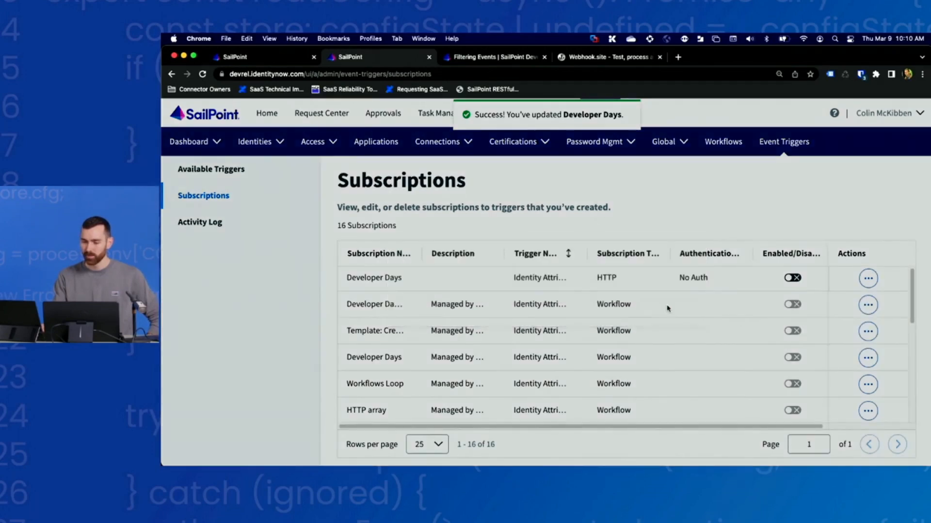
click(618, 60)
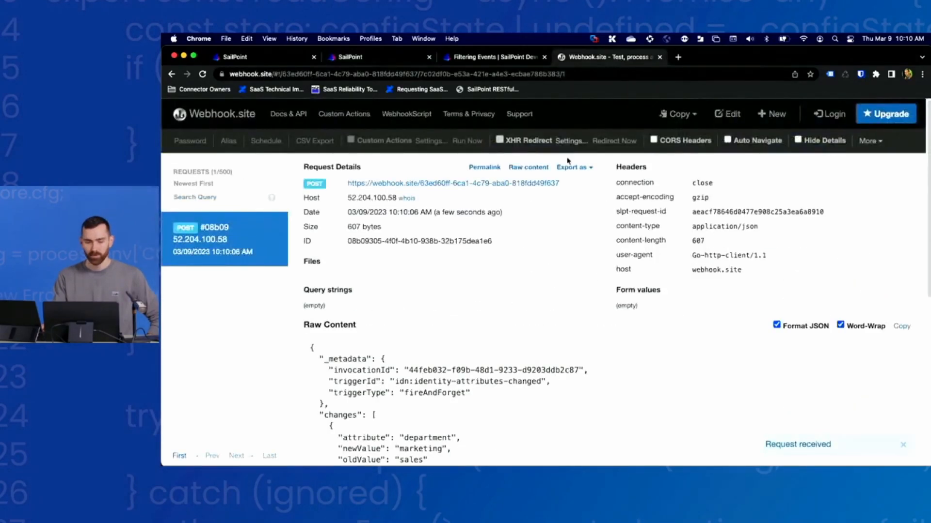
scroll(499, 349, down, 2)
scroll(499, 353, down, 1)
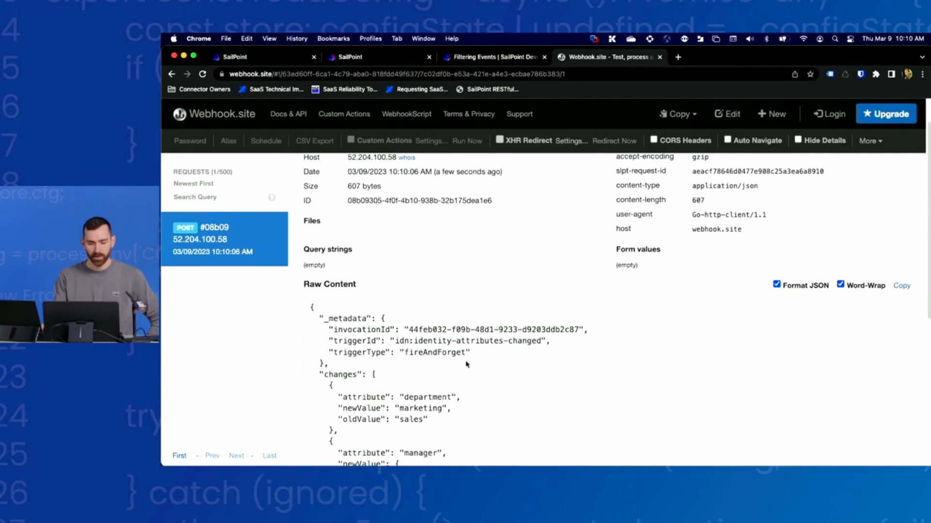
- Reopen the Developer Days HTTP subscription in SailPoint and extend the filter's department condition with && @.newValue
click(368, 57)
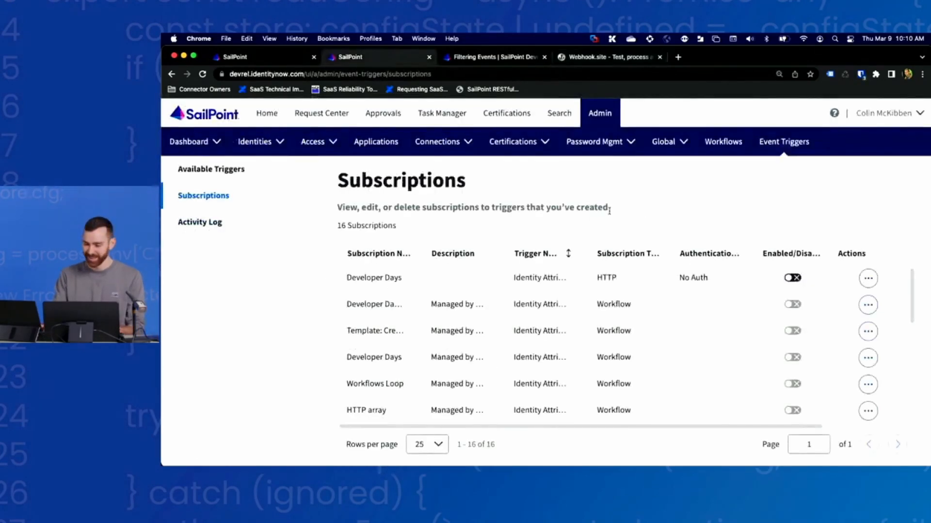
click(871, 283)
click(830, 306)
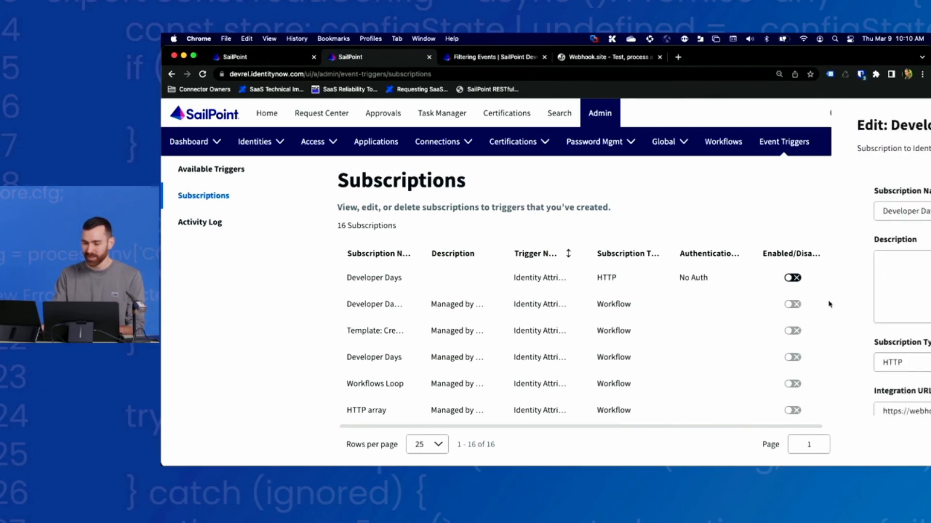
scroll(802, 383, down, 5)
drag(792, 349, 866, 349)
click(863, 351)
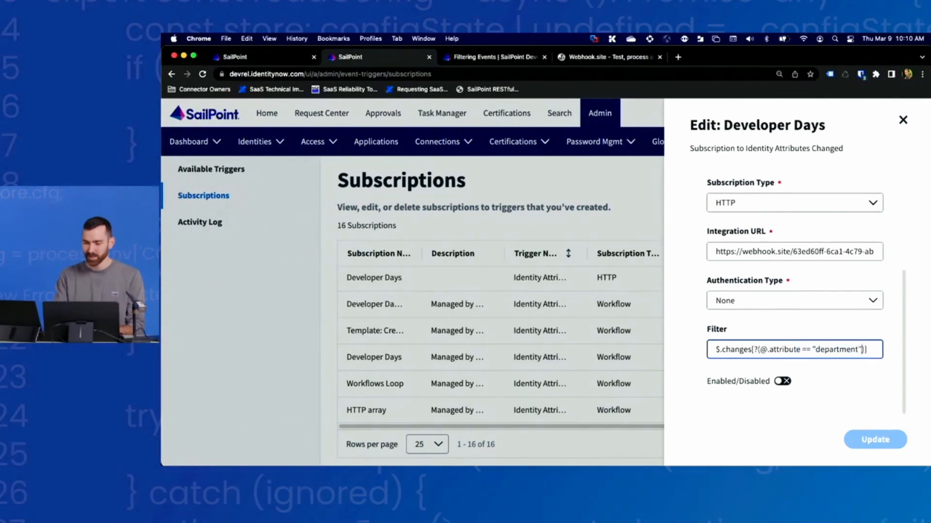
text(&&)
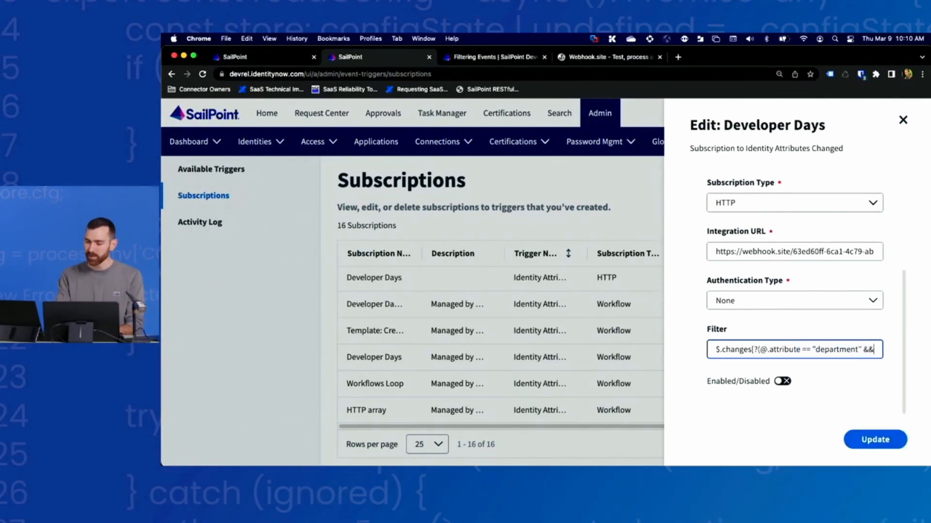
text( @.newValue)
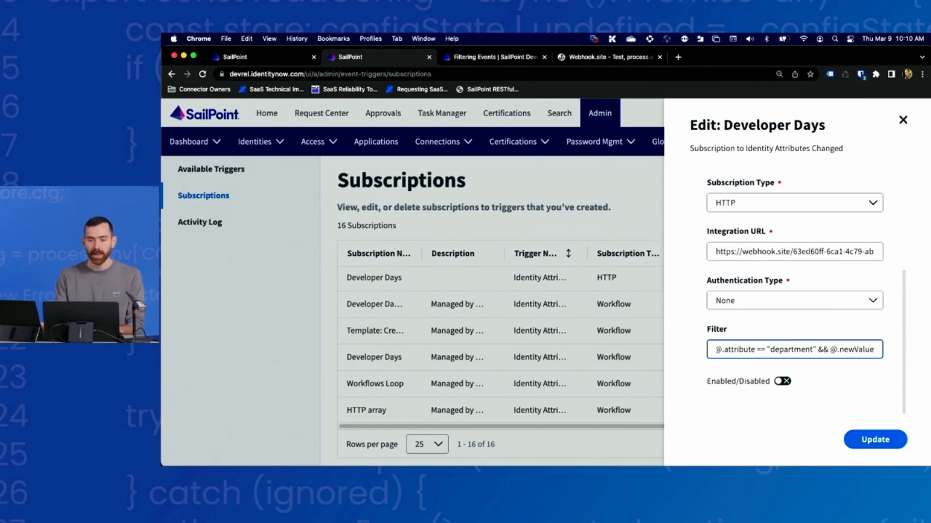
- Complete the filter's newValue condition with == "marketing" and save the subscription
click(606, 56)
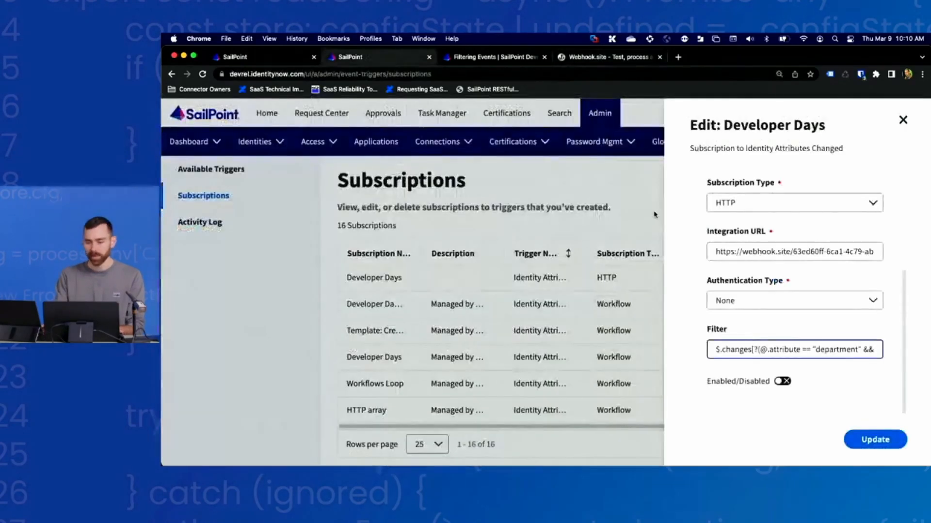
click(363, 57)
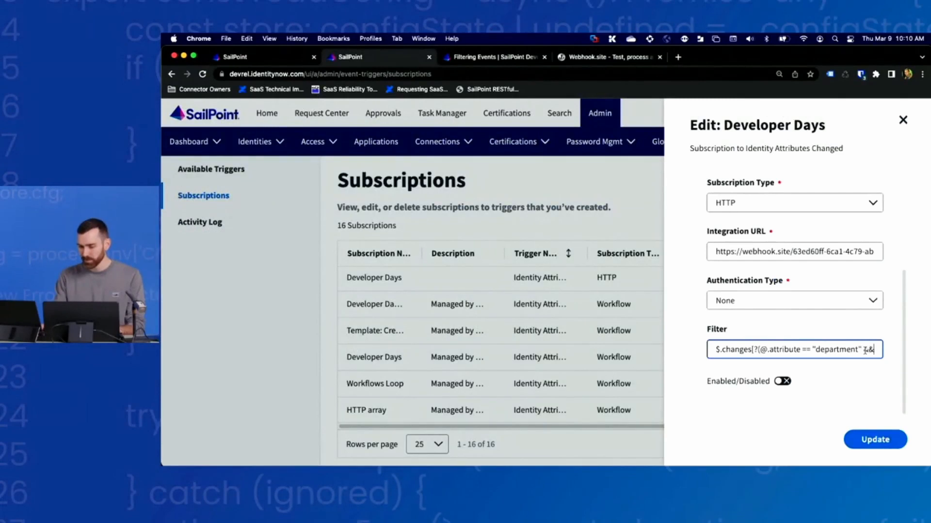
drag(865, 350, 893, 353)
click(863, 352)
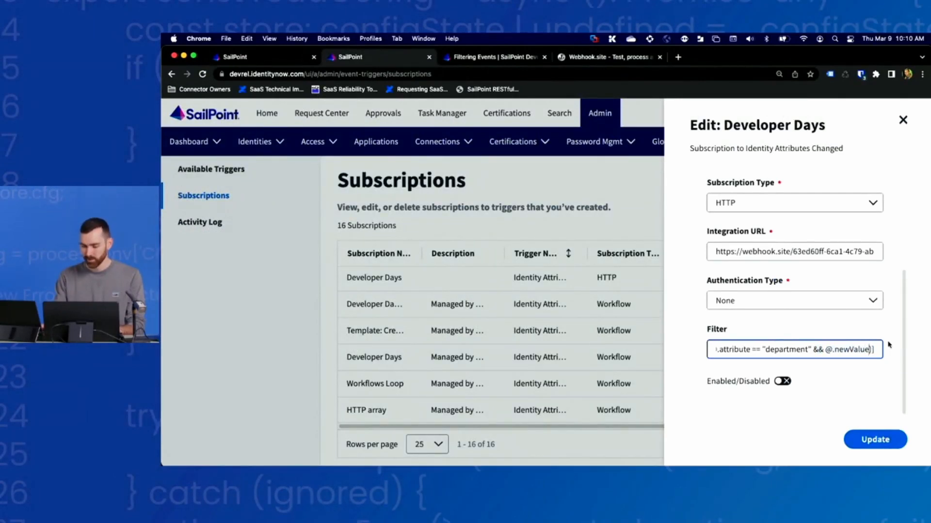
text(== "ma)
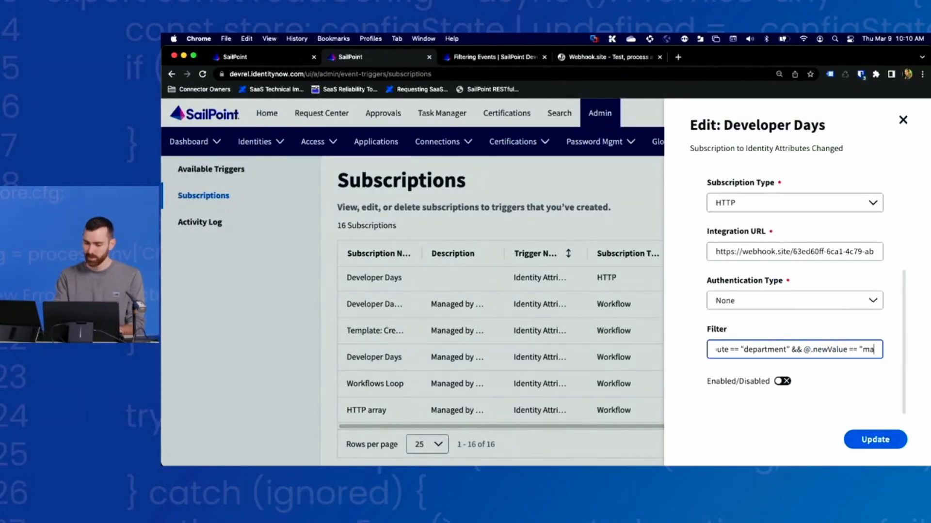
text(rketing"))
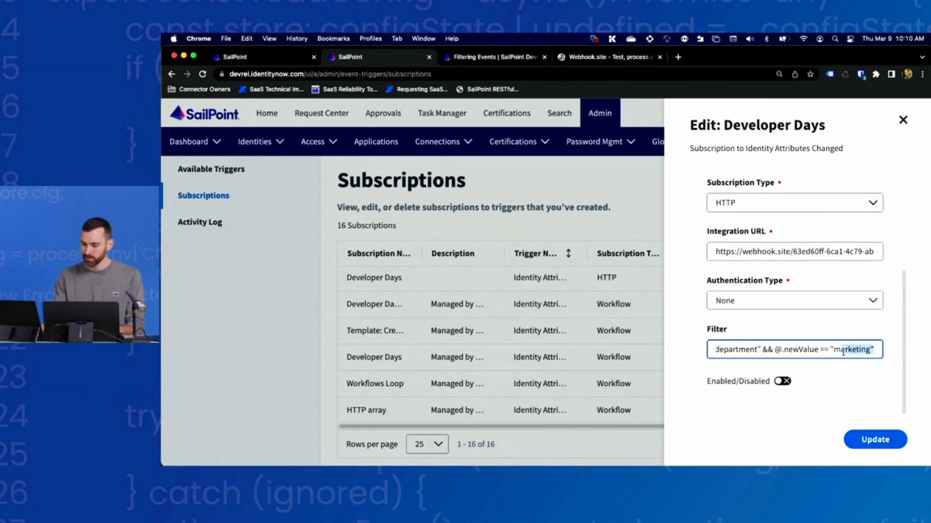
click(874, 440)
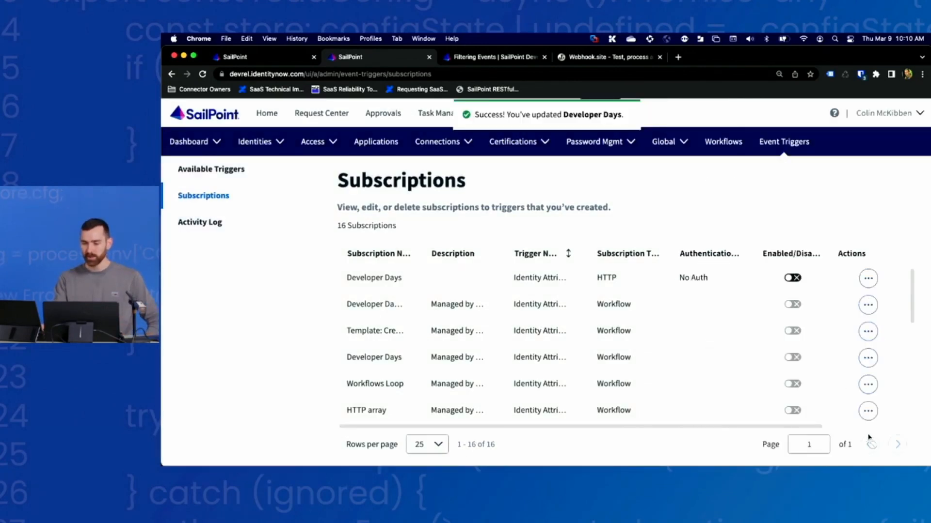
- Send another test for the HTTP subscription and examine the department attribute and its newValue in the latest Webhook.site request
click(867, 279)
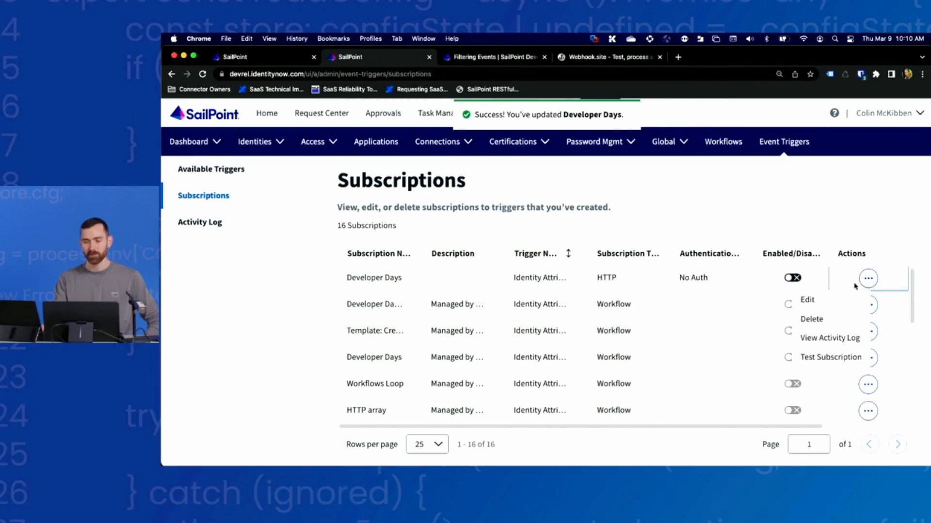
click(828, 357)
click(658, 308)
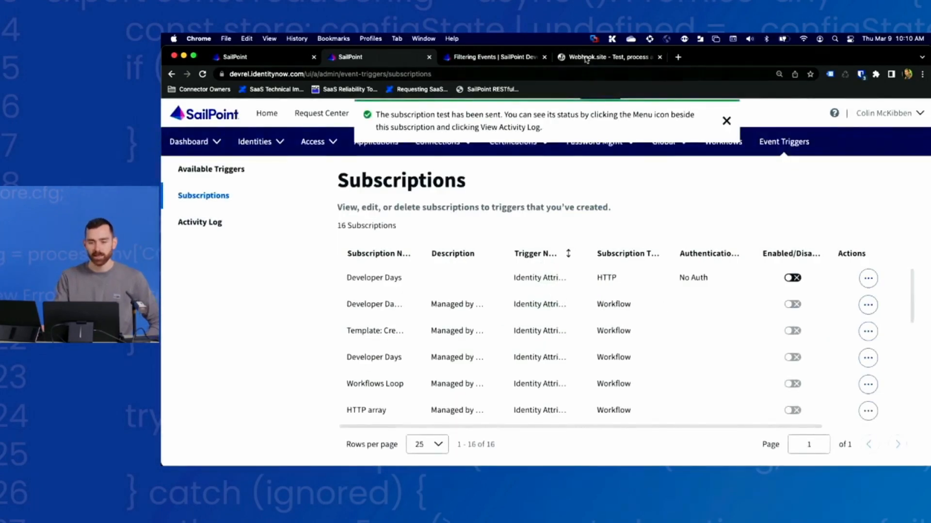
key(super+4)
click(278, 243)
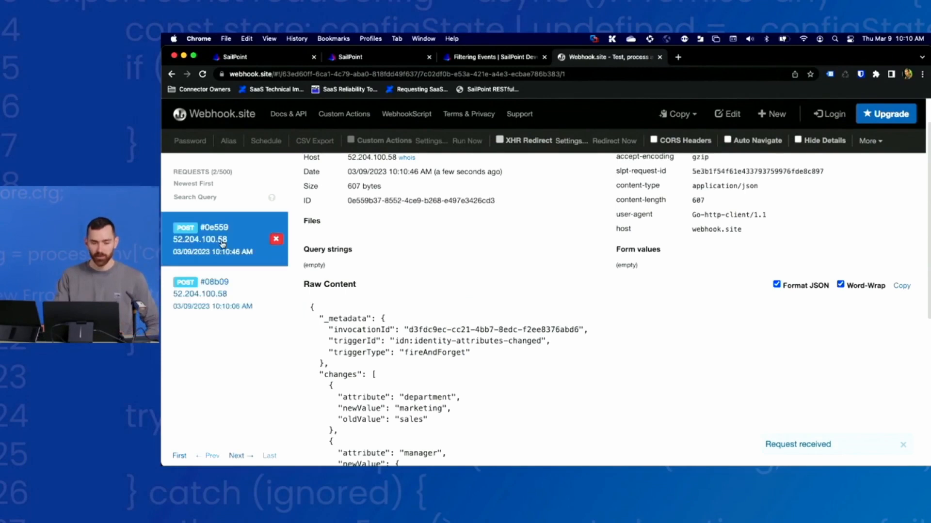
scroll(435, 322, down, 4)
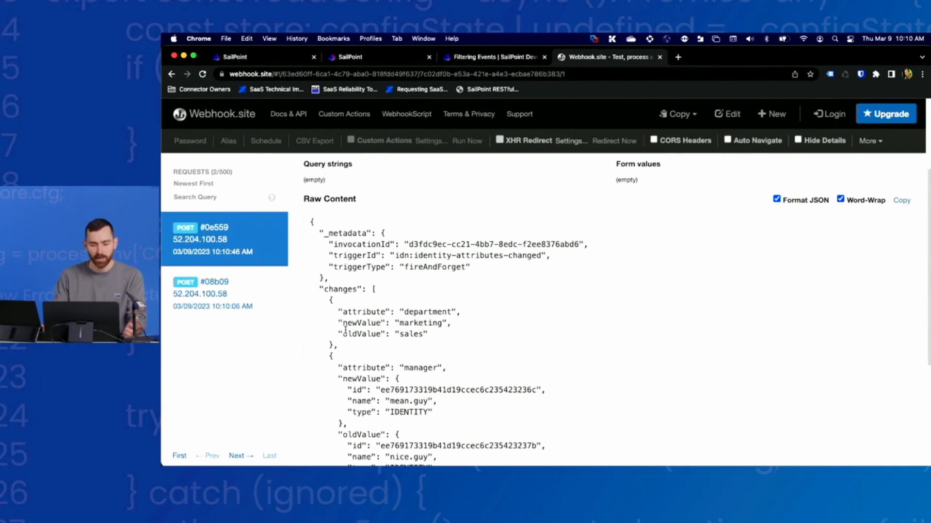
drag(342, 312, 462, 313)
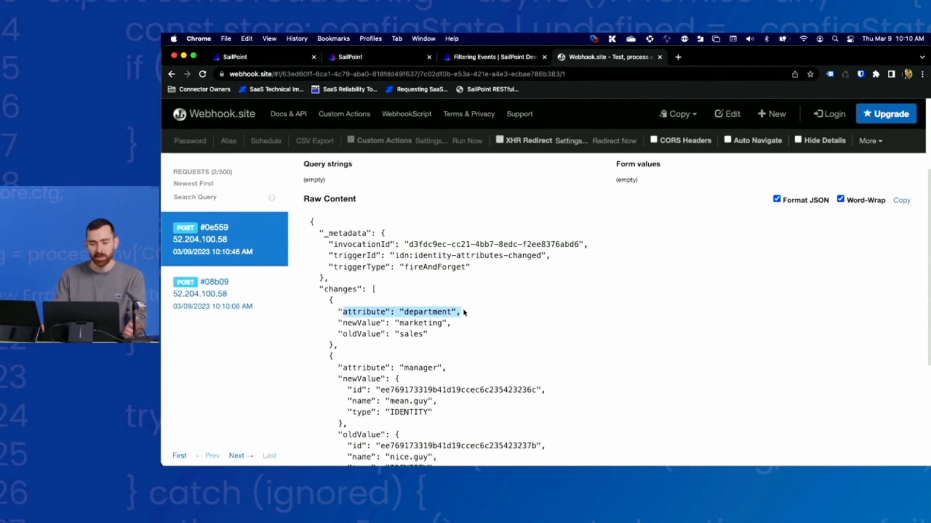
drag(338, 323, 461, 325)
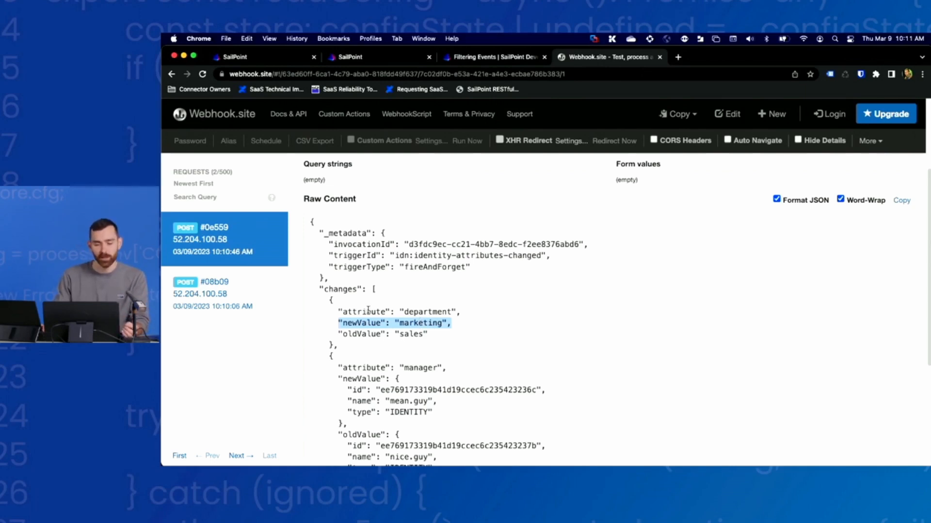
- Delete both captured requests from Webhook.site, and reopen the Developer Days HTTP subscription in SailPoint for editing
click(274, 239)
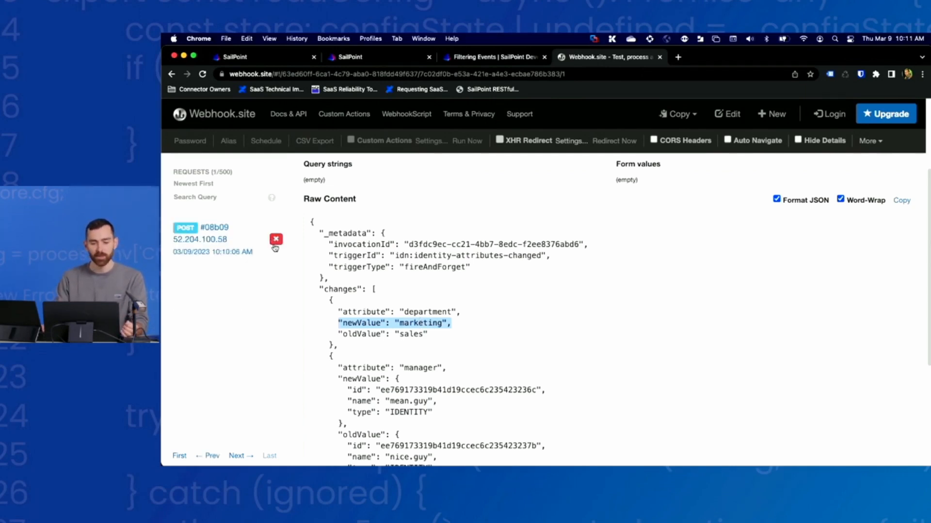
click(273, 239)
click(371, 57)
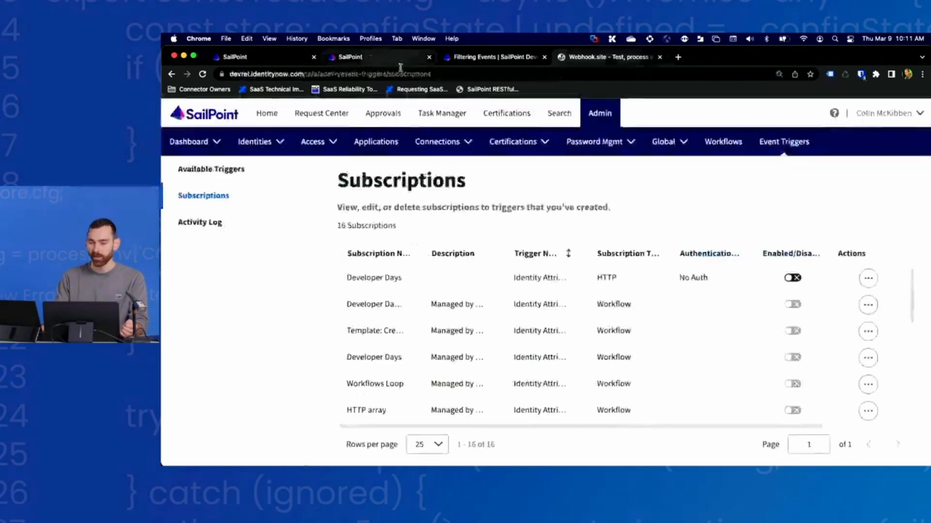
click(863, 280)
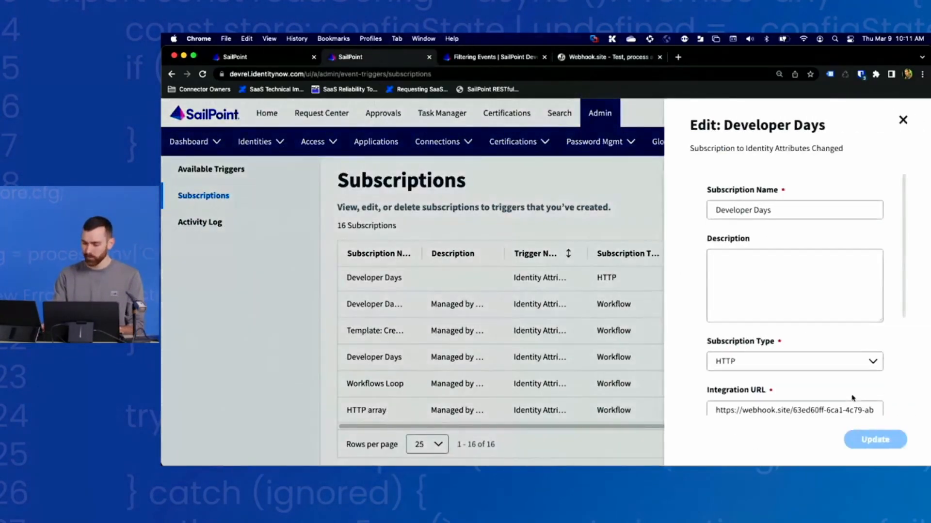
- Change the newValue condition in the Developer Days HTTP subscription's filter to "engineering" and save the subscription
scroll(851, 394, down, 3)
drag(851, 350, 871, 349)
double_click(846, 350)
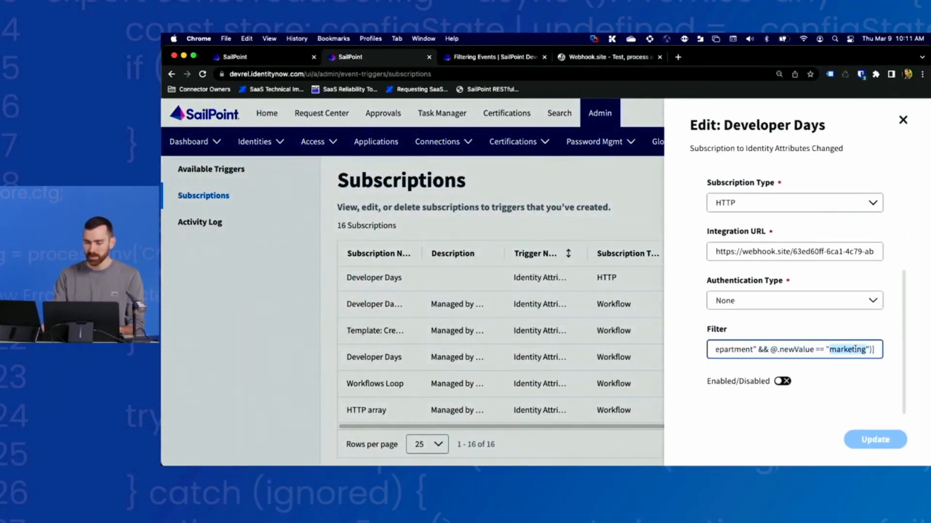
text(engineering)
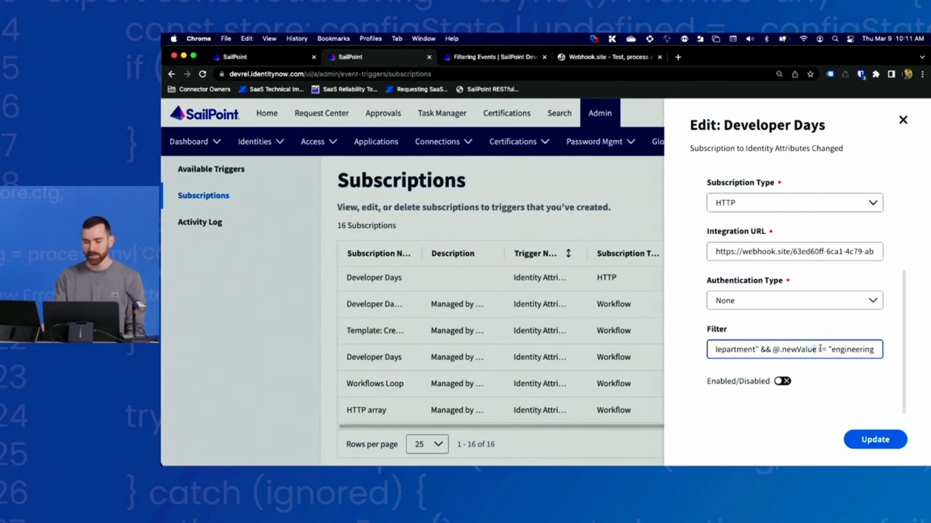
drag(820, 349, 880, 350)
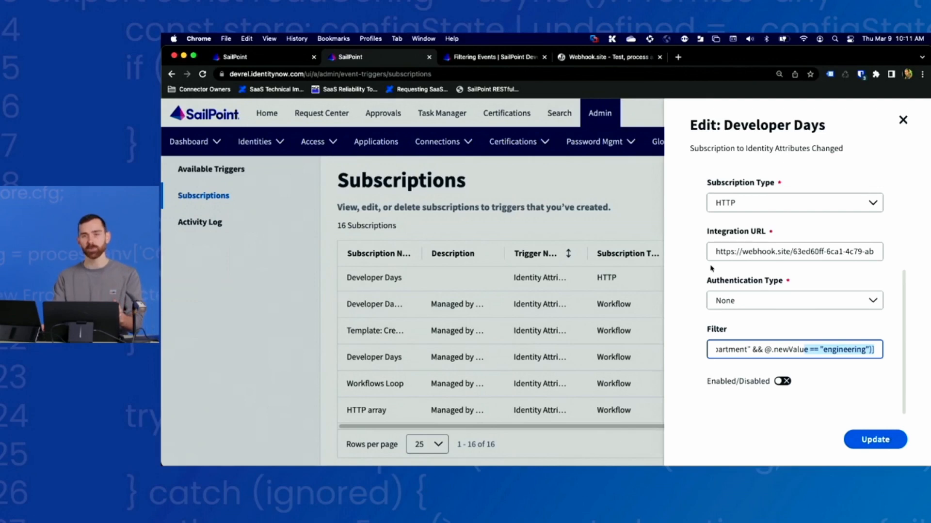
click(883, 349)
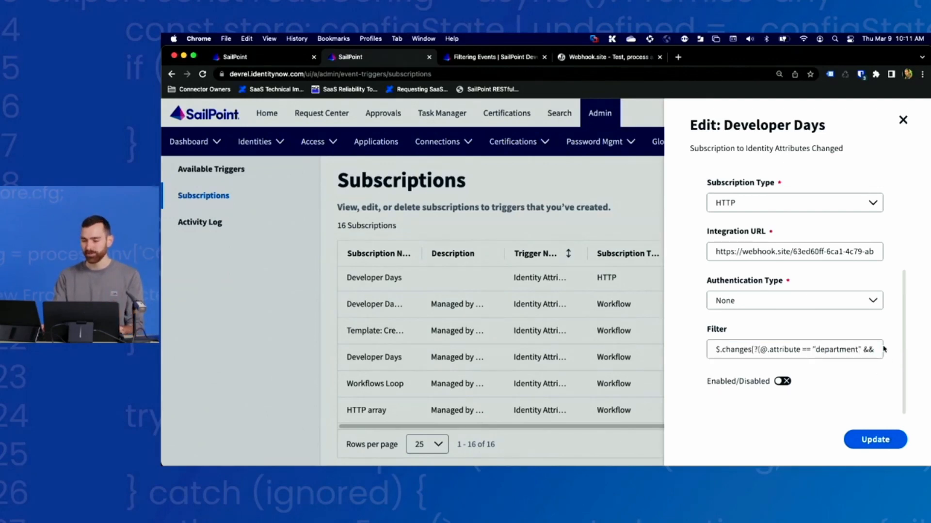
click(880, 441)
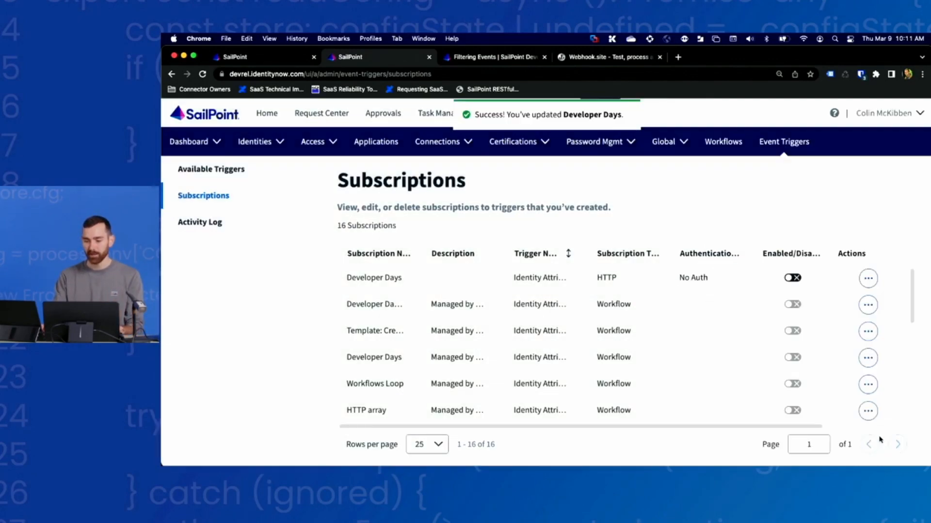
- Send a test for the Developer Days HTTP subscription and check Webhook.site for an incoming request
click(868, 279)
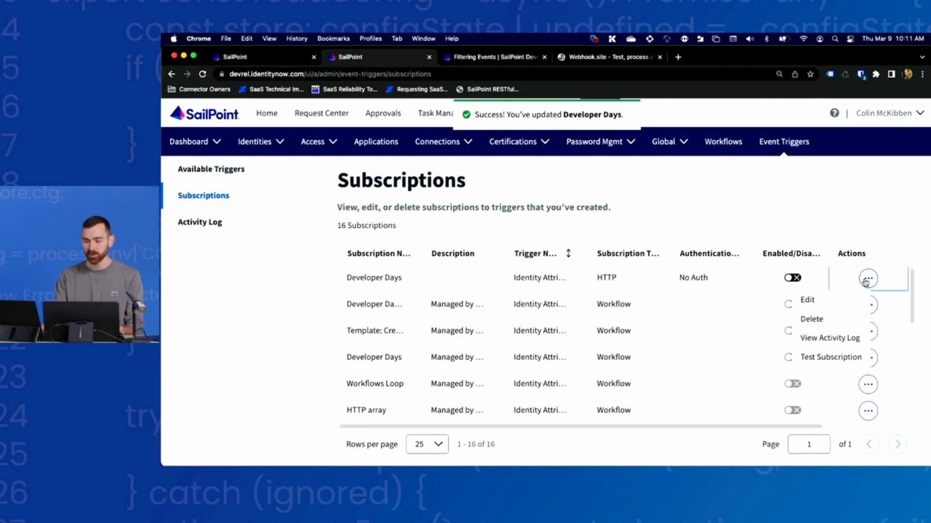
click(830, 357)
click(674, 313)
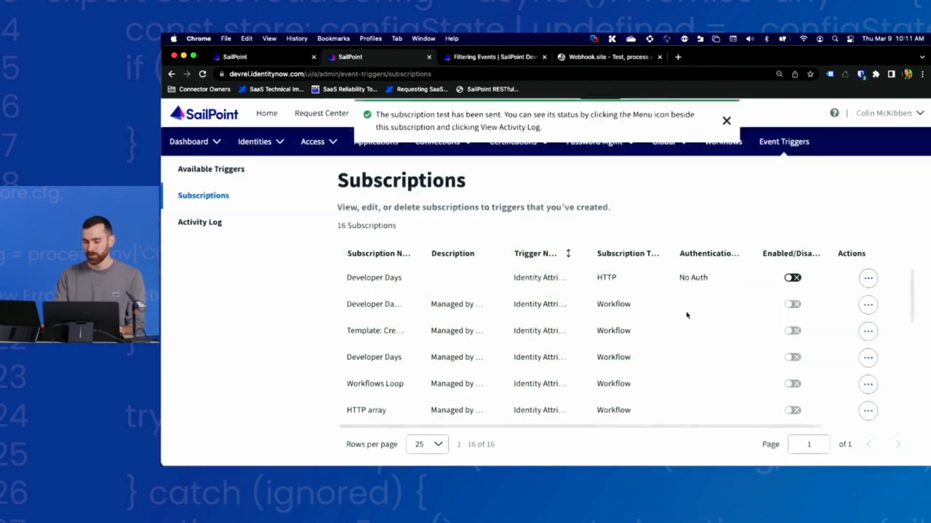
click(604, 58)
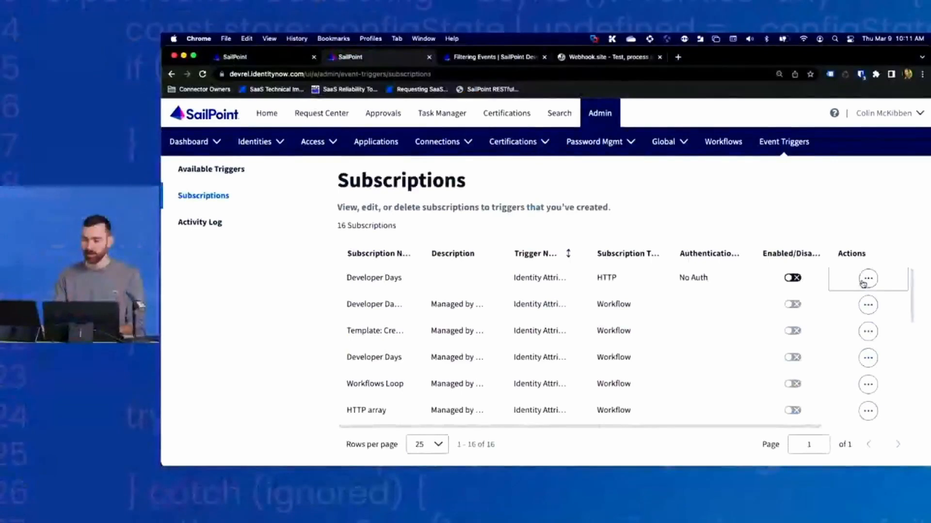
- Reopen the Developer Days HTTP subscription, select its entire filter expression for copying, and switch to the Developer Days workflow editor
click(868, 277)
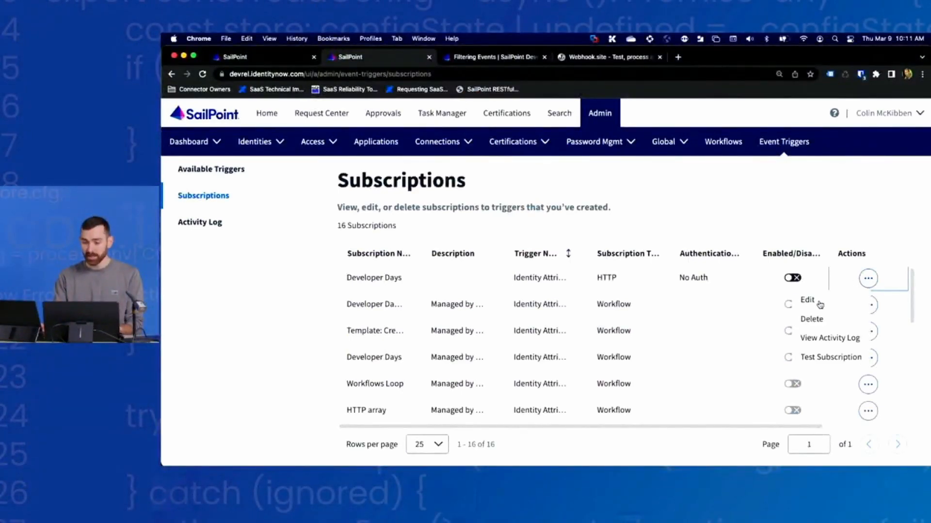
click(819, 304)
scroll(810, 324, down, 3)
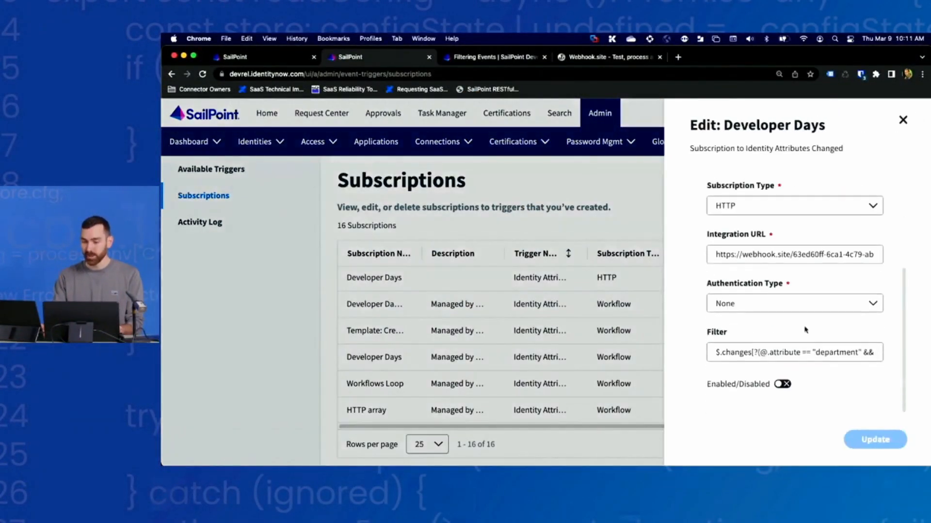
click(758, 350)
key(super+a)
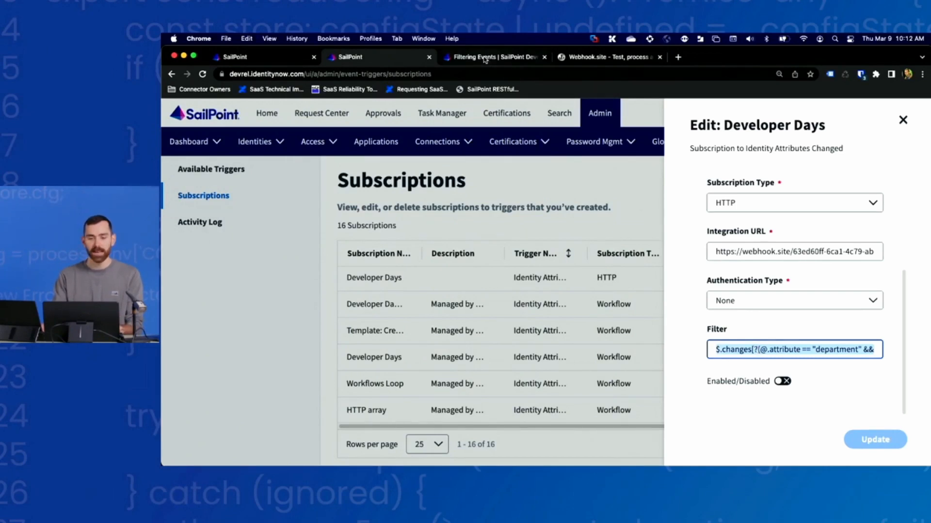
click(271, 57)
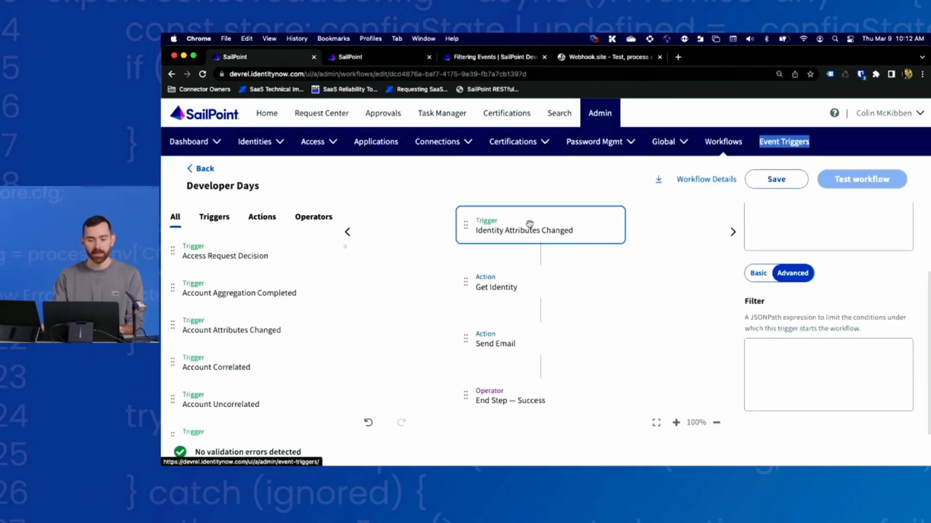
- Set the trigger's advanced filter to $.changes[?(@.attribute == "department" && @.newValue == "engineering")]
click(836, 354)
text($.changes[?(@.attribute == "department" && @.newValue == "engineering")])
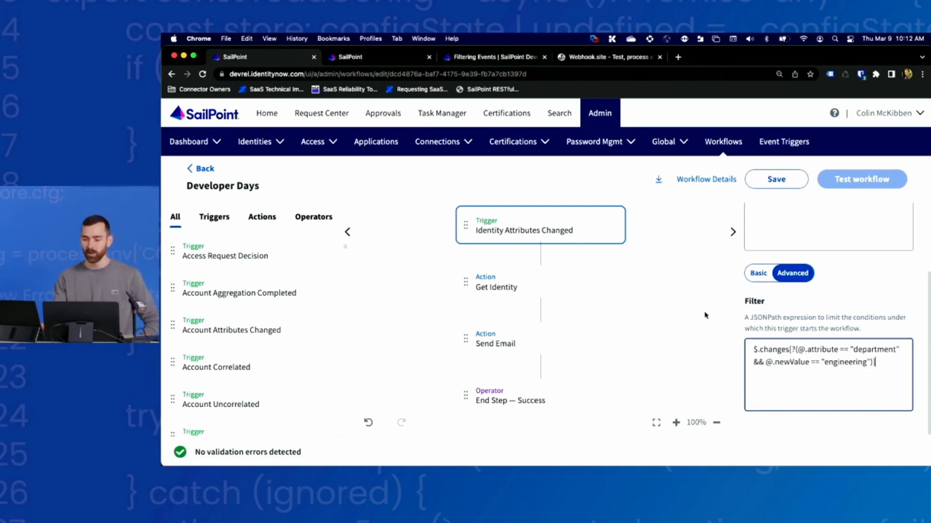
scroll(706, 315, up, 1)
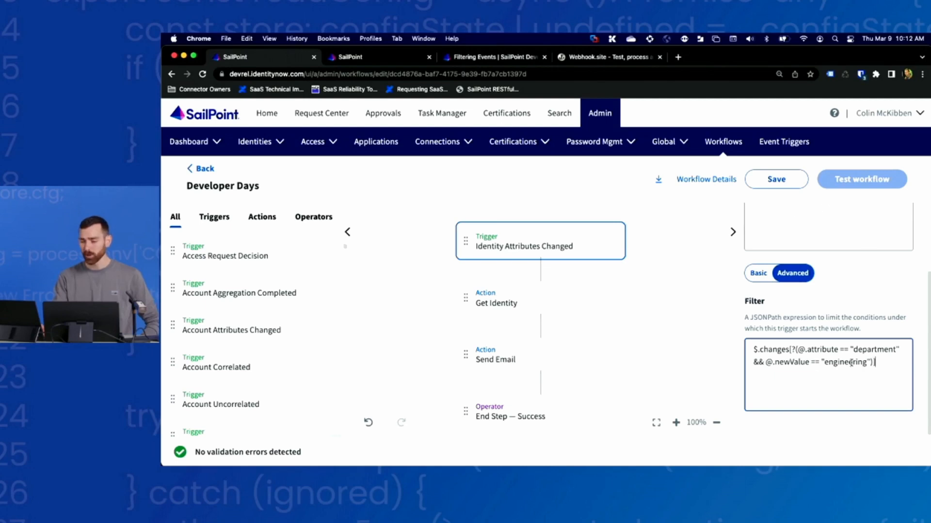
drag(898, 362, 733, 349)
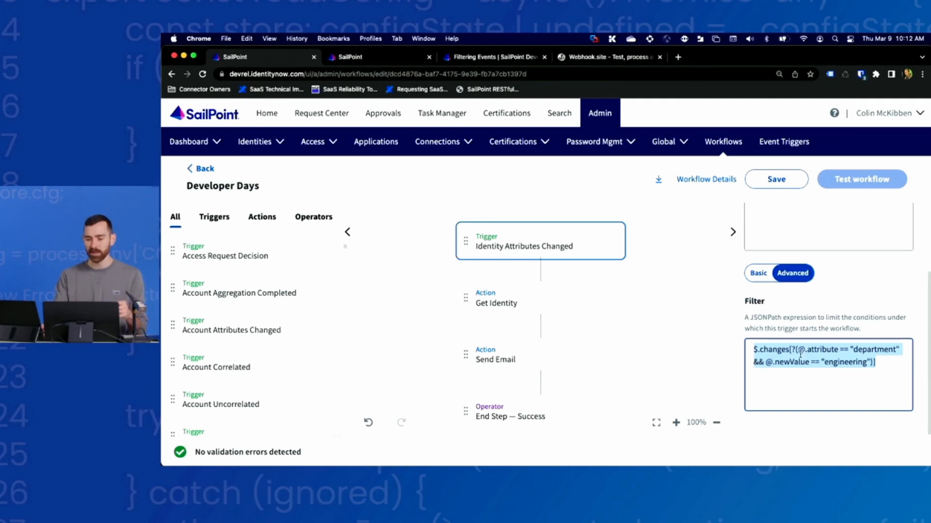
drag(753, 349, 889, 364)
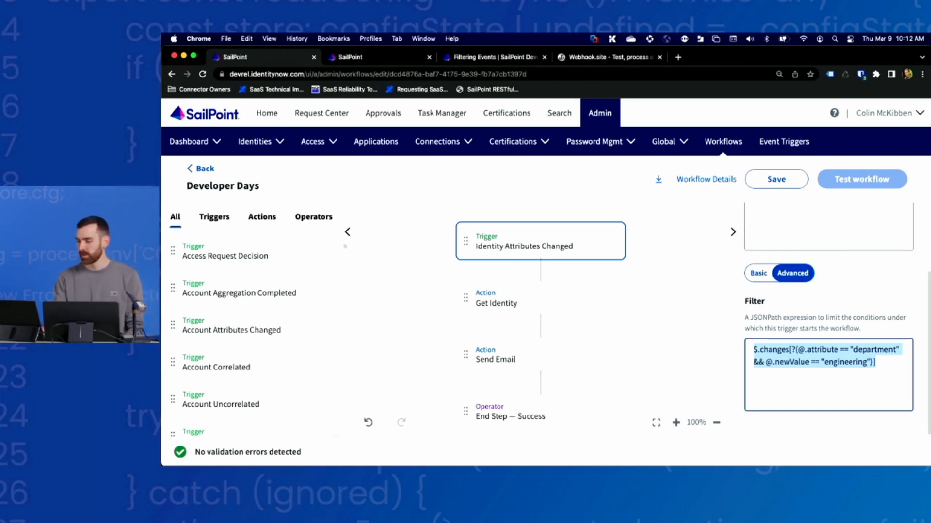
click(658, 319)
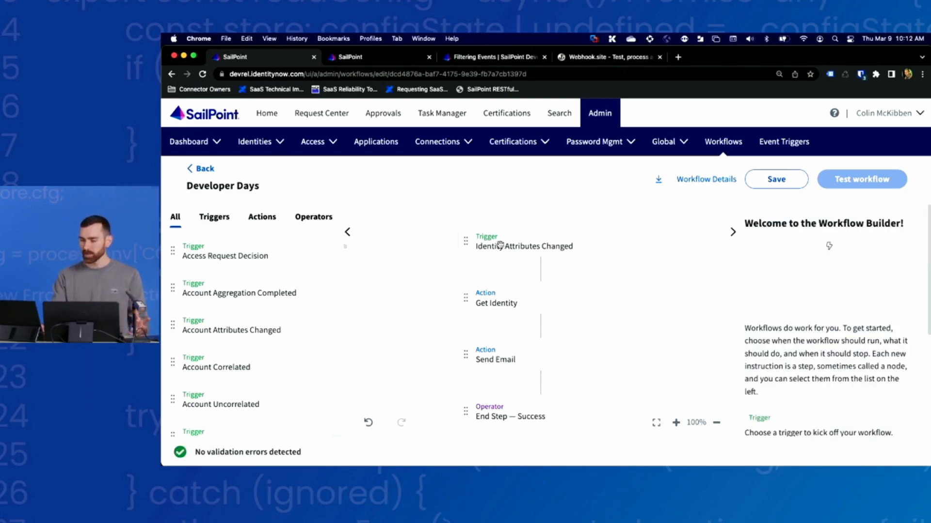
- Leave the Developer Days workflow without saving, and create a blank workflow named Developer Days Comparison in the Workflow Builder
click(199, 170)
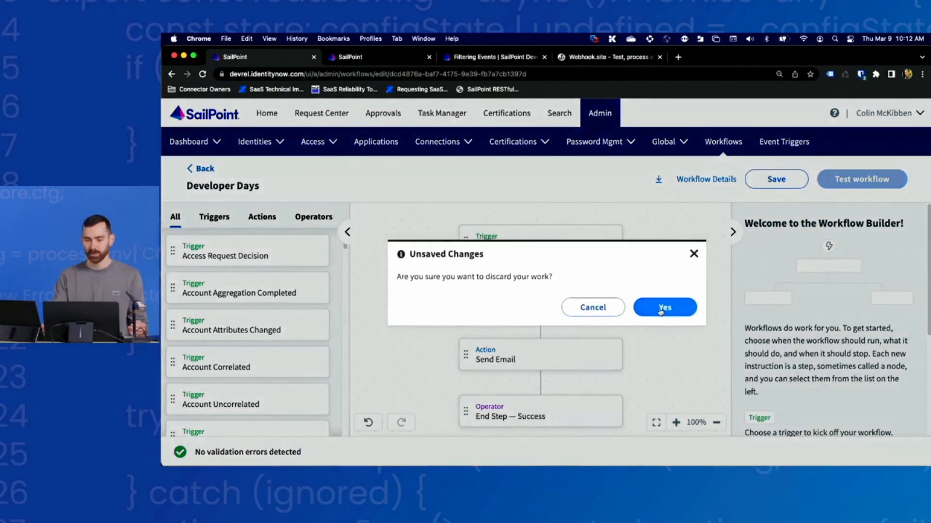
click(664, 308)
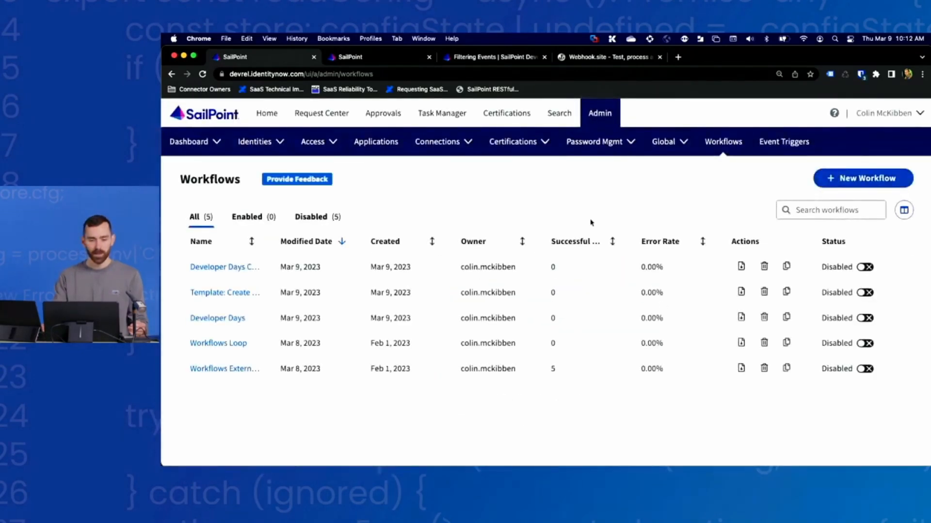
click(858, 181)
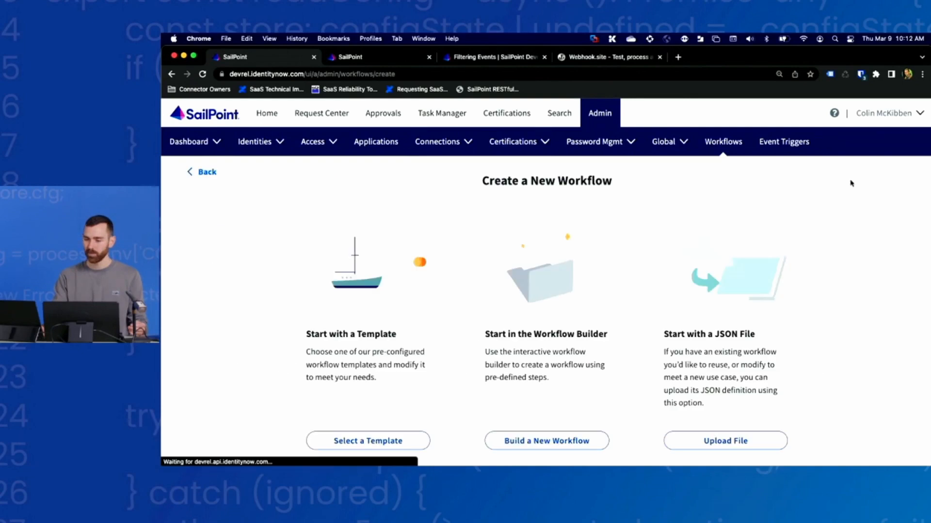
click(513, 442)
click(528, 207)
text(De)
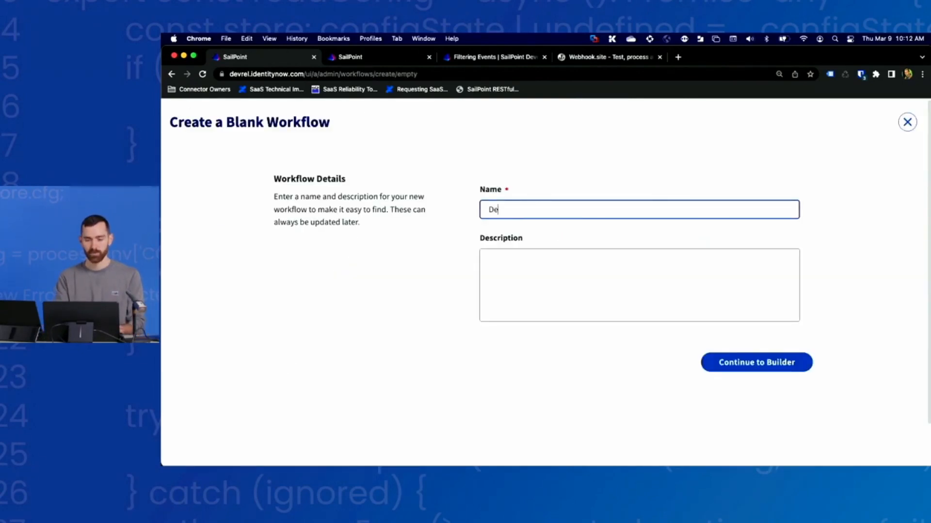
text(veloper Days)
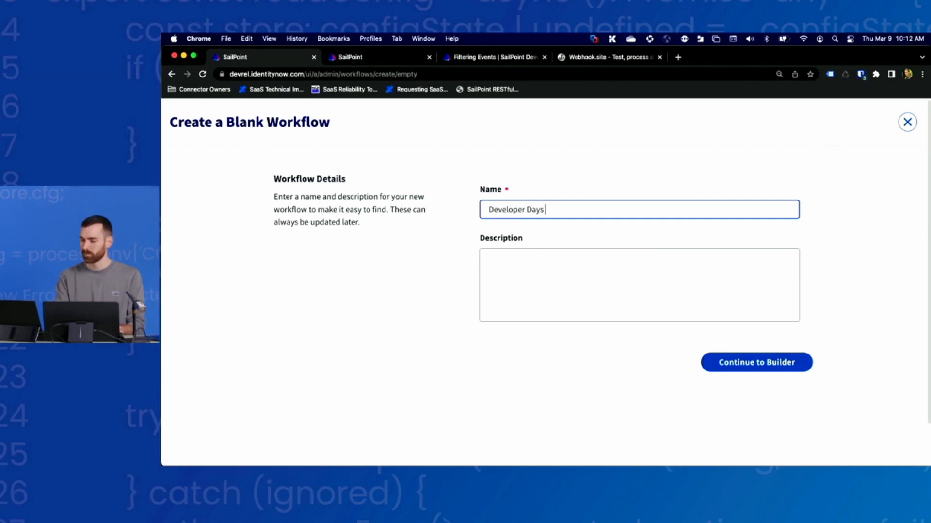
text( Compari)
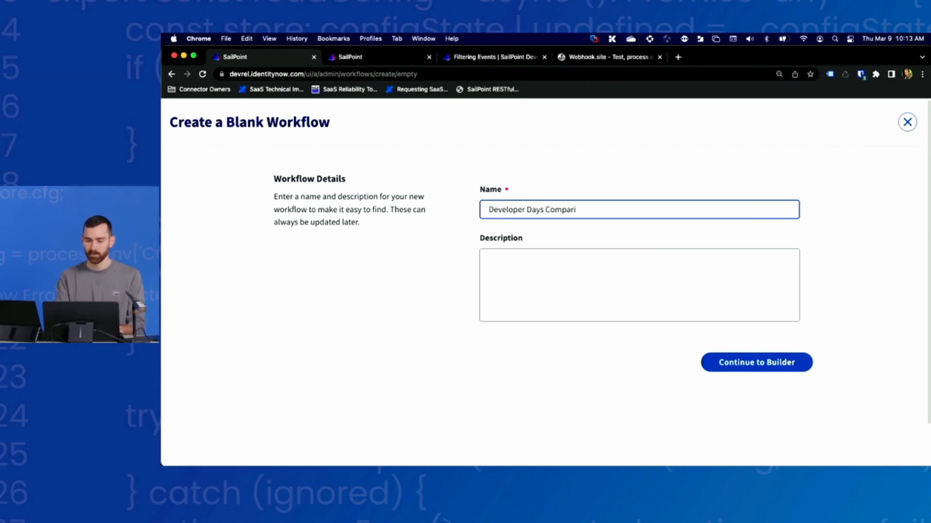
text(son)
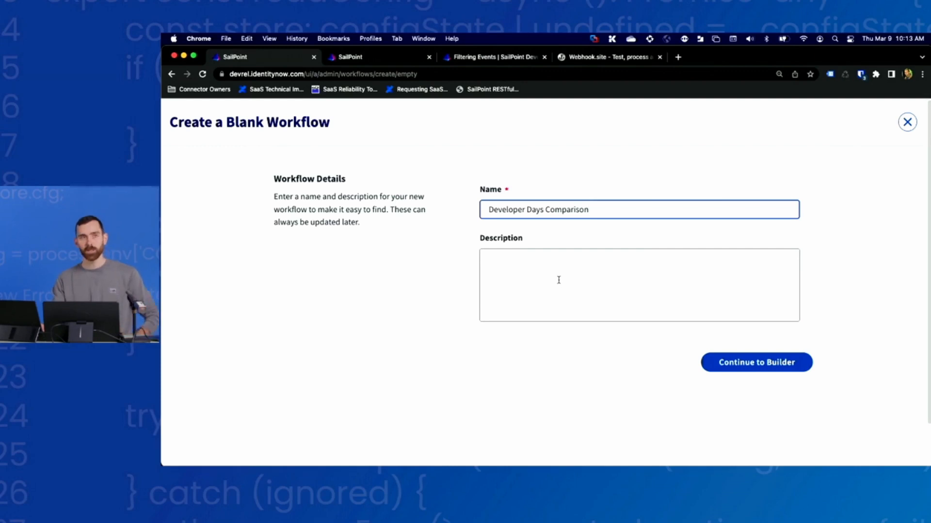
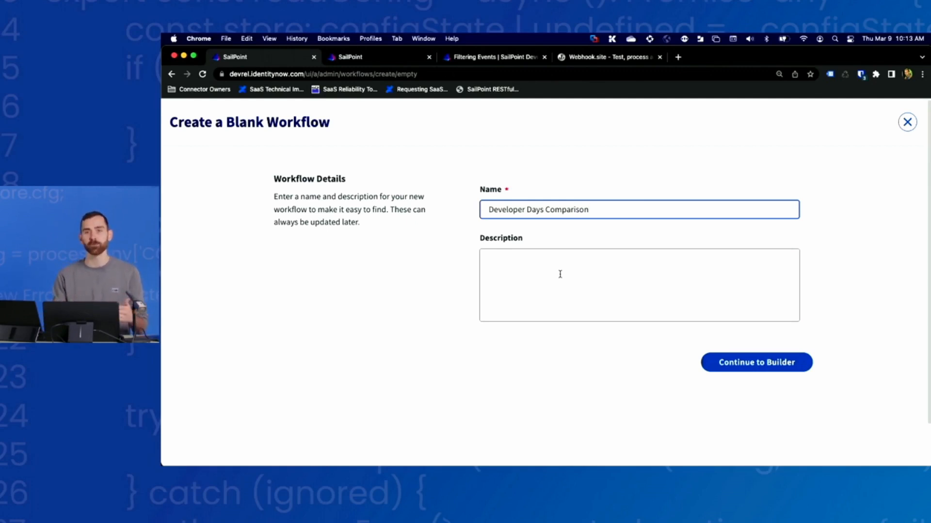
click(579, 236)
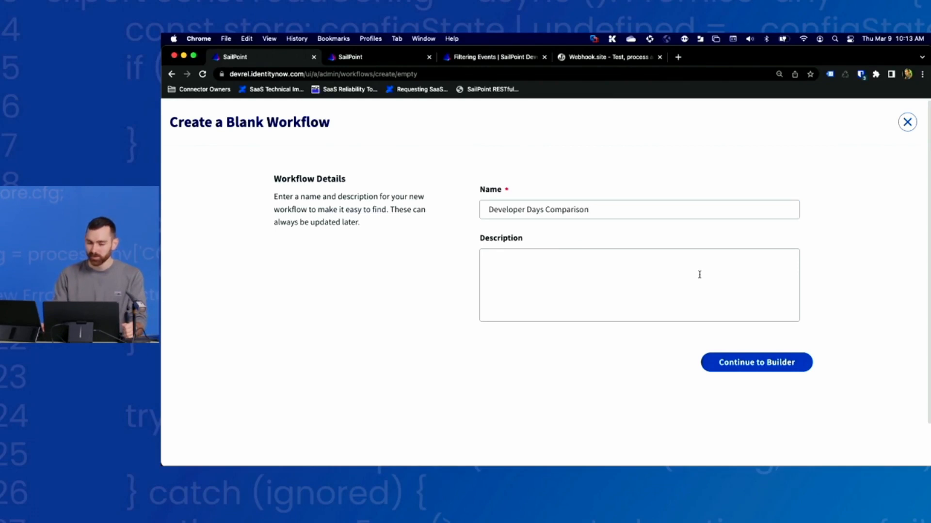
click(754, 364)
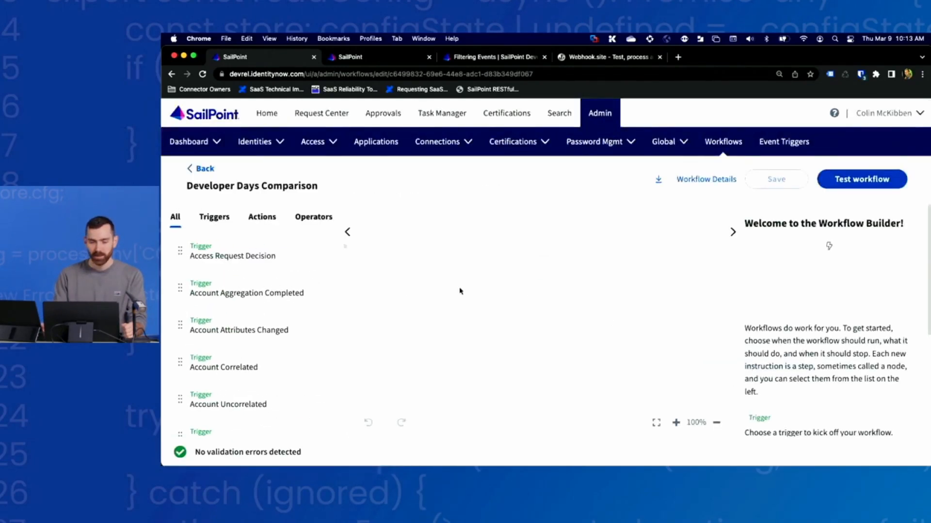
- Add the Identity Attributes Changed trigger to the empty workflow canvas
scroll(262, 329, down, 1)
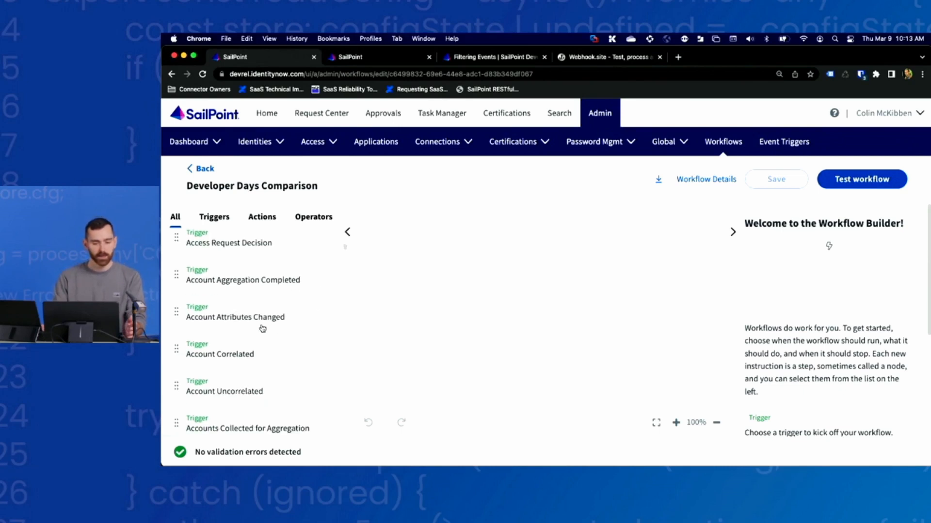
scroll(262, 329, down, 6)
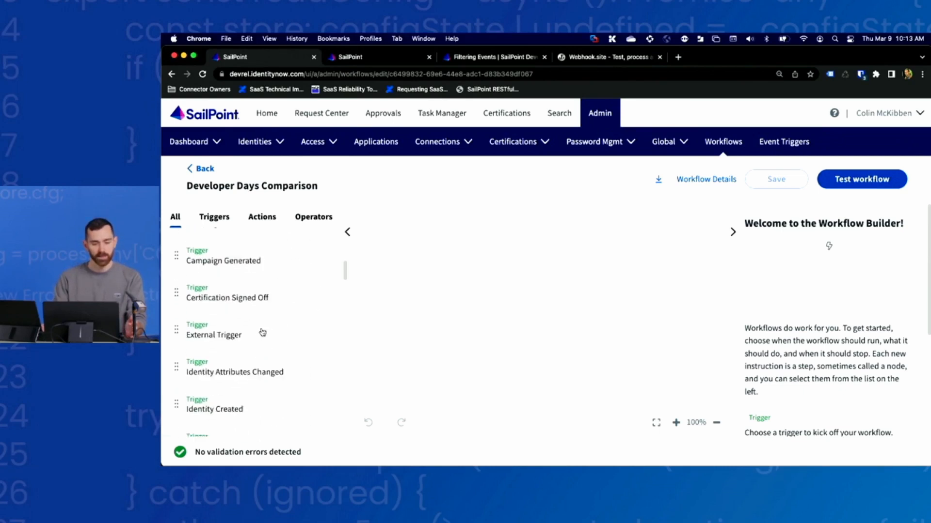
drag(245, 370, 452, 238)
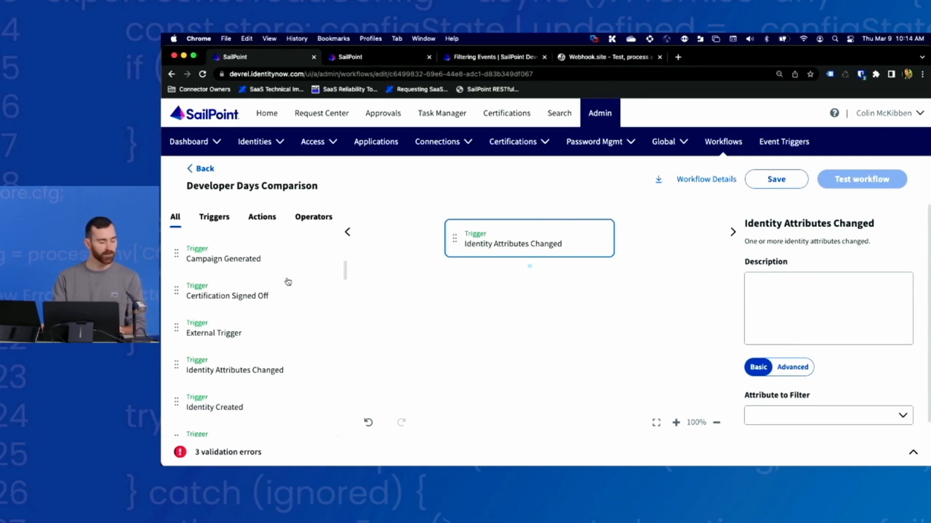
click(522, 294)
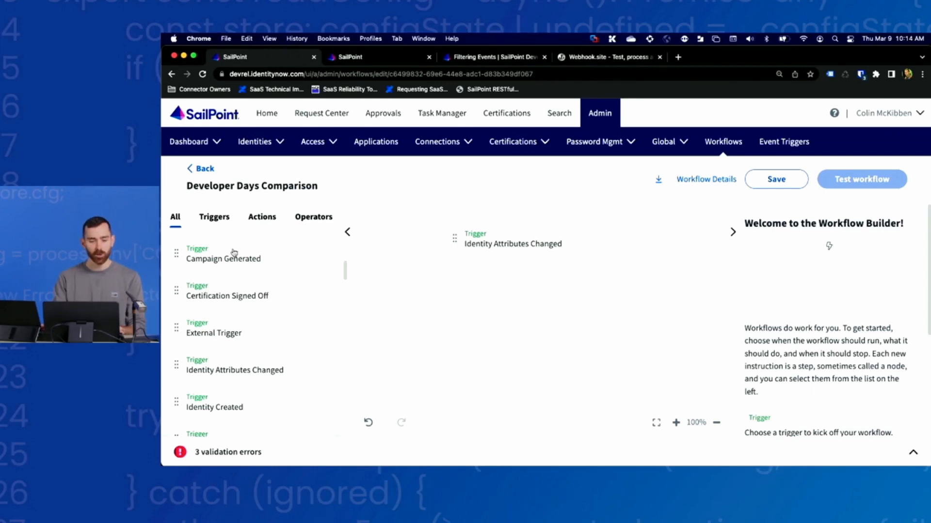
- Add a Get Identity action below the Identity Attributes Changed trigger and connect the trigger to it
scroll(247, 344, down, 2)
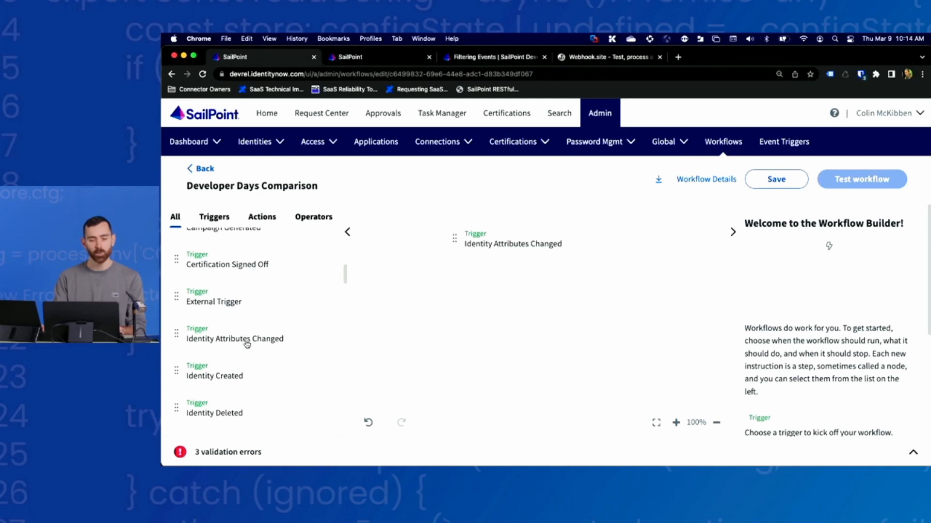
scroll(248, 342, down, 2)
scroll(249, 347, down, 1)
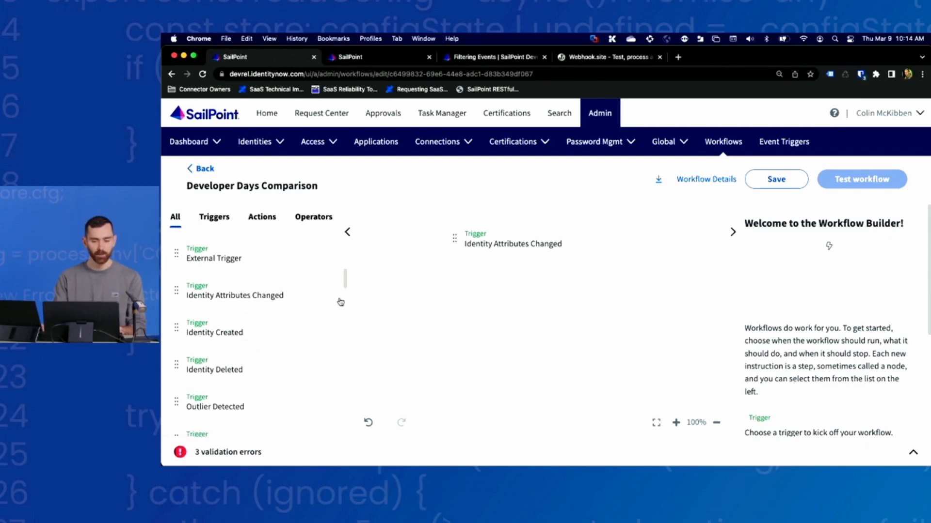
scroll(260, 343, down, 1)
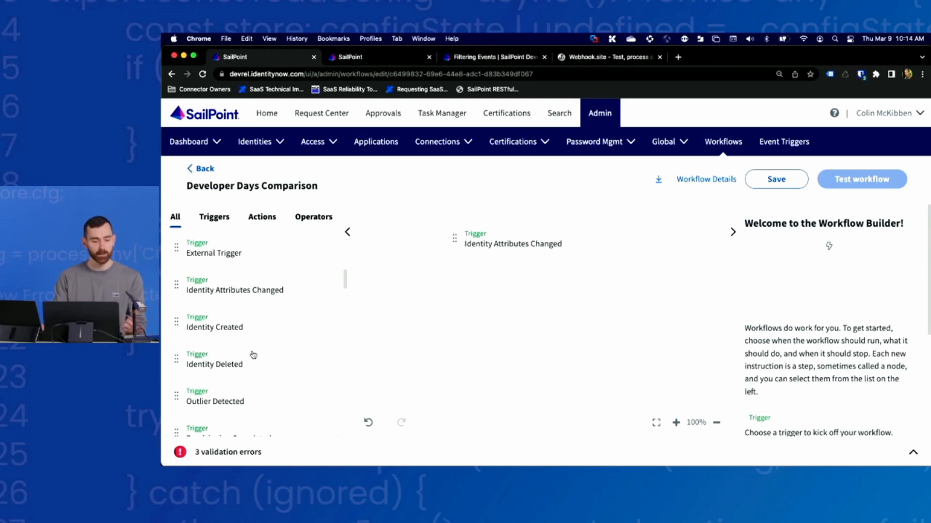
click(259, 220)
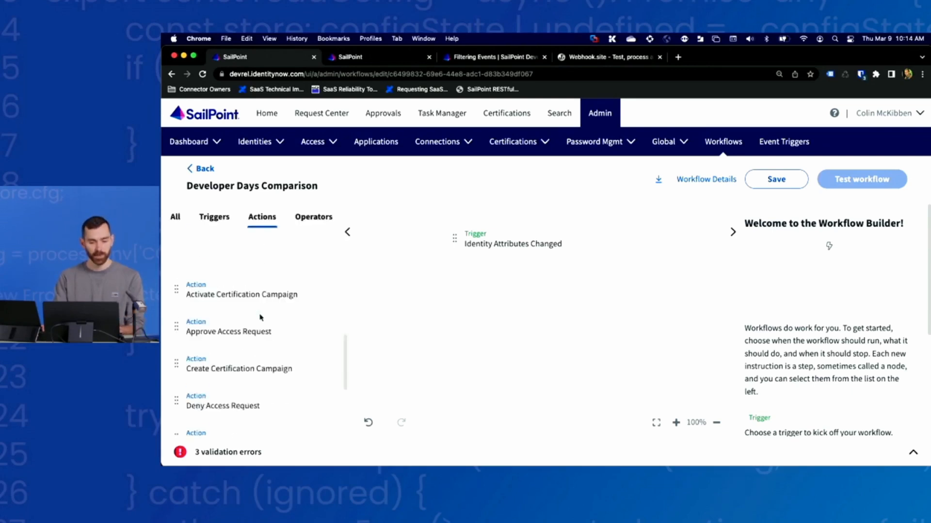
scroll(247, 334, down, 5)
scroll(222, 370, up, 5)
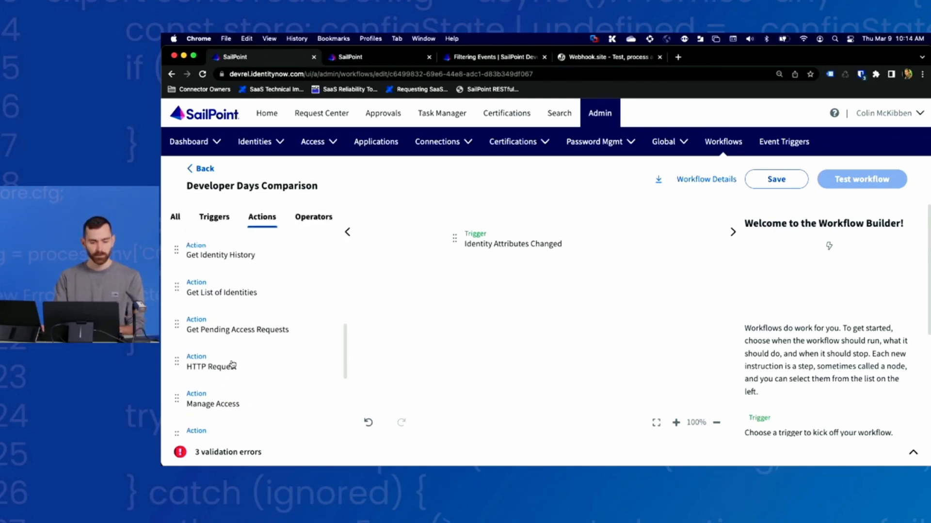
scroll(240, 388, down, 1)
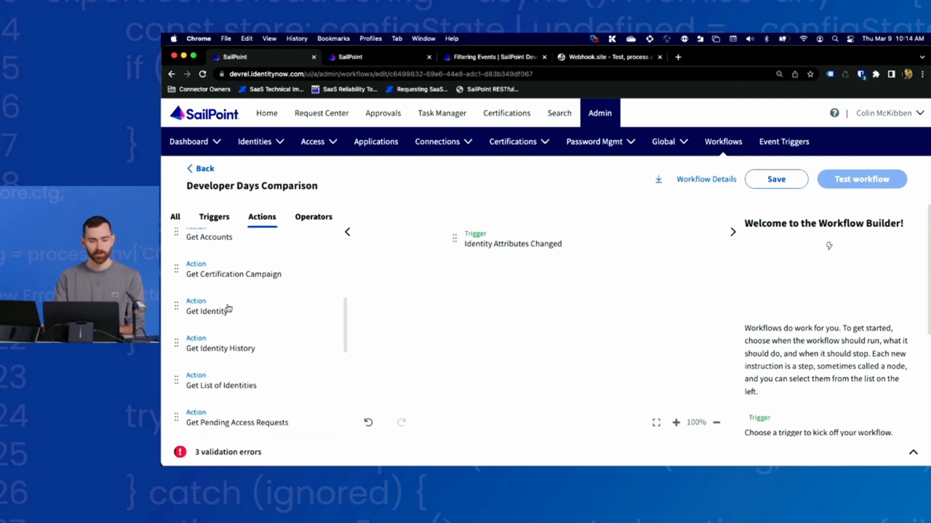
drag(228, 308, 447, 297)
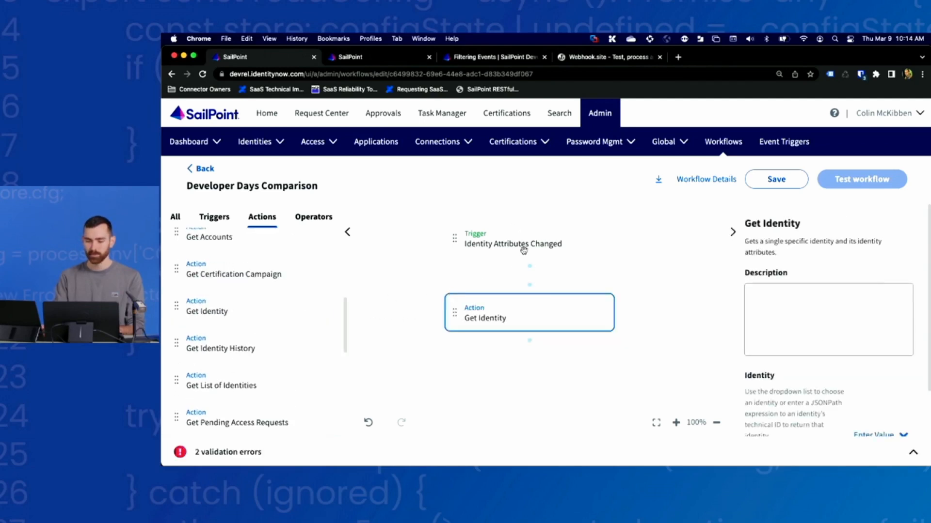
drag(528, 268, 528, 285)
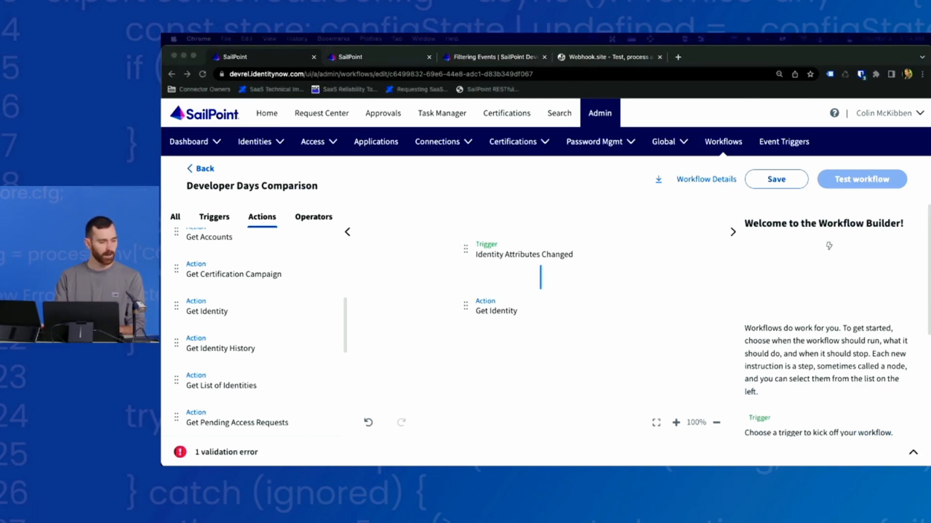
- Set the Get Identity action's Identity to the variable $.trigger.identity.id and save the workflow
click(547, 312)
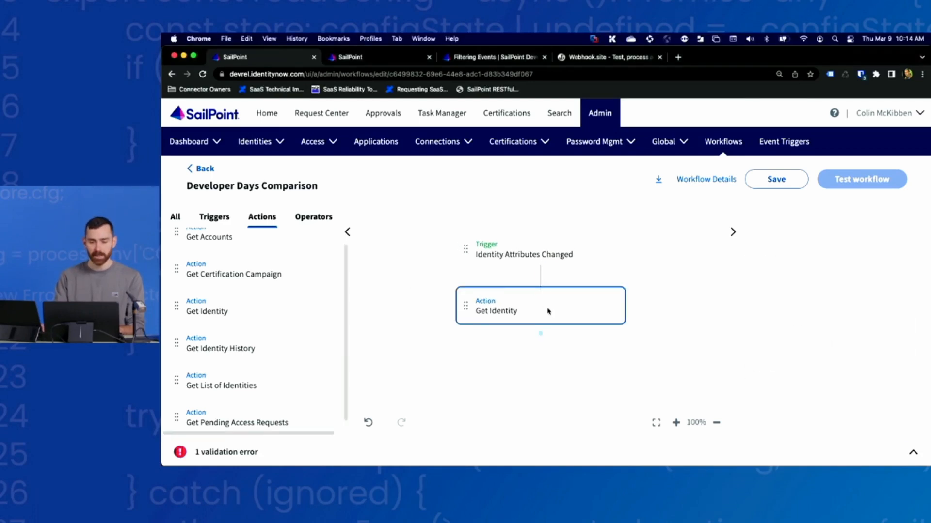
scroll(833, 383, down, 2)
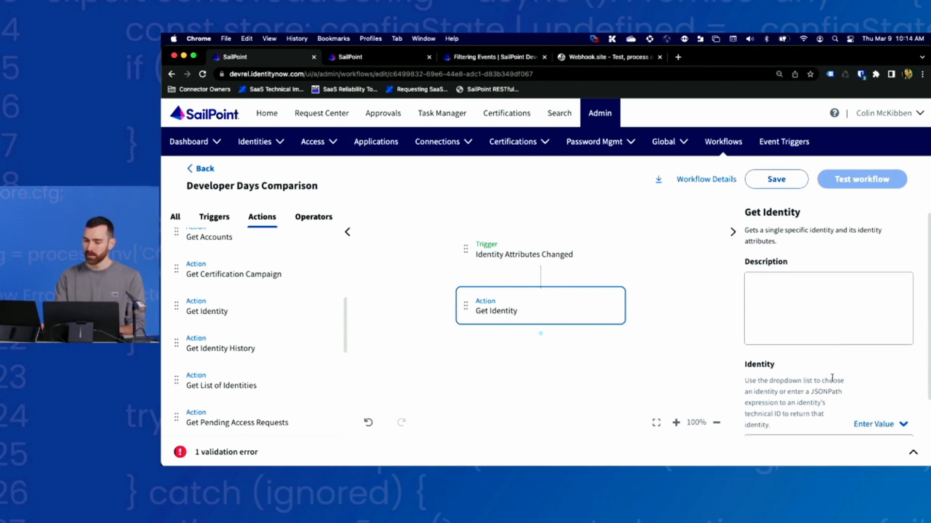
click(887, 381)
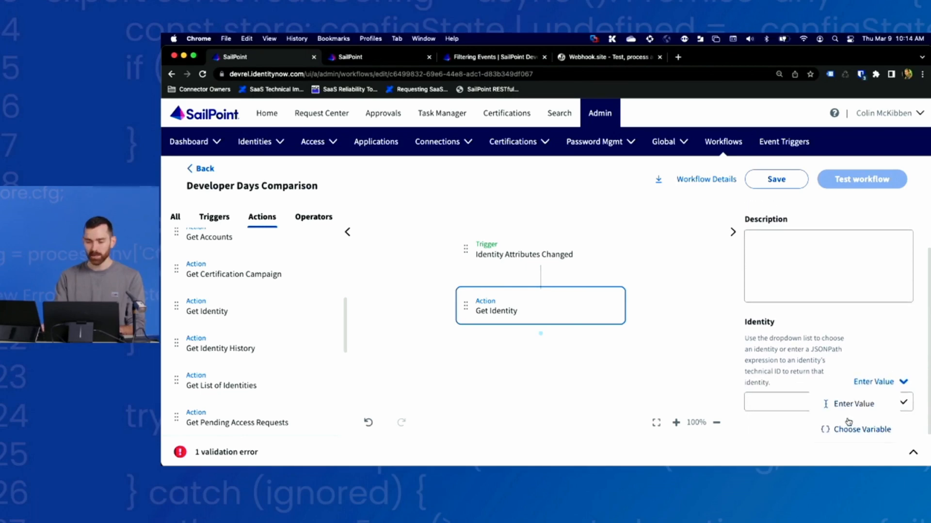
click(850, 429)
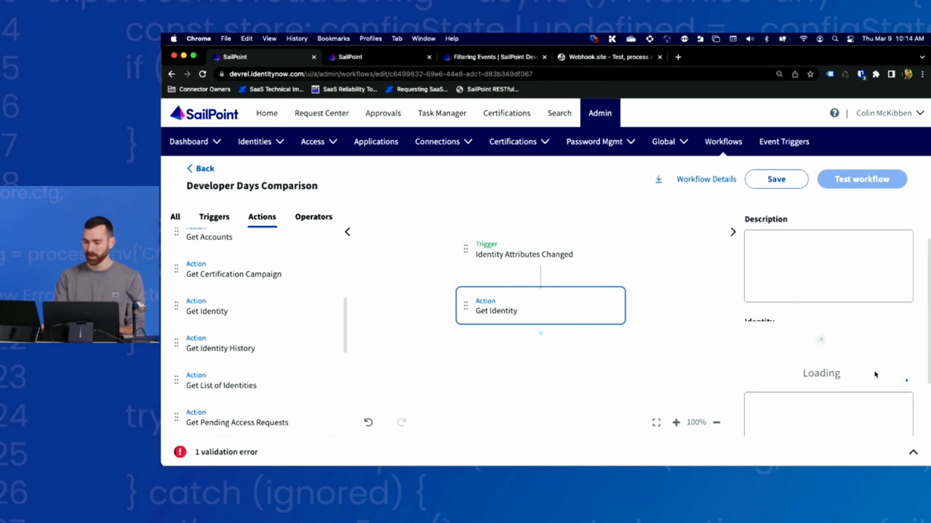
scroll(854, 345, down, 3)
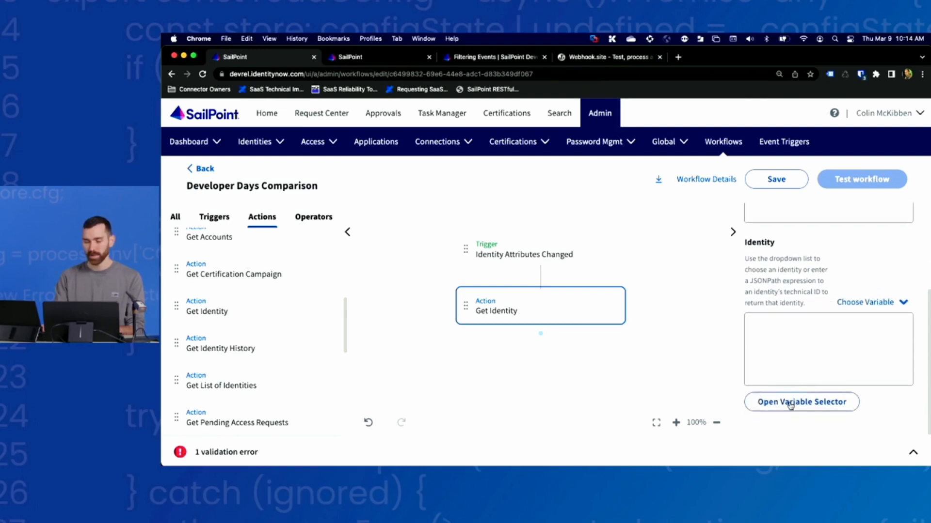
click(772, 324)
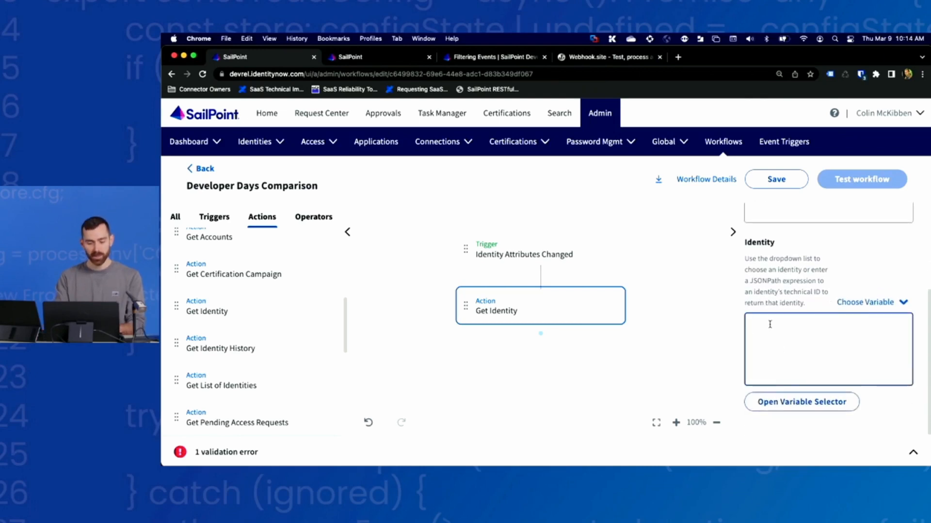
text($.trigger.identity.id)
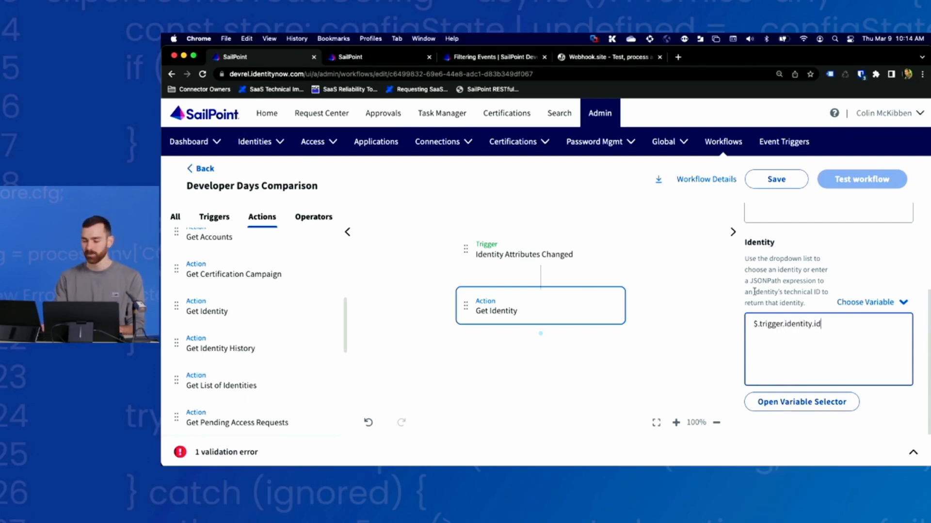
click(772, 184)
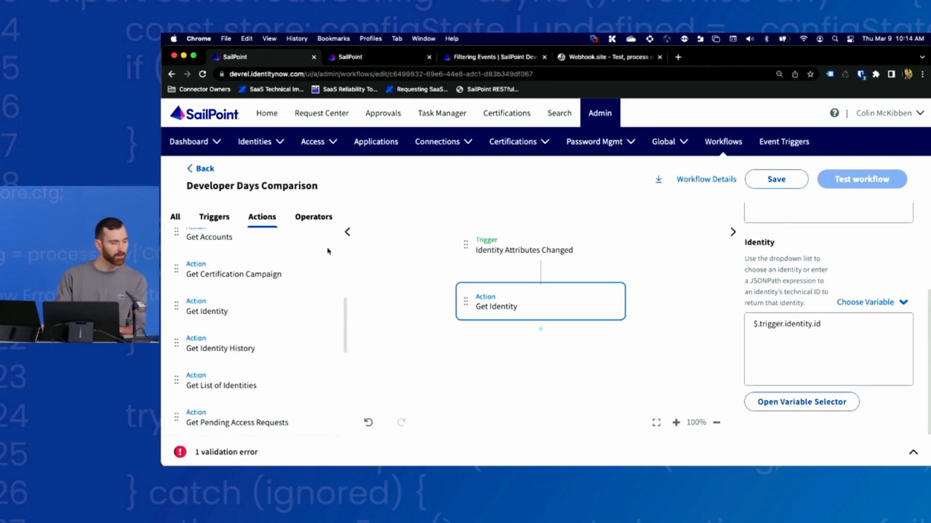
- Add a Verify Data Type operator below the Get Identity action and connect Get Identity to it
scroll(650, 313, down, 2)
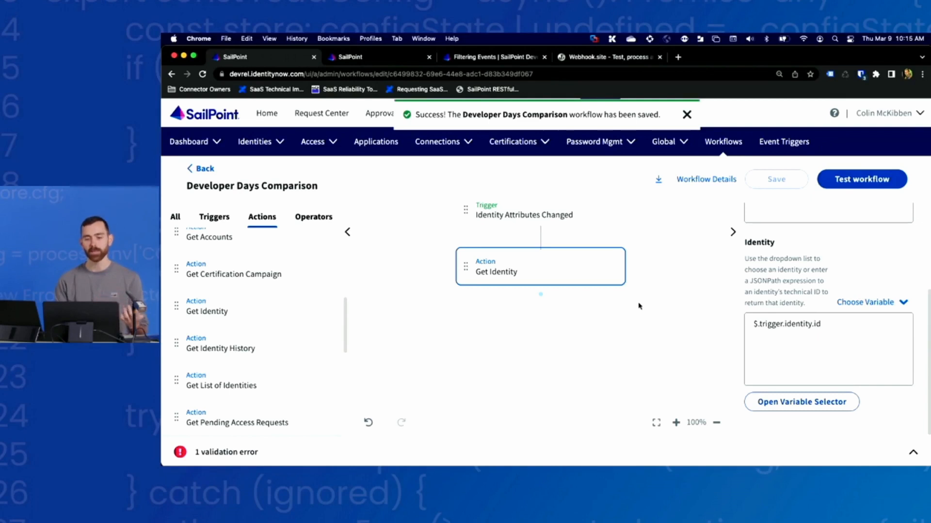
click(314, 217)
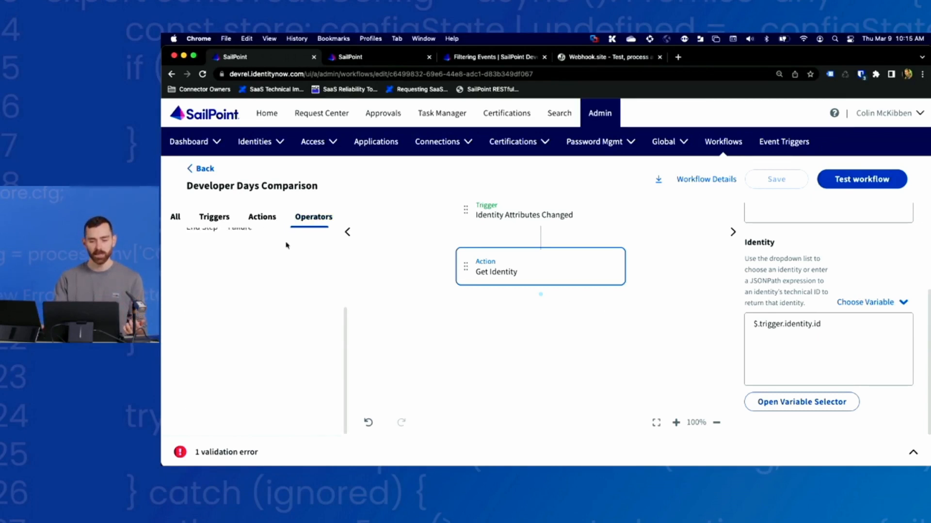
scroll(300, 291, up, 3)
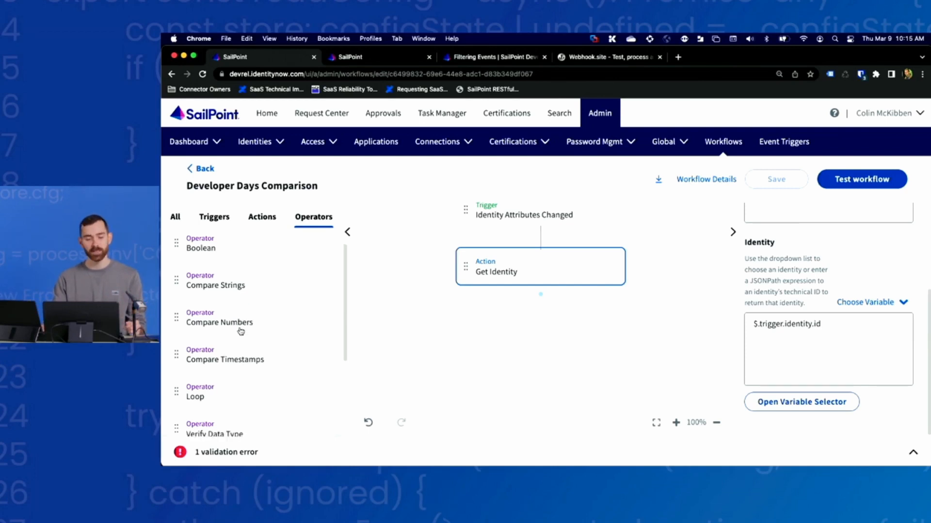
scroll(230, 354, down, 2)
scroll(233, 354, down, 5)
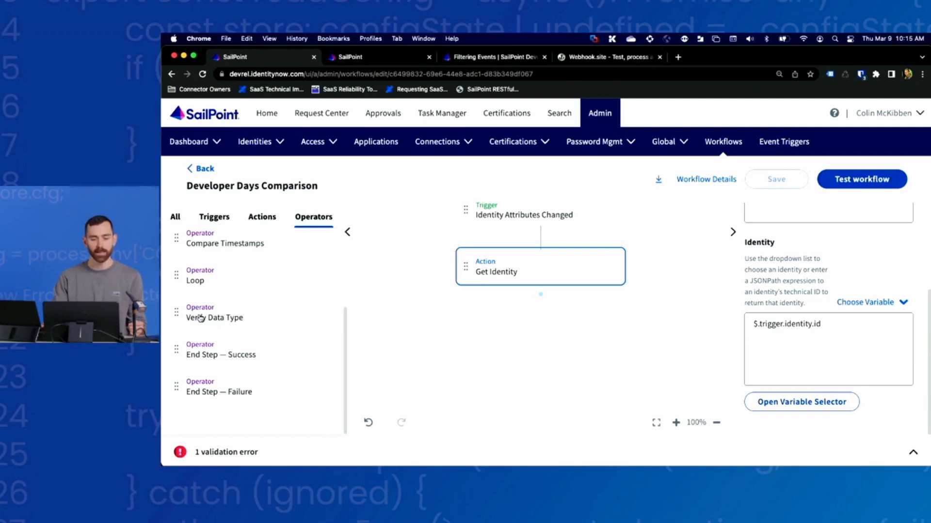
drag(200, 318, 540, 293)
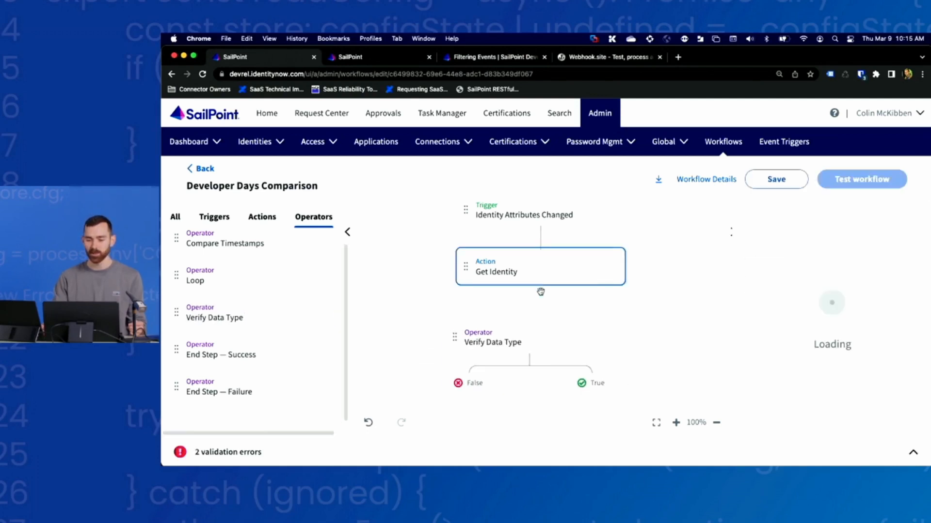
click(559, 318)
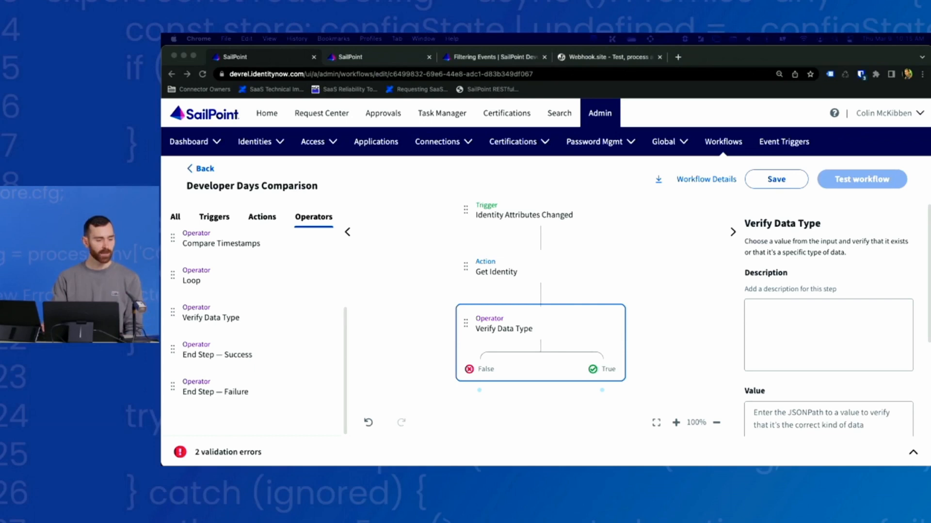
- Set the Verify Data Type operator's Value to the Get Identity step's managerRef id variable, $.getIdentity.managerRef.id
scroll(696, 352, down, 1)
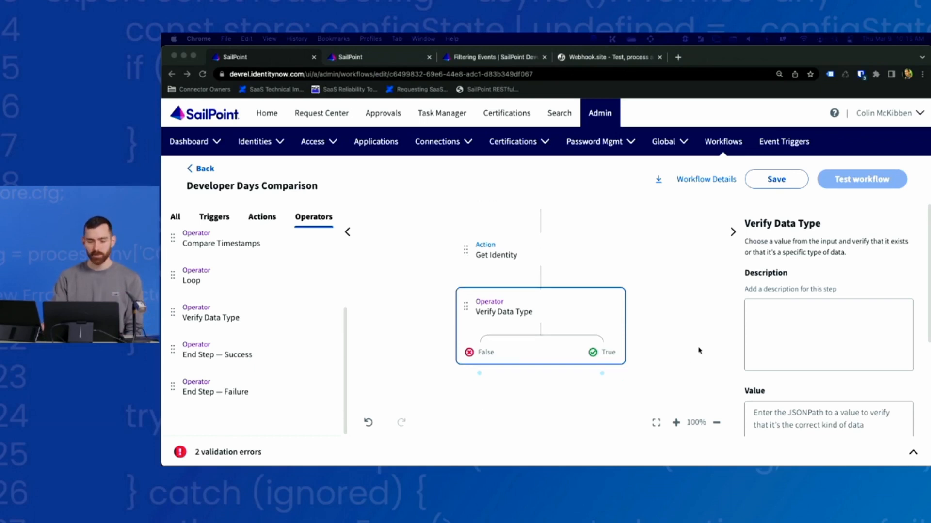
scroll(827, 342, down, 3)
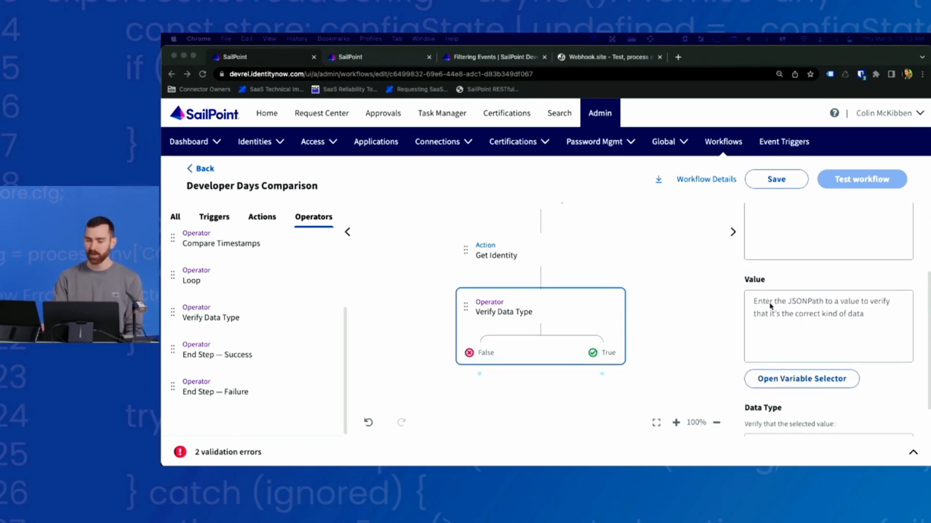
click(774, 306)
click(779, 314)
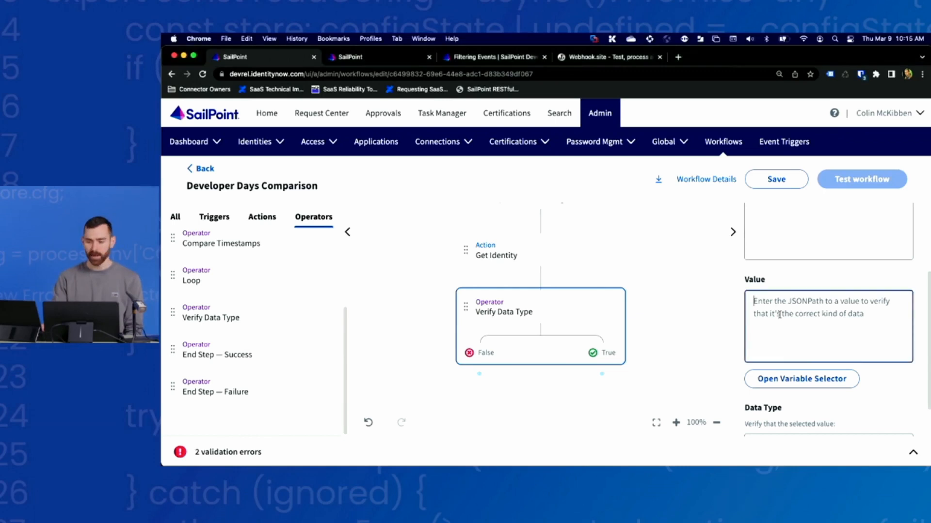
click(794, 383)
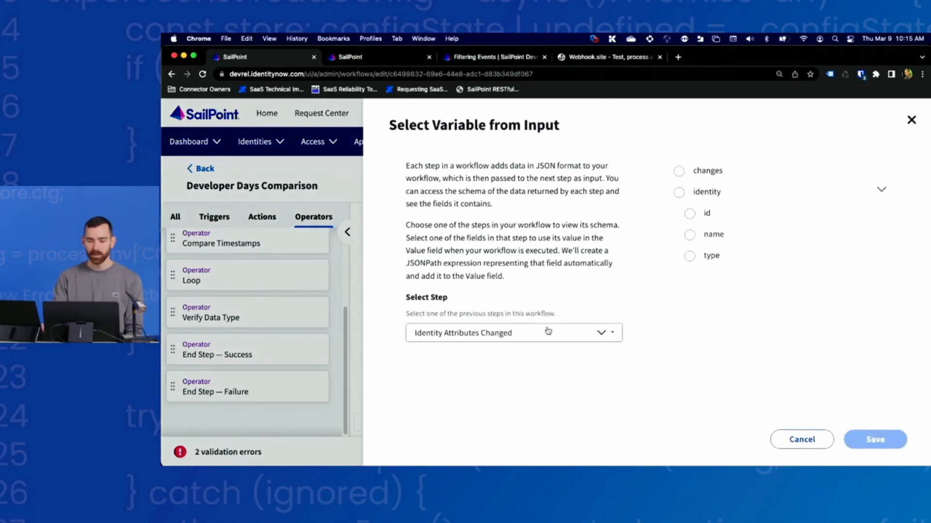
click(527, 337)
click(466, 376)
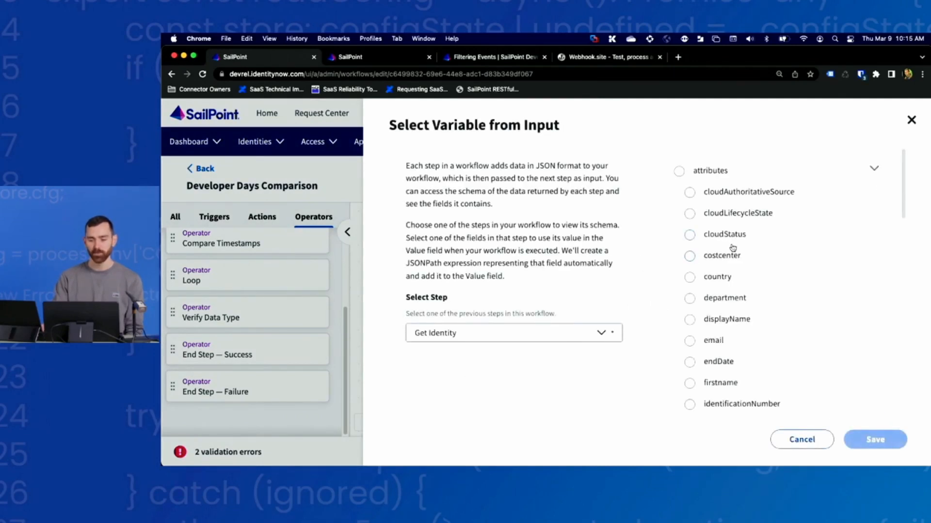
drag(904, 199, 897, 361)
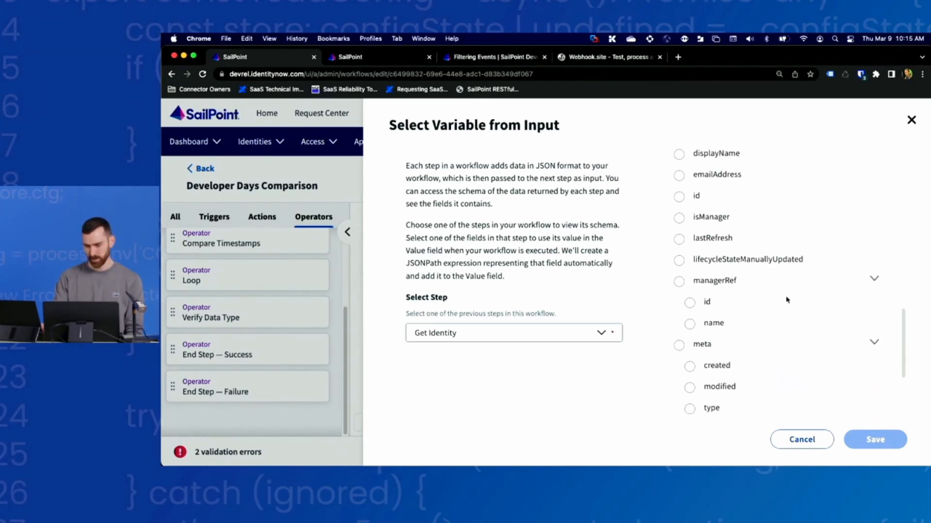
click(690, 304)
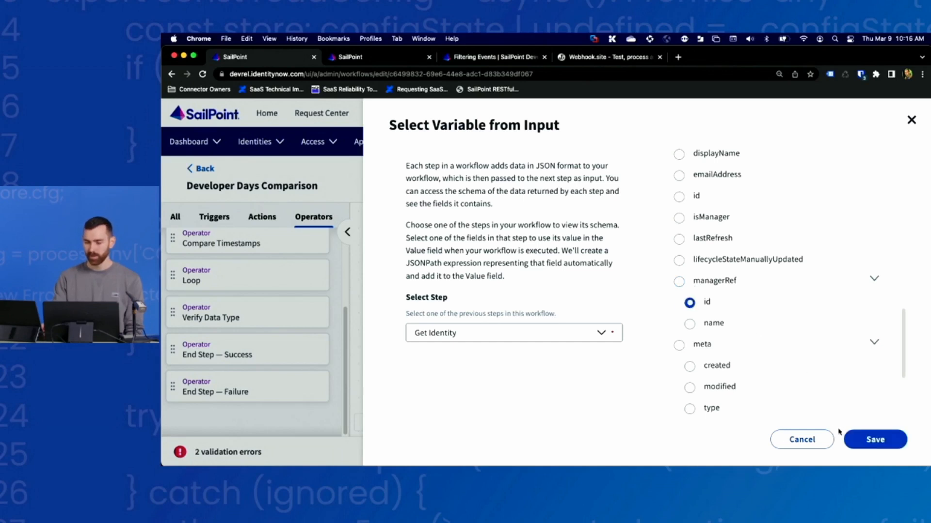
click(870, 440)
scroll(737, 393, down, 1)
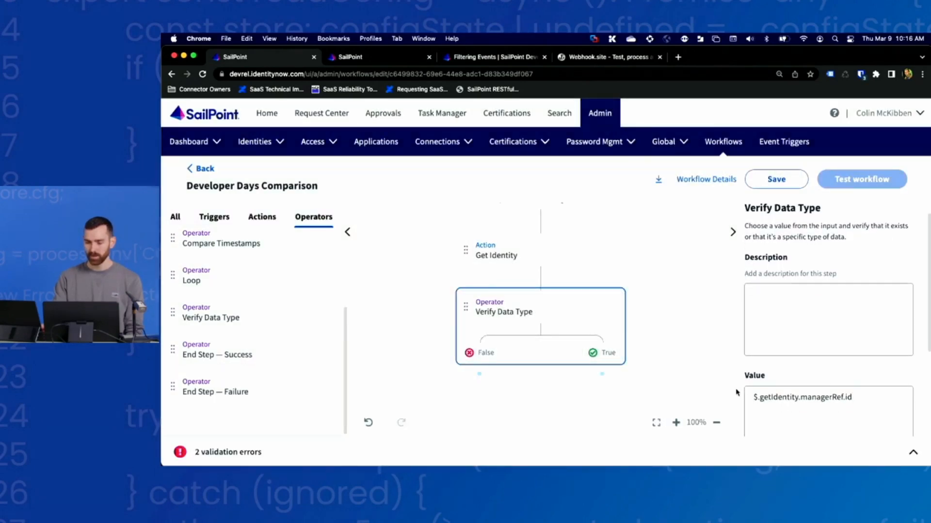
- Set the Verify Data Type operator's Data Type check to Exists and save the workflow
scroll(737, 392, down, 3)
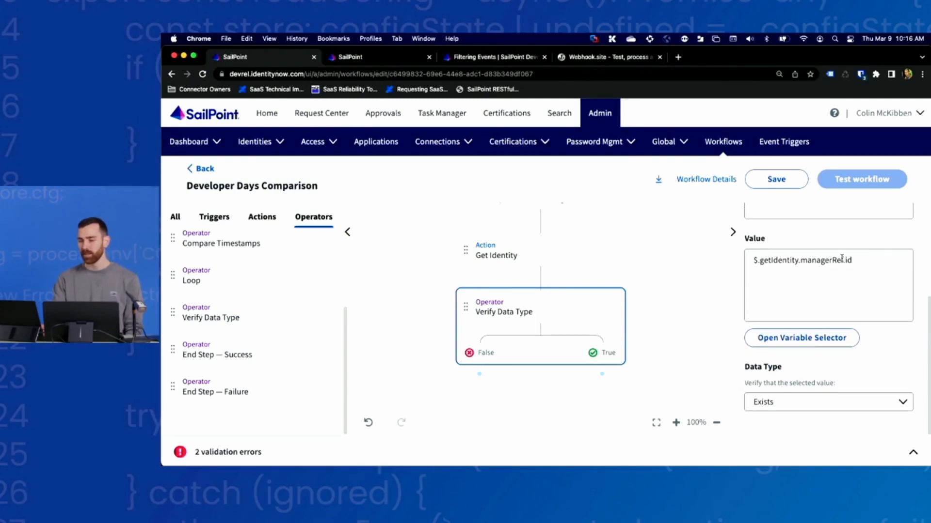
drag(864, 261, 803, 261)
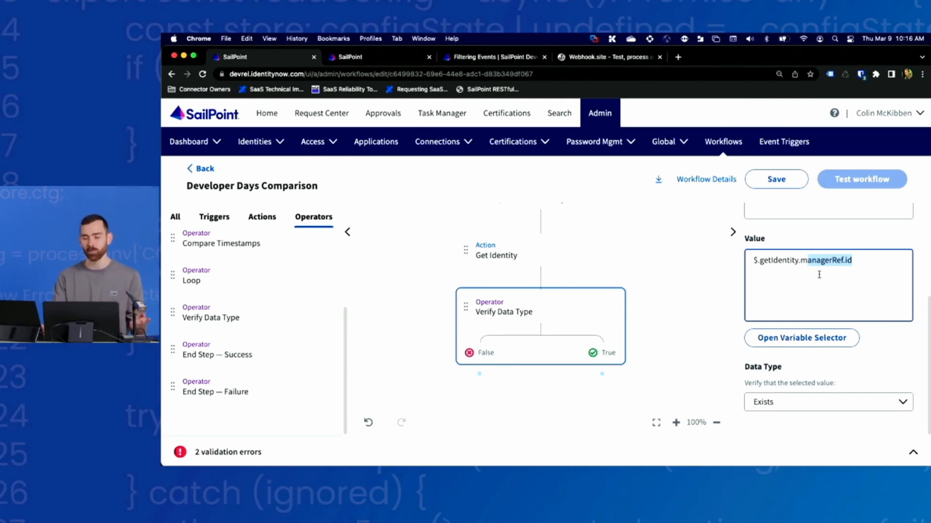
click(769, 402)
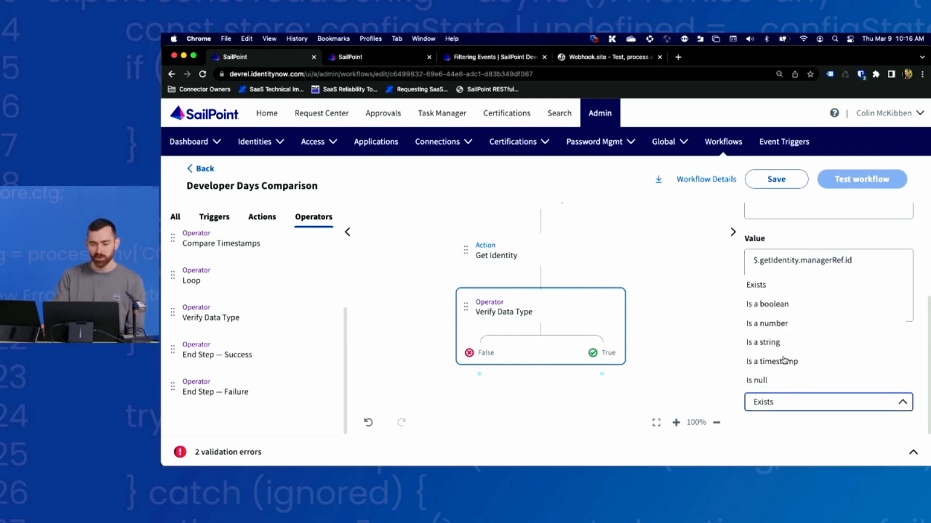
click(774, 286)
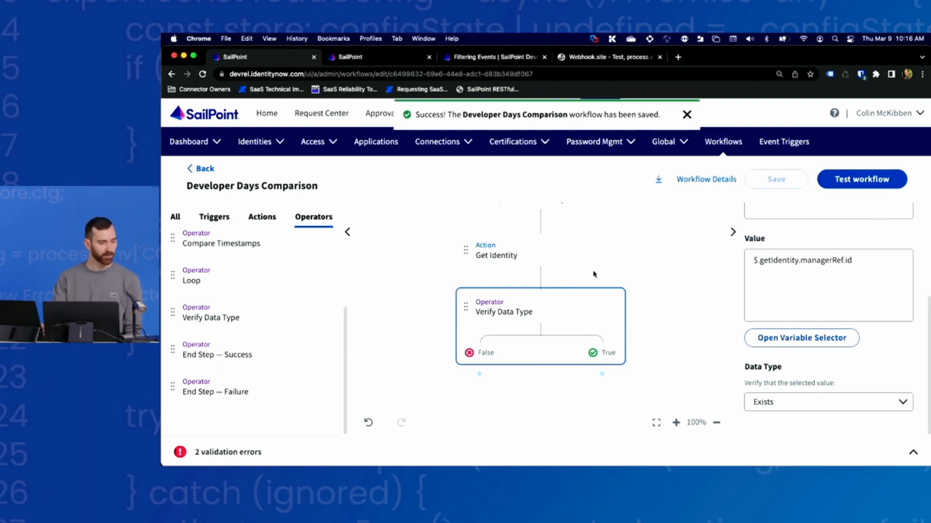
- Add a Send Email action below the Verify Data Type operator and connect its True branch to it
scroll(642, 342, down, 1)
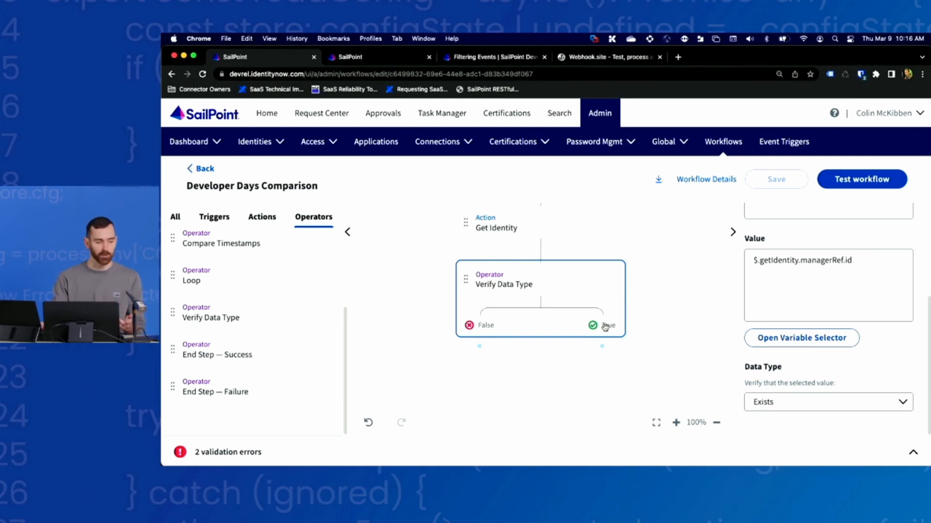
scroll(613, 357, down, 1)
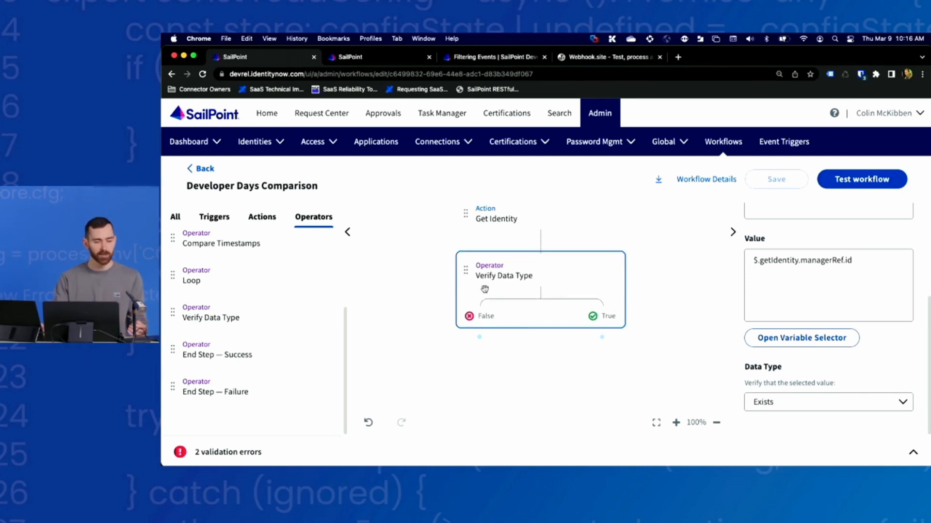
click(262, 217)
scroll(245, 363, down, 3)
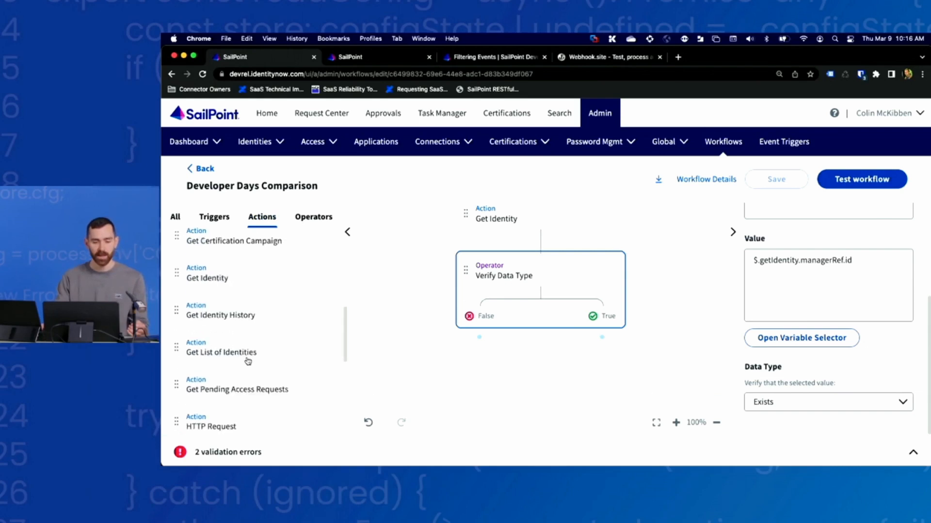
scroll(248, 361, down, 7)
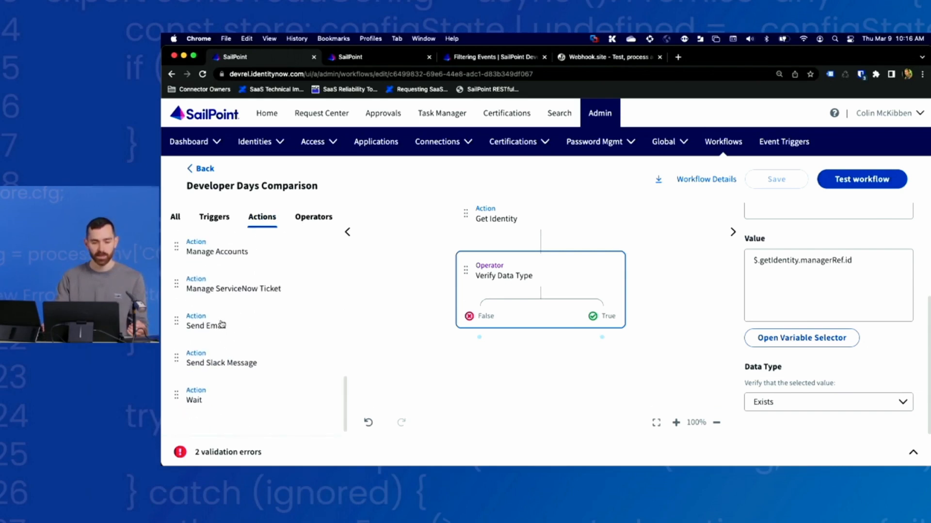
drag(220, 324, 638, 374)
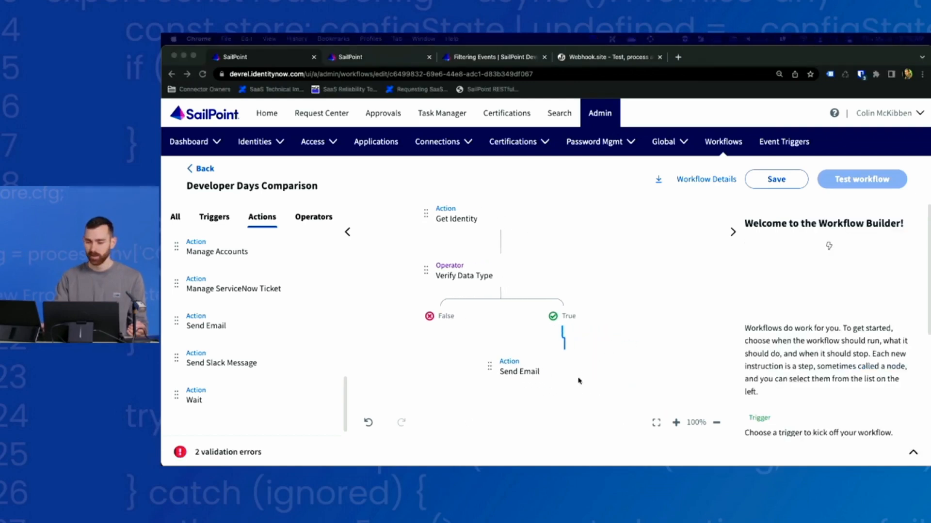
- Search for the signed-in administrator's account and choose its e-mail address as the Send Email action's recipient
click(591, 371)
scroll(738, 361, down, 2)
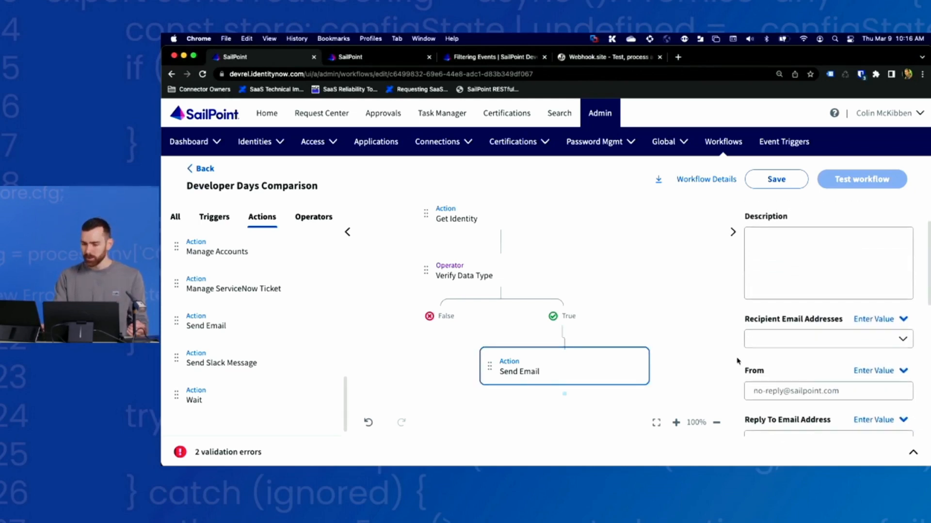
scroll(737, 361, down, 1)
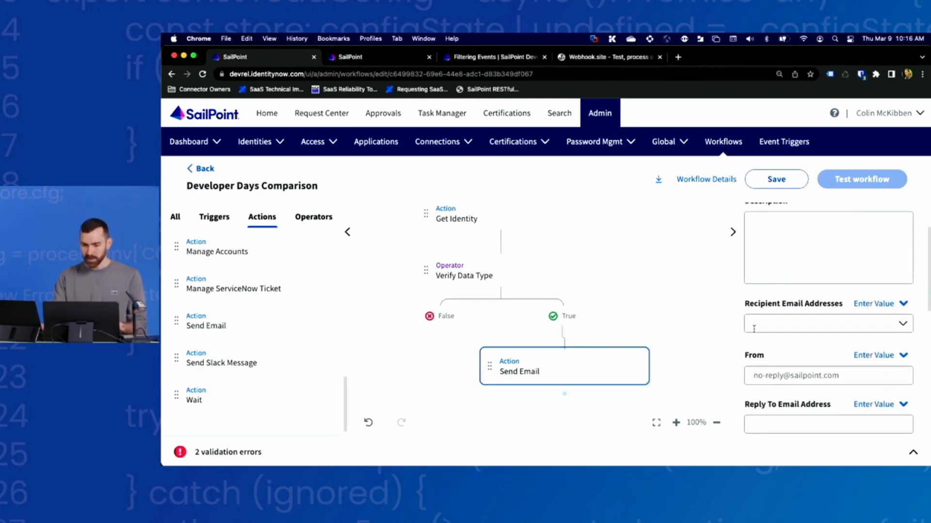
click(873, 323)
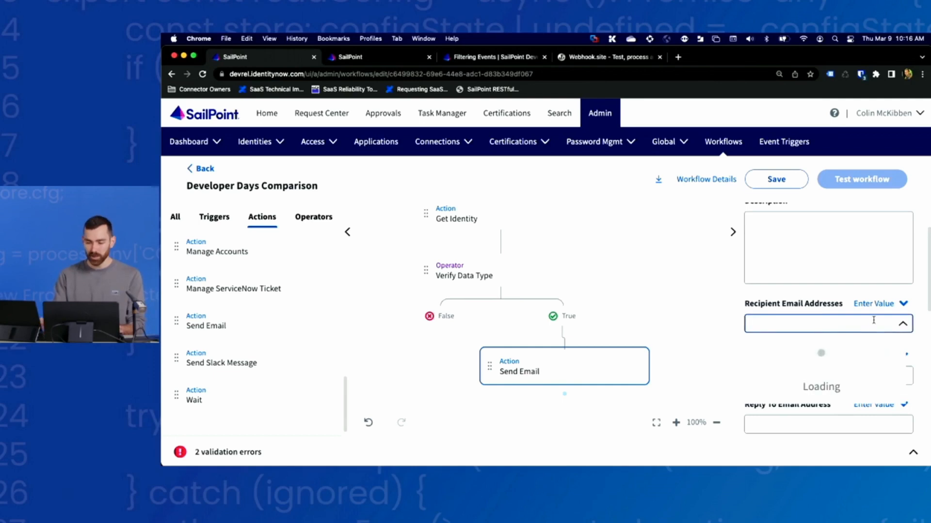
text(colin)
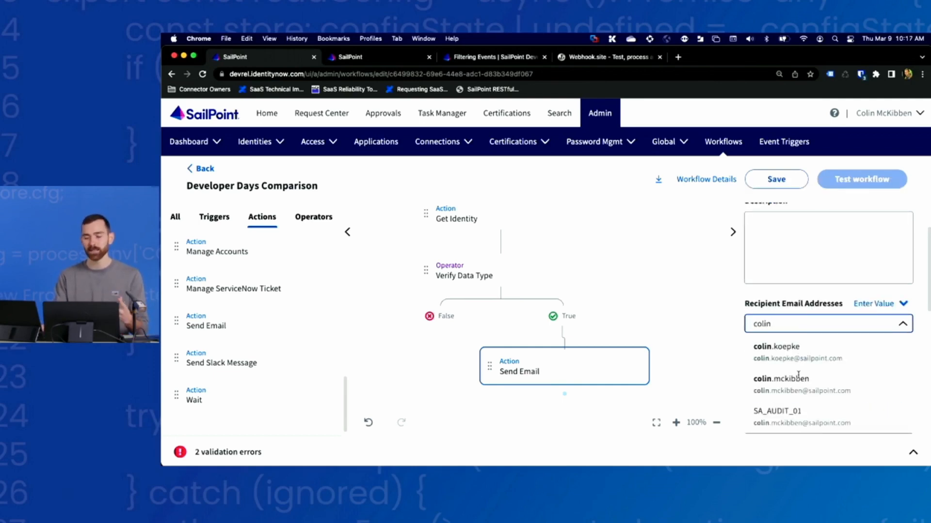
click(792, 383)
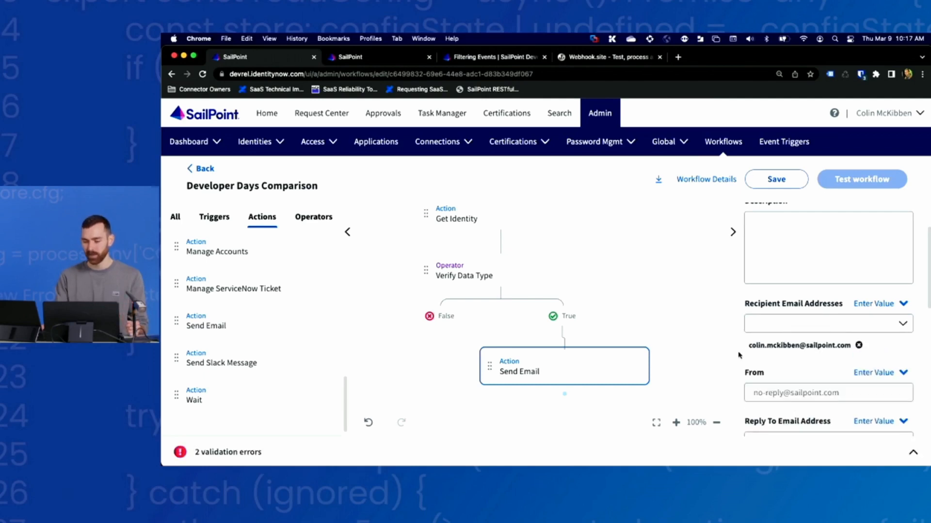
- Start the Send Email action's subject with the text "Welcome to"
scroll(739, 354, down, 2)
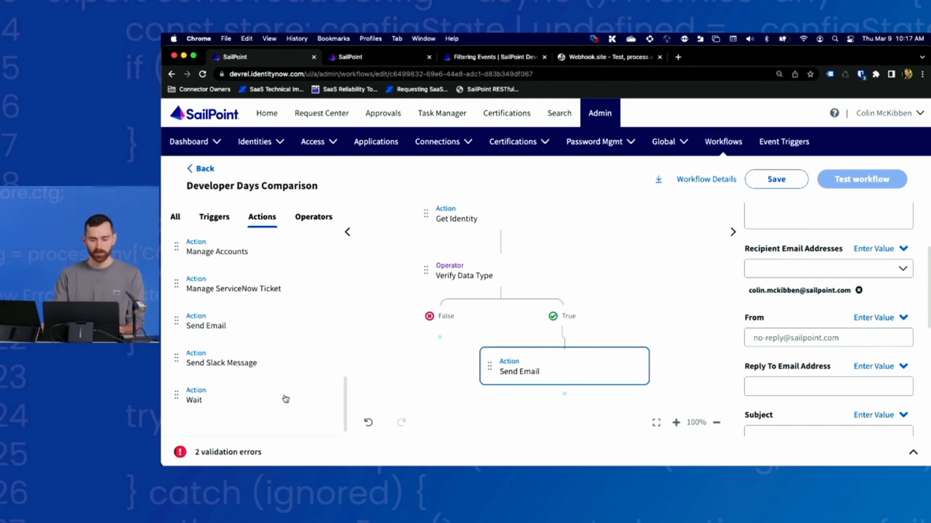
scroll(749, 367, down, 3)
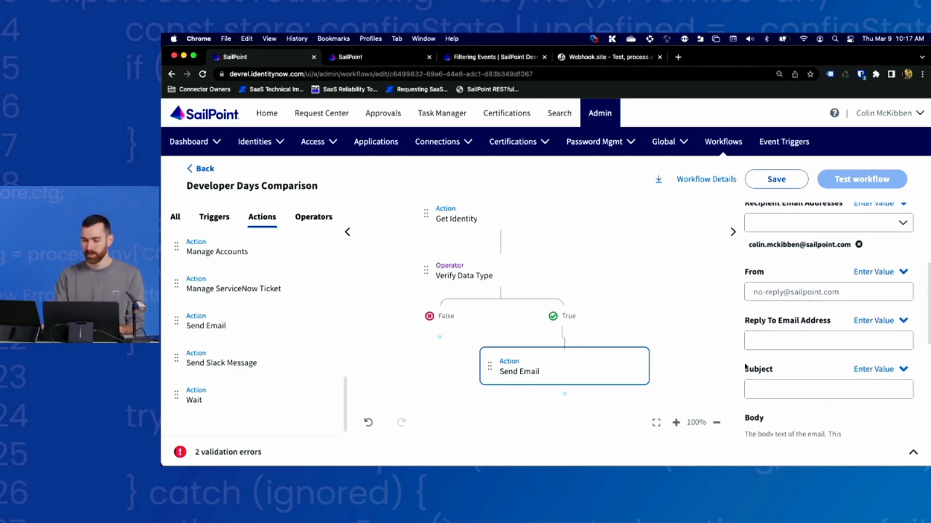
click(774, 342)
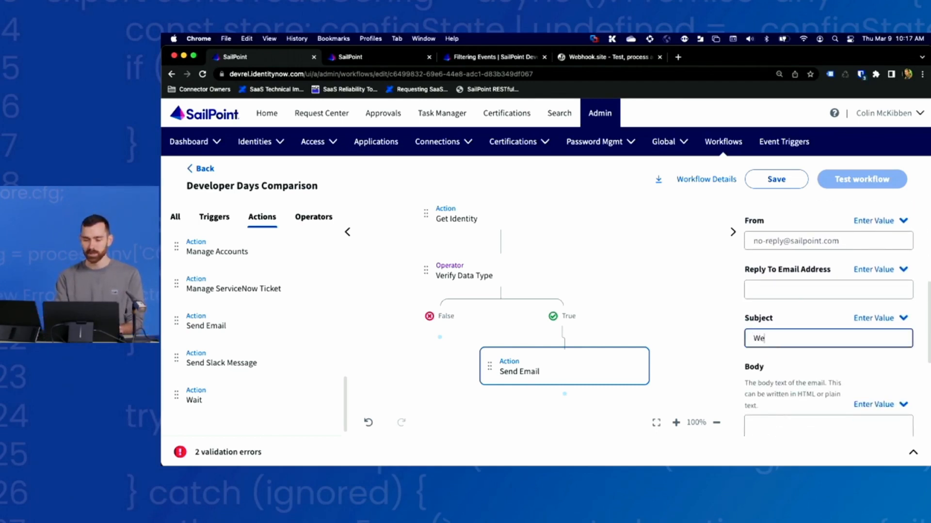
text(Welcome to)
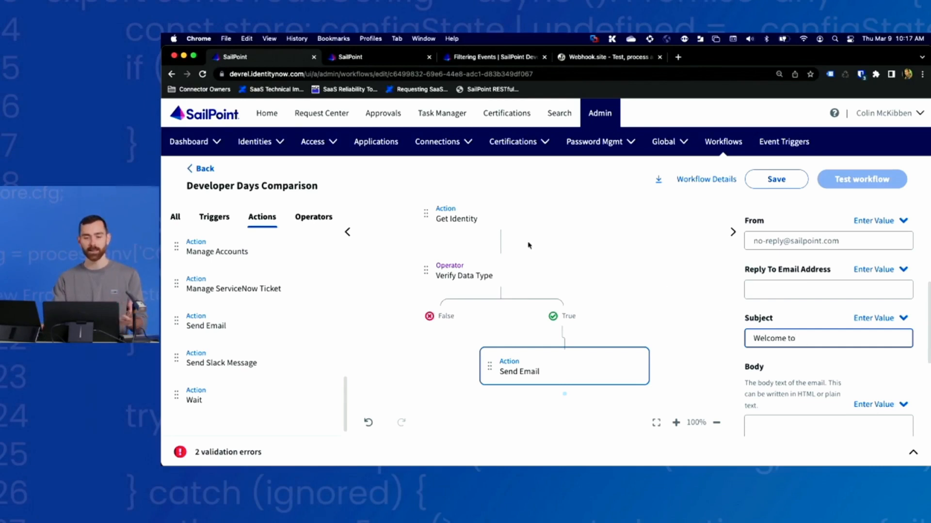
- Complete the email subject with the Get Identity step's department attribute as the inline variable {{$.getIdentity.attributes.department}}
scroll(531, 250, up, 3)
scroll(662, 297, down, 4)
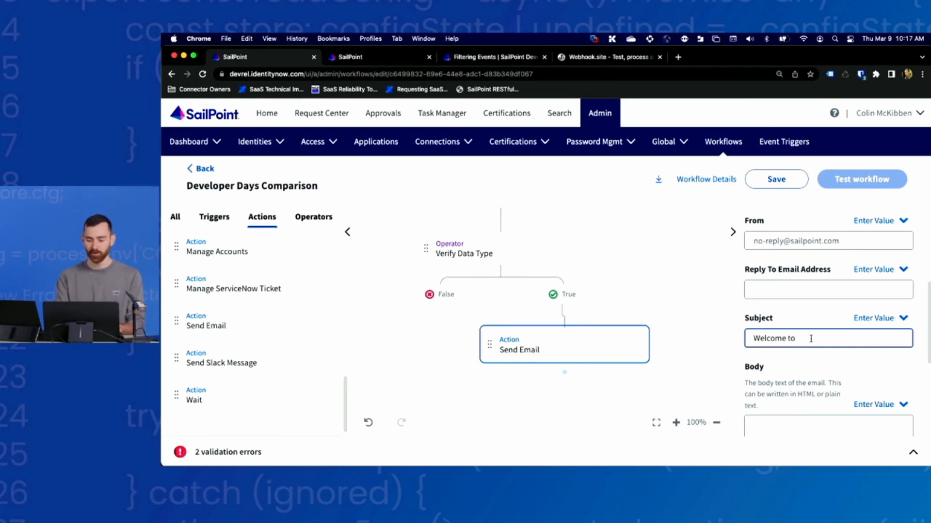
text({{)
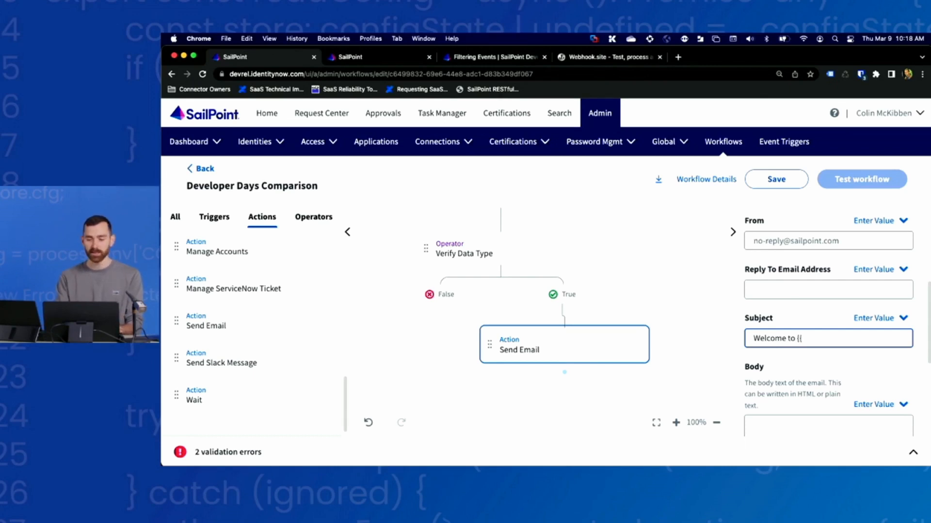
text($.g)
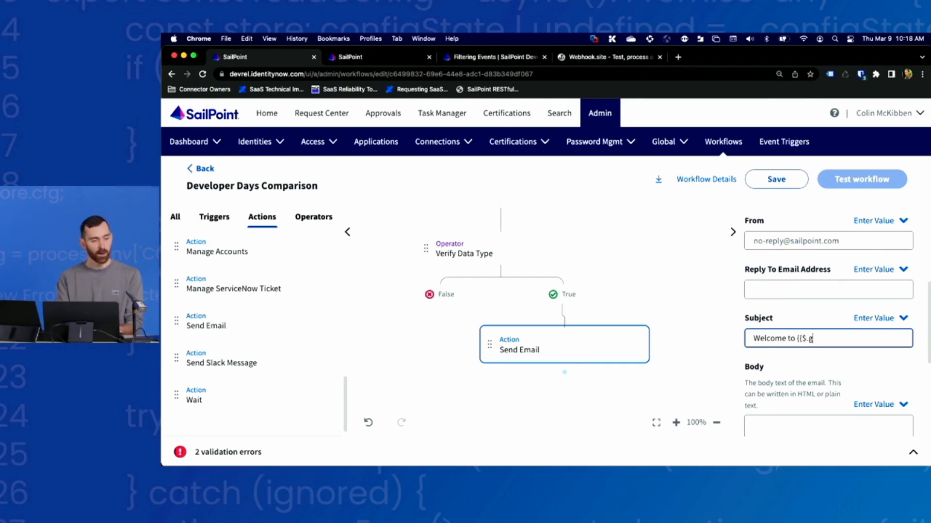
text(etIdentity)
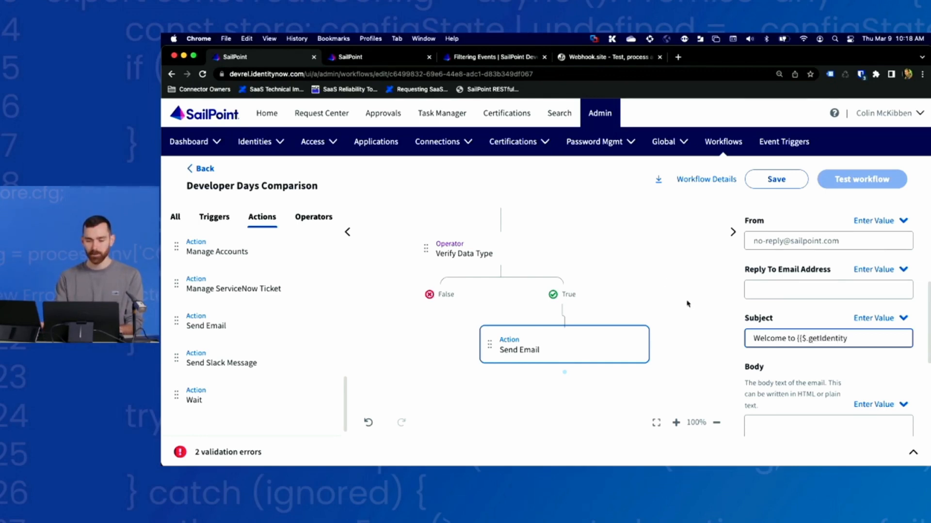
scroll(654, 280, up, 2)
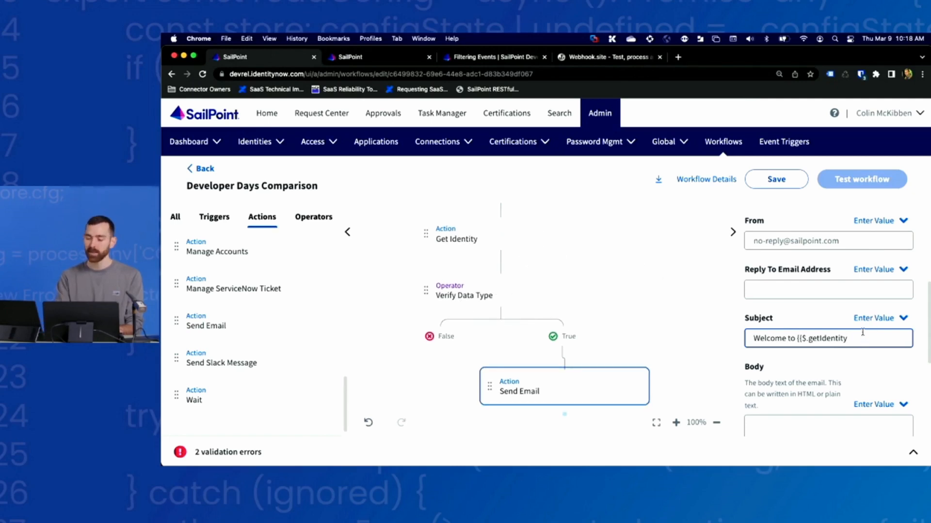
text(ty.attribute)
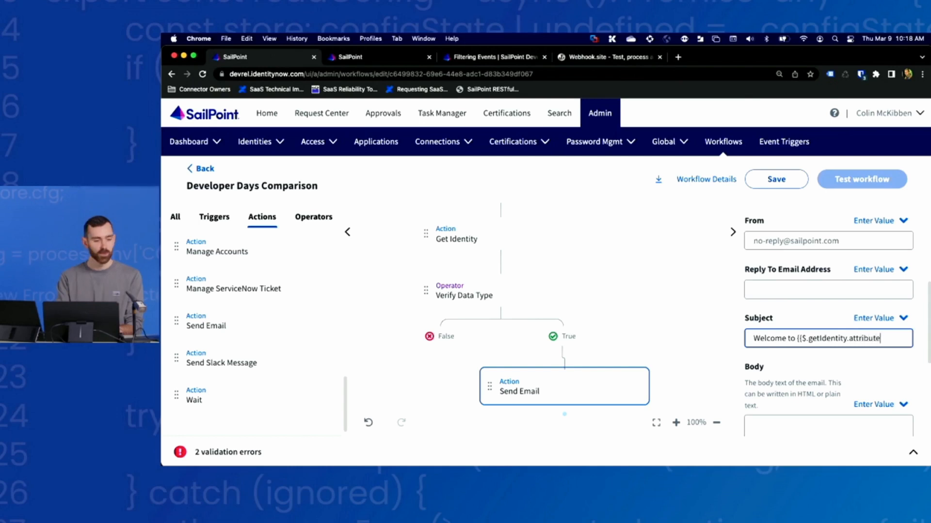
text(s.department)
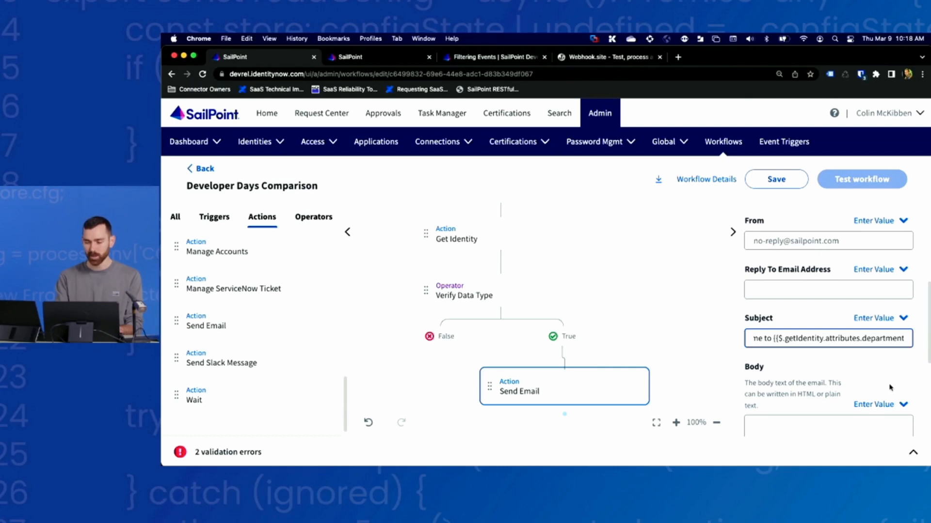
text(}})
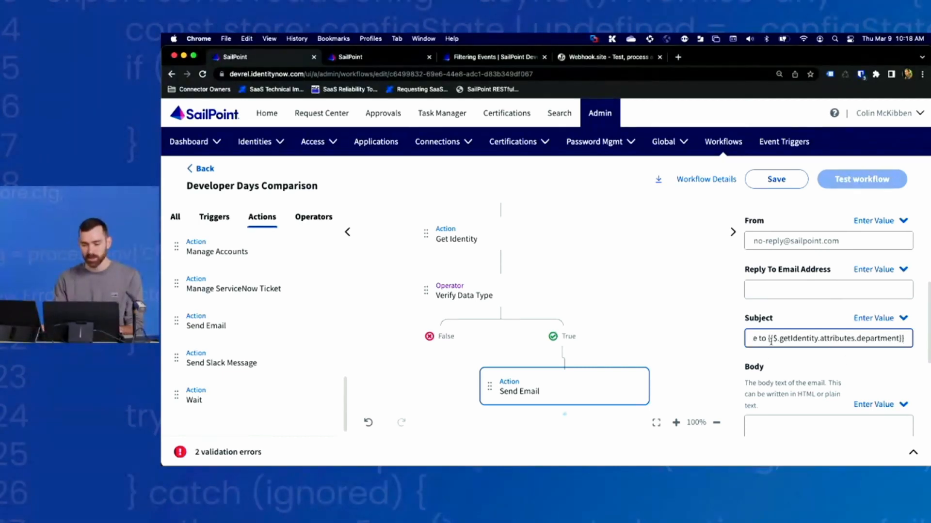
drag(768, 338, 905, 341)
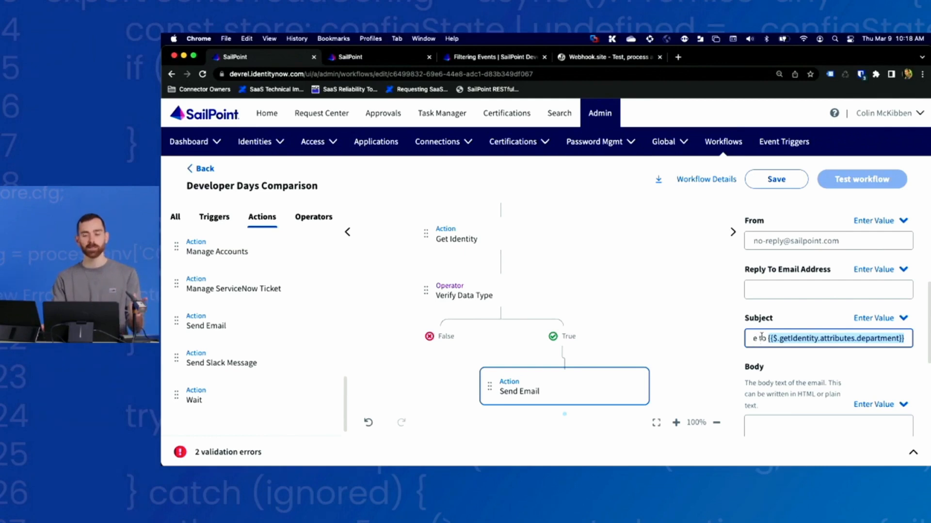
click(907, 339)
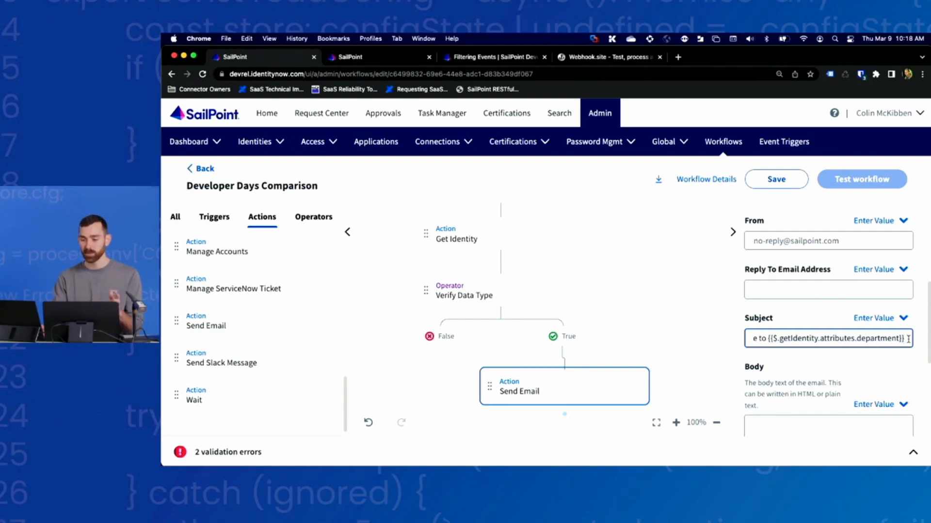
mouse_move(908, 339)
mouse_down()
mouse_move(721, 343)
mouse_move(902, 341)
mouse_up()
click(774, 338)
click(804, 339)
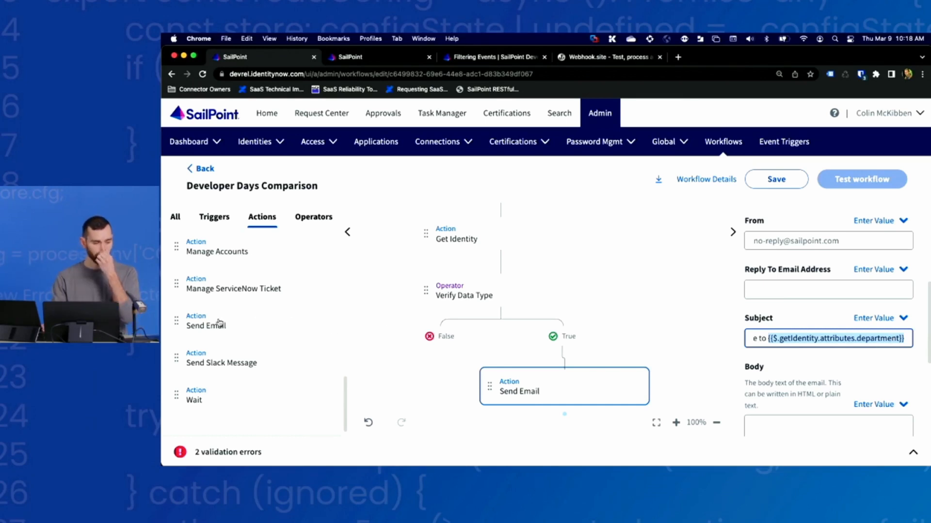
key(super+Tab)
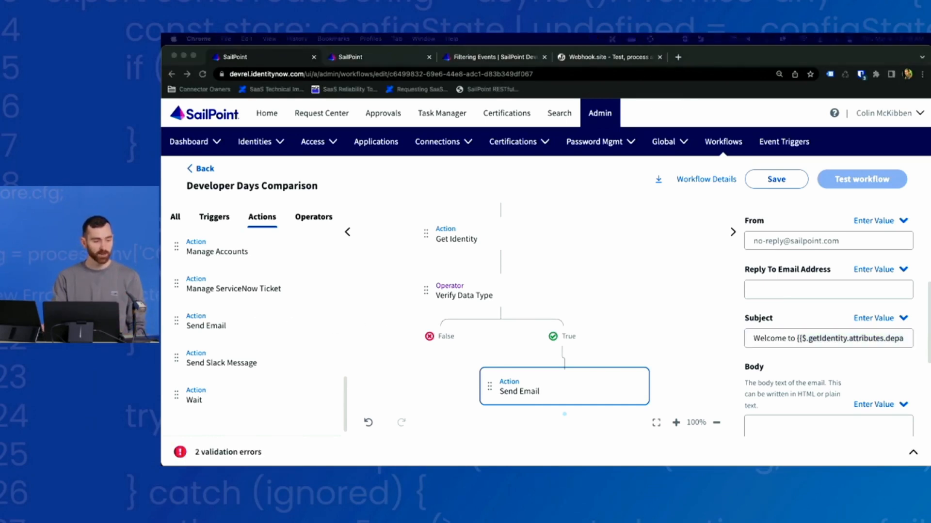
- Begin the Send Email action's body with "Welcome to the {{$.getIdentity.attributes.department}}"
scroll(784, 353, down, 1)
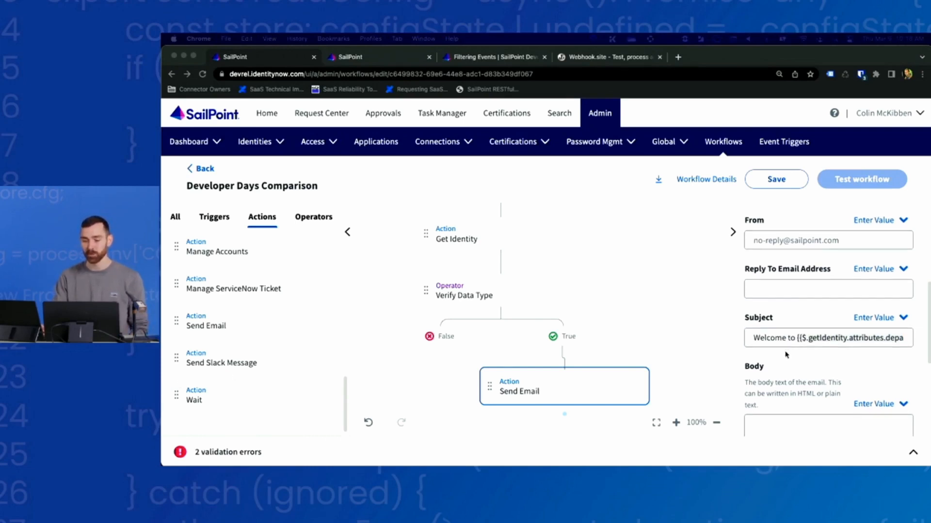
scroll(785, 356, down, 6)
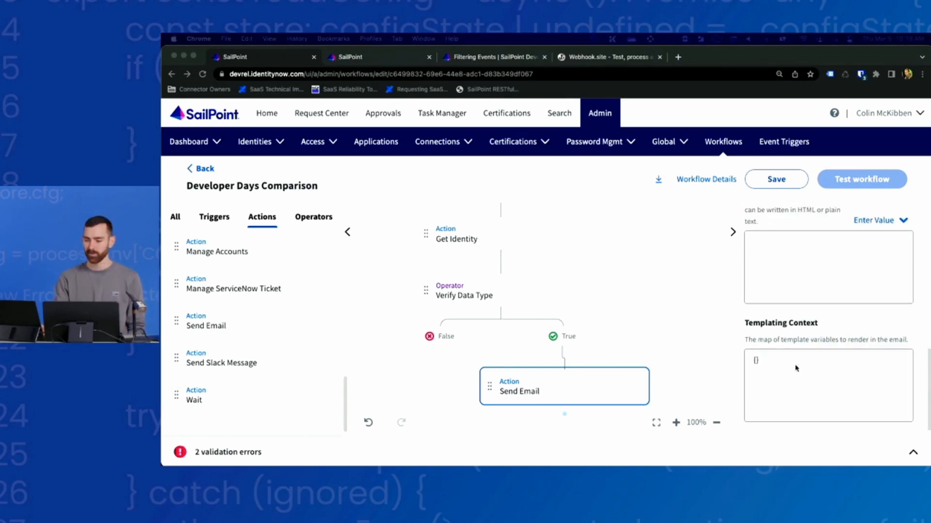
scroll(785, 322, up, 2)
click(770, 308)
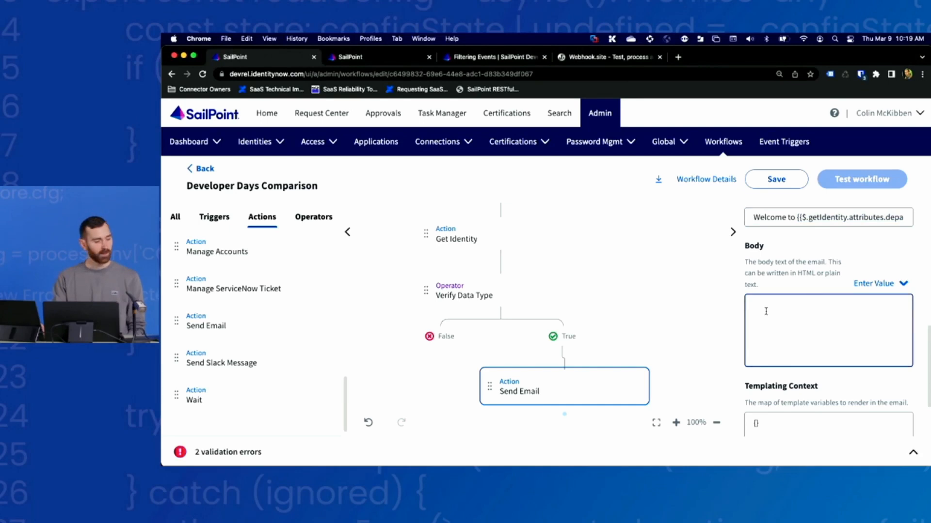
text(Weclom)
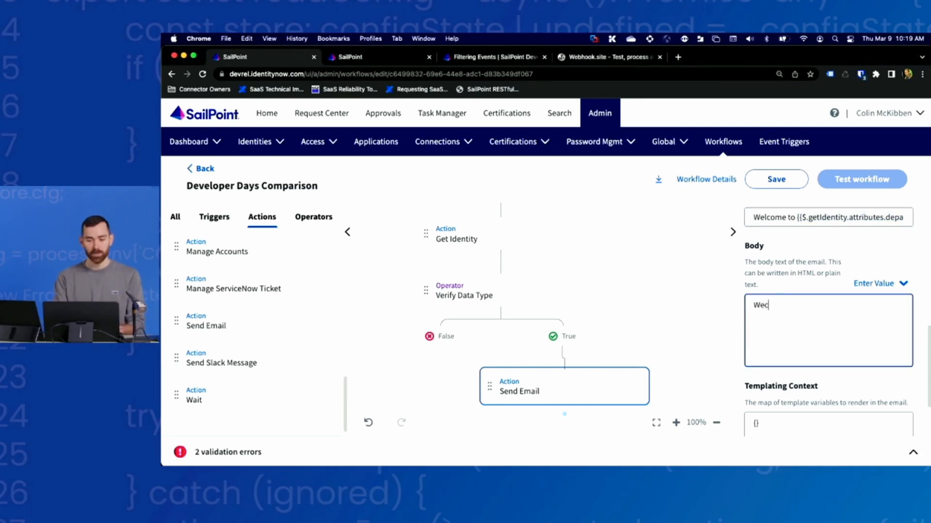
key(BackSpace)
key(BackSpace)
key(BackSpace)
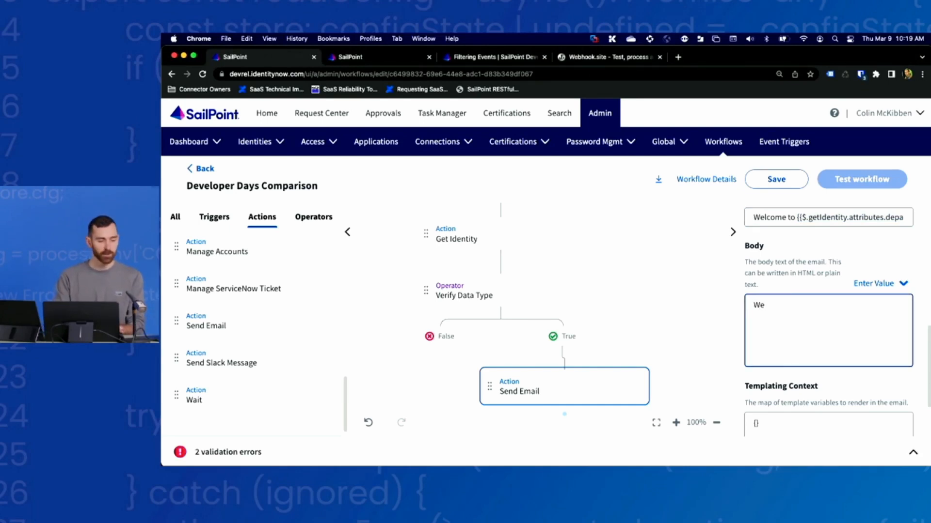
text(lcome t)
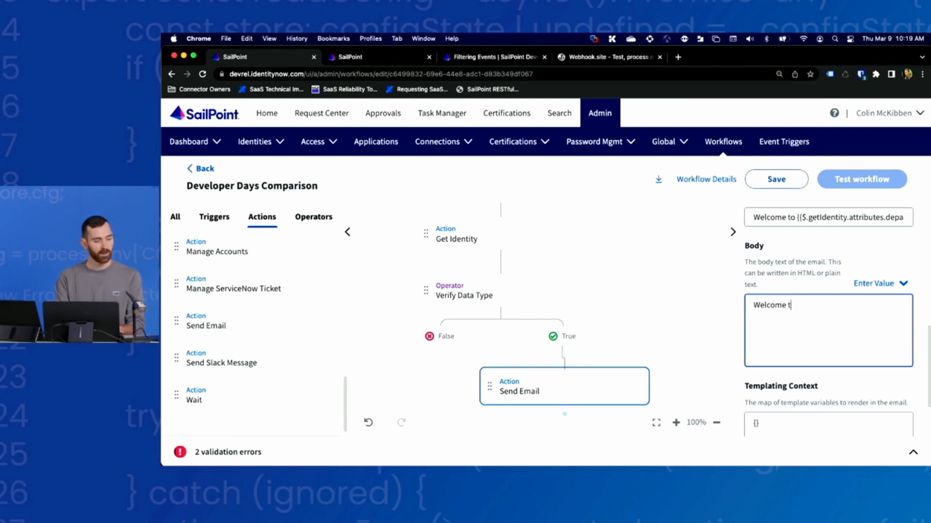
text(o the {{)
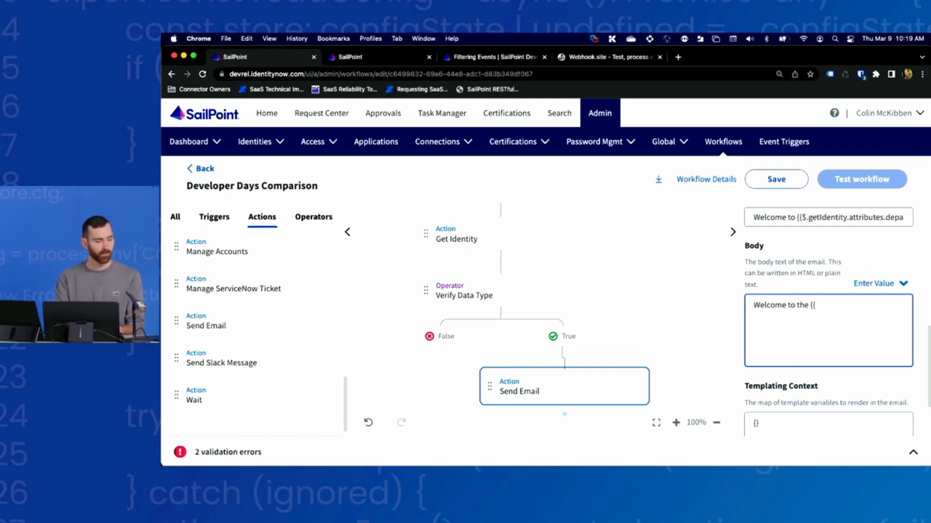
text($.getI)
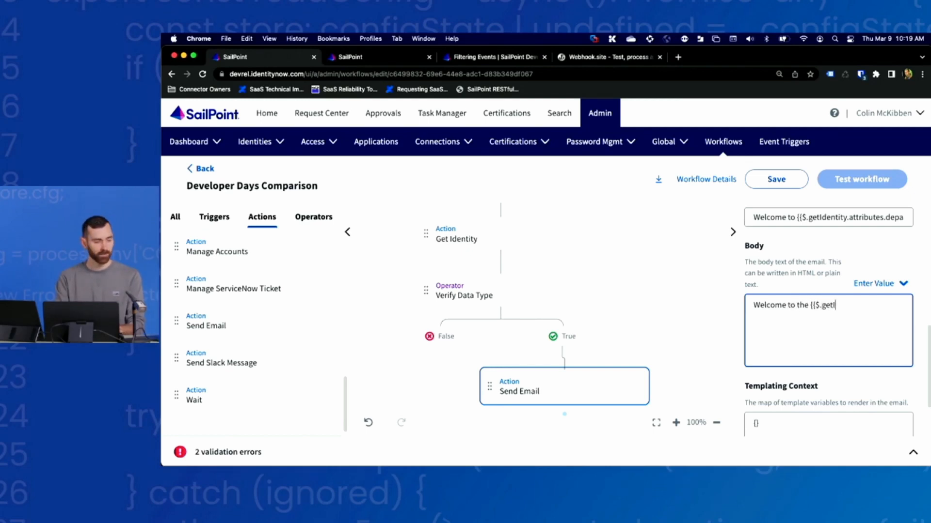
text(dentity.attributes.departm)
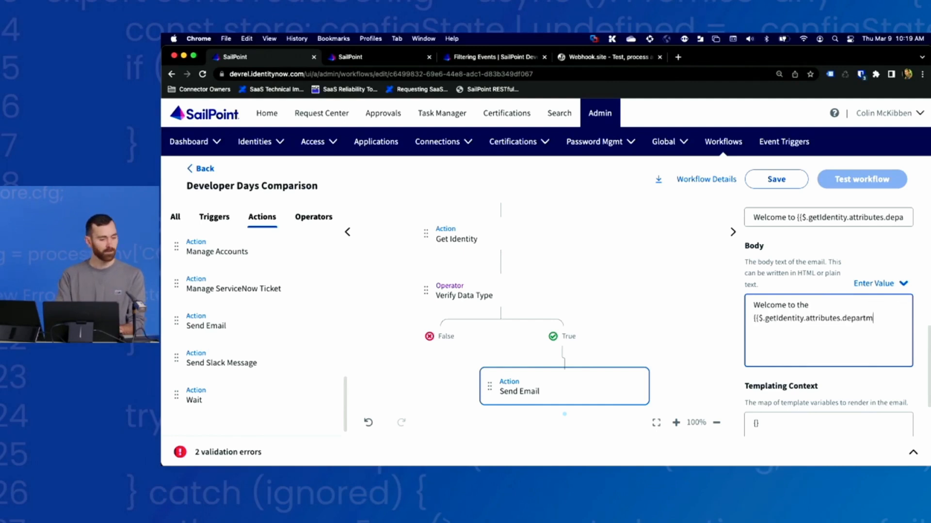
text(ent)
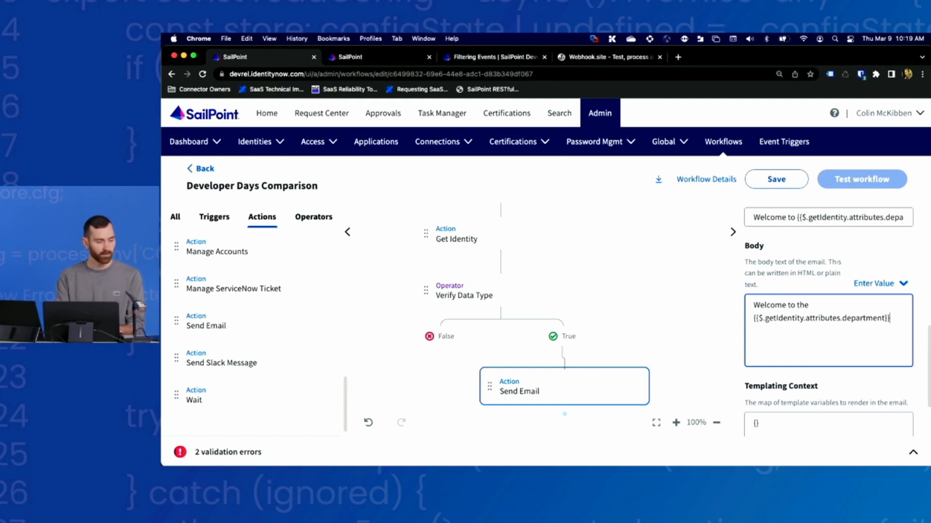
- Continue the email body with "department. Your manager is {{$.getIdentity.managerRef.name}}."
text(}} depar)
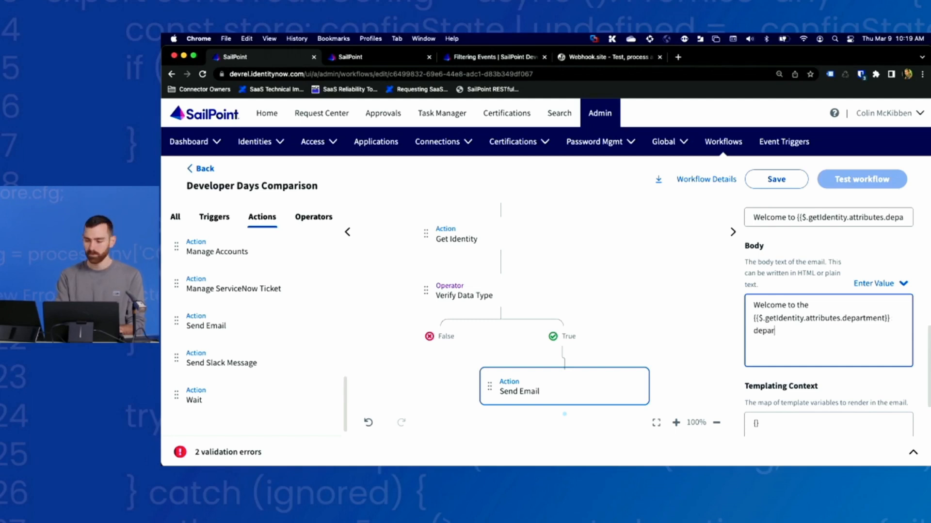
text(tment.  Your manager is)
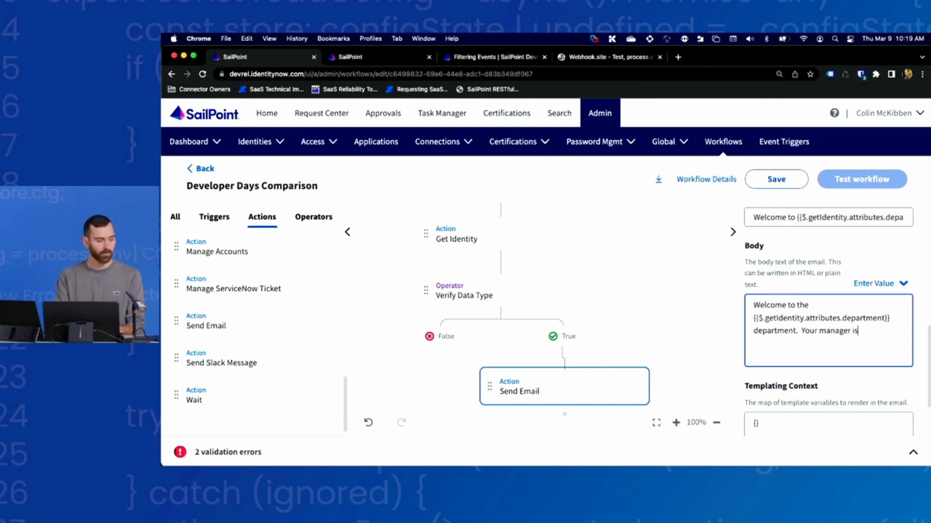
text( {{$.get)
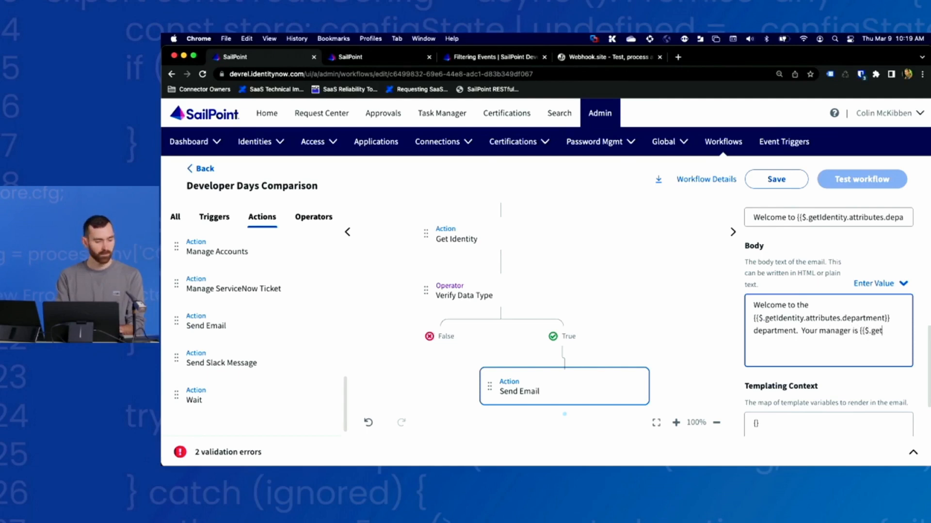
text(Identity.m)
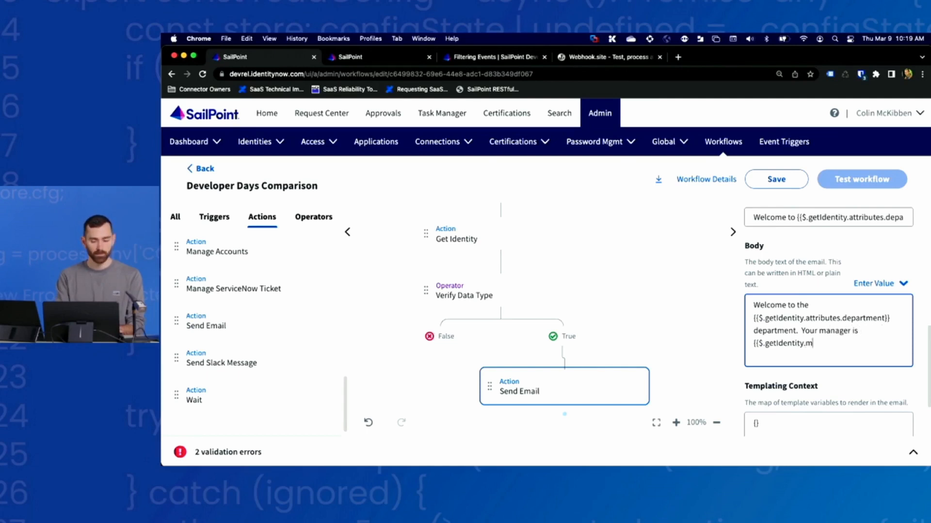
text(anagerRef.name)
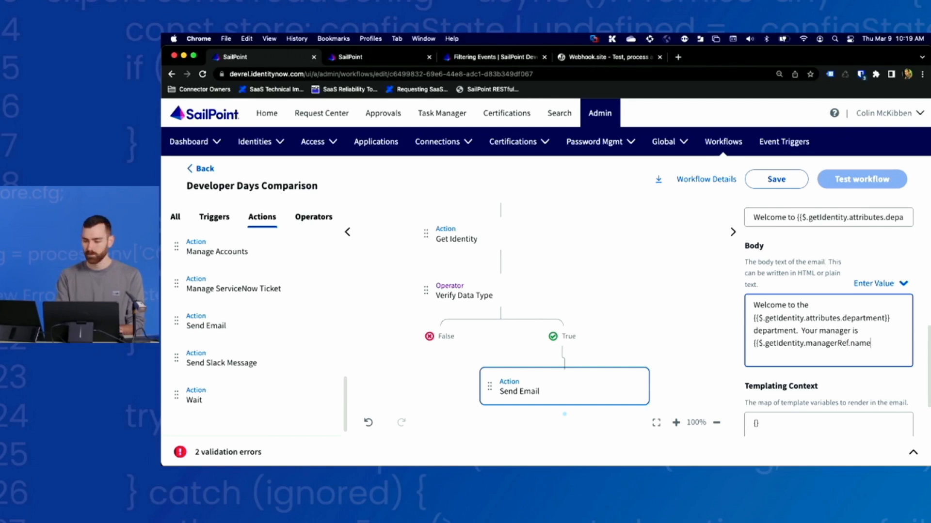
text(}}.)
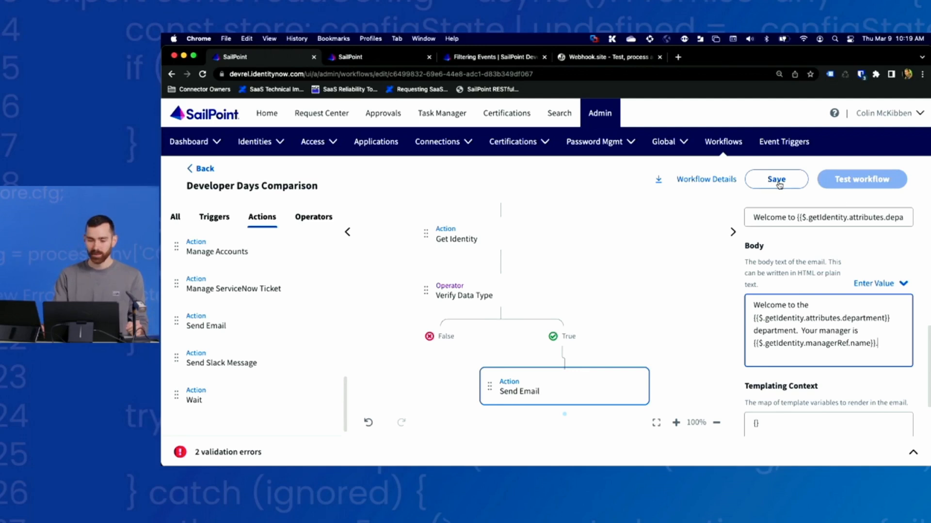
- Add an End Step — Success operator below the Send Email action and connect the action to it
scroll(651, 311, down, 3)
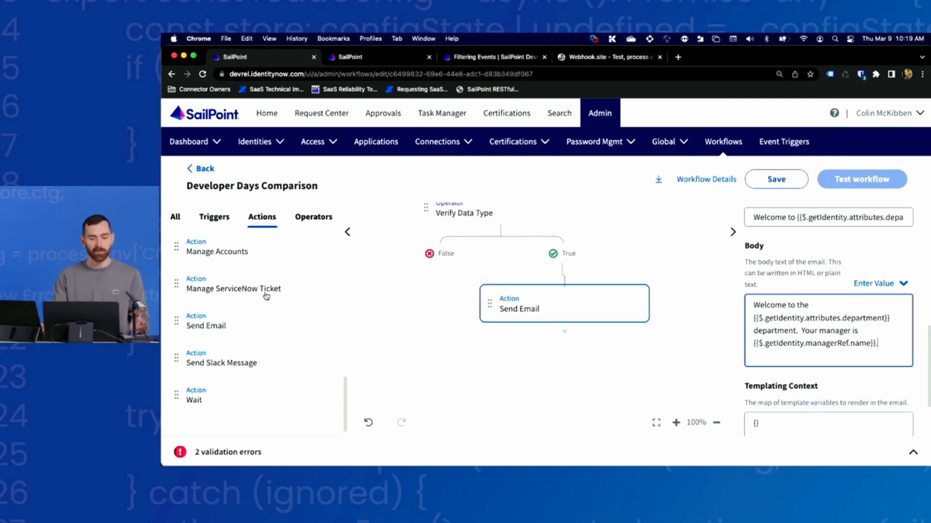
click(313, 217)
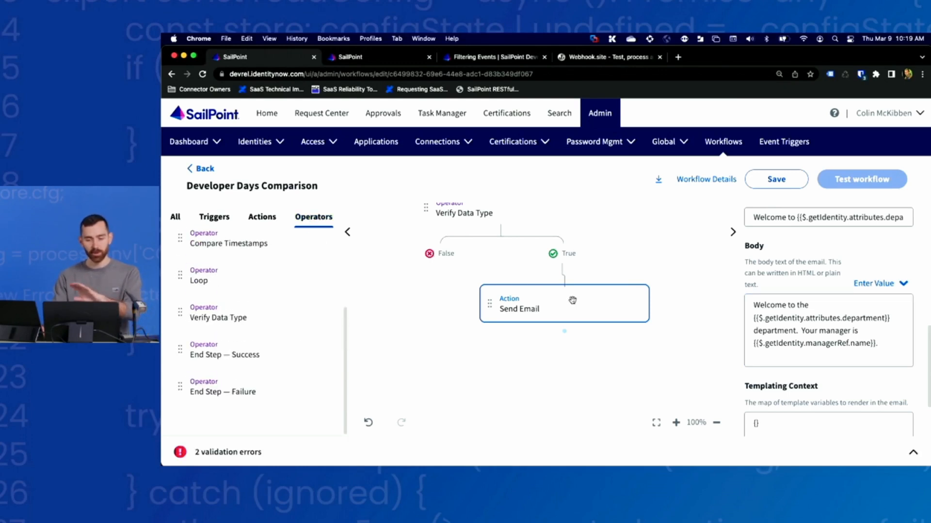
drag(250, 356, 580, 343)
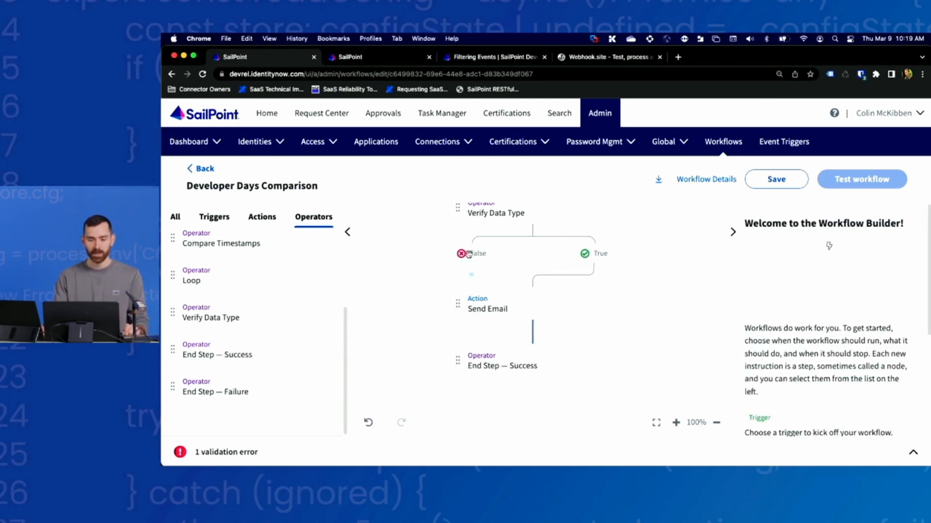
- Add a second Send Email action and connect the False branch of the Verify Data Type operator to it
drag(468, 254, 474, 270)
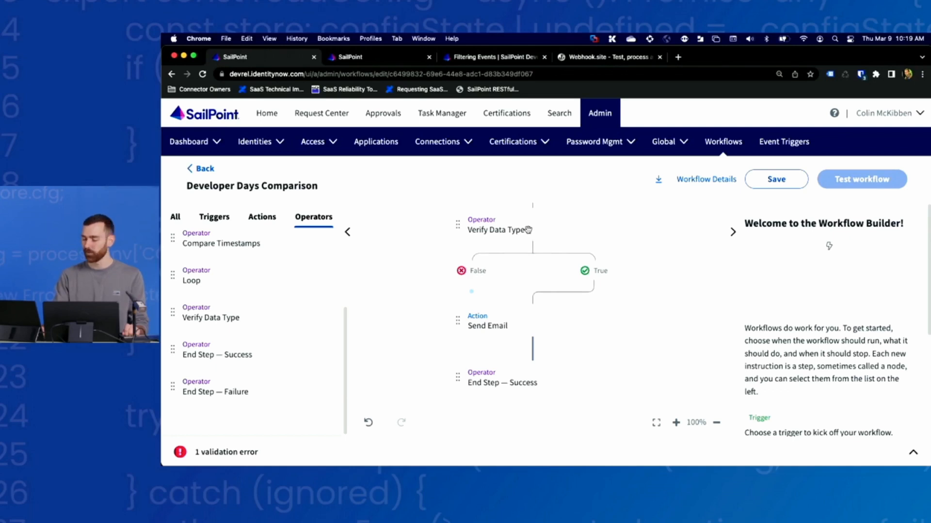
scroll(525, 247, down, 1)
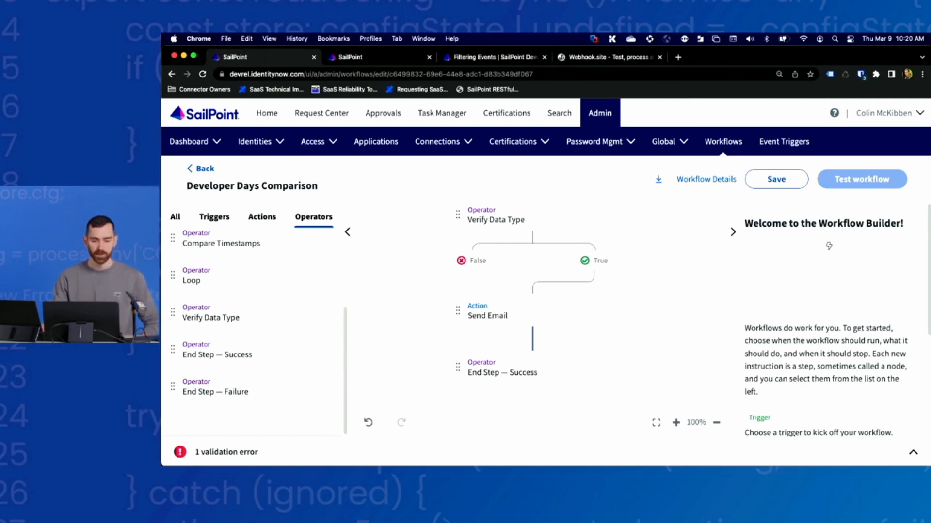
click(256, 218)
scroll(228, 352, down, 10)
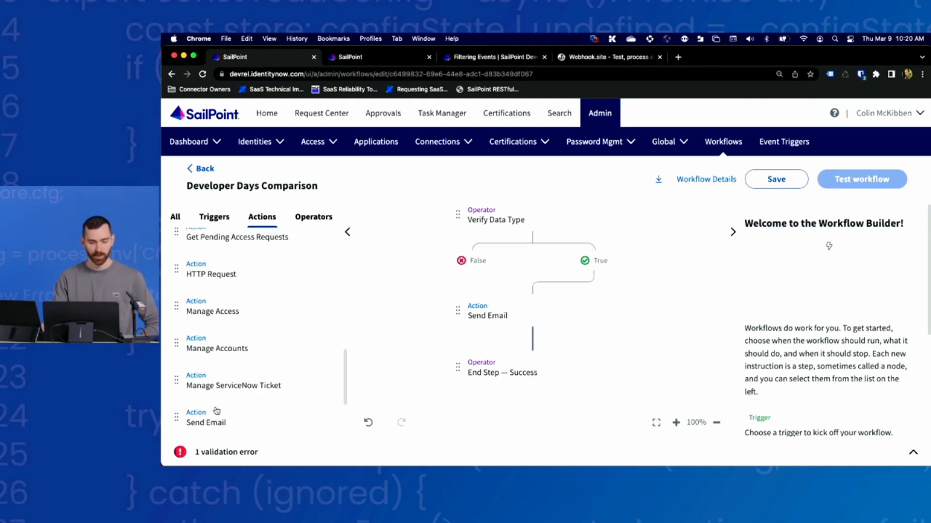
drag(214, 418, 376, 314)
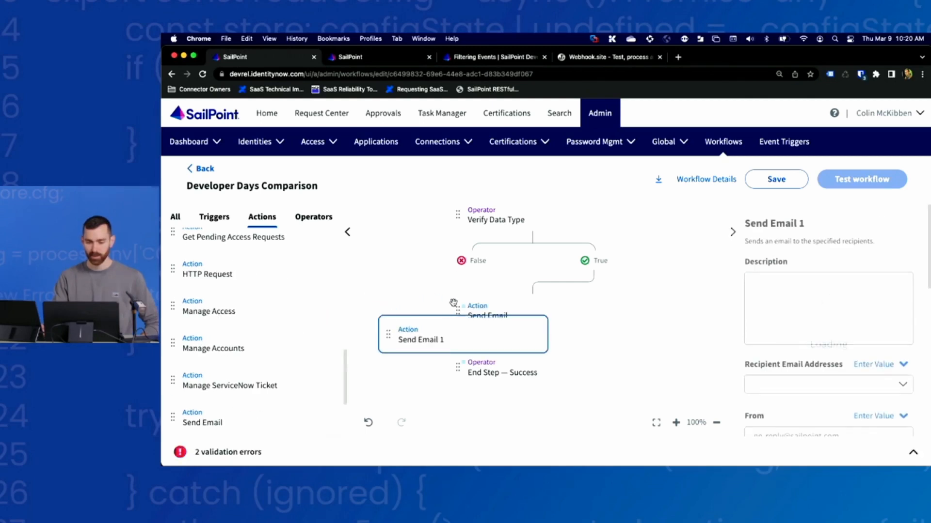
drag(471, 281, 464, 324)
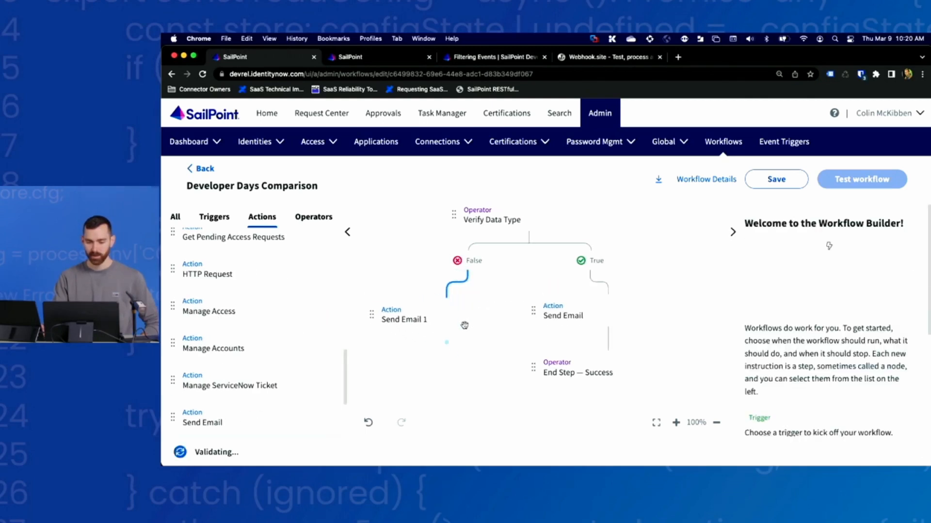
- Set the recipient of the Send Email 1 action on the False branch to the signed-in administrator's email address
click(441, 311)
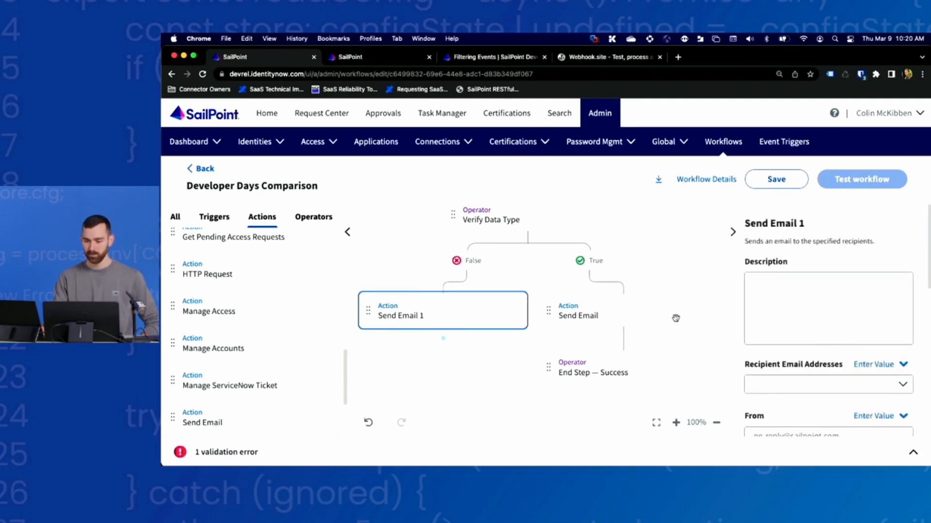
scroll(849, 342, down, 1)
click(795, 368)
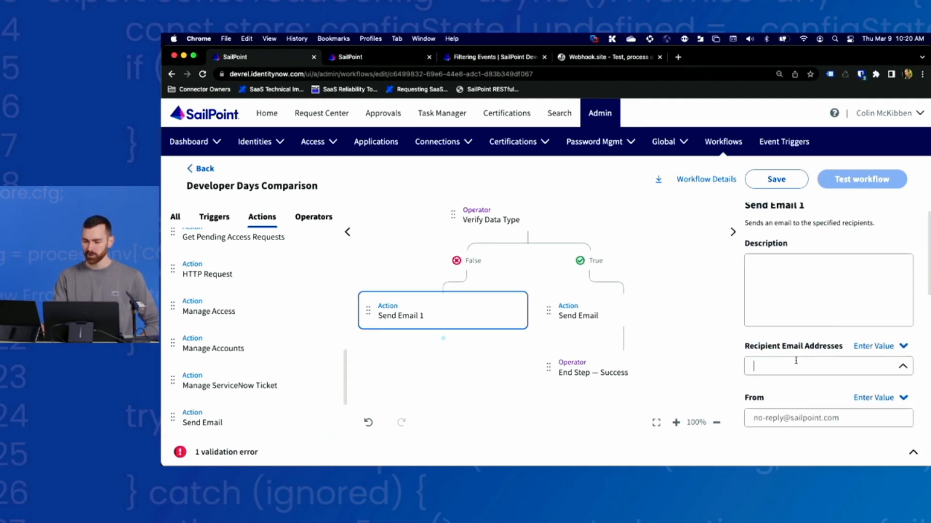
text(colin)
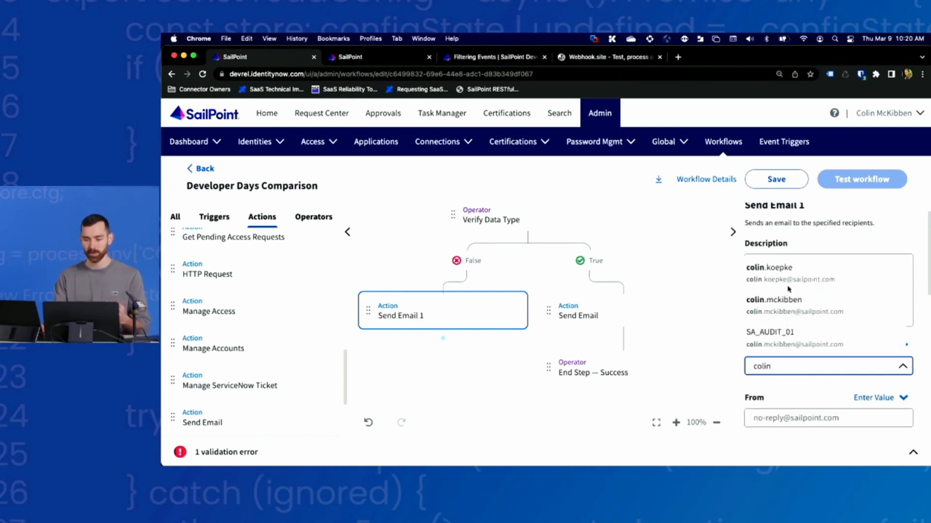
click(771, 303)
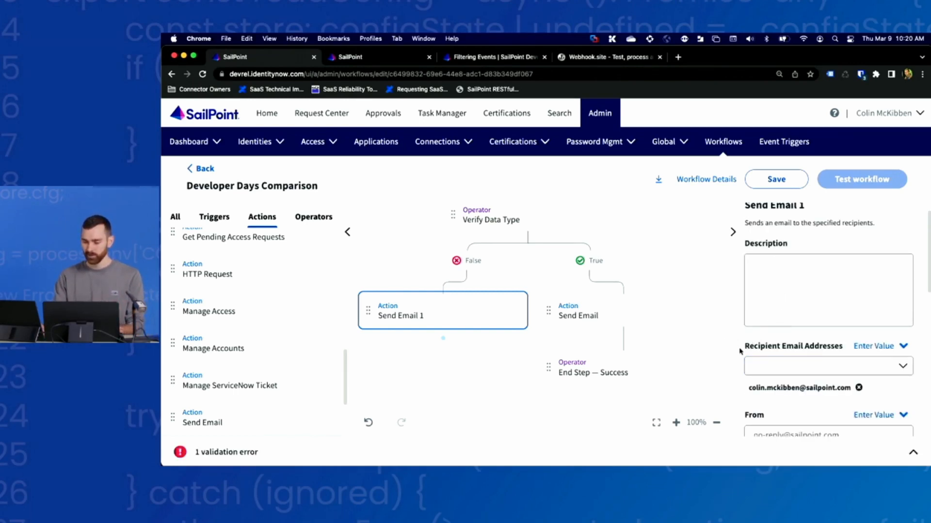
- Enter "It looks like you don't have a manager" as the subject of the Send Email 1 action
scroll(743, 380, down, 3)
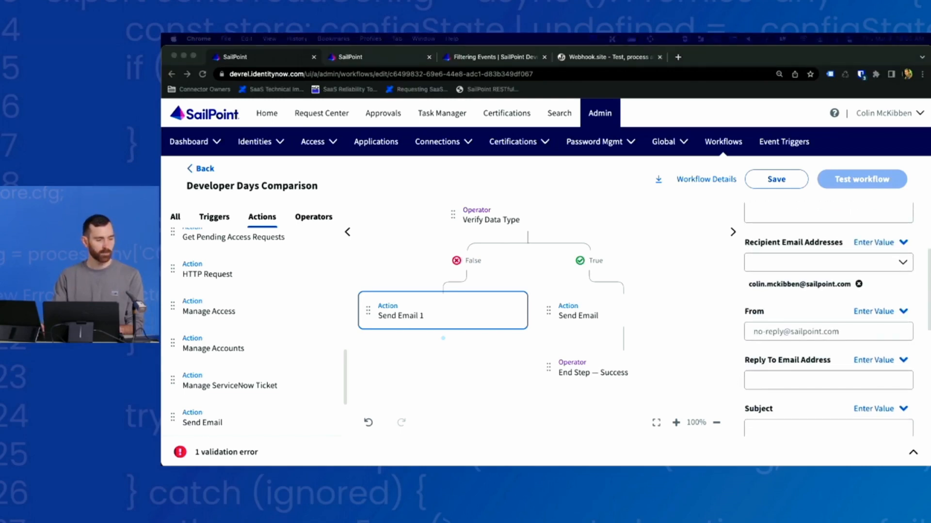
scroll(785, 373, down, 2)
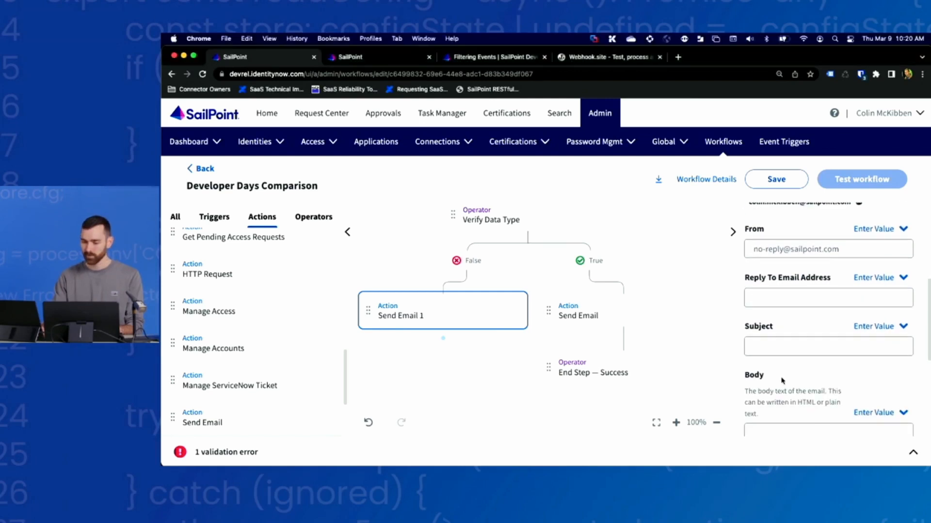
click(786, 347)
text(It. Ioo)
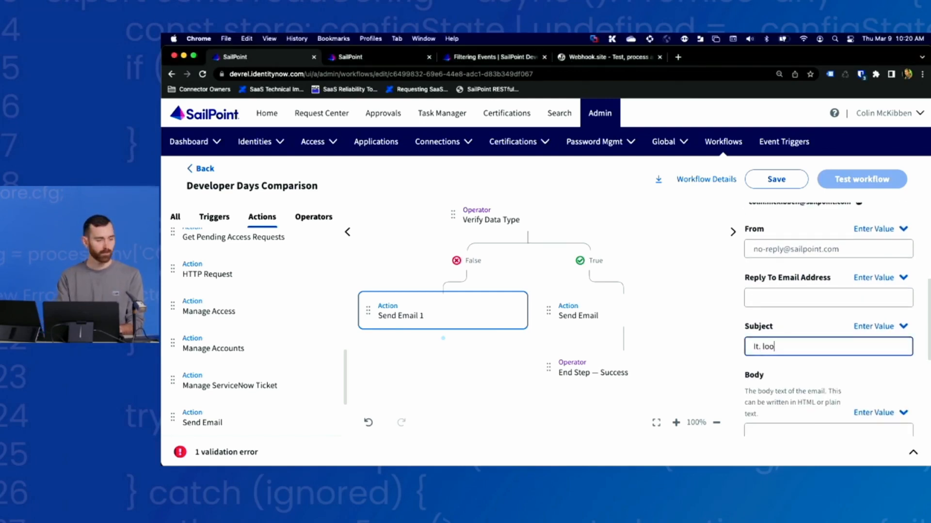
text(ks like you don't have a manager)
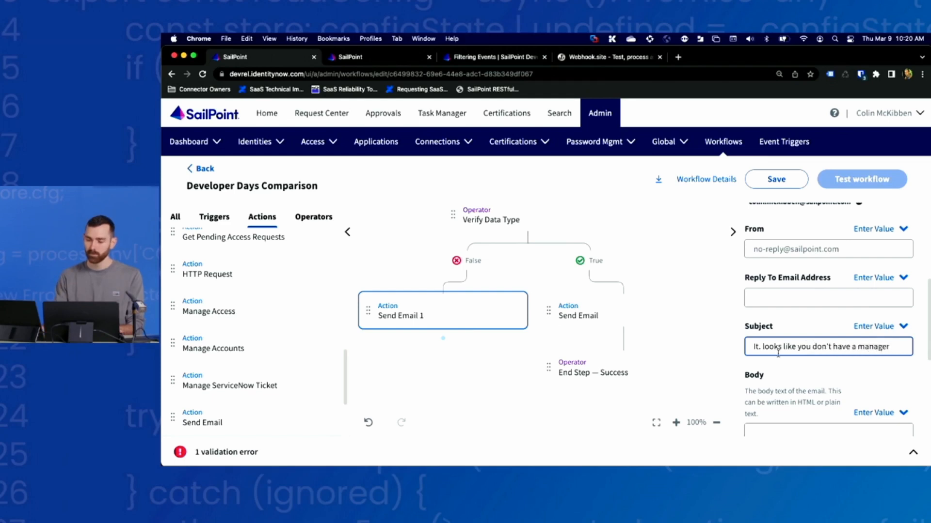
click(761, 347)
key(BackSpace)
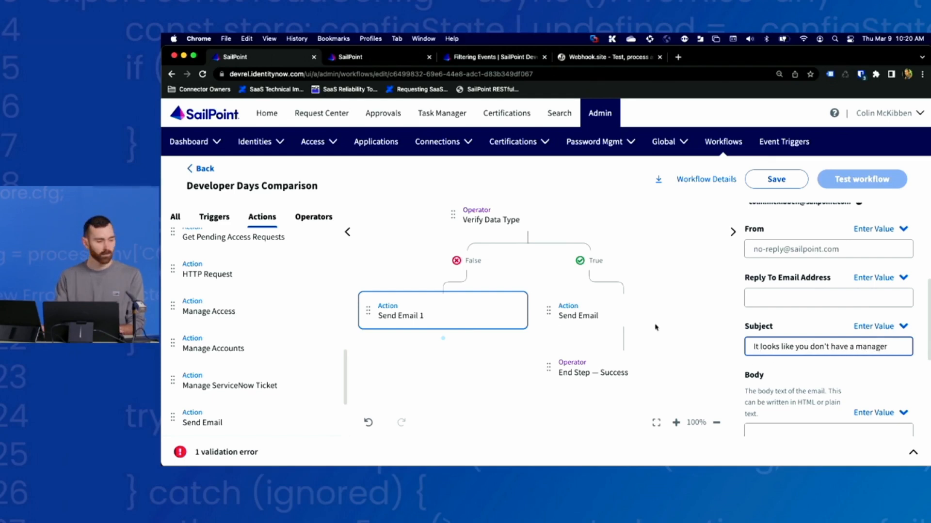
- Begin the Send Email 1 body with "You have recently joined the {{$.getIdentity.attributes.department}} department"
scroll(810, 353, down, 3)
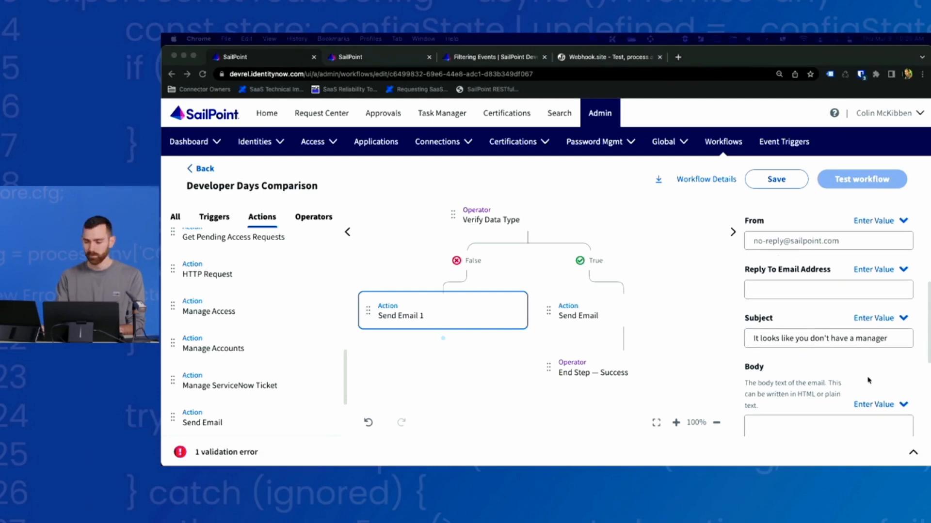
click(805, 359)
click(804, 355)
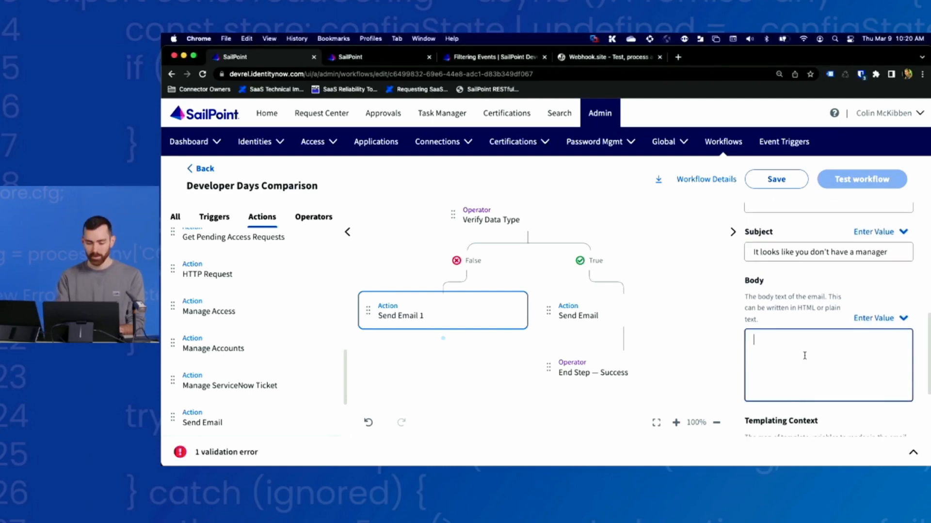
text(You )
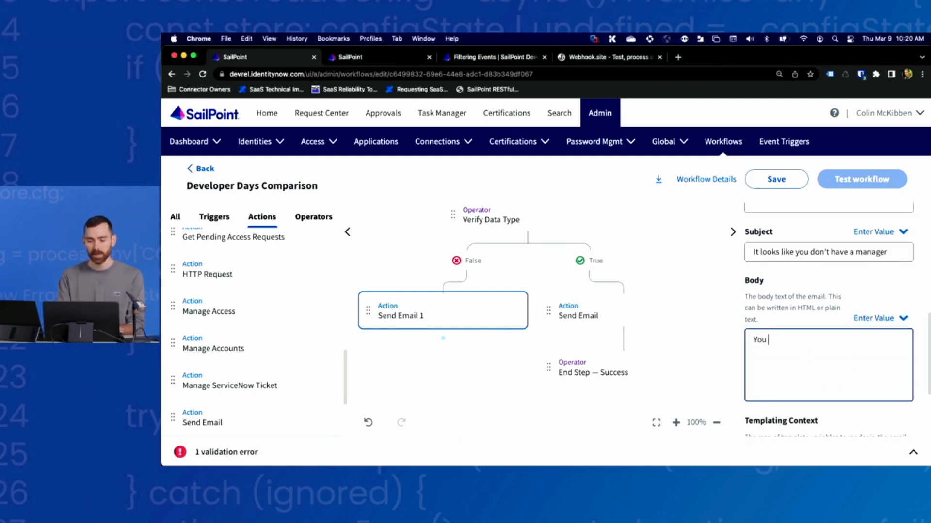
text(have recent)
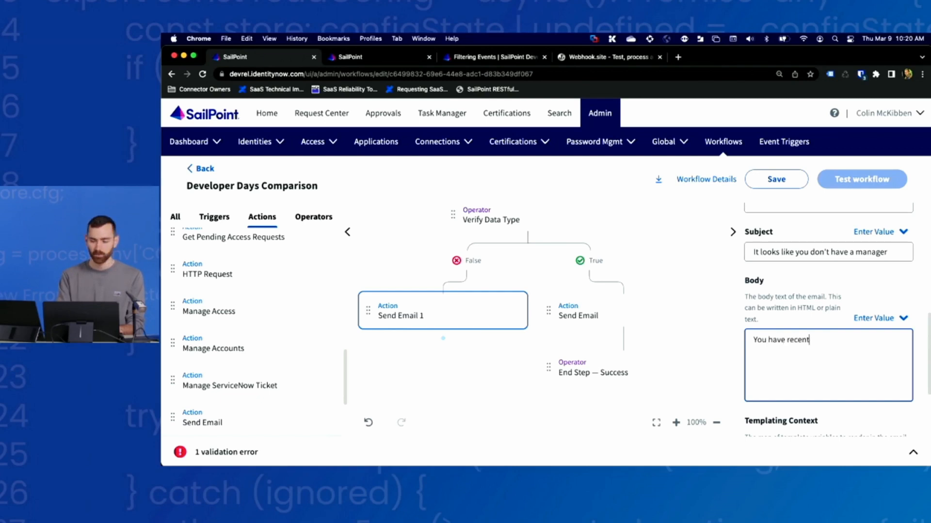
text(ly joined the)
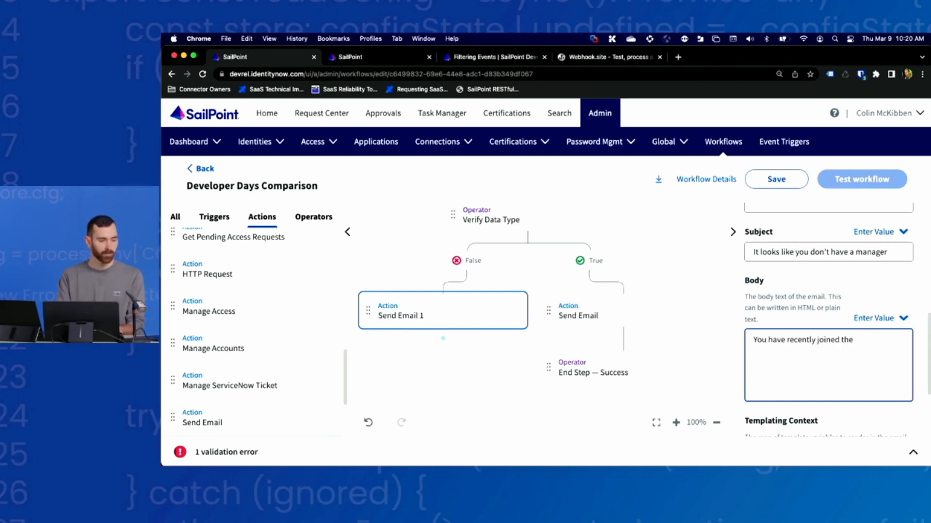
text( {{$.getIdentity)
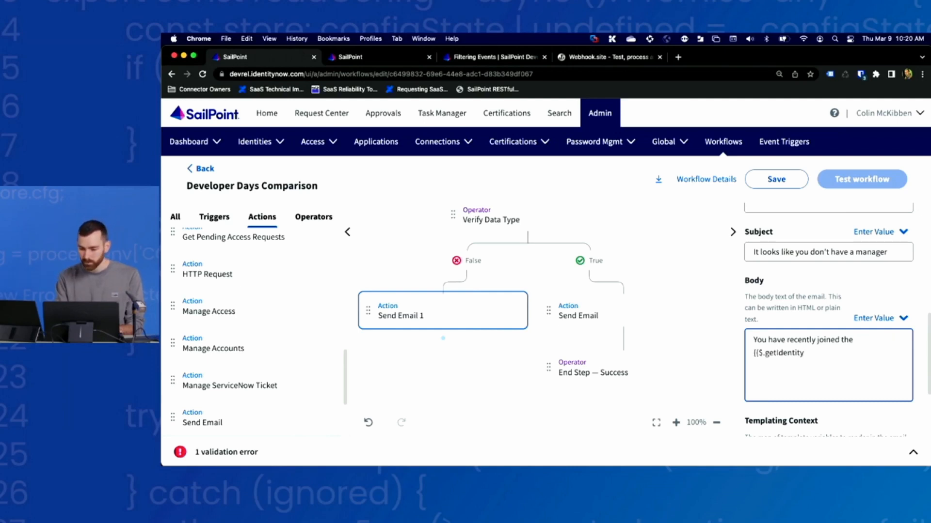
text(.attributes.)
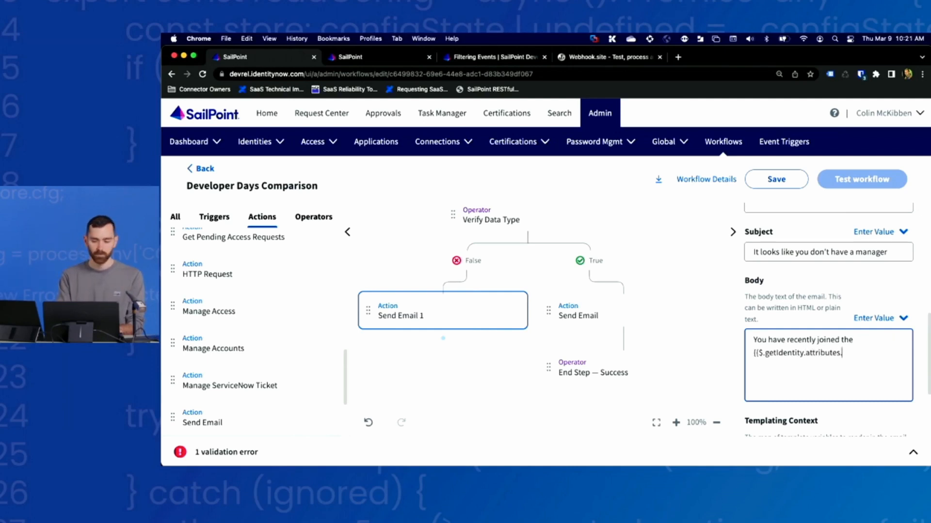
text(departmen)
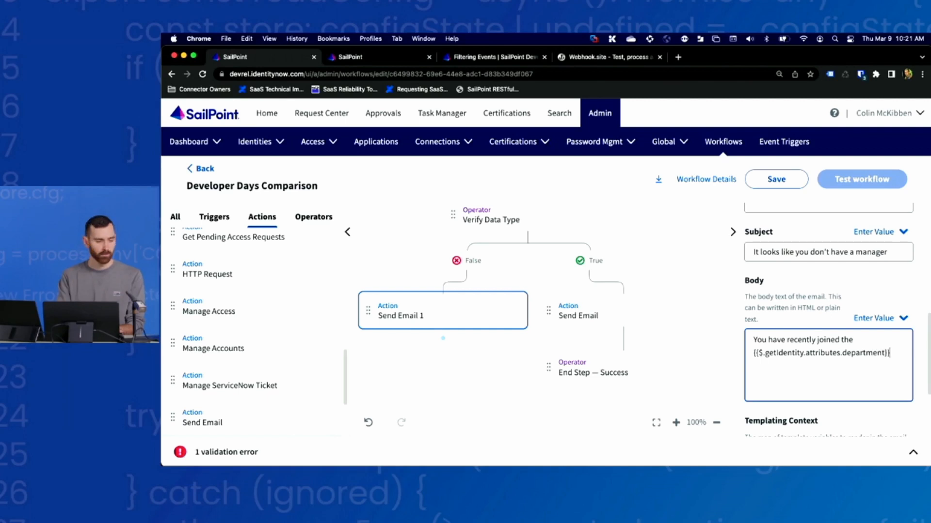
text(t}})
key(Return)
text(department)
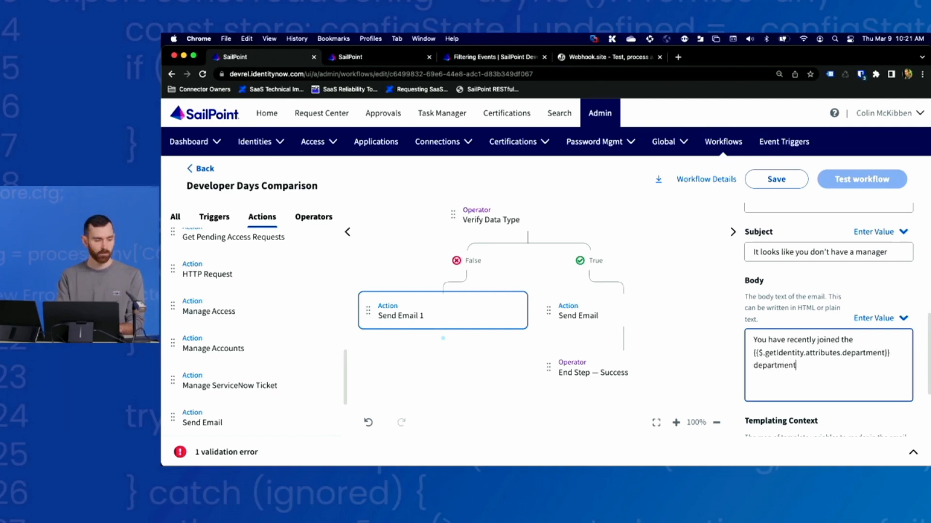
- Complete the Send Email 1 body with ", but you don't have a manager. Don't worry. We're going to find one for you."
text(, but you don't ha)
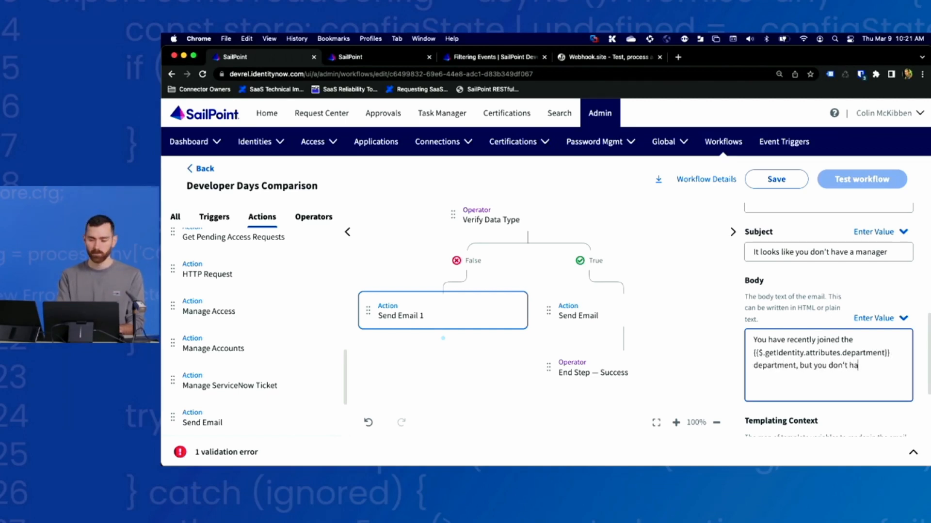
text(ve a manager.  Don't)
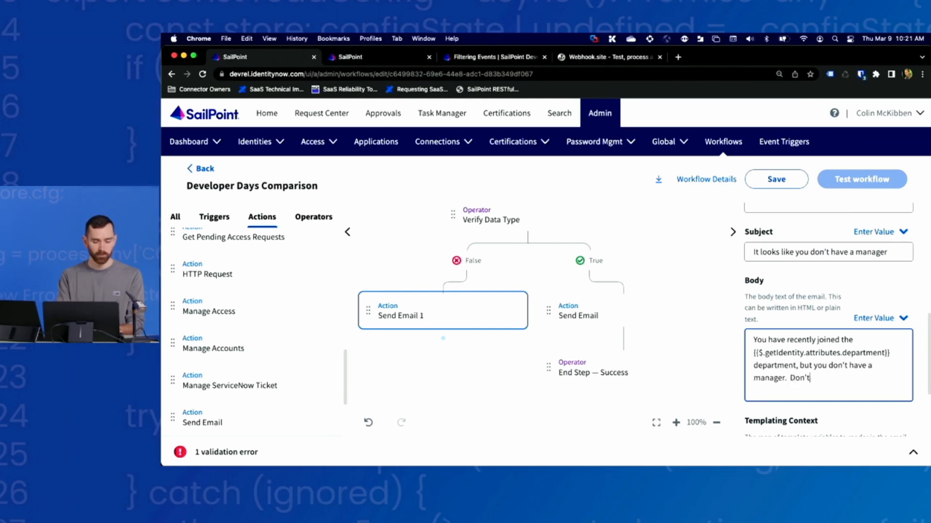
text( worry.  We're)
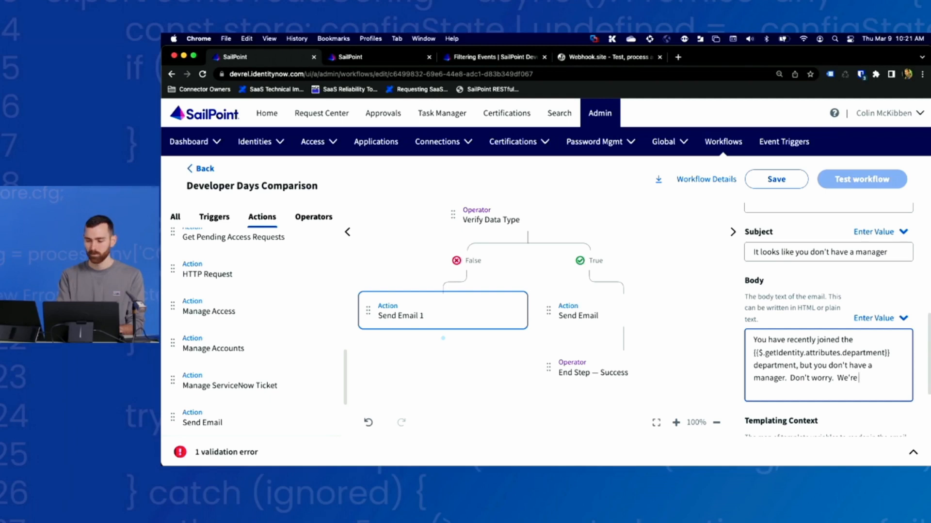
text(going to find one fo)
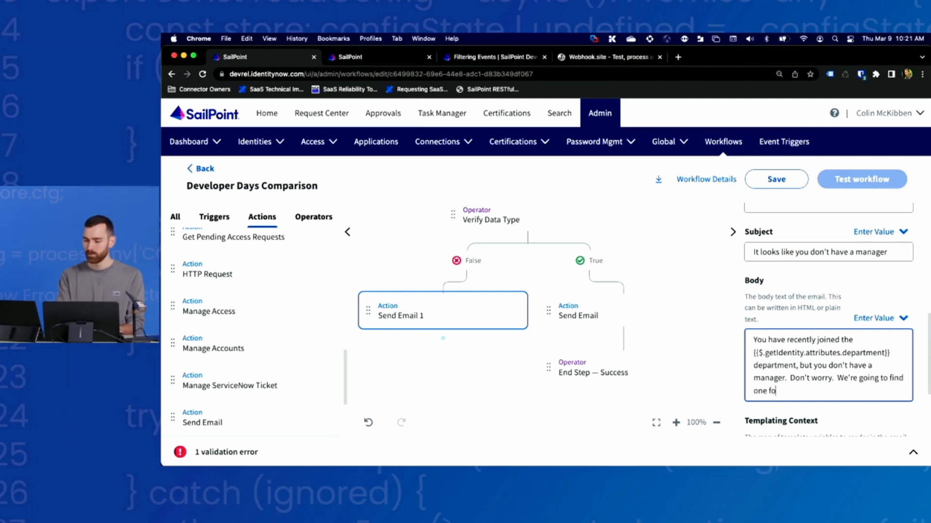
text(r you.)
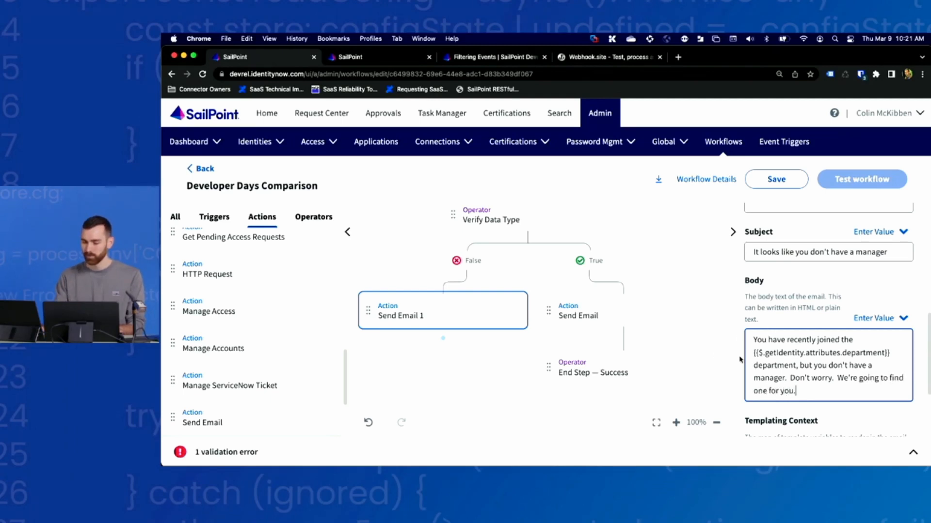
scroll(740, 360, down, 3)
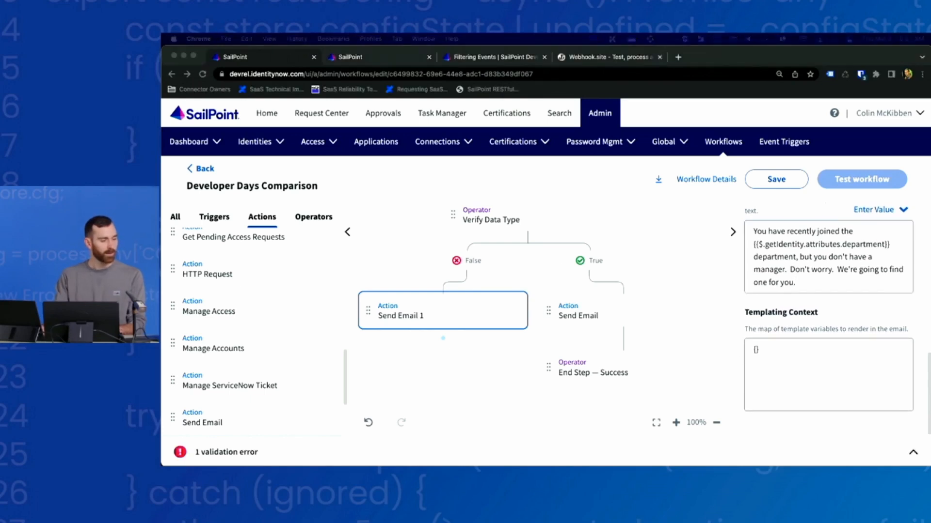
- Add a Get List of Identities action below Send Email 1 on the False branch and connect Send Email 1 to it
scroll(507, 340, down, 1)
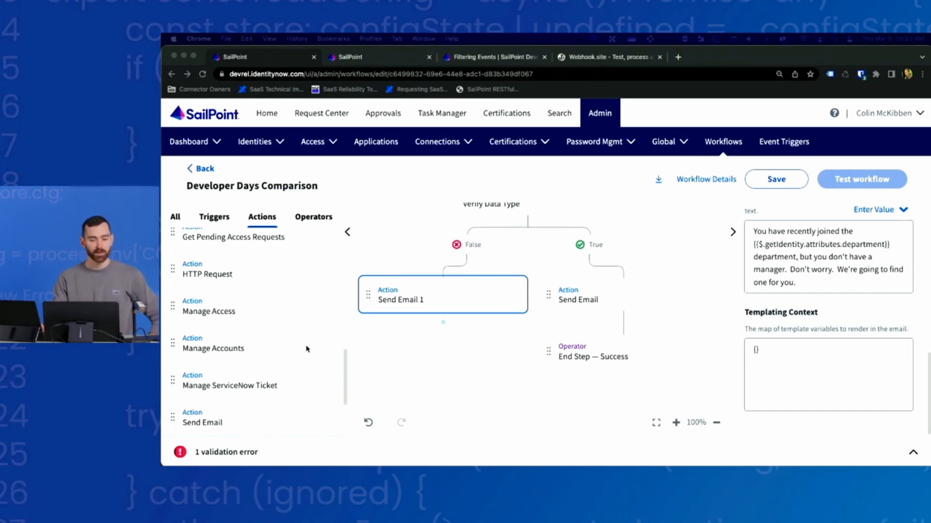
scroll(375, 355, down, 1)
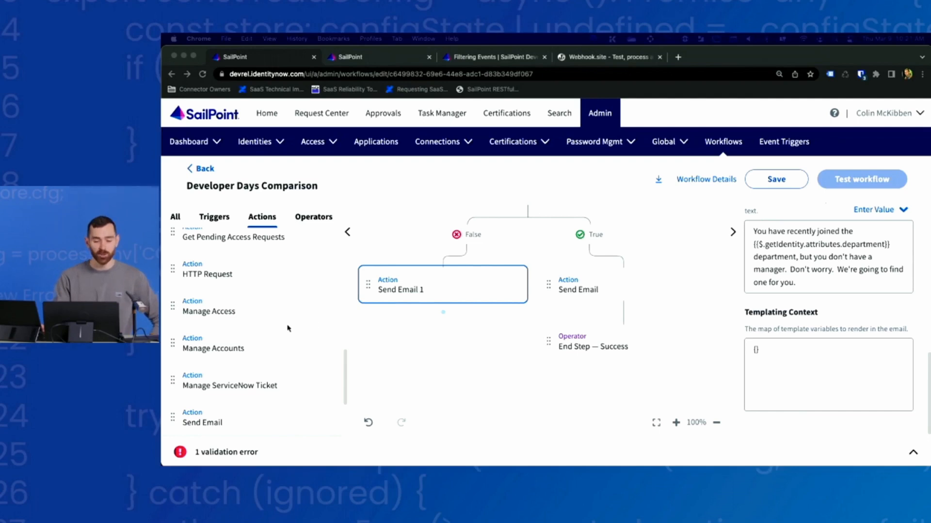
scroll(225, 348, down, 1)
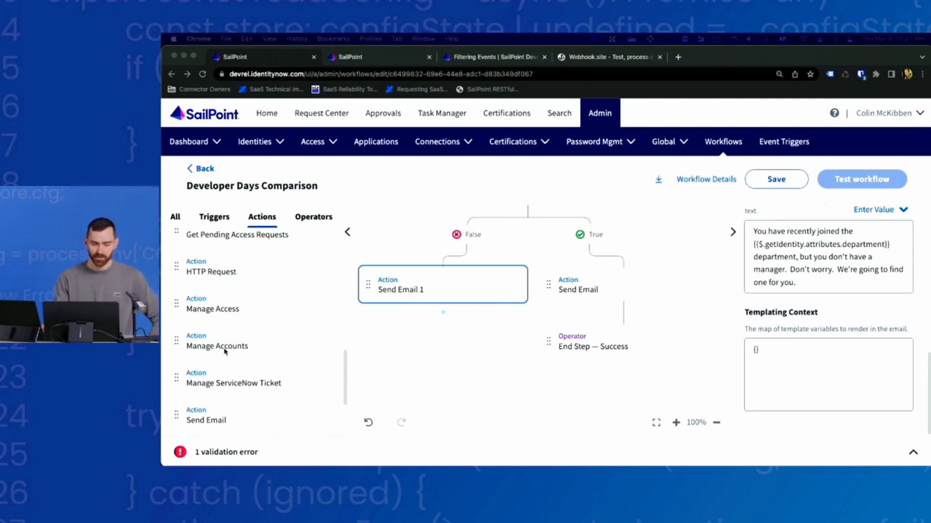
scroll(236, 351, up, 3)
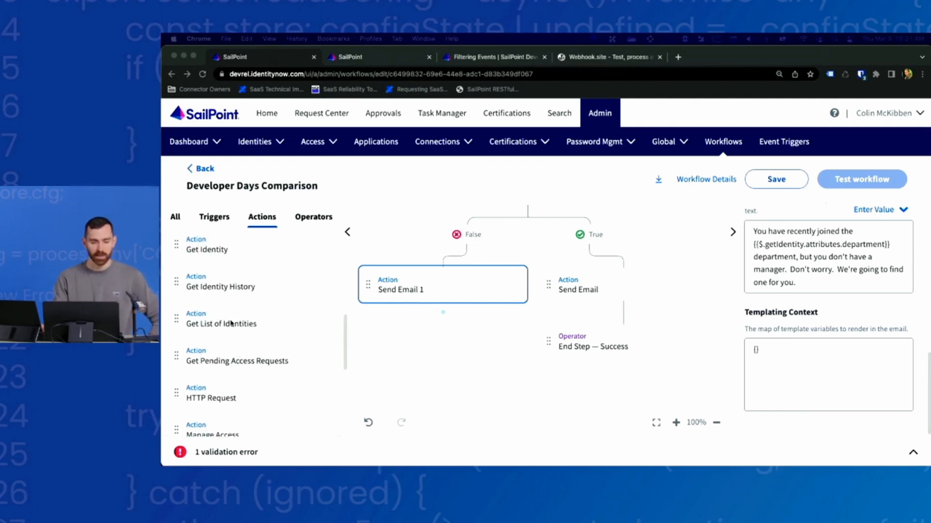
click(231, 326)
drag(212, 320, 431, 364)
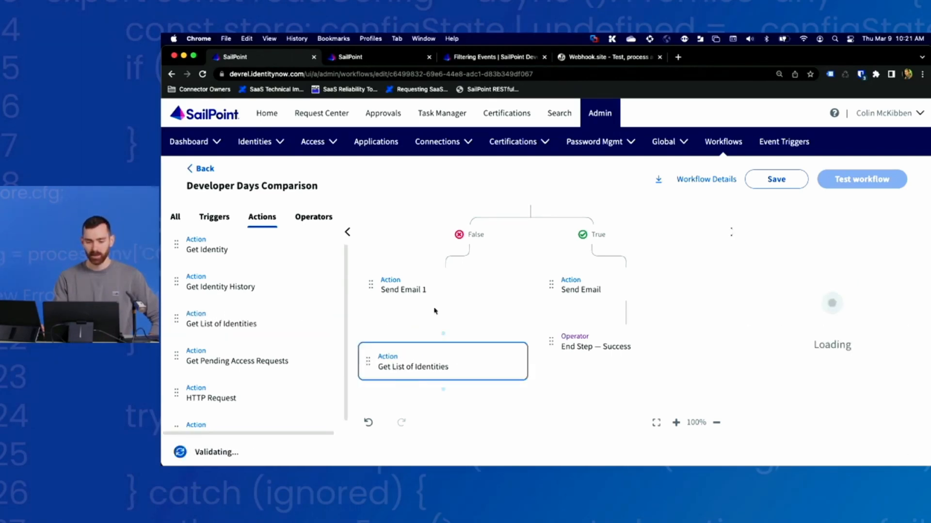
drag(446, 314, 443, 333)
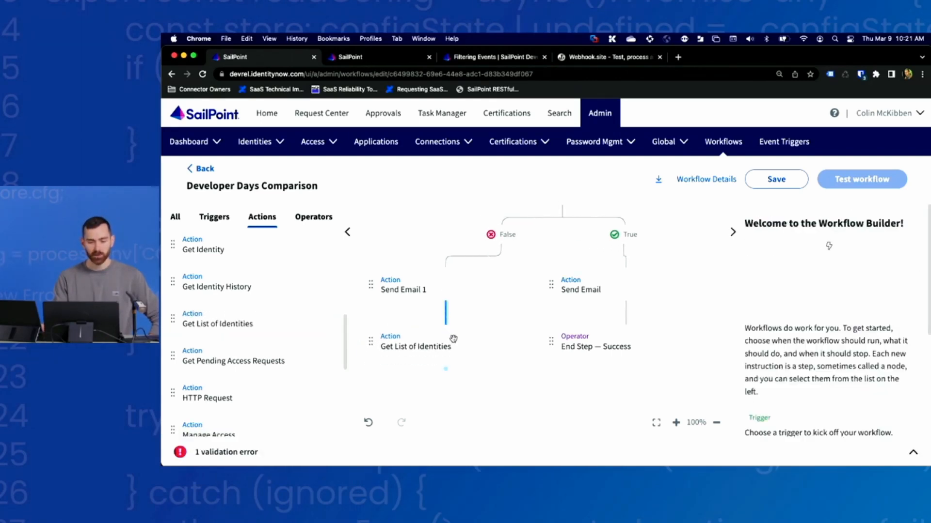
- Set the Get List of Identities action to find identities by Search Query
click(453, 338)
scroll(548, 365, down, 1)
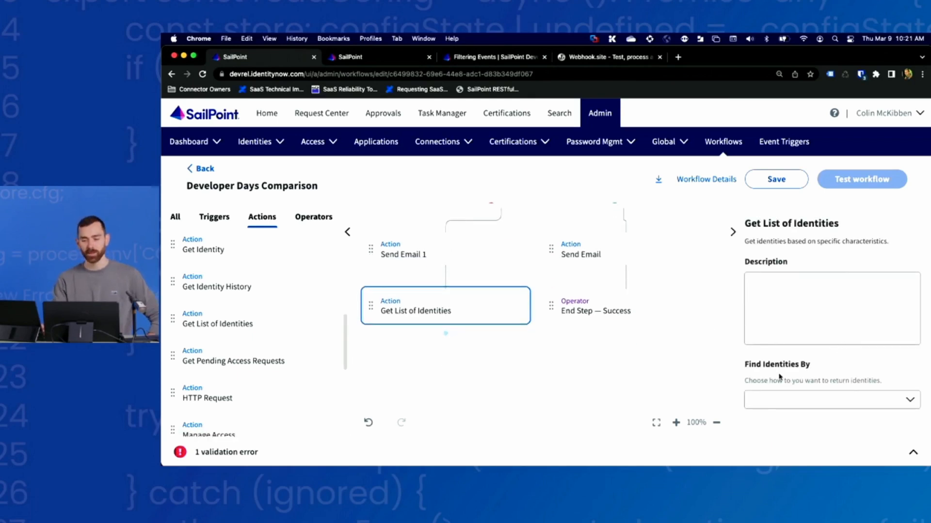
click(805, 398)
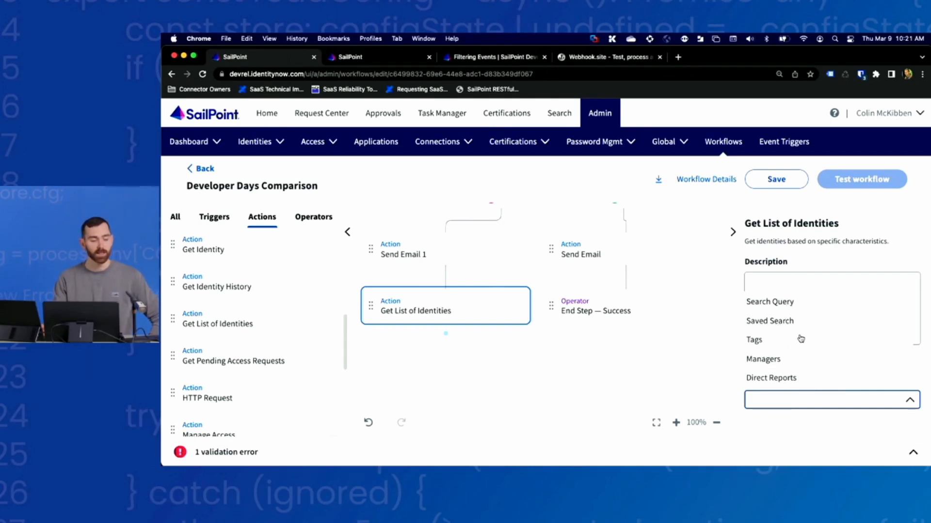
click(782, 303)
scroll(737, 370, down, 3)
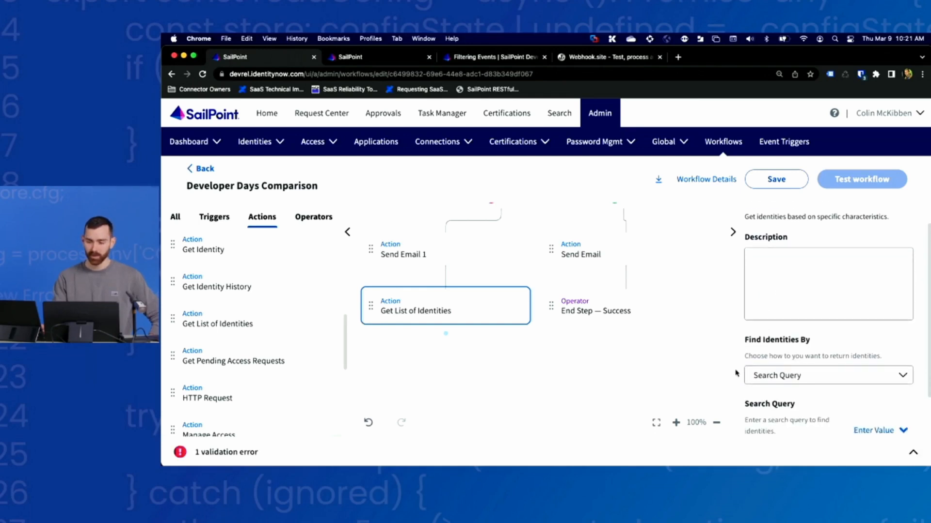
click(761, 398)
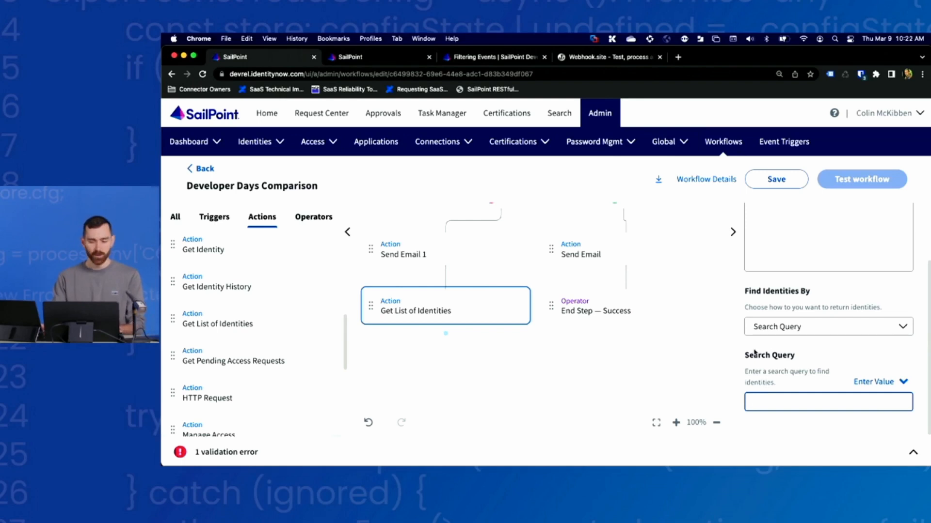
- Begin the search query of Get List of Identities with "isManager:true AND source.id:"
click(775, 402)
text(i)
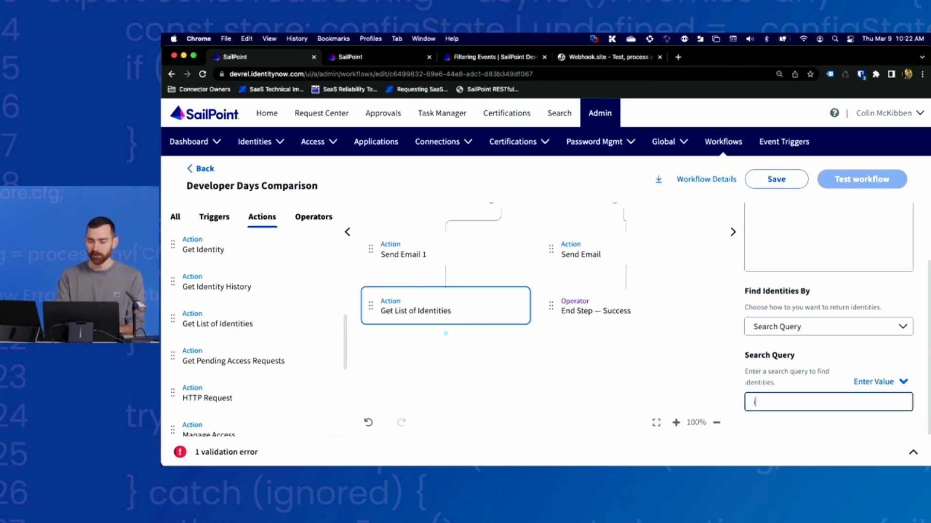
text(sManager)
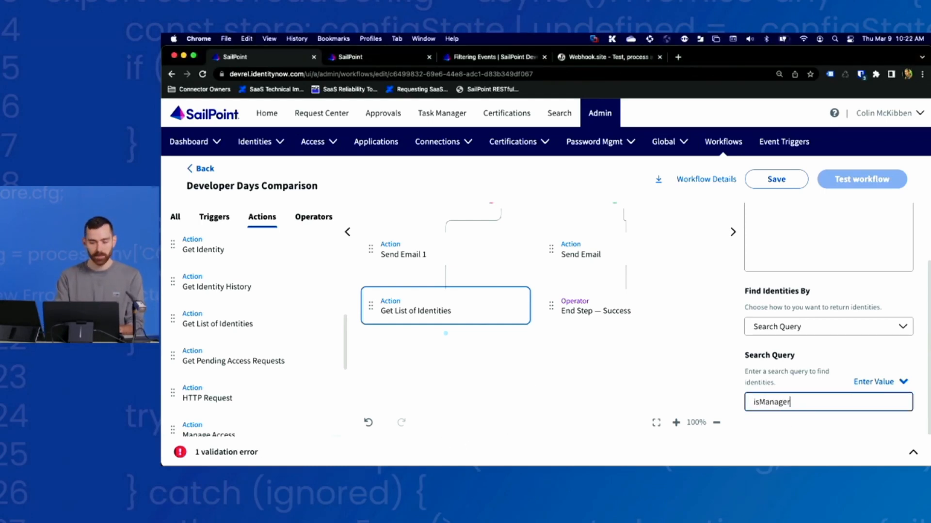
text(:true)
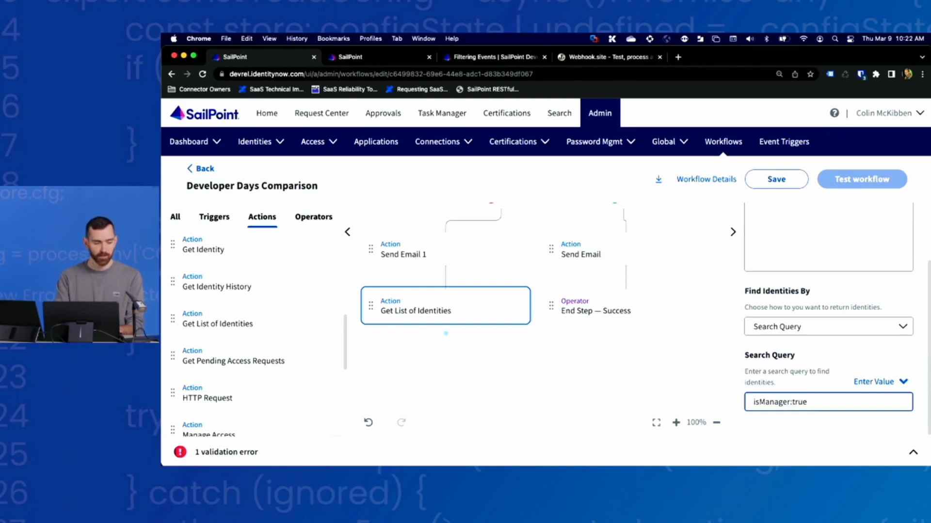
text( AND source.id:)
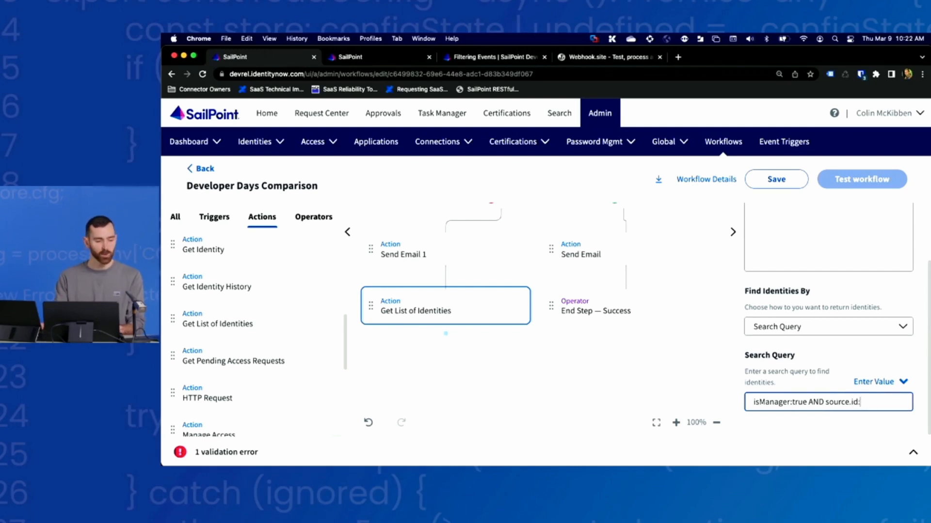
key(super+Tab)
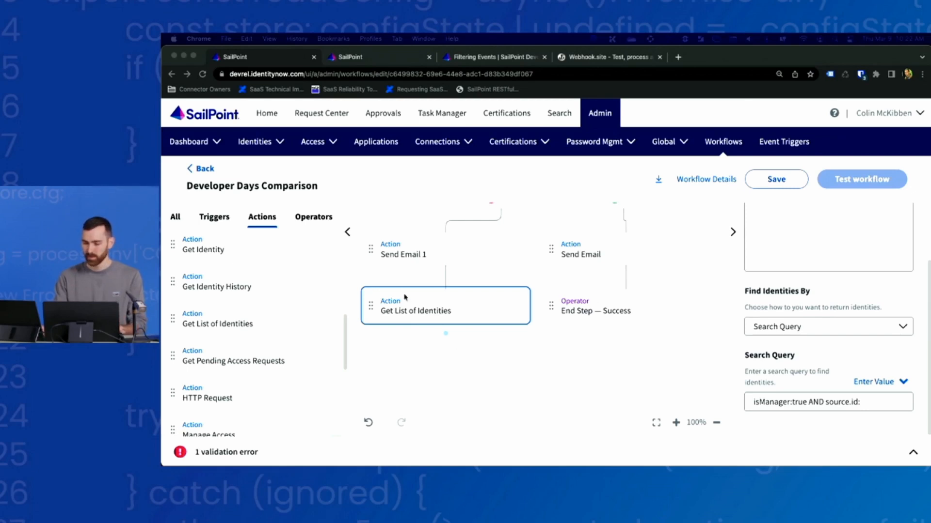
key(super+Tab)
key(super+v)
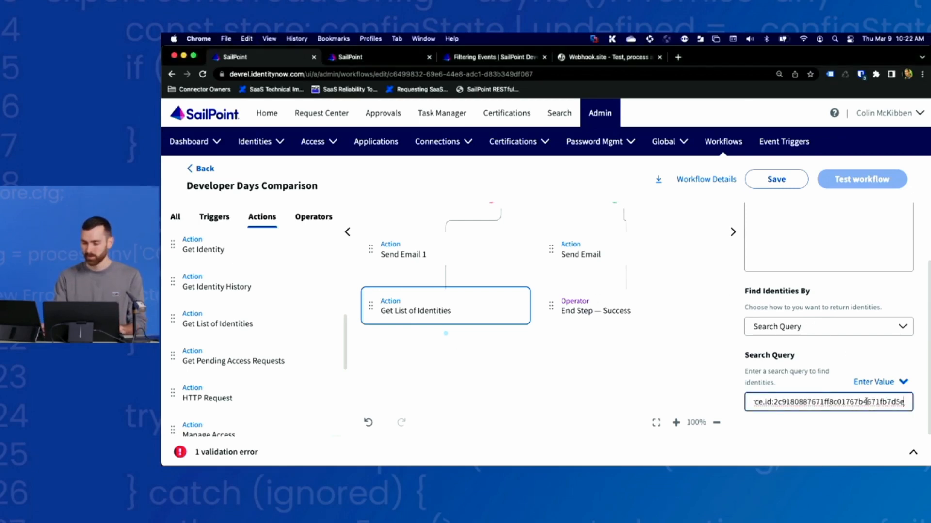
drag(904, 402, 709, 398)
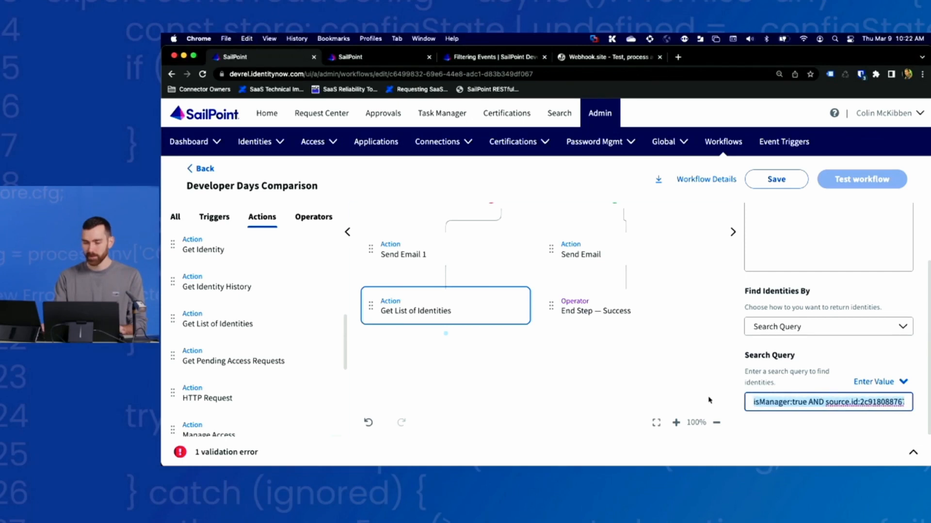
click(709, 398)
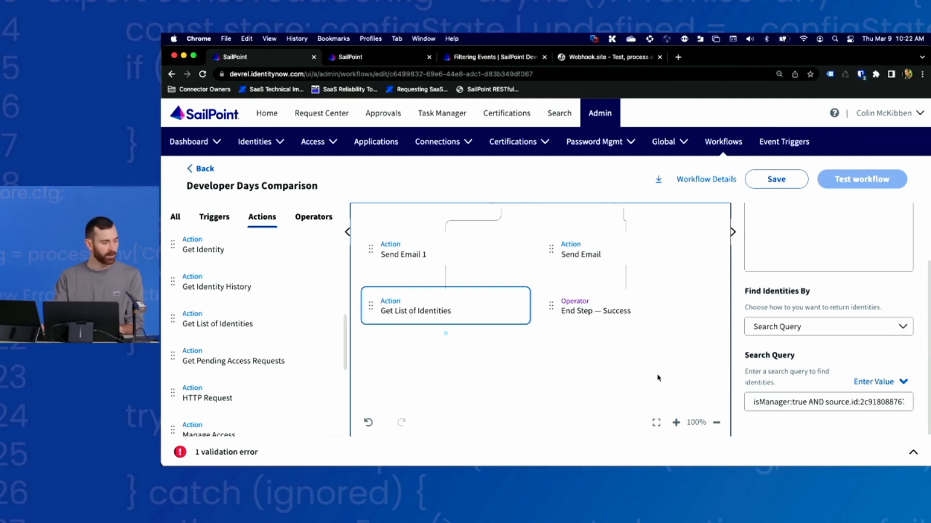
scroll(606, 376, down, 1)
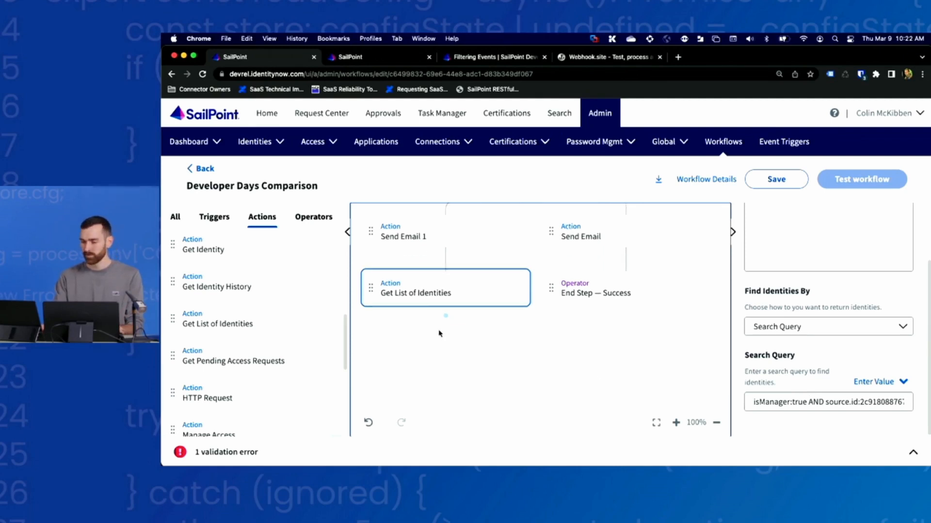
click(414, 330)
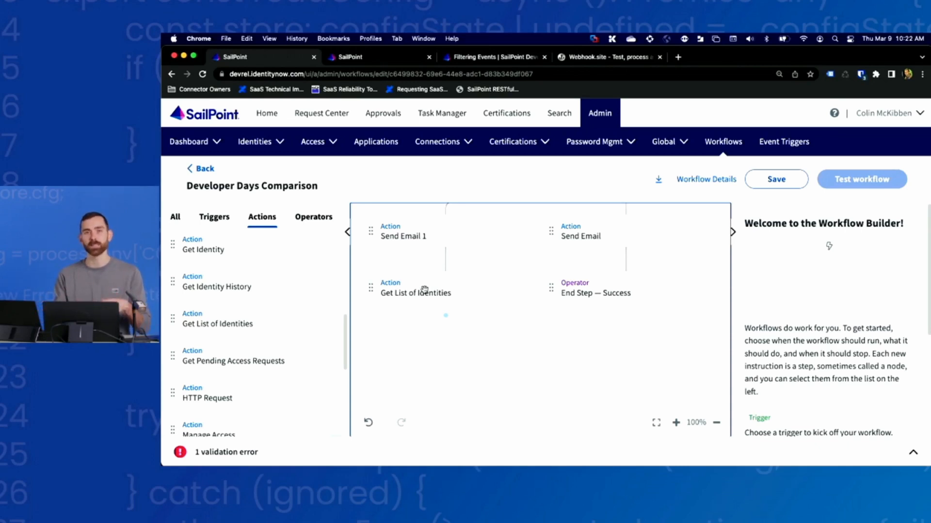
- Add a Loop operator below Get List of Identities on the False branch and connect Get List of Identities to it
scroll(421, 313, down, 1)
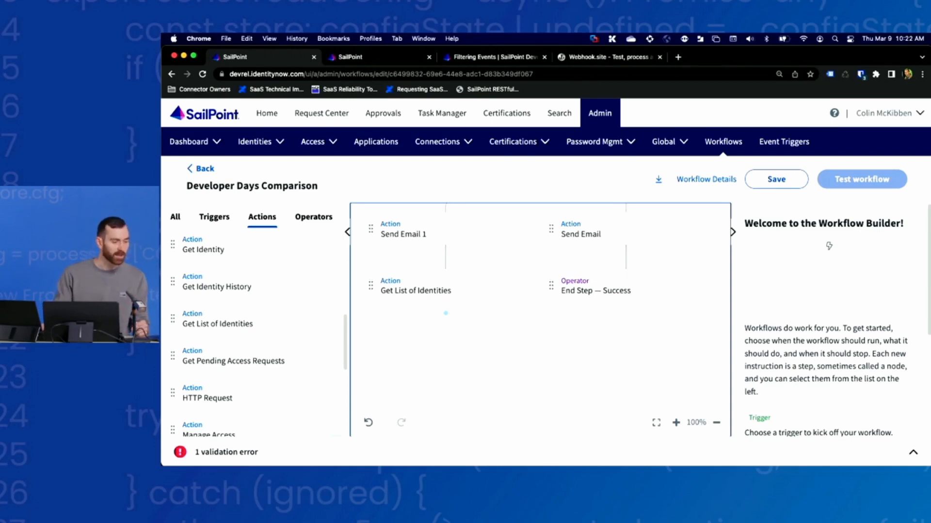
click(312, 217)
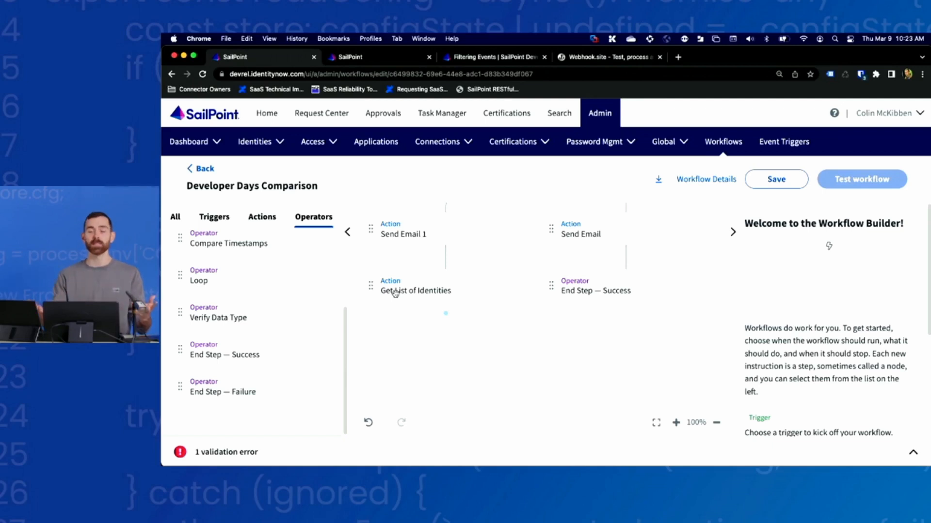
scroll(539, 361, up, 5)
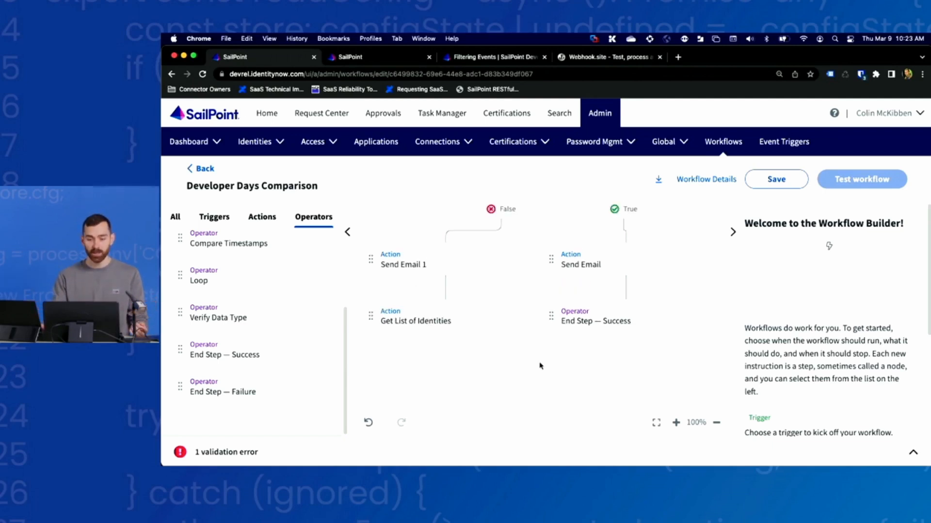
scroll(539, 366, up, 3)
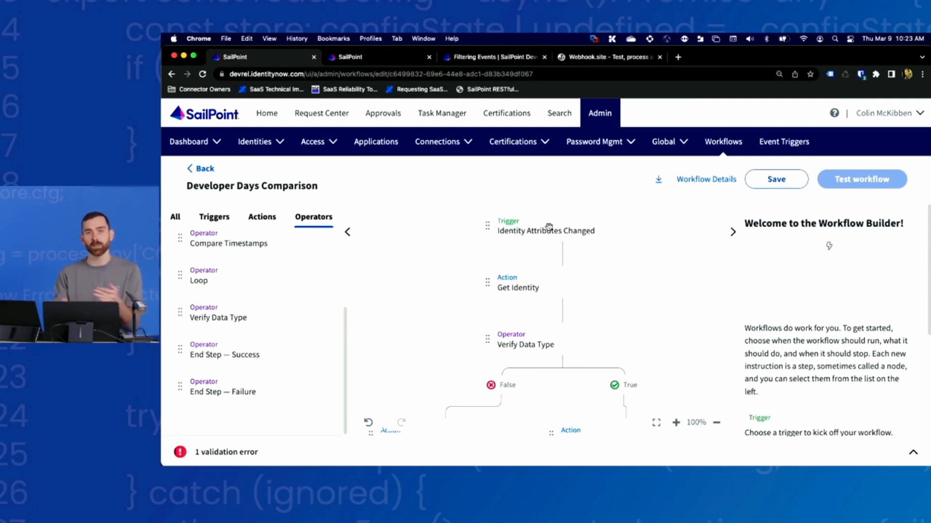
scroll(436, 338, down, 2)
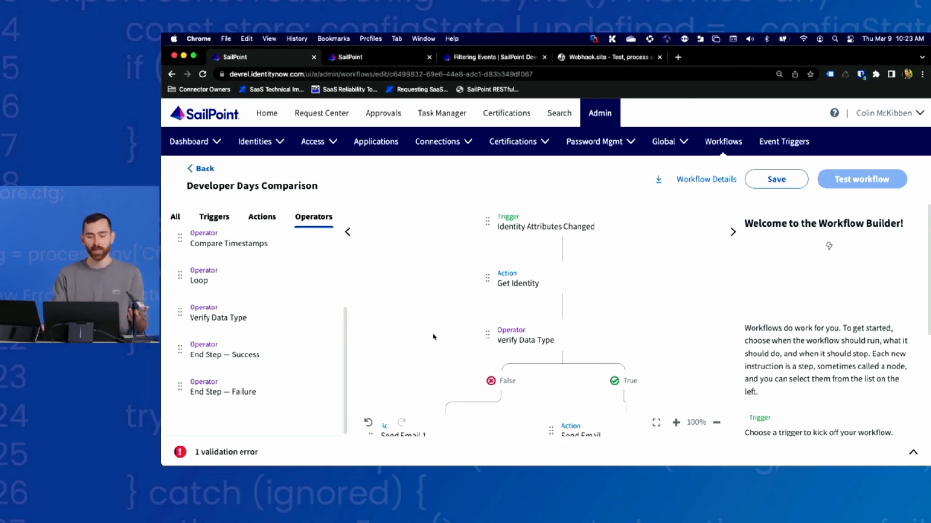
scroll(439, 339, down, 6)
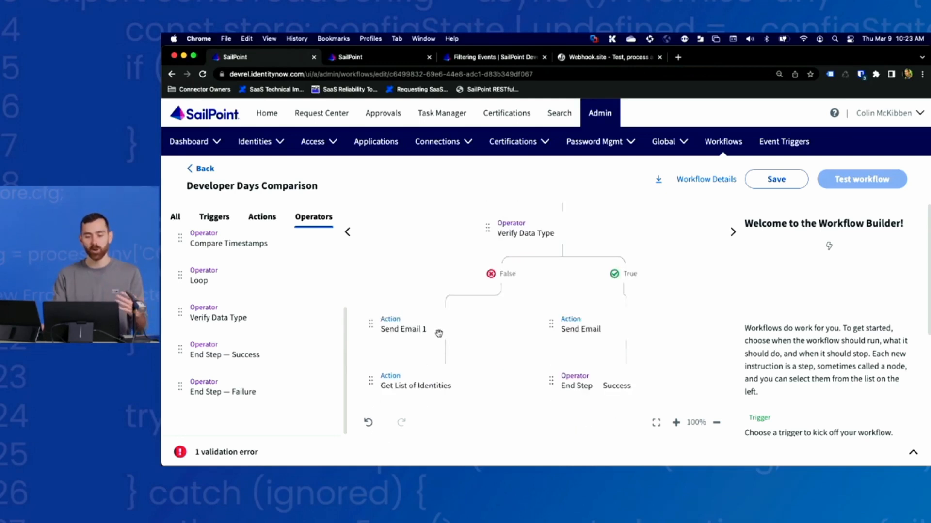
scroll(436, 347, down, 1)
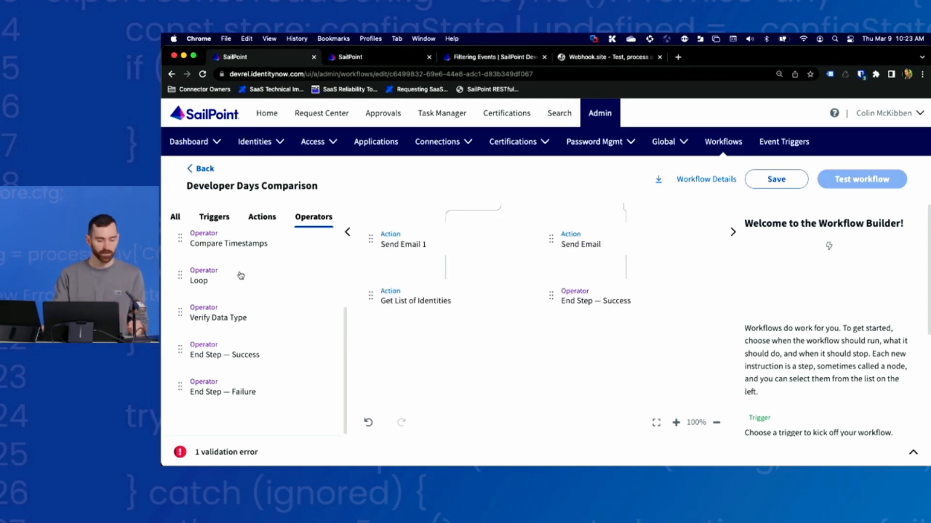
drag(245, 277, 381, 363)
scroll(557, 346, down, 2)
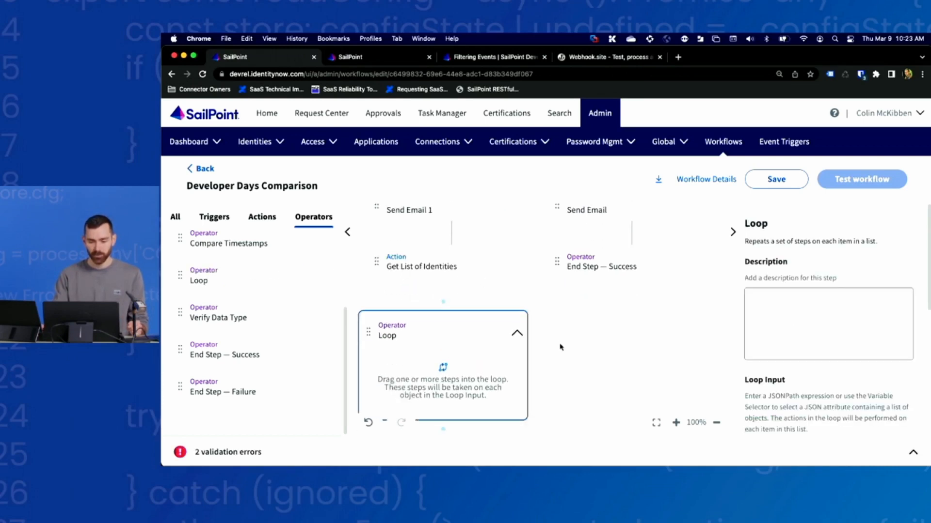
mouse_move(451, 288)
mouse_down()
mouse_move(443, 302)
mouse_move(487, 313)
mouse_up()
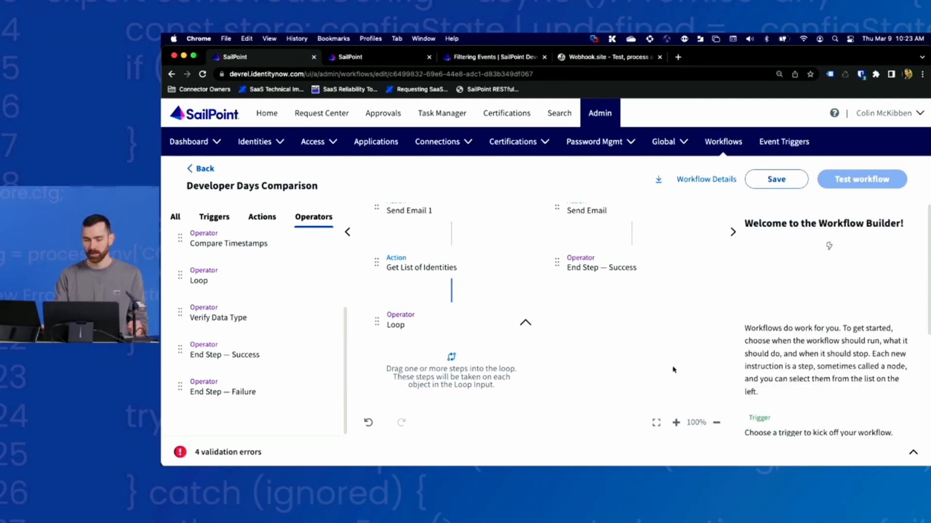
scroll(594, 347, down, 2)
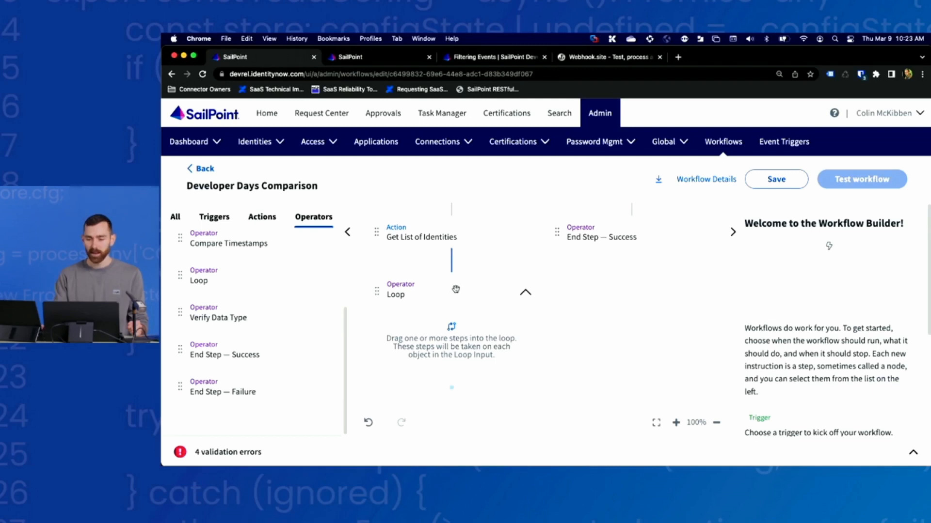
- Set the Loop Input of the Loop operator to the identities variable from the Get List of Identities step
click(455, 289)
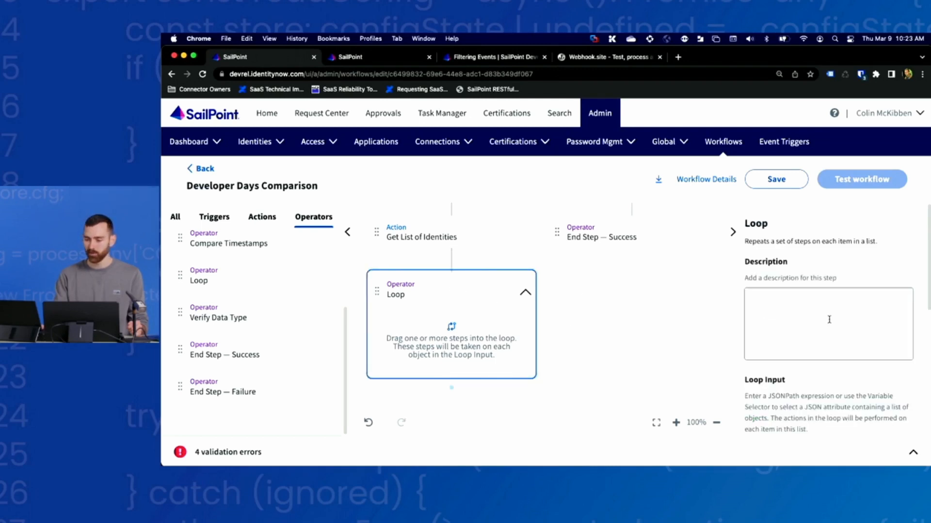
scroll(821, 334, down, 1)
scroll(822, 334, down, 3)
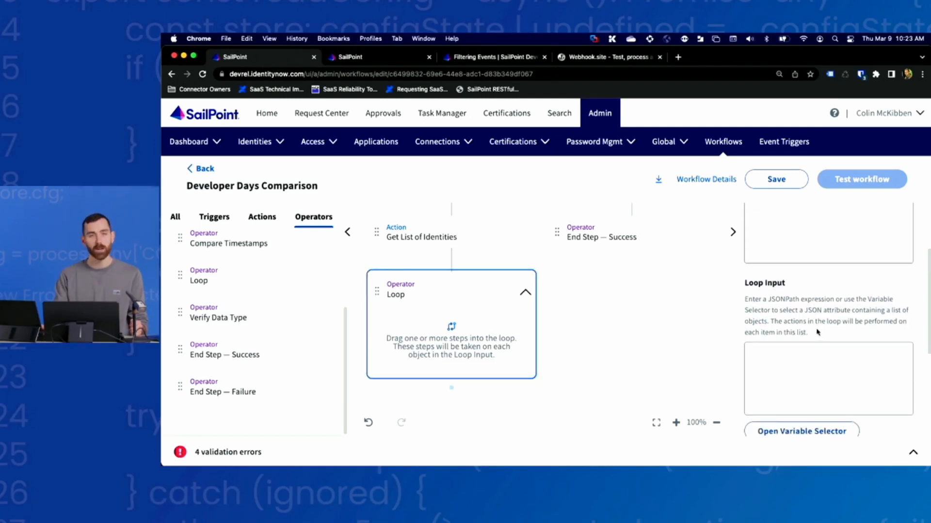
scroll(815, 332, down, 1)
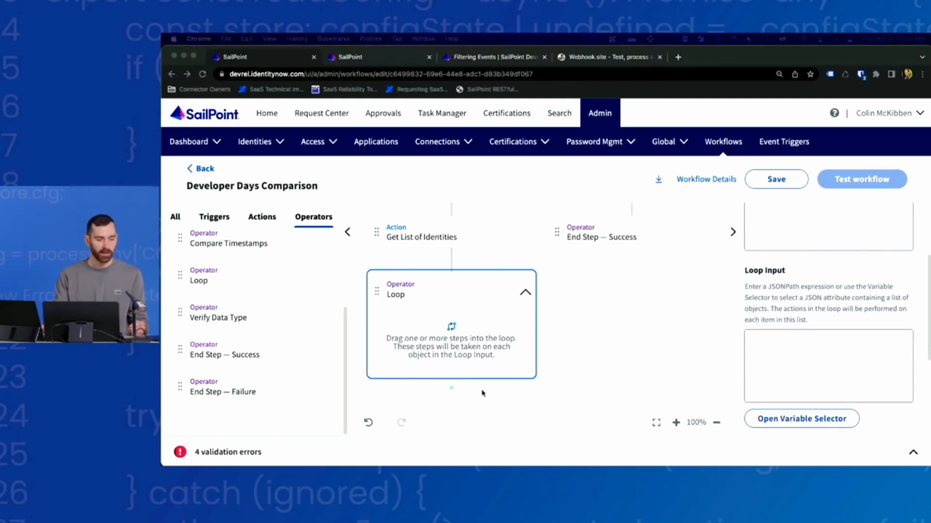
scroll(860, 405, down, 1)
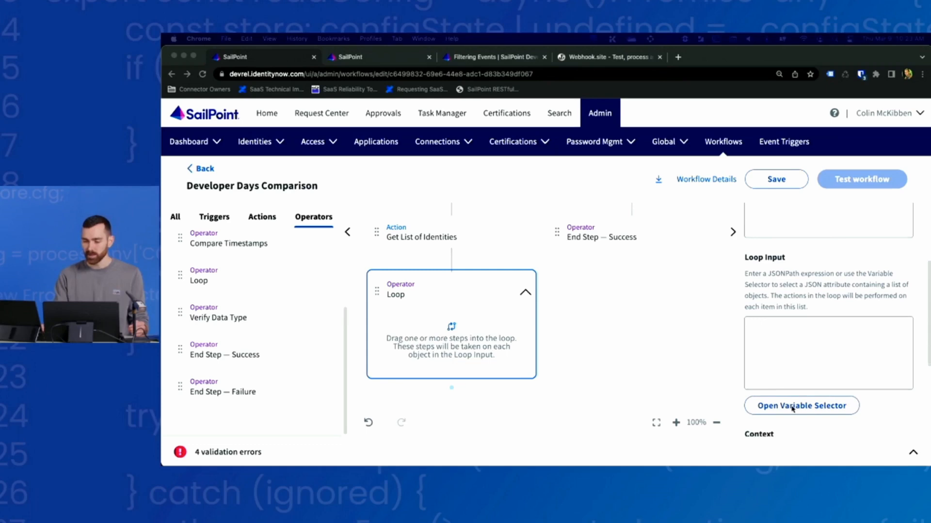
click(876, 405)
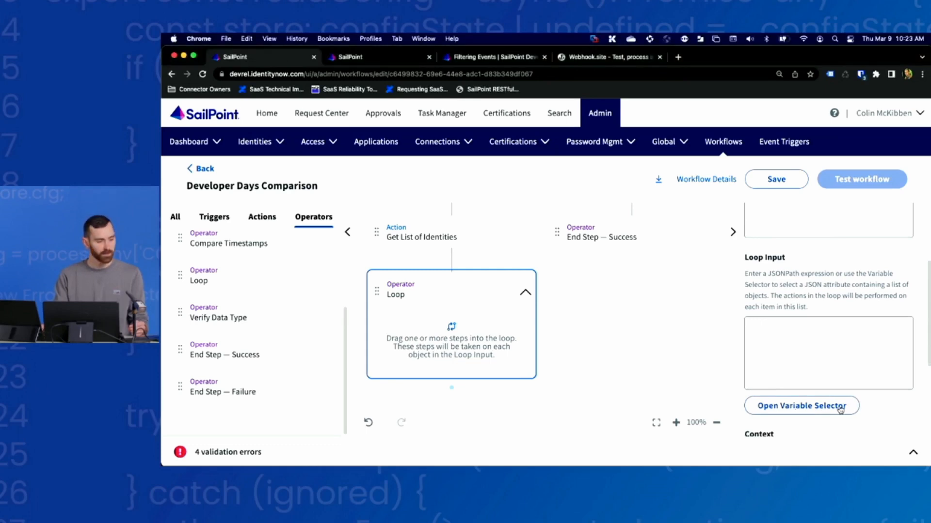
click(840, 408)
click(538, 333)
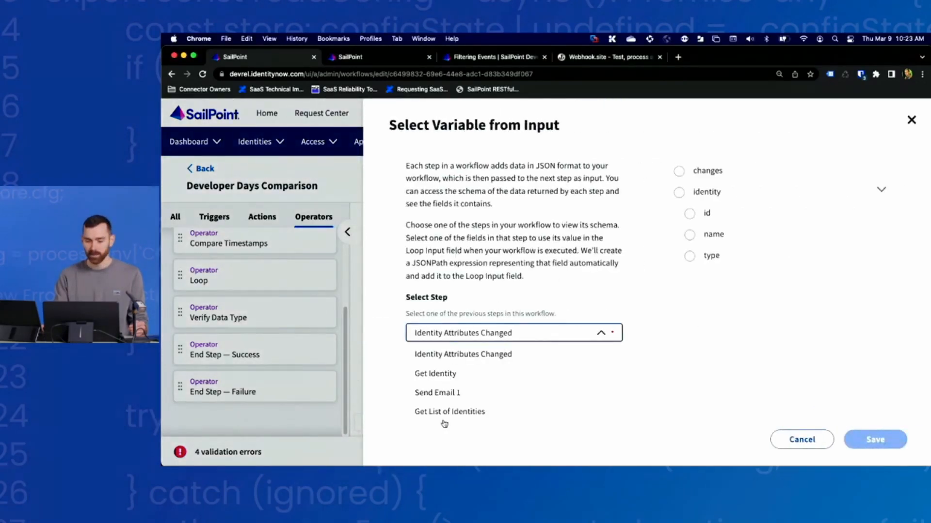
click(443, 412)
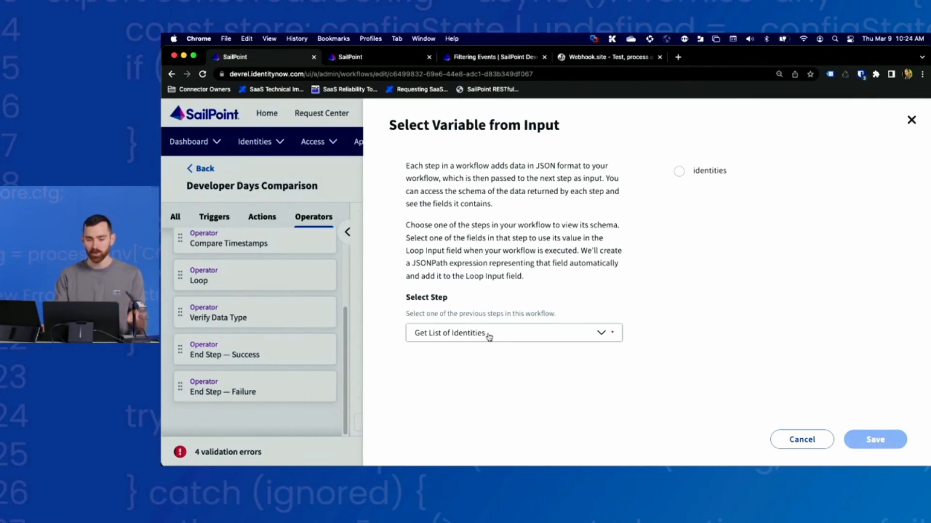
click(680, 172)
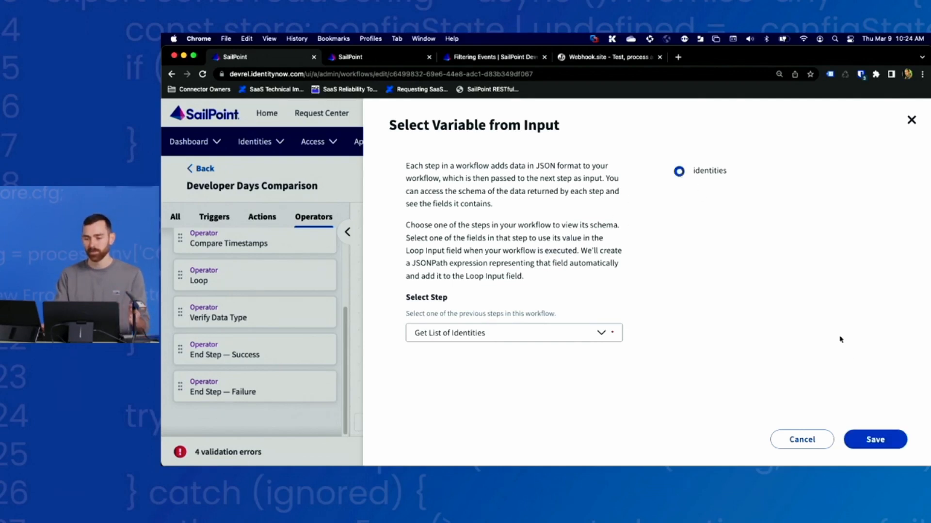
click(871, 439)
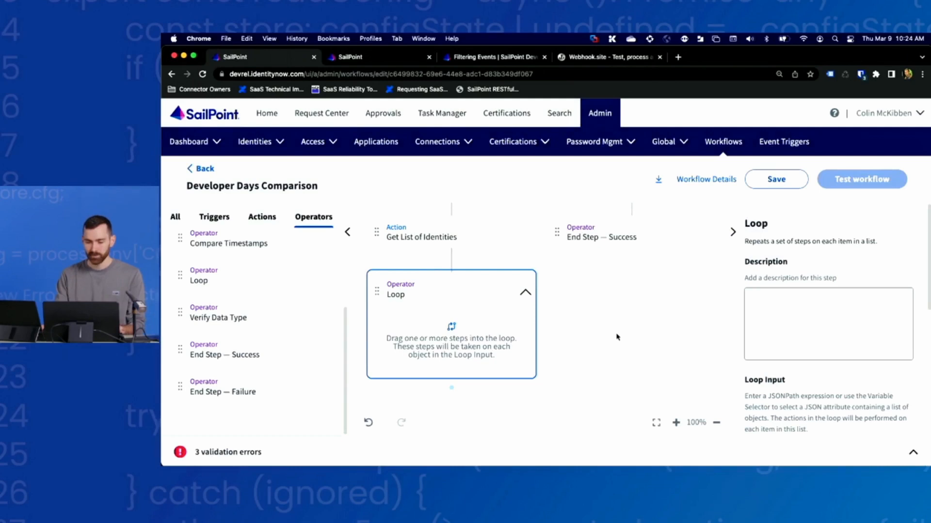
scroll(845, 359, down, 5)
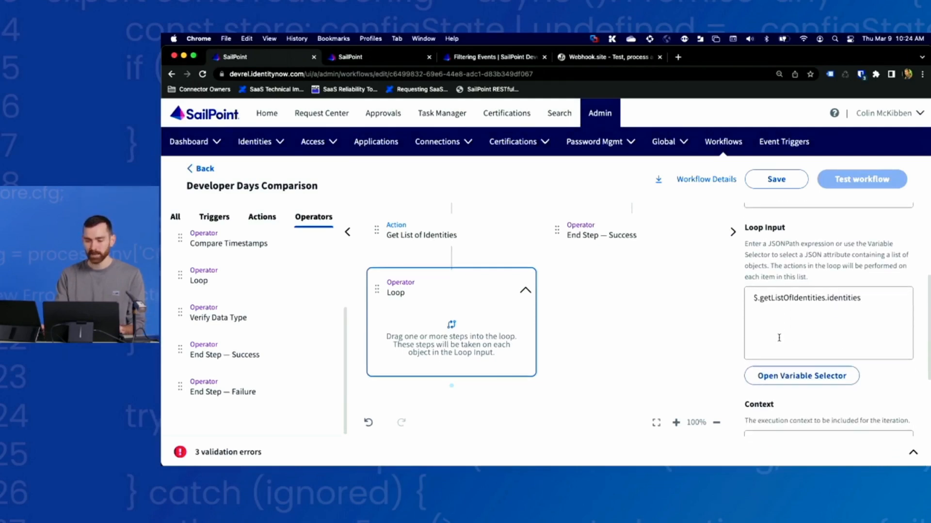
scroll(874, 353, down, 2)
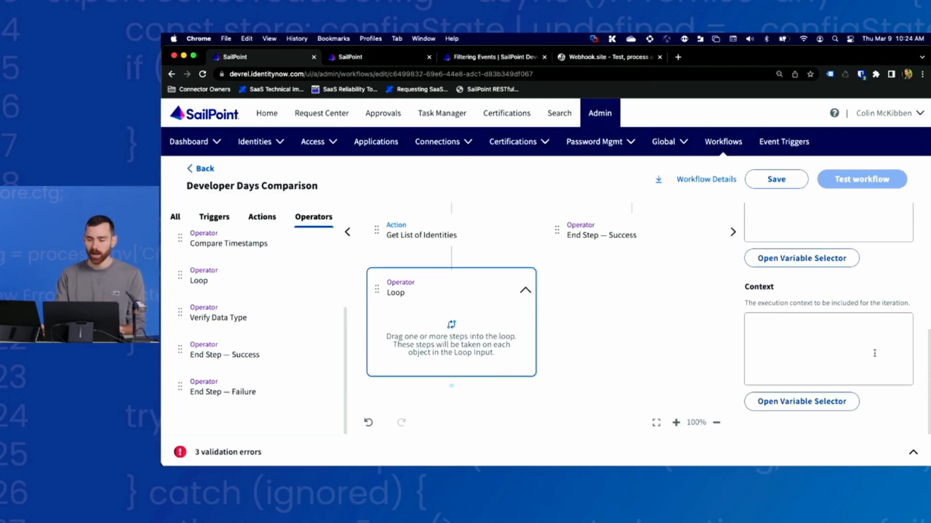
- Review the workflow from the Identity Attributes Changed trigger down to the Loop operator to see what context the loop iterations can use
click(785, 343)
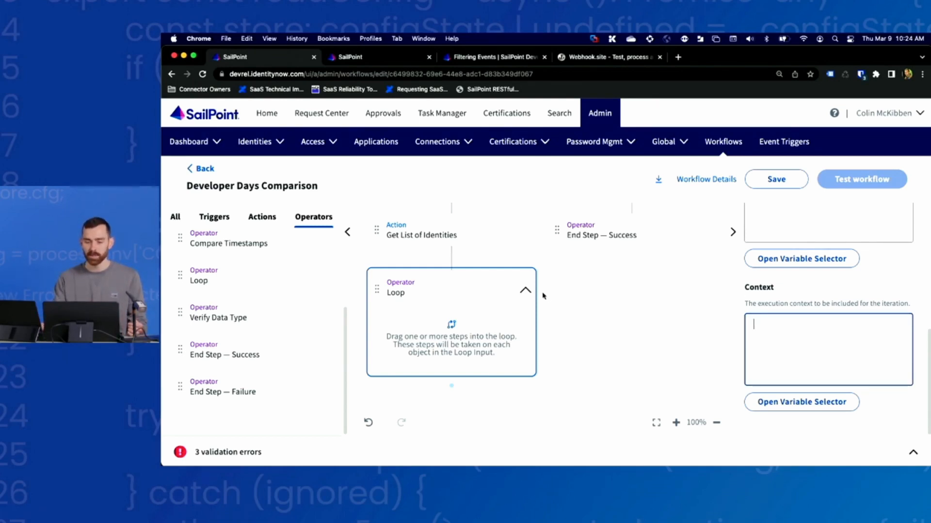
scroll(489, 288, up, 1)
scroll(480, 282, up, 3)
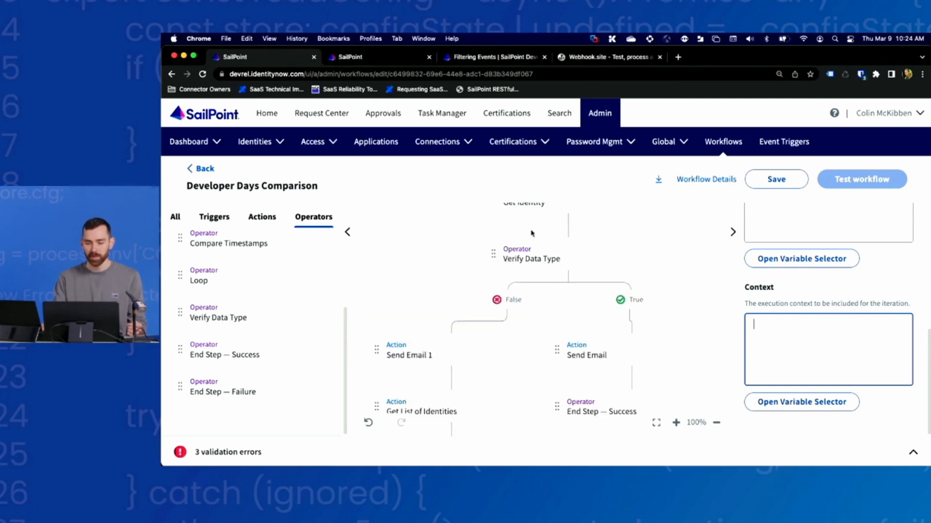
scroll(545, 262, up, 1)
scroll(545, 262, up, 3)
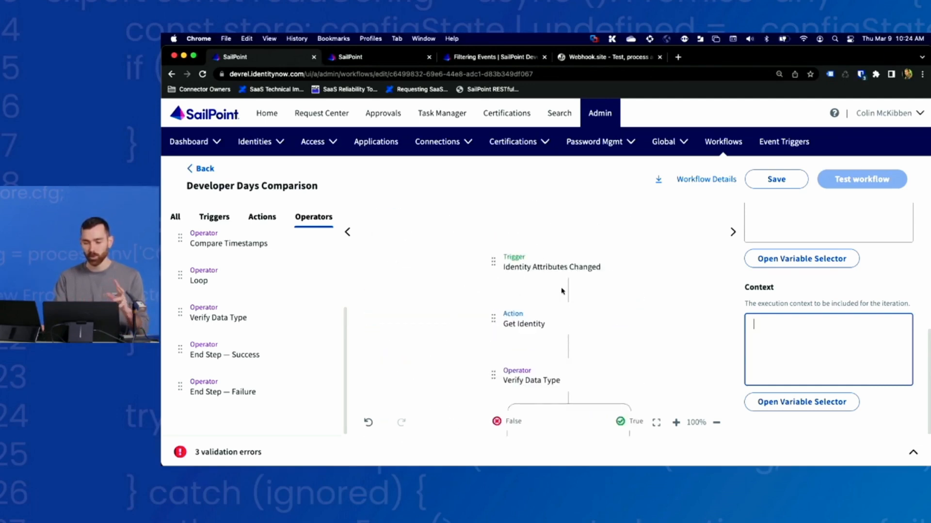
scroll(553, 288, down, 2)
scroll(555, 302, down, 5)
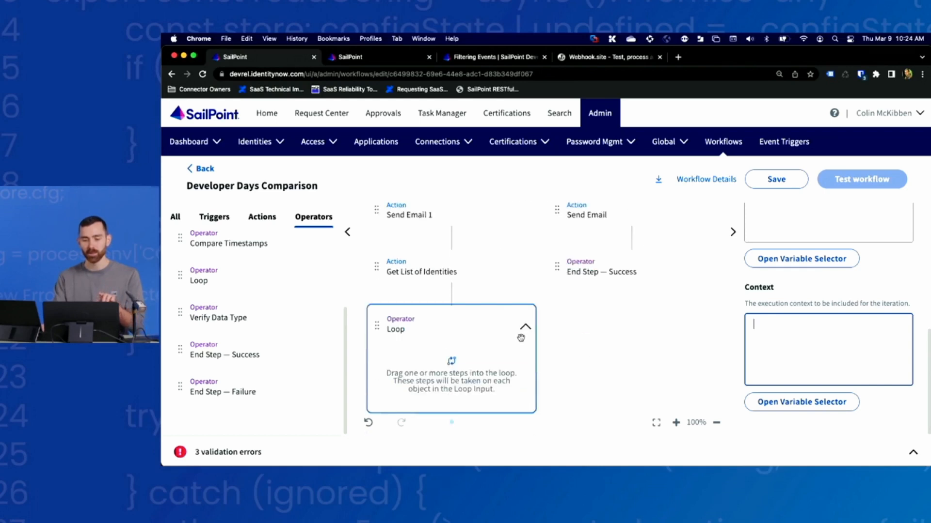
scroll(527, 330, up, 1)
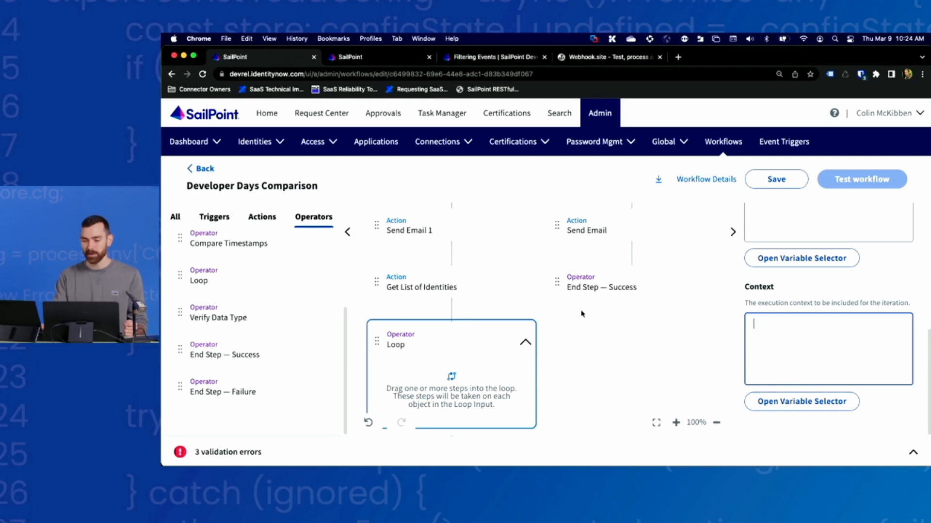
scroll(509, 281, up, 1)
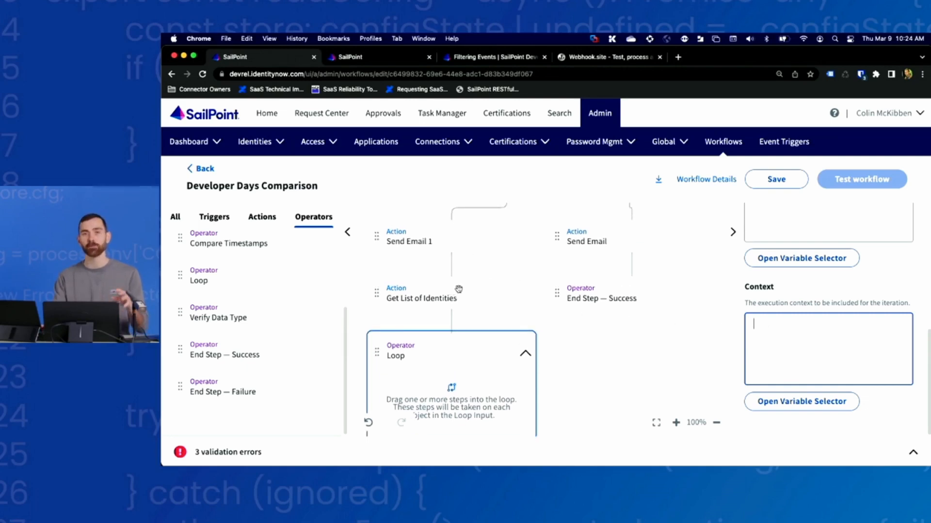
scroll(603, 349, down, 1)
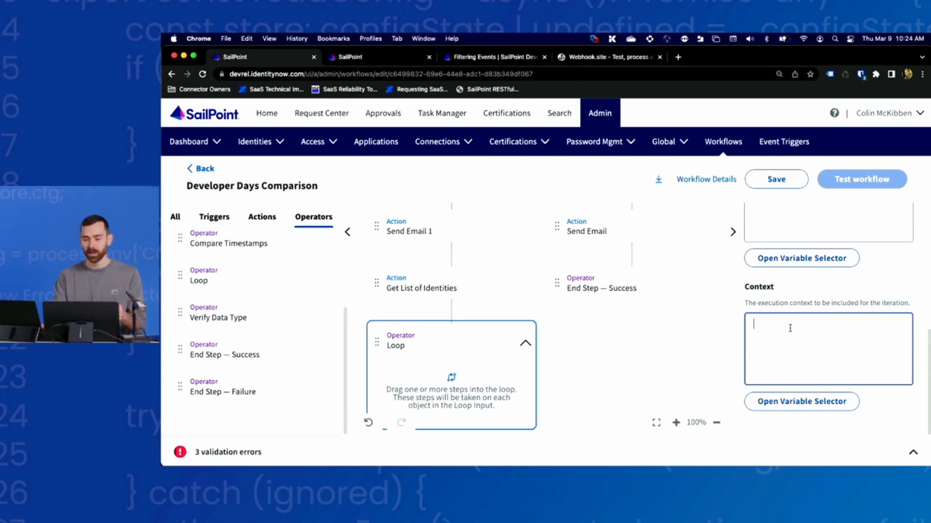
scroll(564, 315, up, 9)
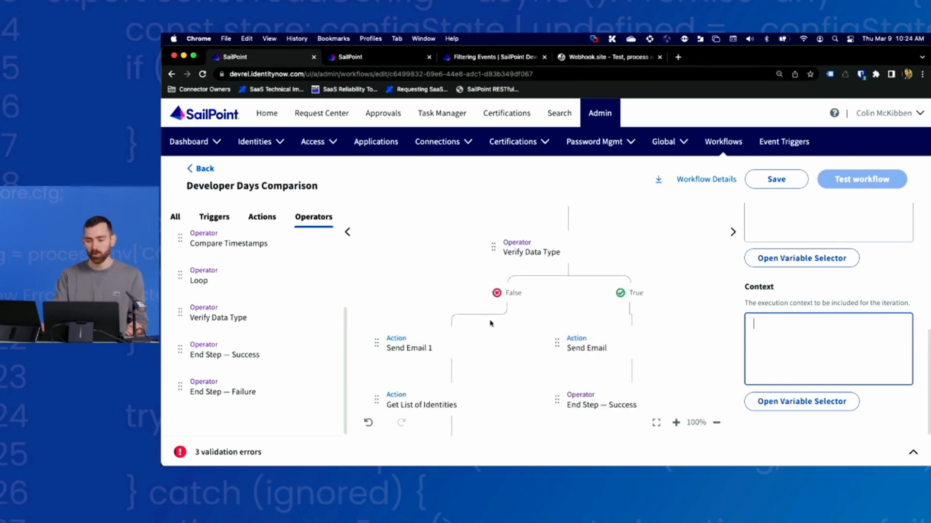
scroll(659, 330, down, 4)
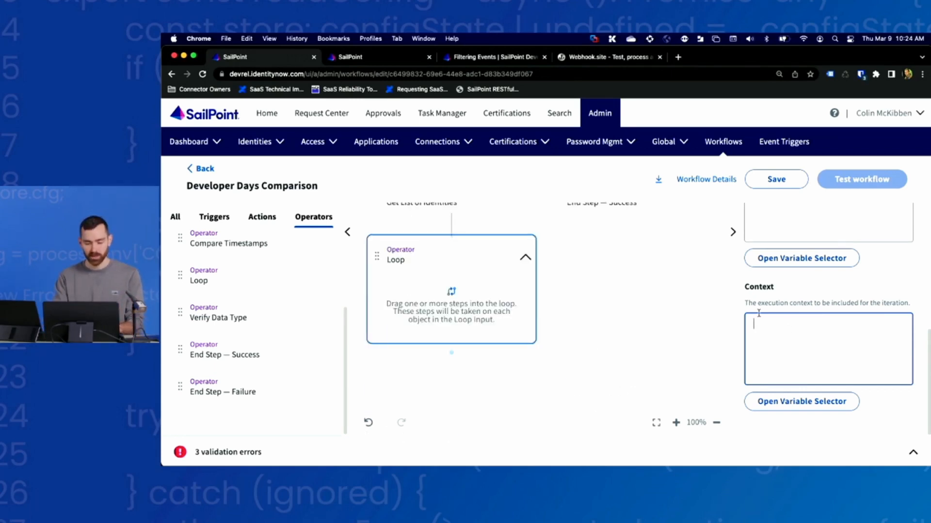
- Set the Context of the Loop operator to $ and save the workflow
text($)
scroll(560, 303, up, 1)
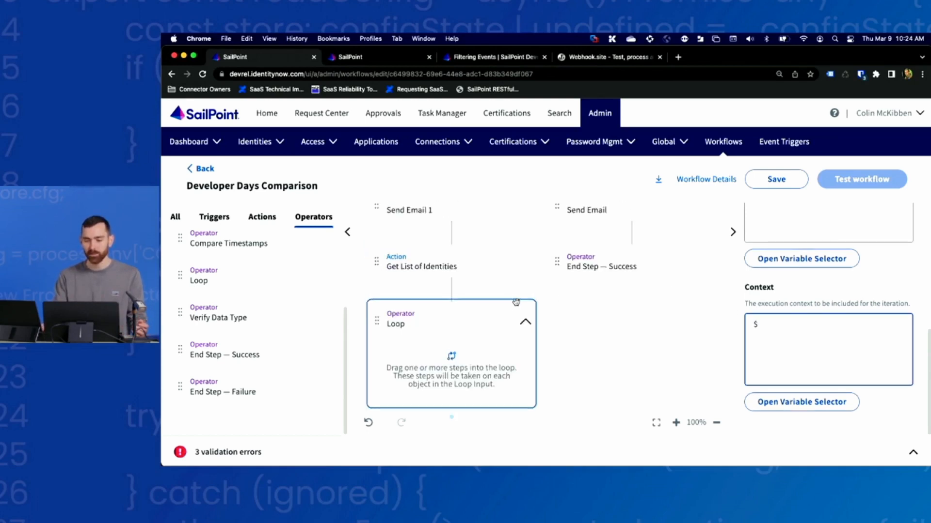
scroll(516, 302, up, 3)
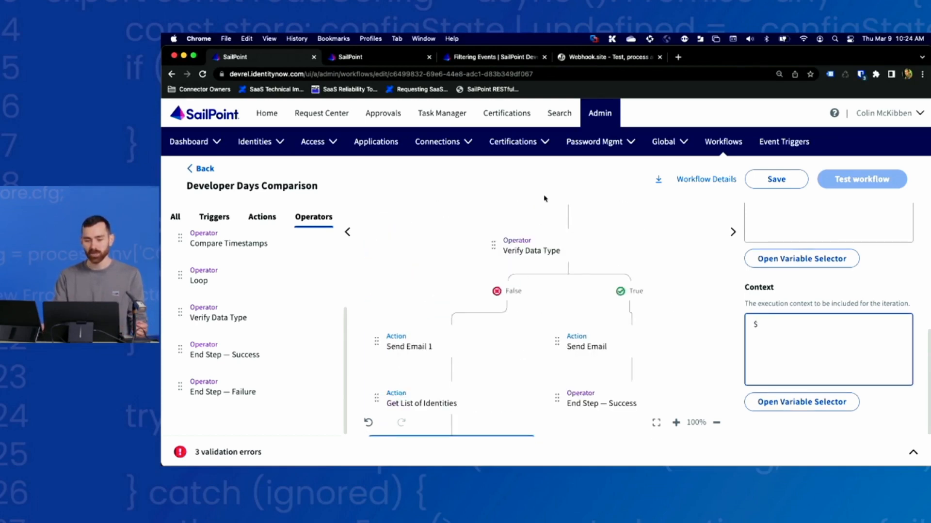
scroll(539, 276, down, 3)
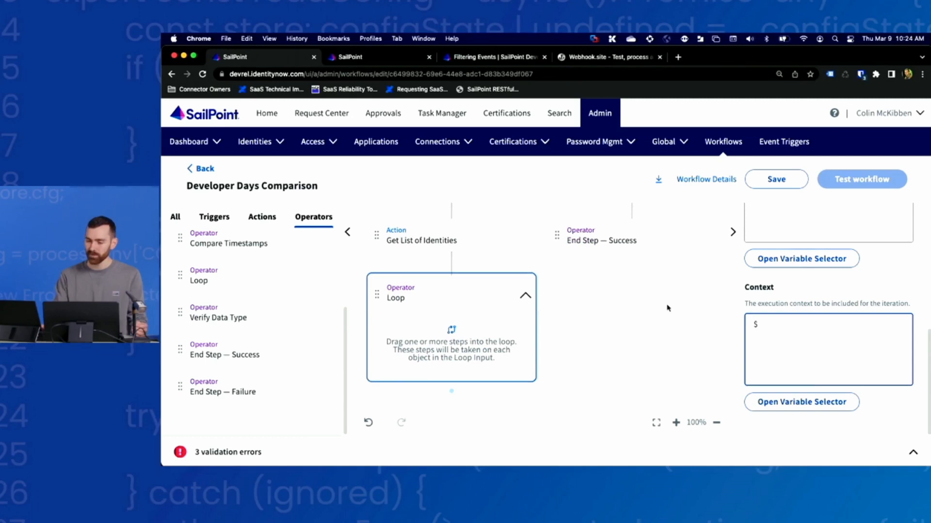
click(767, 184)
- Add a Send Email action inside the Loop operator
scroll(666, 328, down, 1)
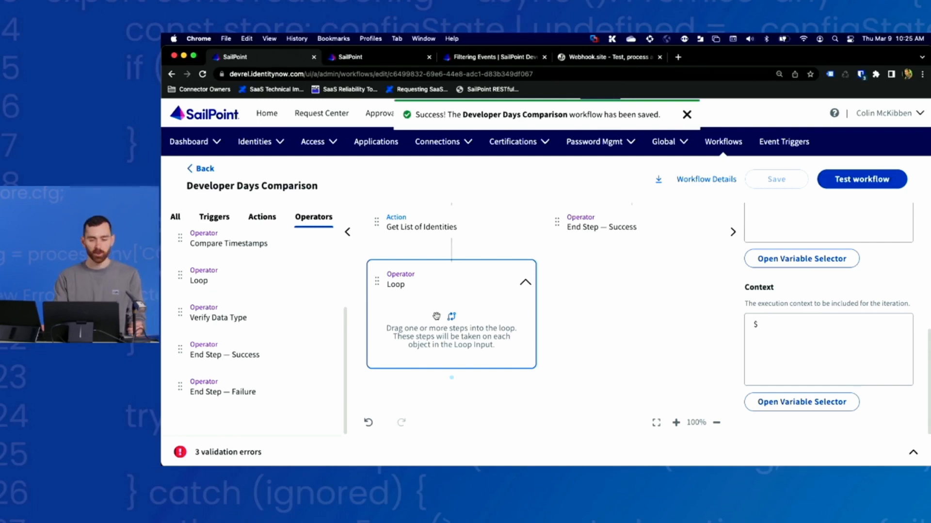
scroll(437, 316, down, 1)
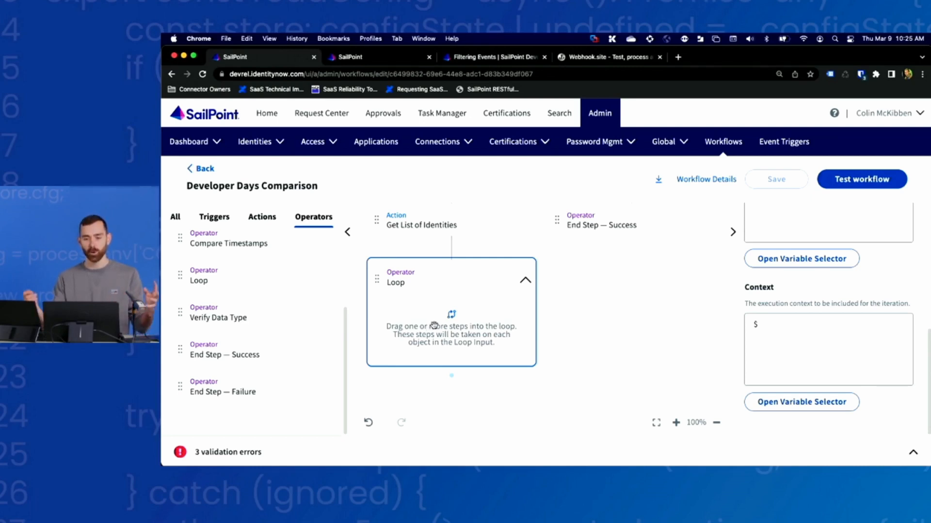
scroll(576, 334, down, 1)
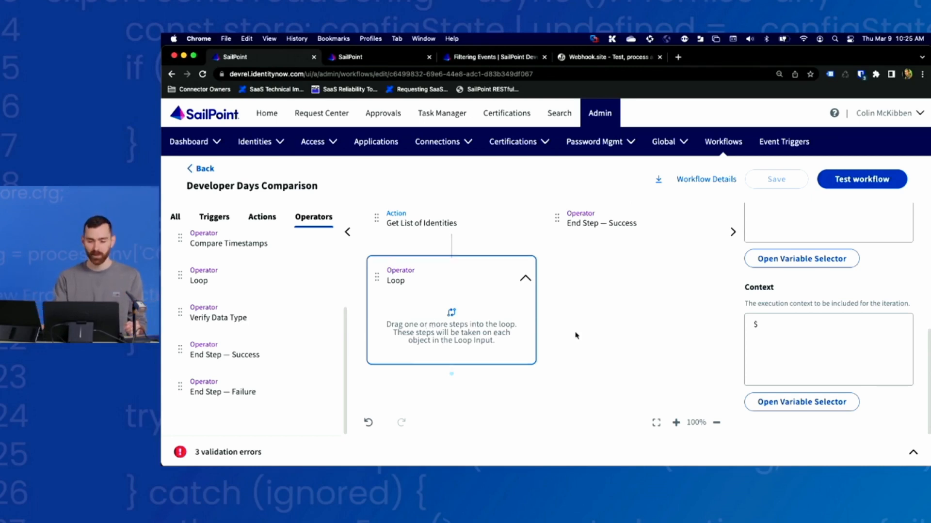
click(262, 217)
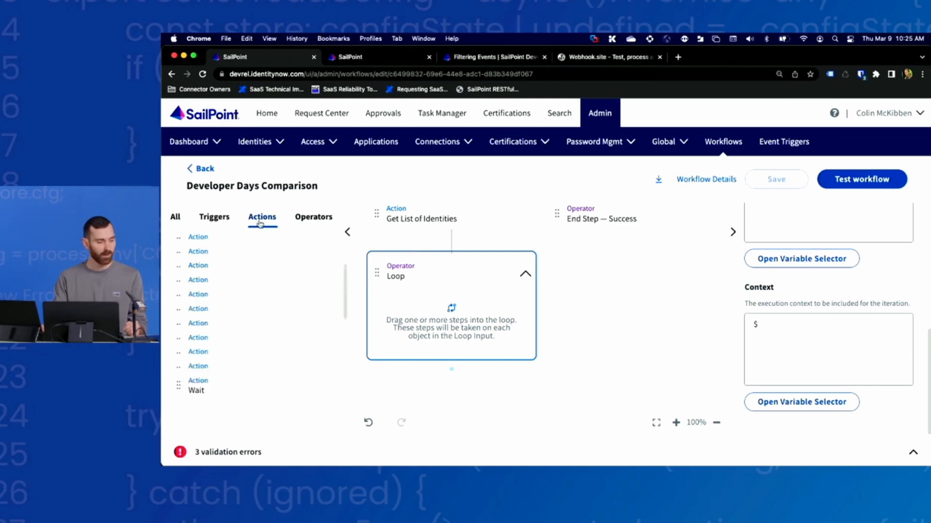
scroll(274, 319, down, 2)
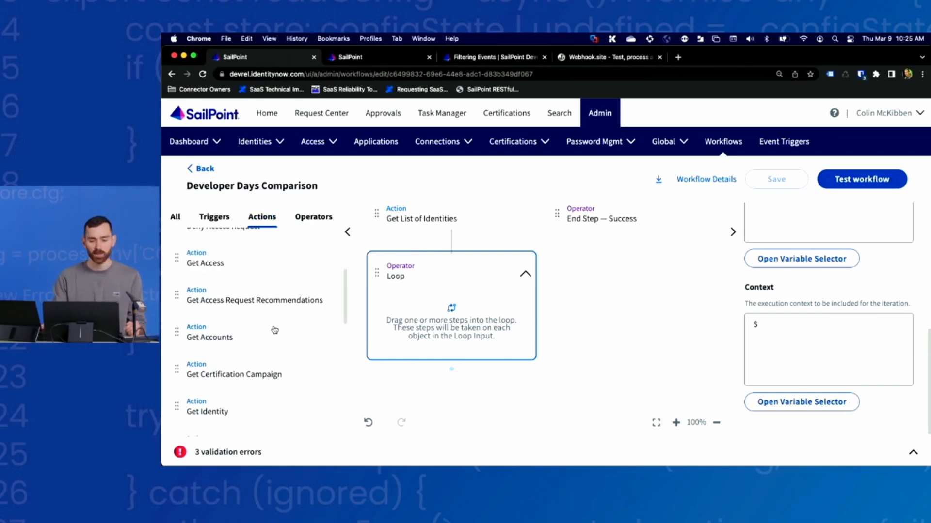
scroll(245, 354, down, 1)
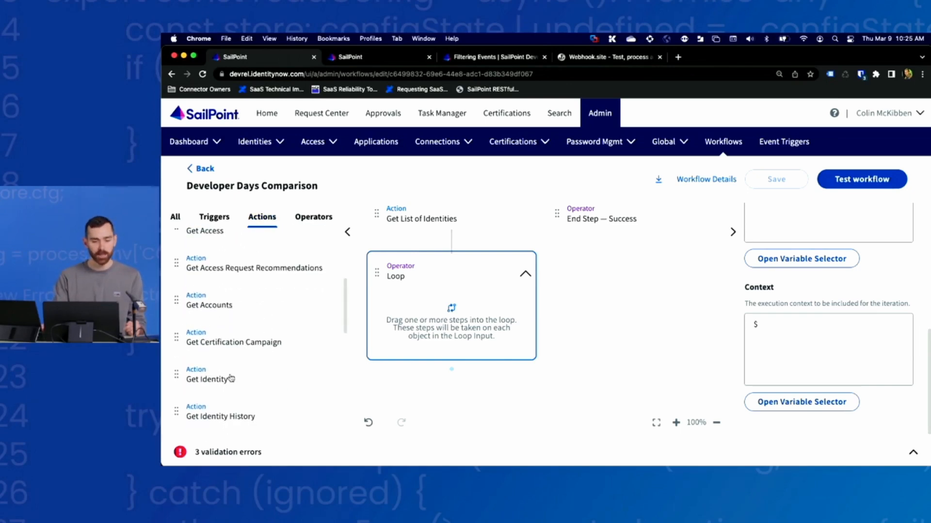
scroll(238, 355, down, 8)
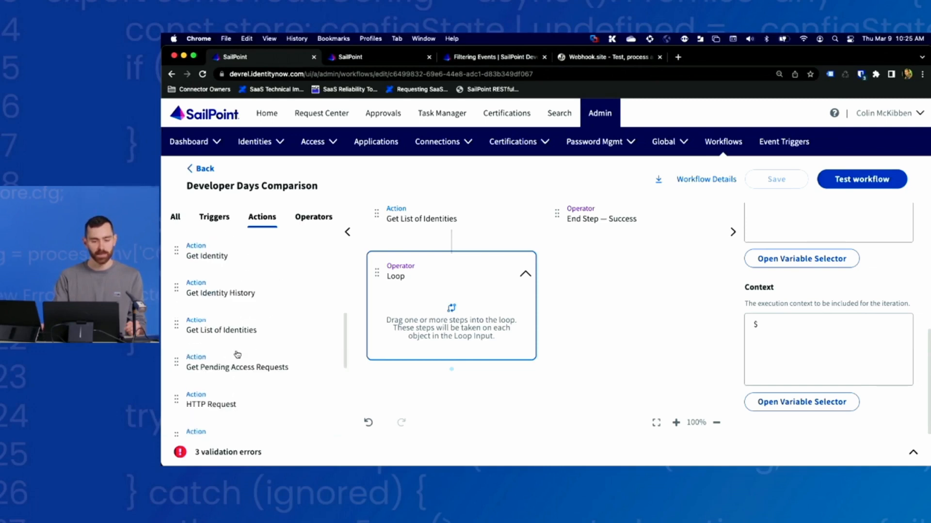
scroll(236, 358, down, 4)
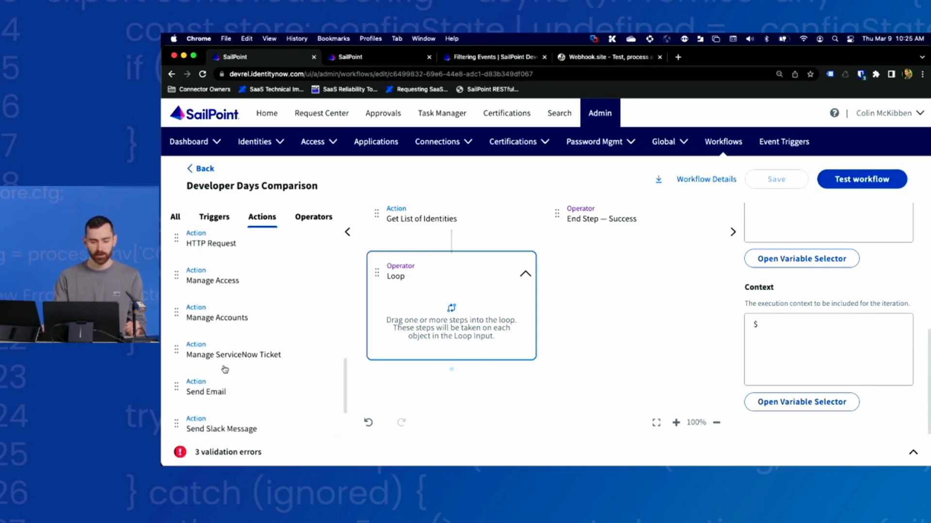
drag(226, 395, 392, 315)
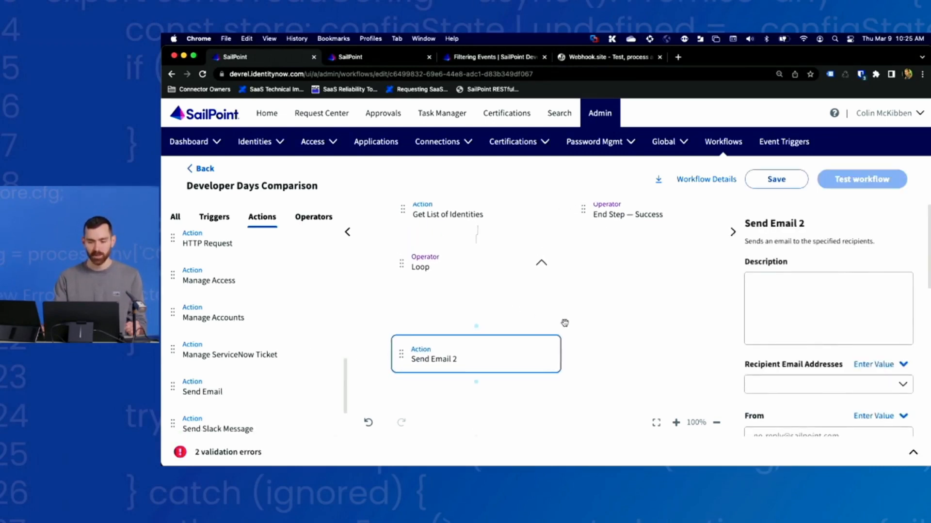
scroll(528, 298, down, 1)
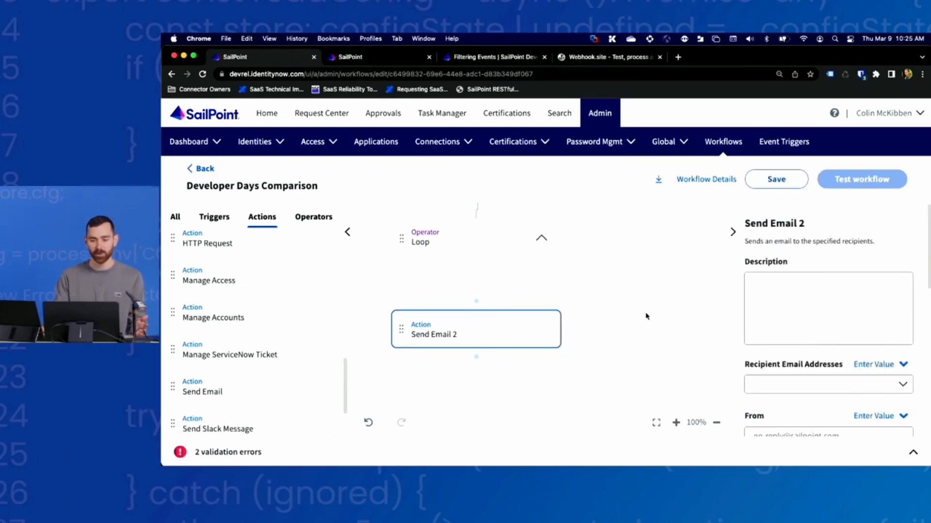
scroll(542, 313, down, 1)
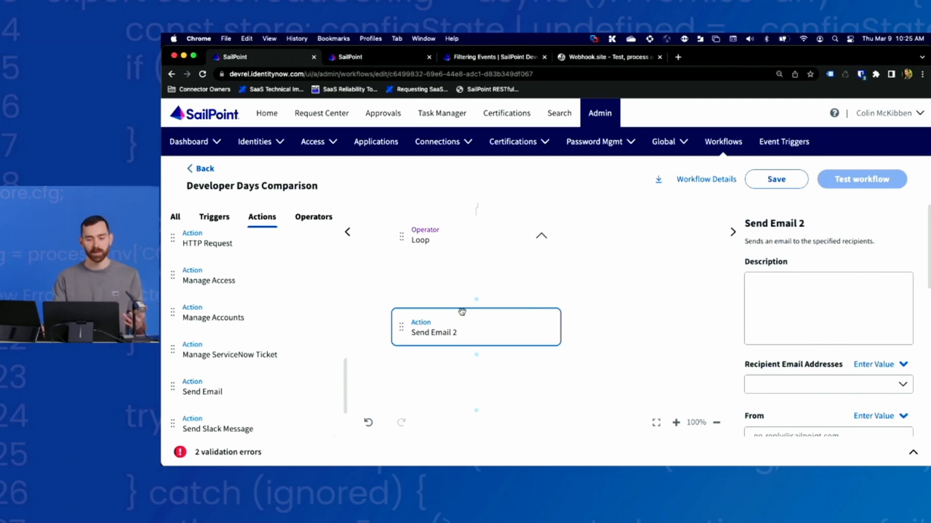
- Add an End Step — Success operator below Send Email 2 inside the loop and connect Send Email 2 to it
click(313, 216)
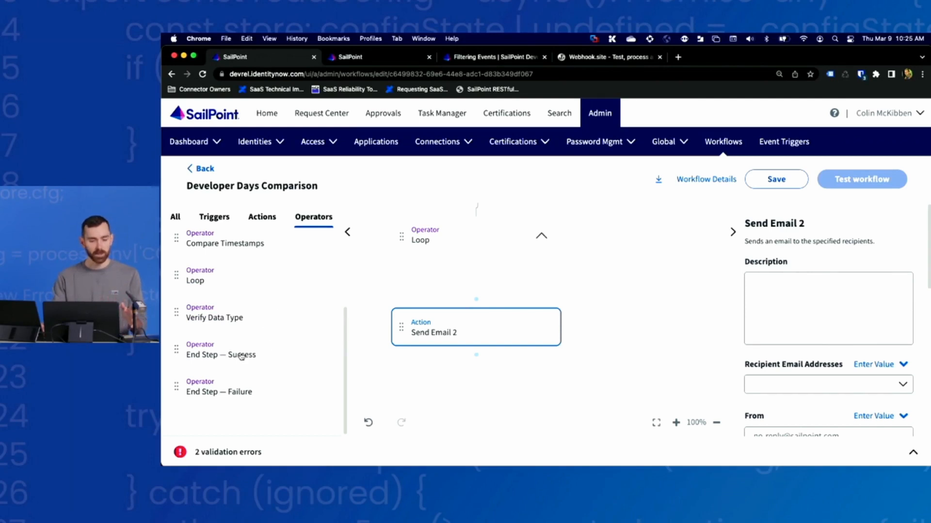
drag(241, 357, 407, 371)
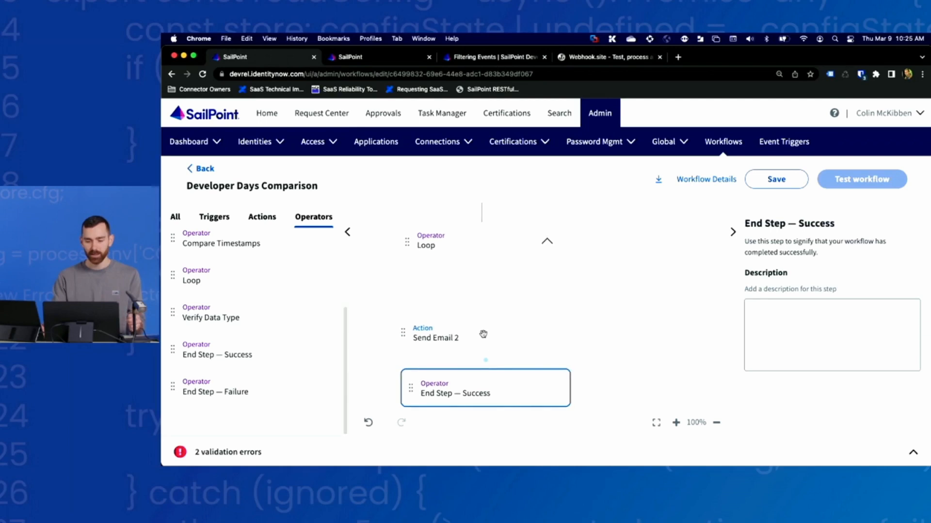
click(482, 335)
drag(480, 357, 479, 375)
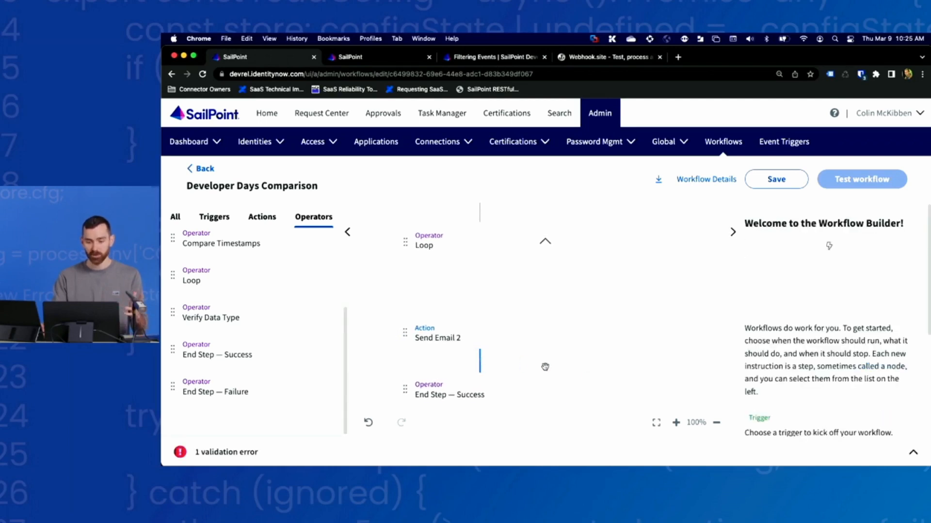
- Find the workflow author's address and add it to the Recipient Email Addresses of Send Email 2
scroll(588, 375, down, 1)
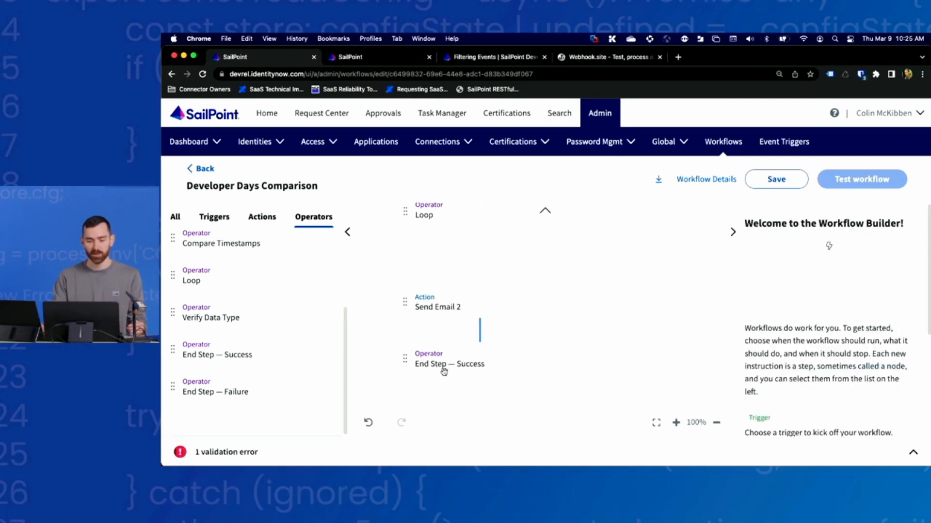
click(716, 423)
click(717, 423)
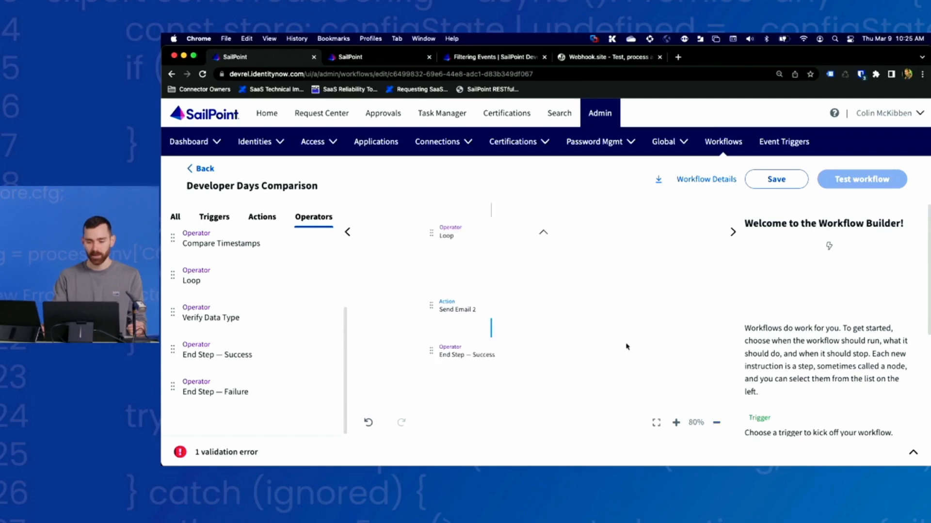
click(506, 303)
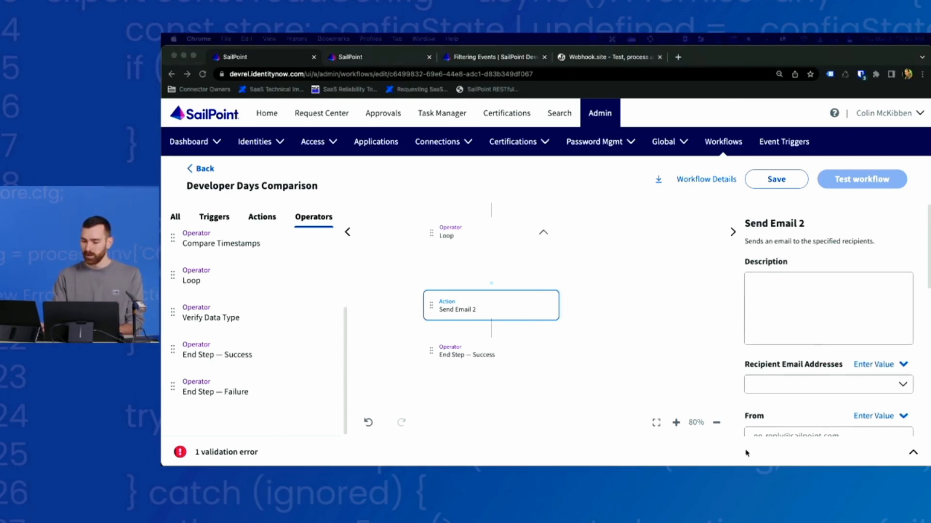
scroll(739, 363, down, 3)
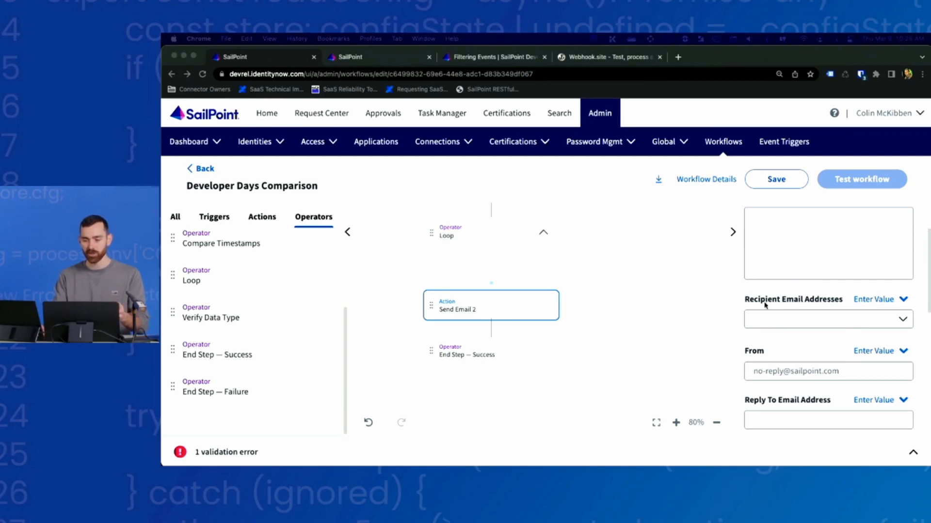
click(801, 320)
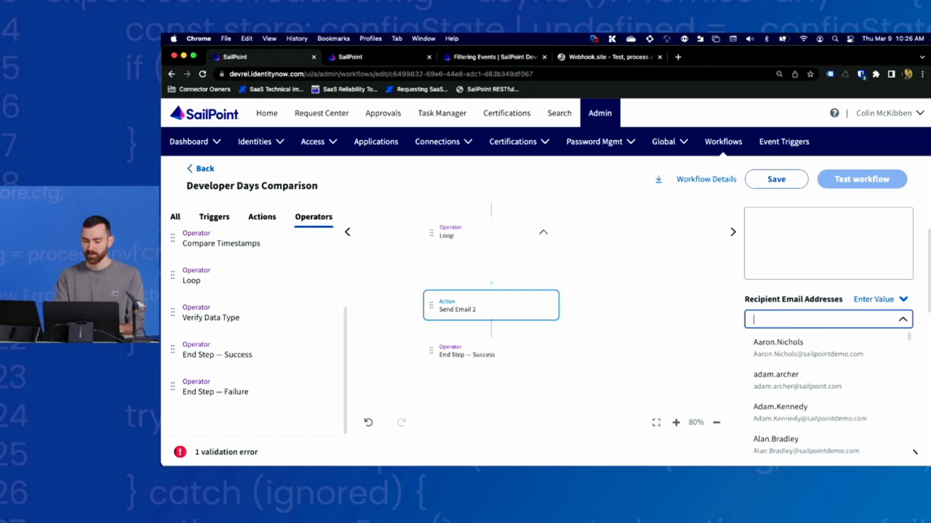
text(colin)
click(792, 380)
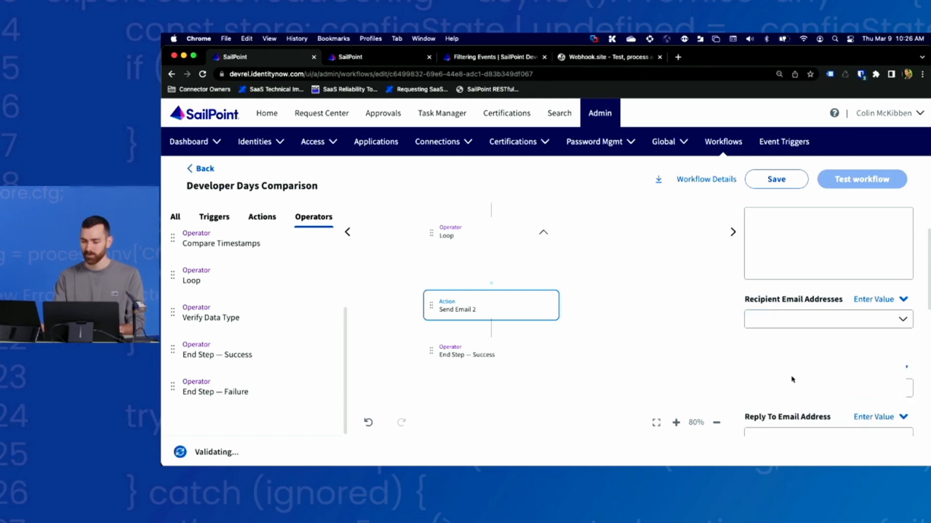
scroll(739, 341, down, 1)
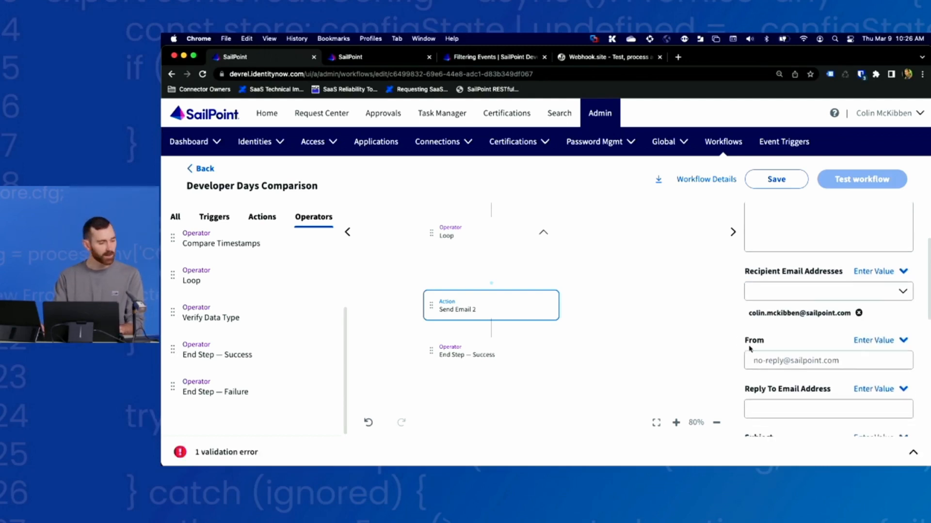
- Set the Subject of Send Email 2 to "{{$.loop.context.getIdentity.name}} needs a manager."
scroll(749, 348, down, 5)
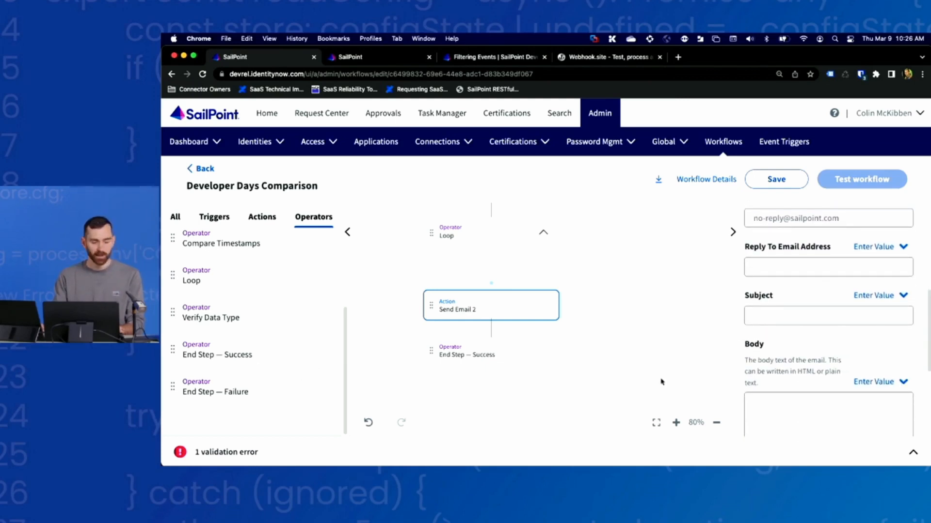
click(781, 316)
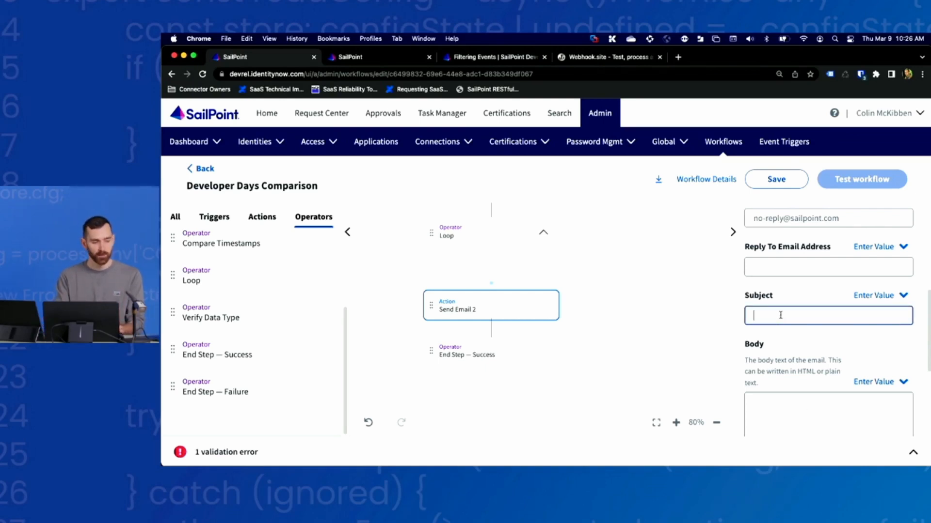
text({{$.loop.)
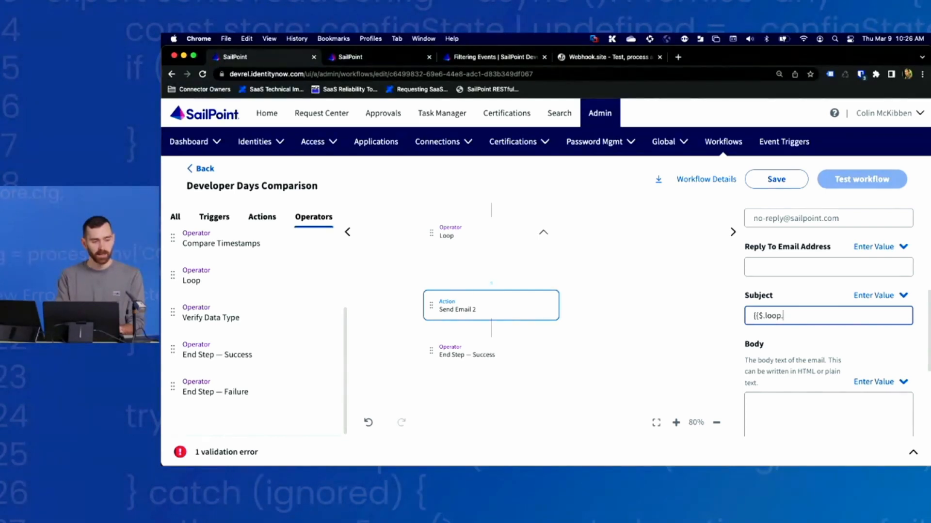
text(context.getIdentity)
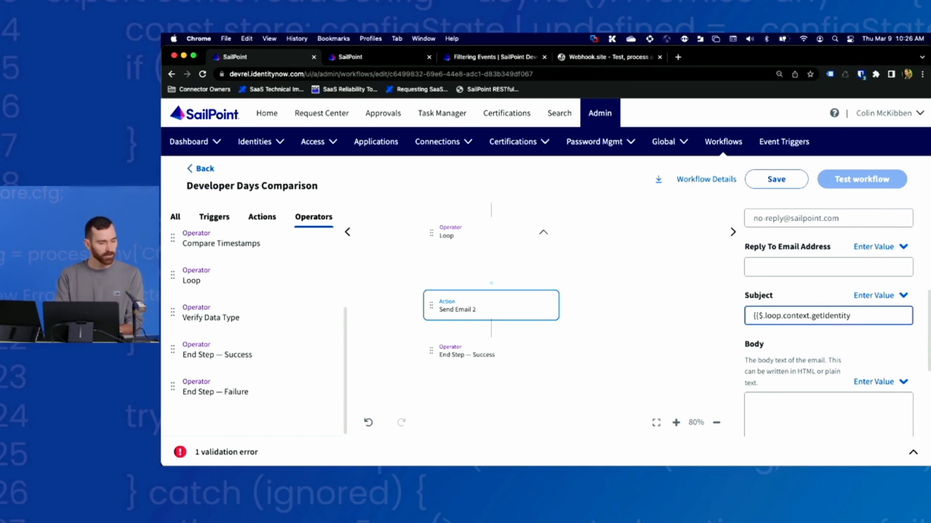
text(name)
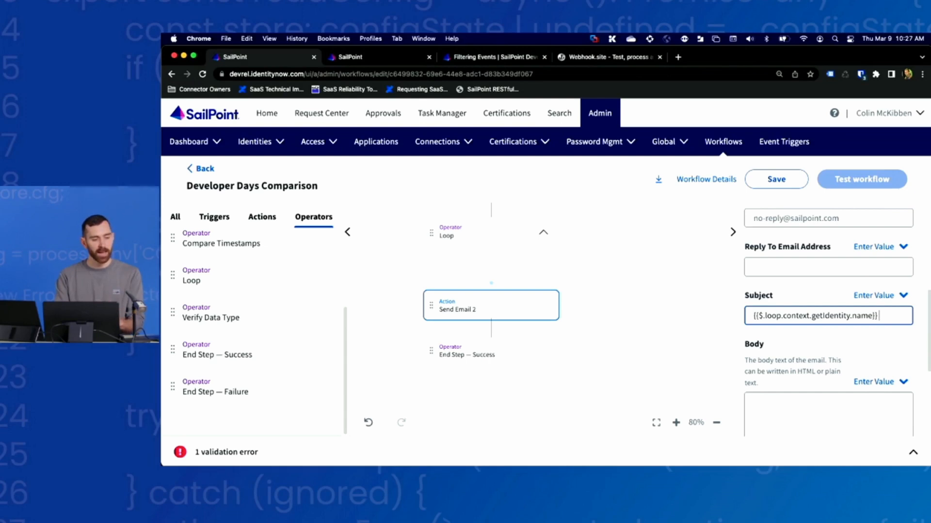
text(nnee)
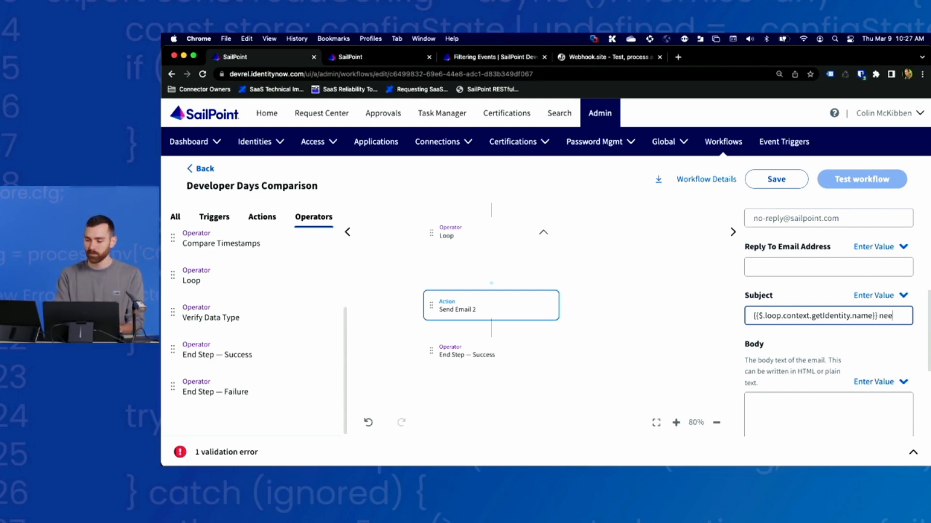
text(ds a manager.)
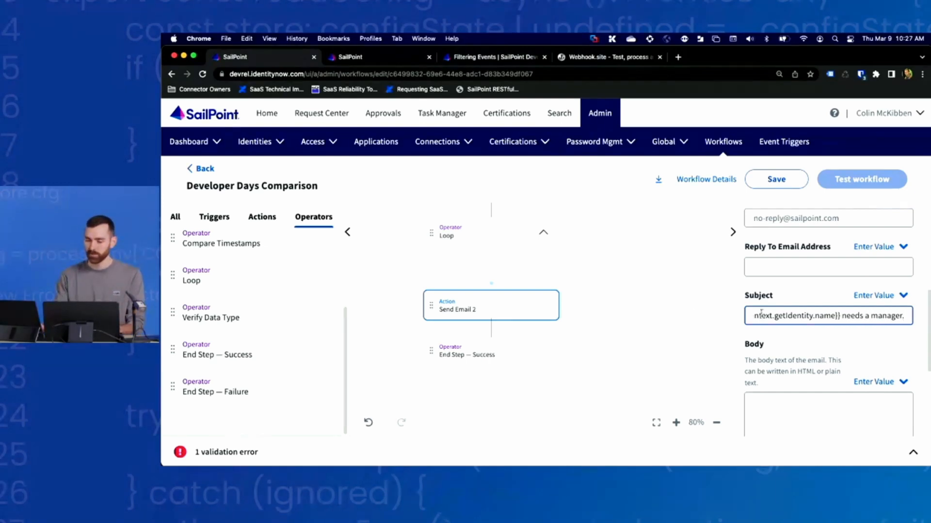
- Start the Body of Send Email 2 with the greeting "Hello {{$.loop.loopInput.name}},"
scroll(761, 313, down, 5)
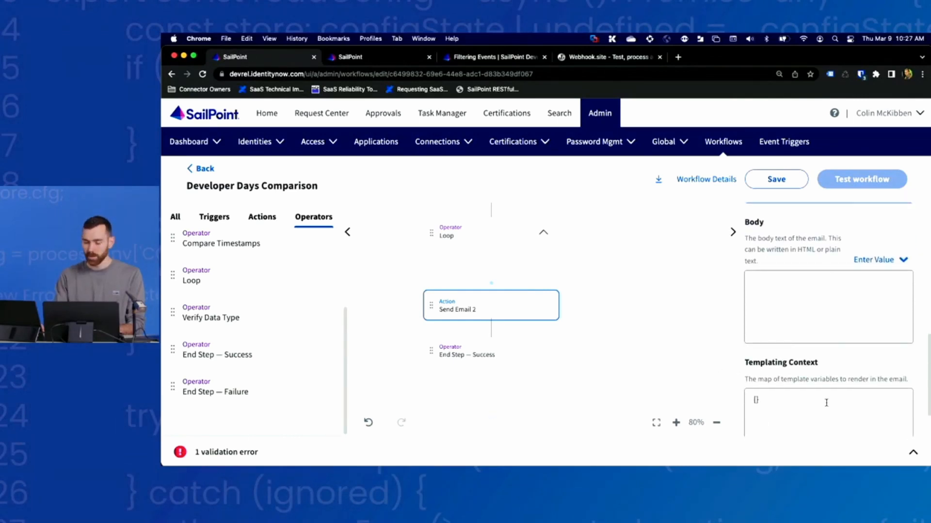
click(783, 287)
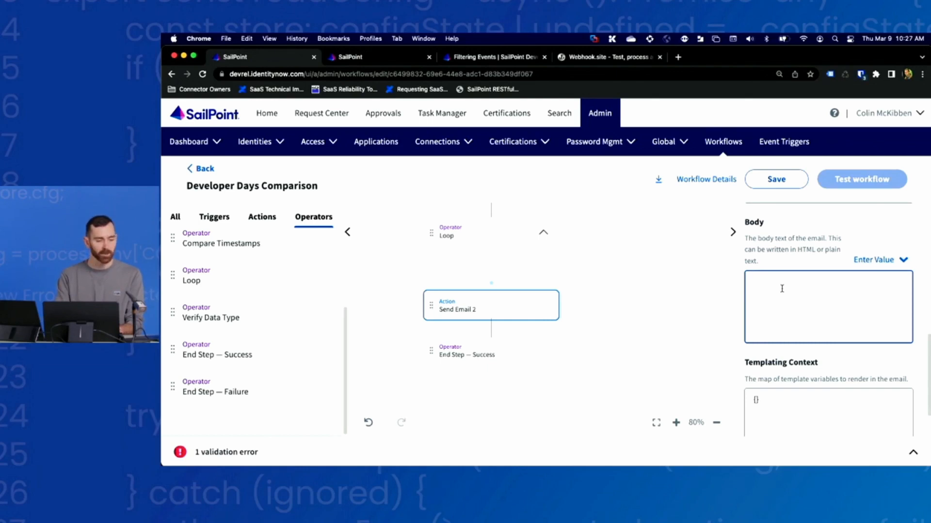
text(Hello)
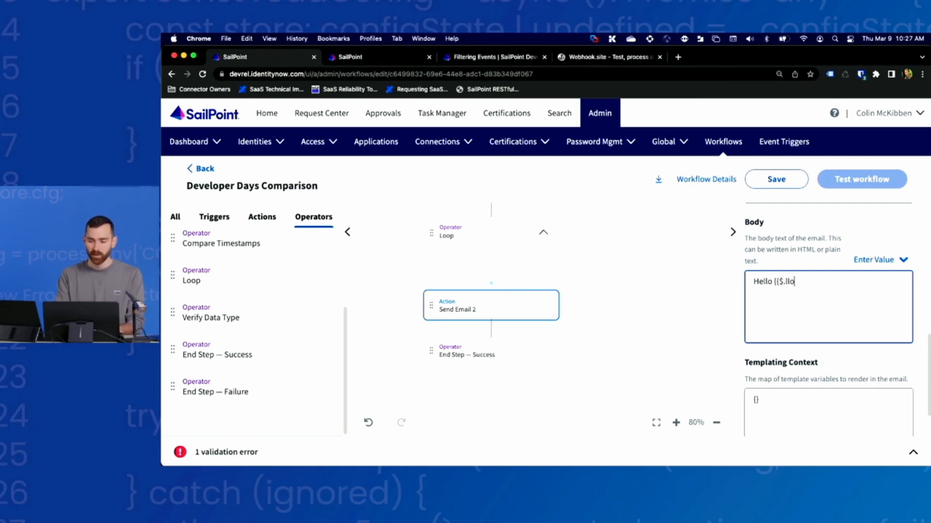
text({{$.llop)
key(BackSpace)
key(BackSpace)
key(BackSpace)
key(BackSpace)
text(loop)
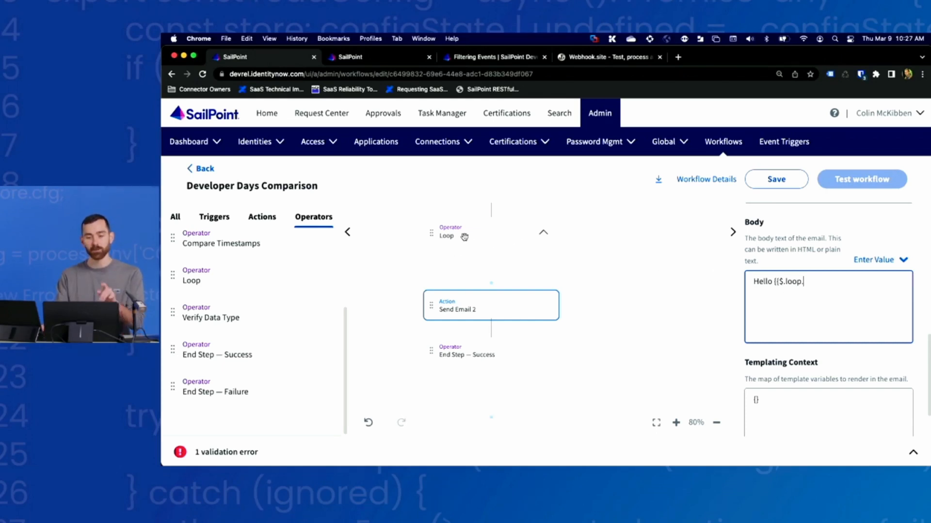
text(.)
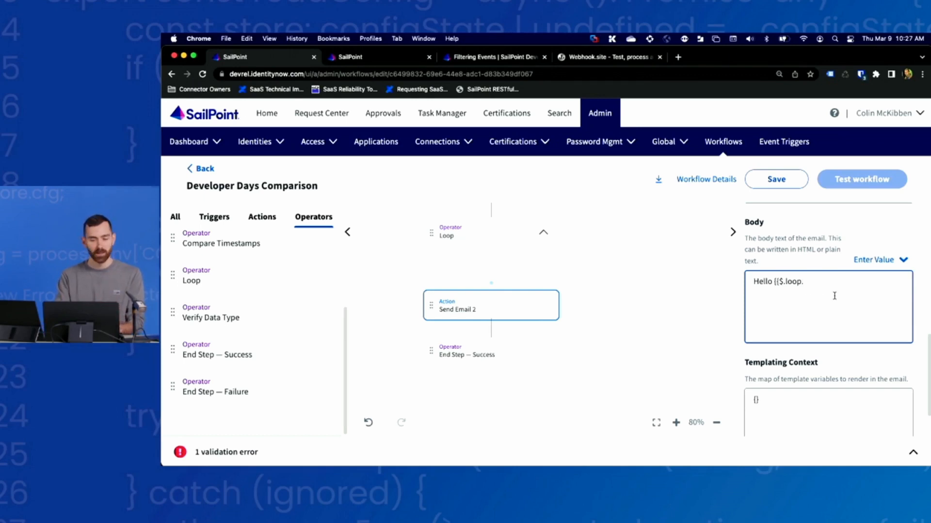
text(loopo)
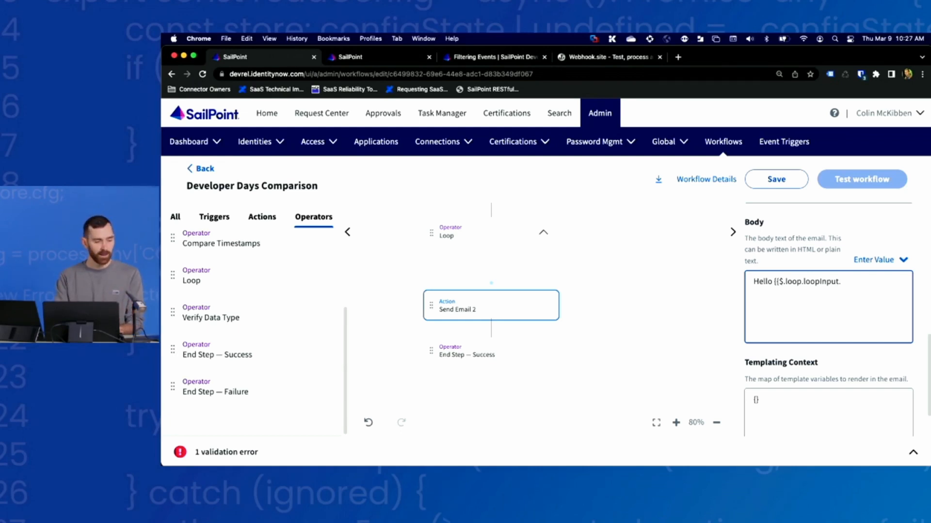
text(name}},)
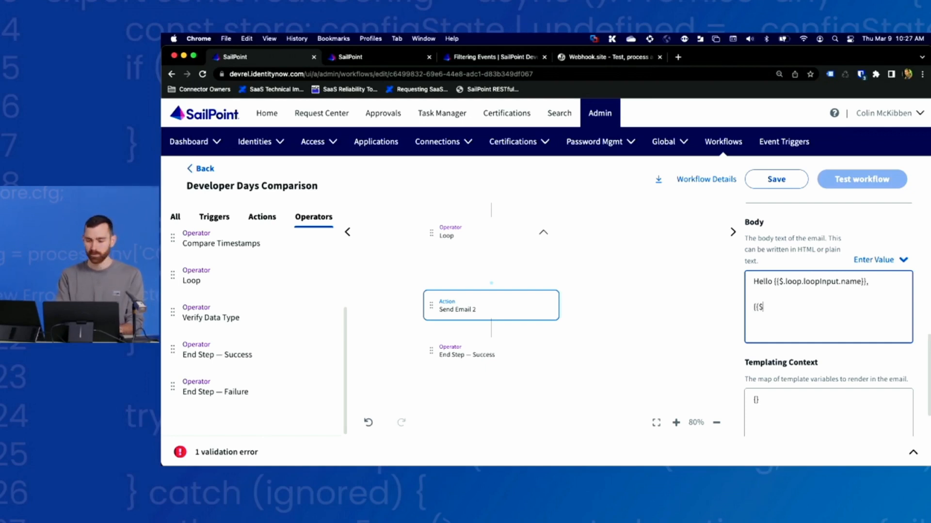
- Add the body paragraph "{{$.loop.context.getIdentity.name}} just joined the {{$.loop.context.getIdentity.attributes.department}} department and needs a manager. Will you accept?" below the greeting
text(.loop.co)
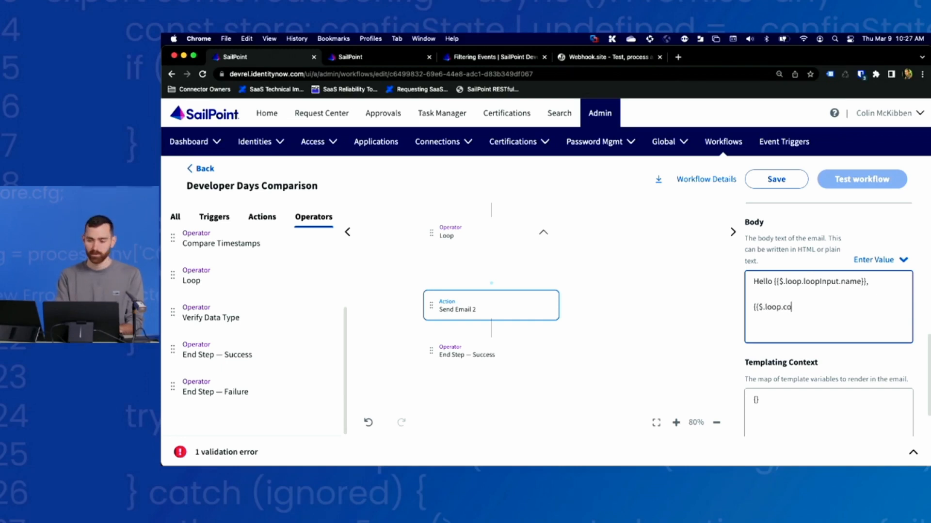
text(ntext.get)
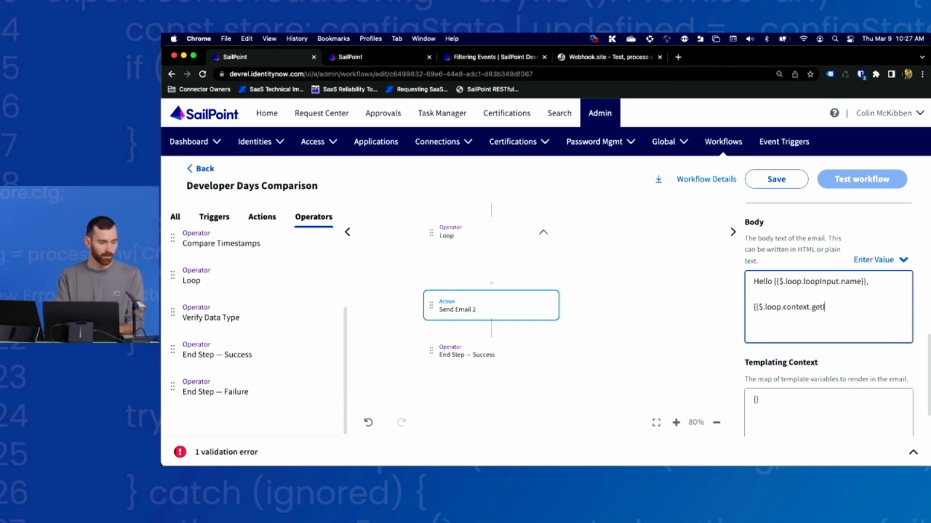
text(Identity)
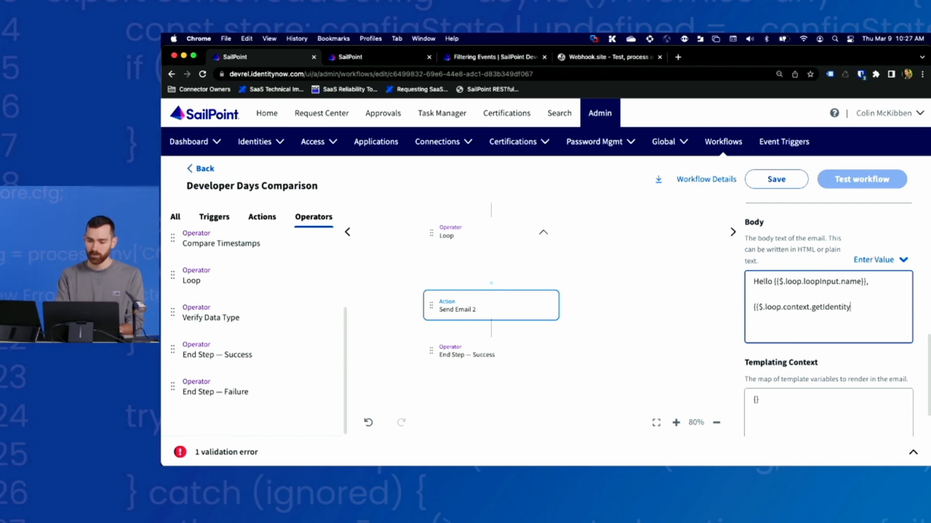
text(.name}} ju)
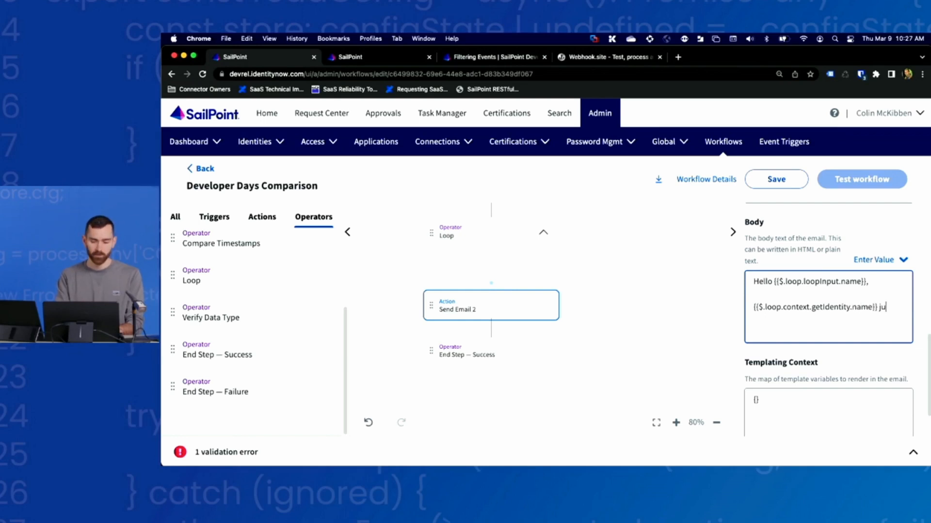
text(st joined the {)
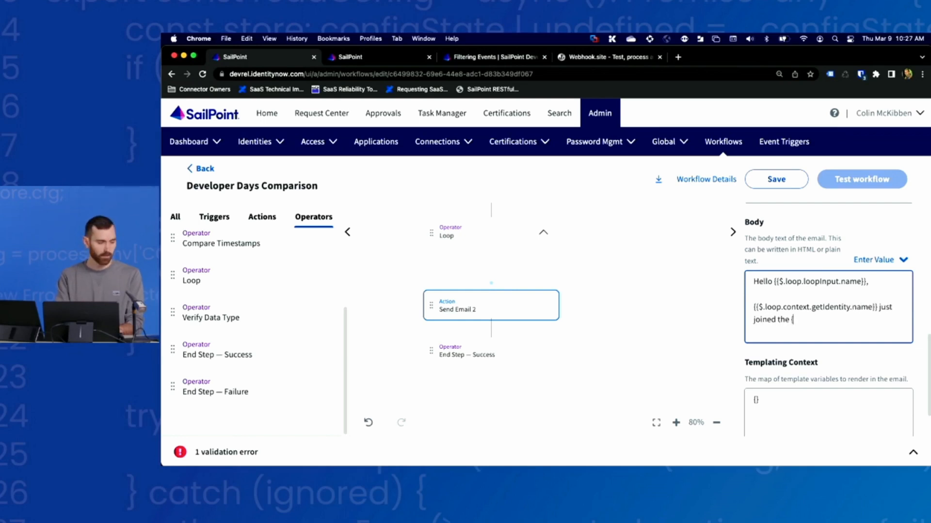
text({$.loop.context.getIdentit)
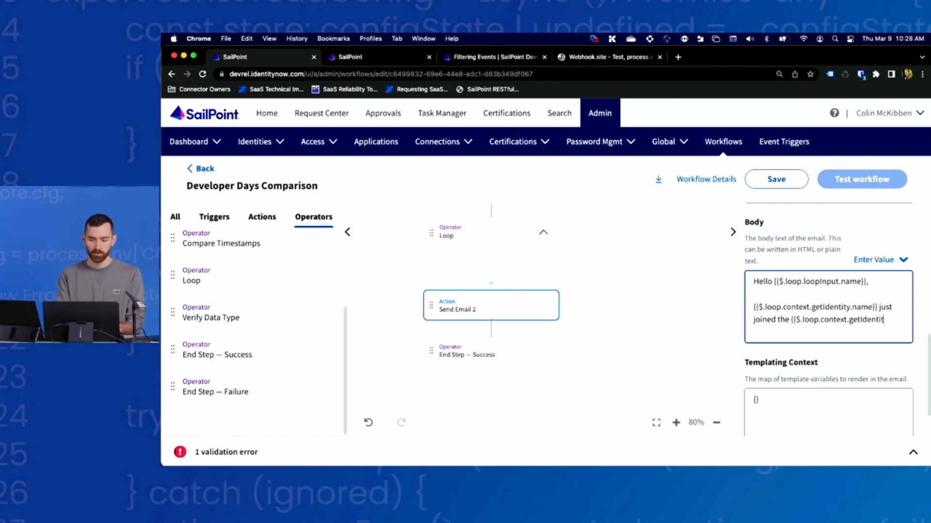
text(y.attributes.department}} de)
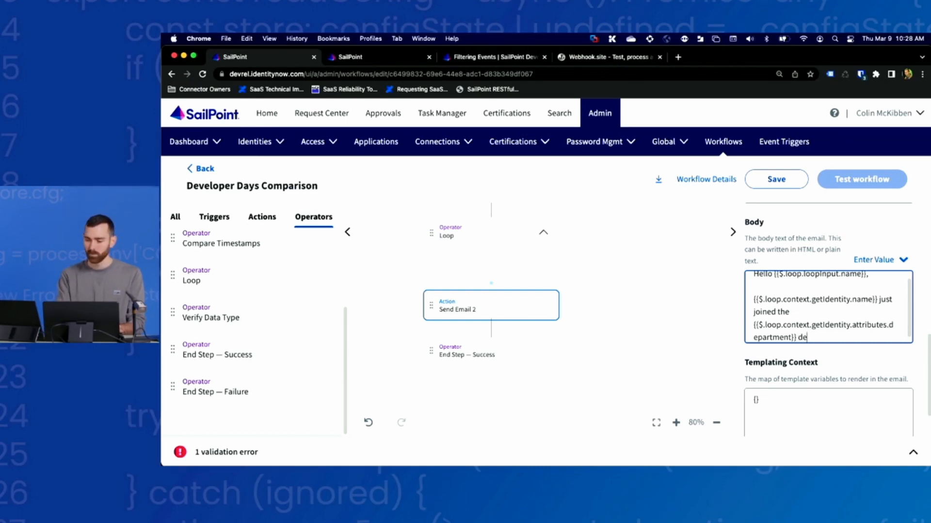
text(partment)
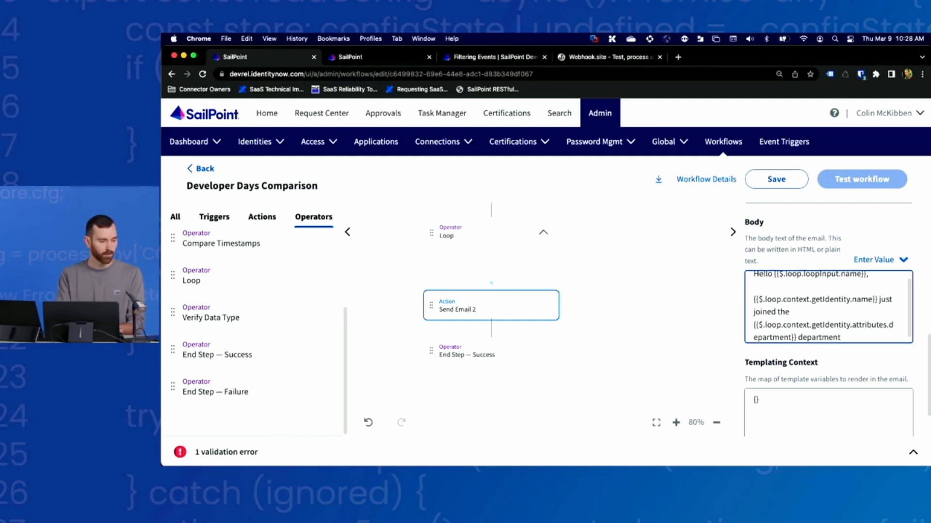
text( and needs a manag)
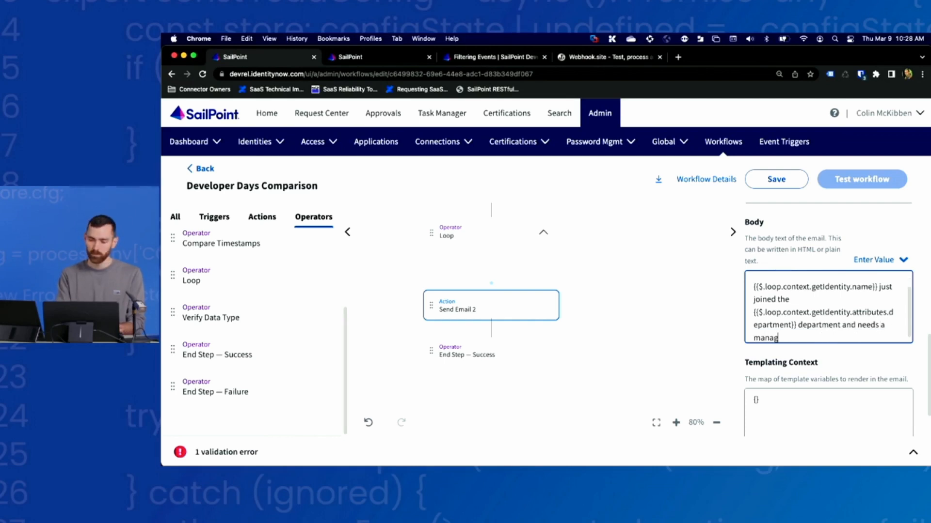
text(er.  Will you accept?)
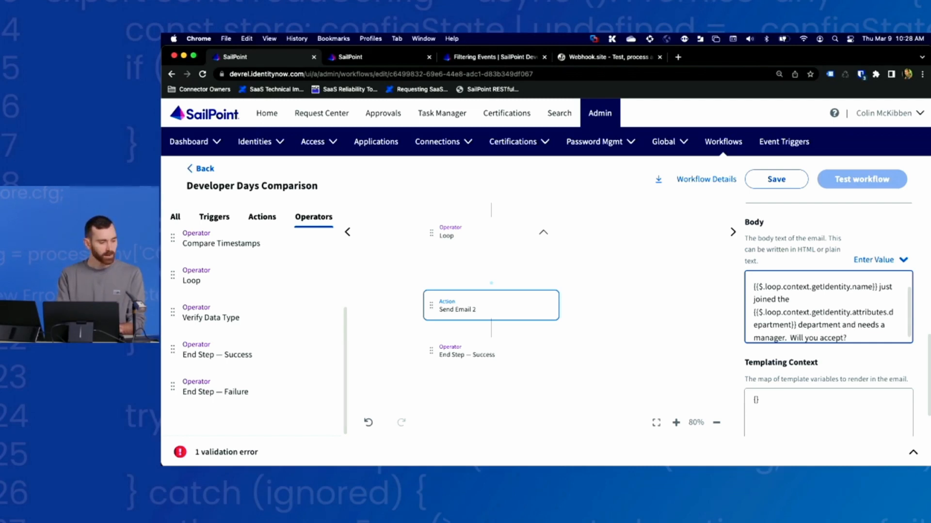
- Add an End Step — Success operator below the Loop operator and connect the loop's output to it
scroll(842, 313, down, 1)
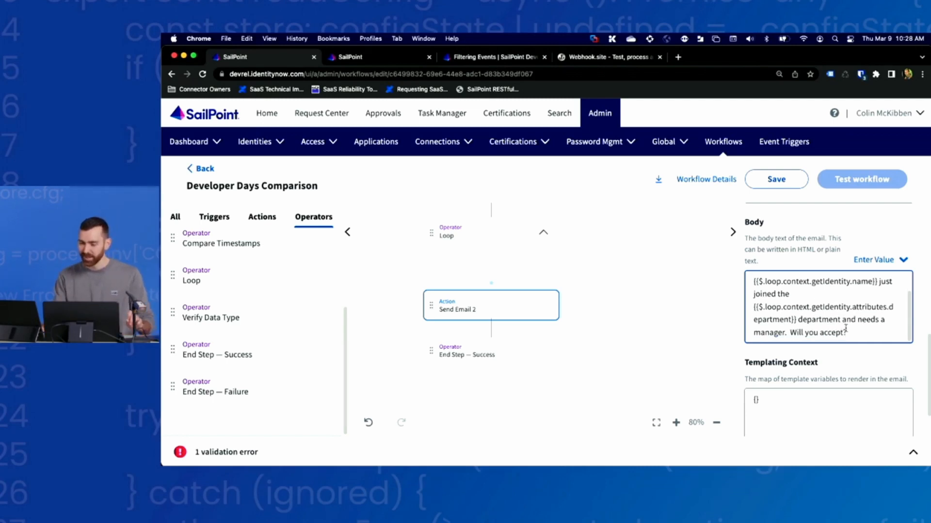
scroll(743, 326, down, 1)
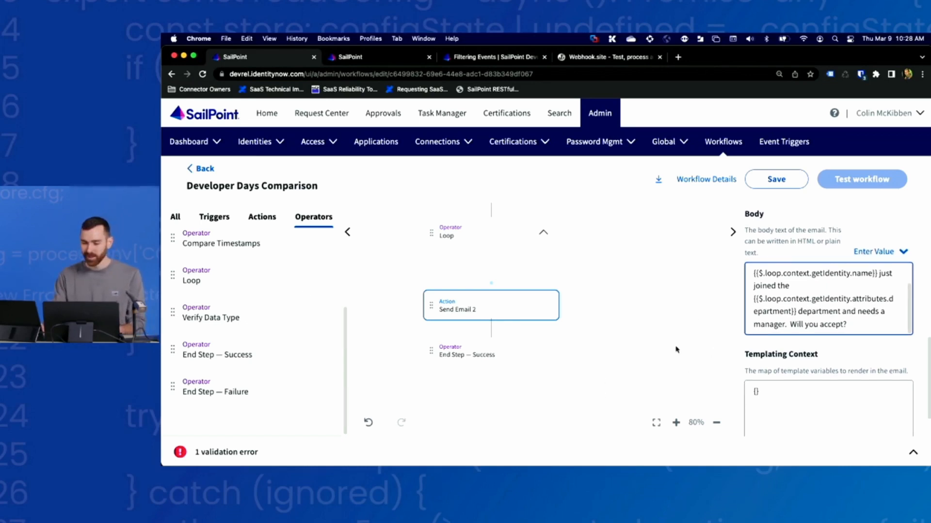
scroll(657, 340, down, 2)
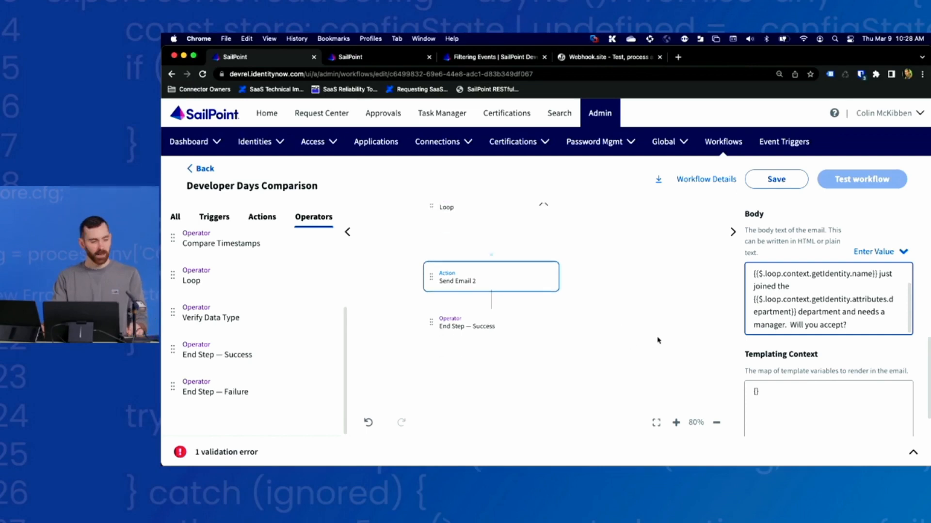
scroll(657, 340, down, 2)
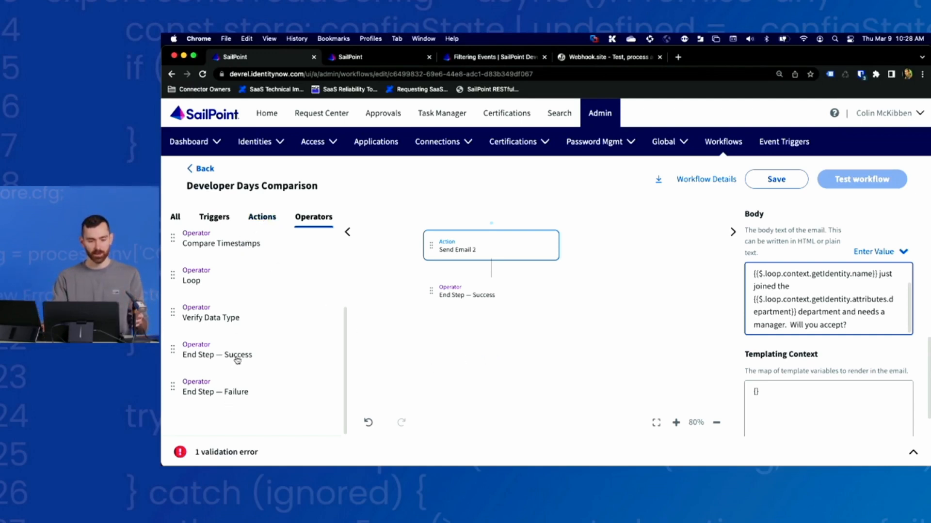
drag(239, 358, 491, 358)
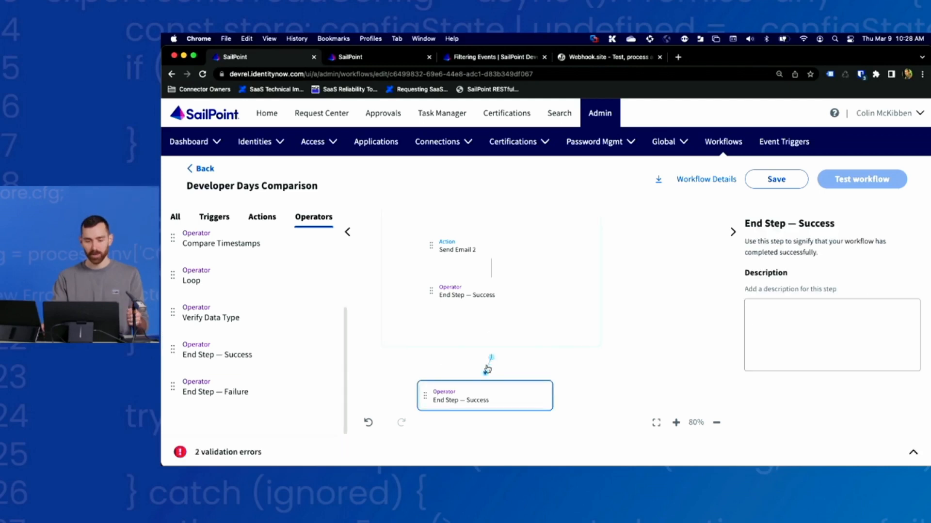
click(491, 367)
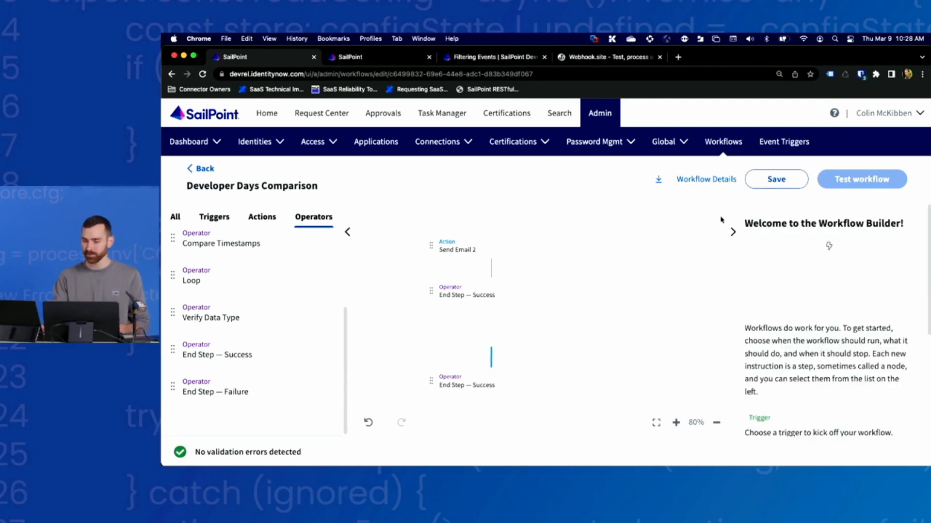
- Open the workflow test setup and replace the identity id in the Workflow Test Input with a valid identity's ID
scroll(669, 339, up, 3)
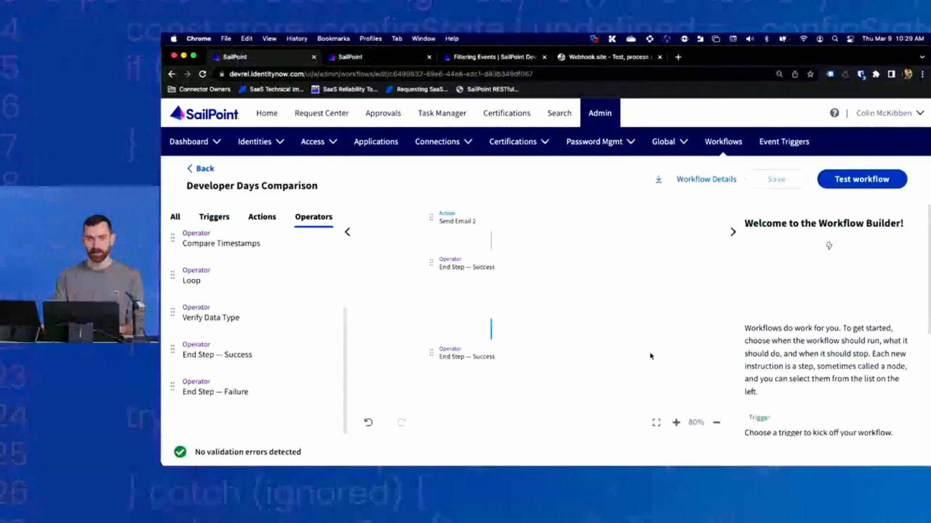
scroll(650, 356, down, 2)
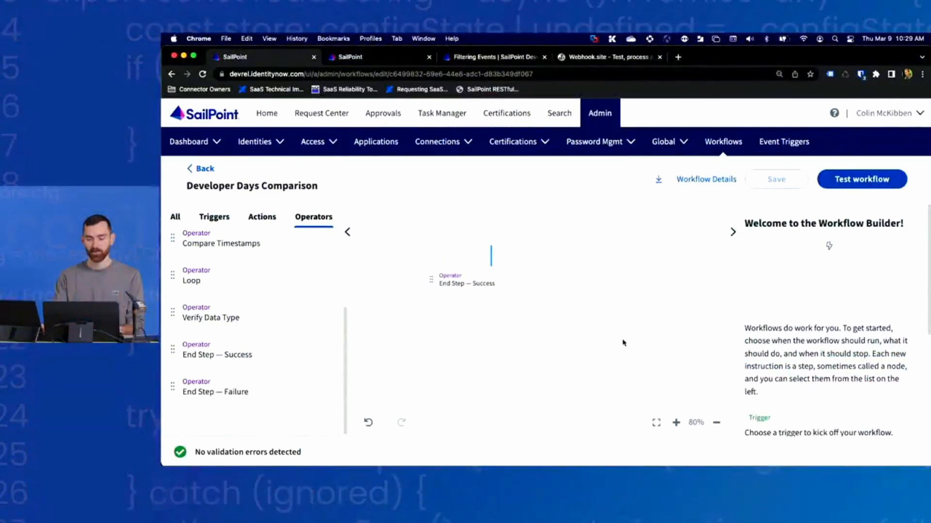
click(859, 180)
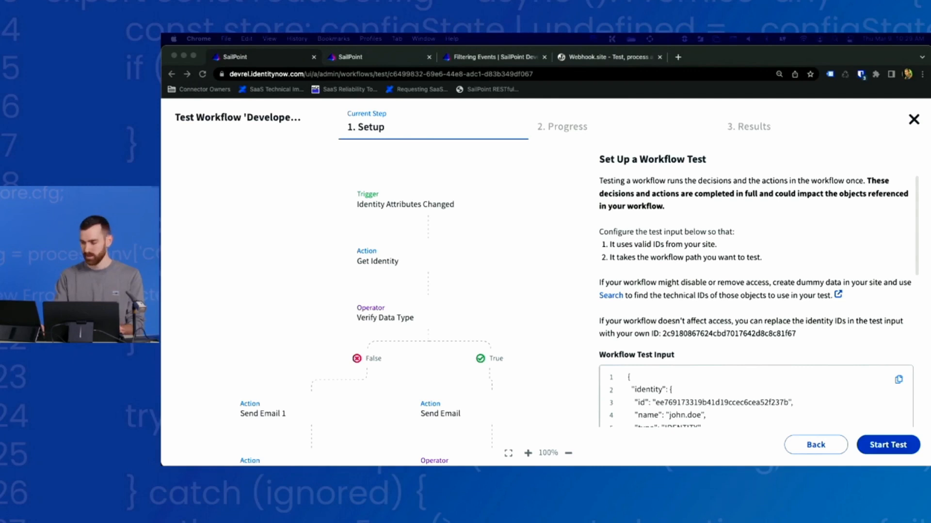
scroll(743, 395, down, 2)
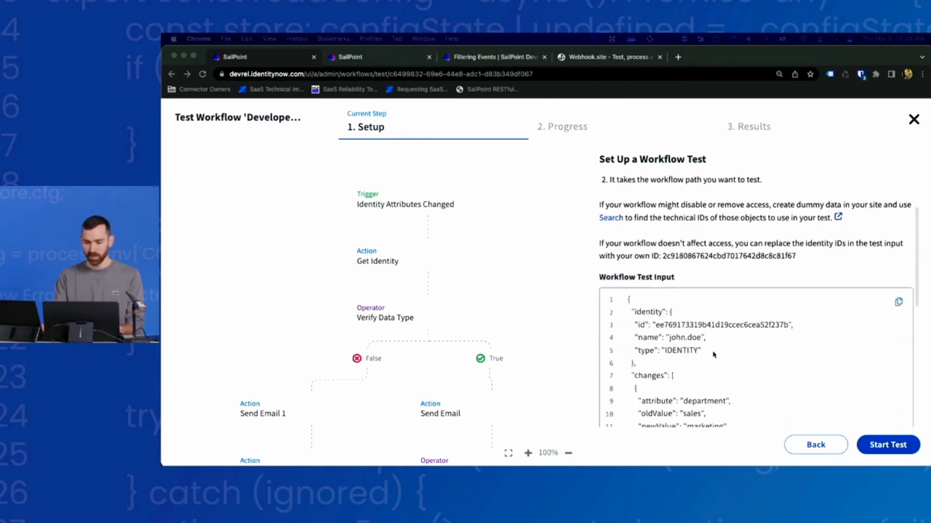
double_click(723, 324)
text(2c918083823c538c018245d81c3f7325)
scroll(798, 354, down, 1)
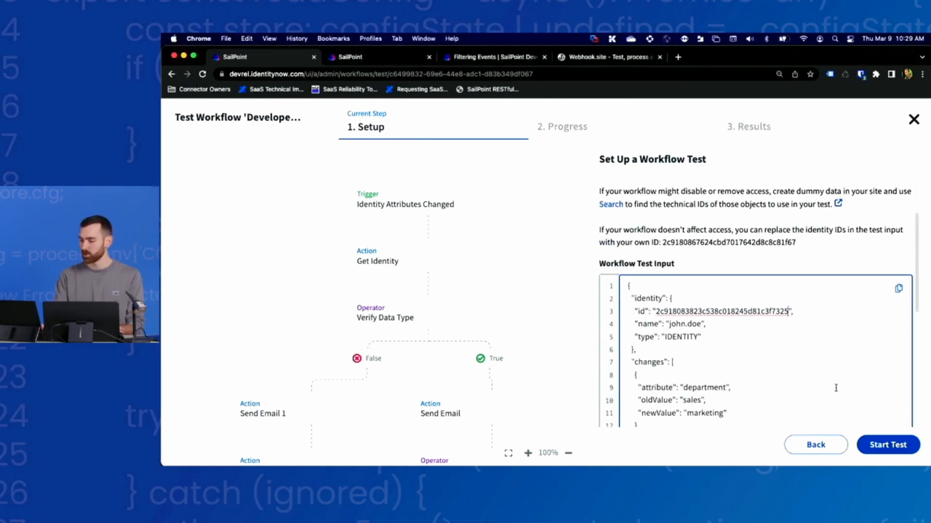
- Run the workflow test with the entered identity ID and check which branch was executed in the workflow diagram
click(888, 445)
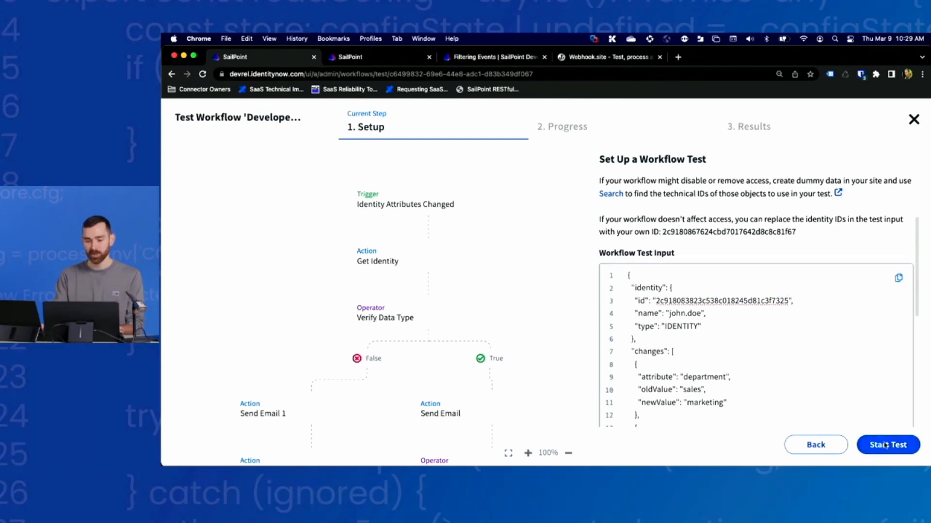
click(634, 329)
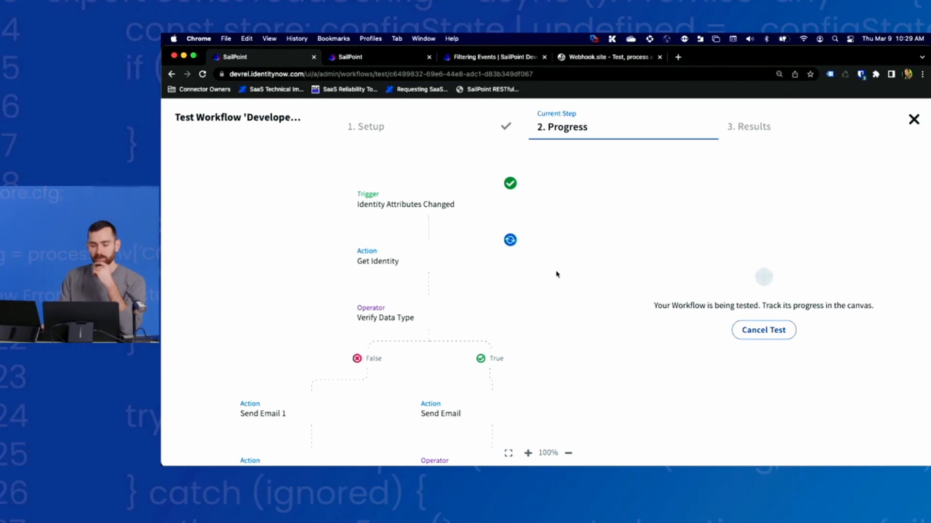
scroll(556, 275, down, 2)
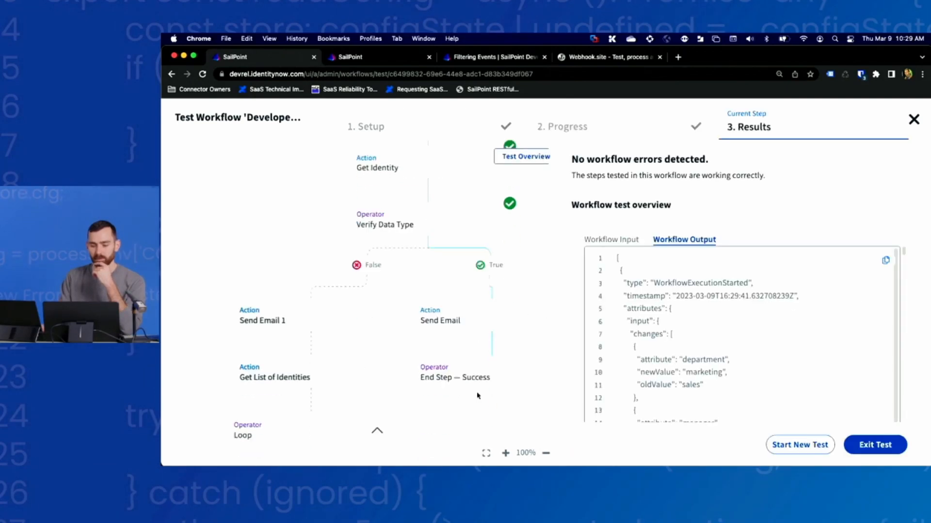
click(547, 454)
click(547, 454)
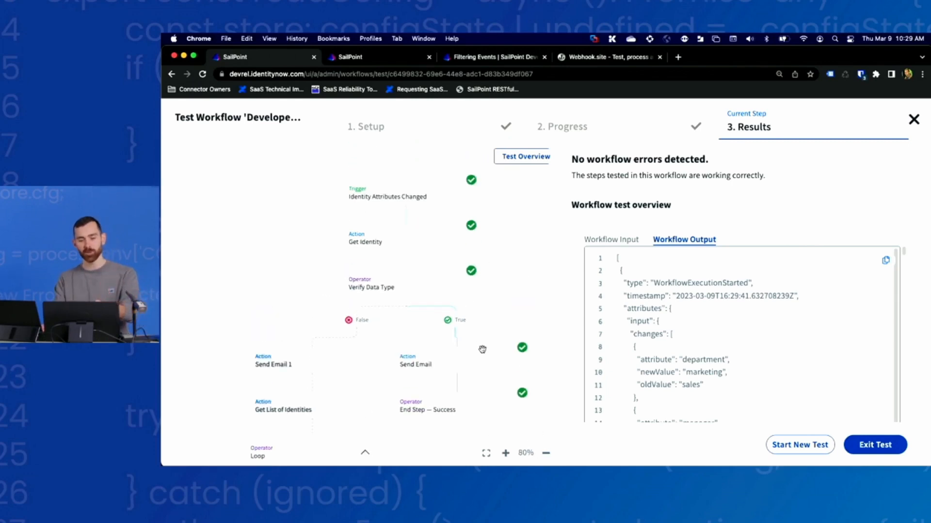
scroll(503, 340, down, 1)
- Switch to Outlook to read the "Welcome to engineering" email sent by the test, and return to the workflow test results in Chrome
key(super+Tab)
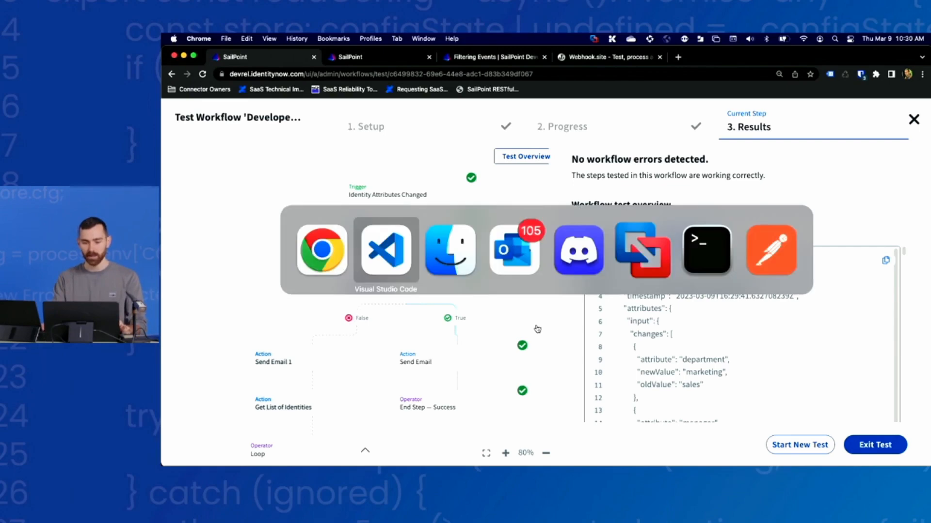
key(super+Tab)
key(super+Tab)
key(super+Tab)
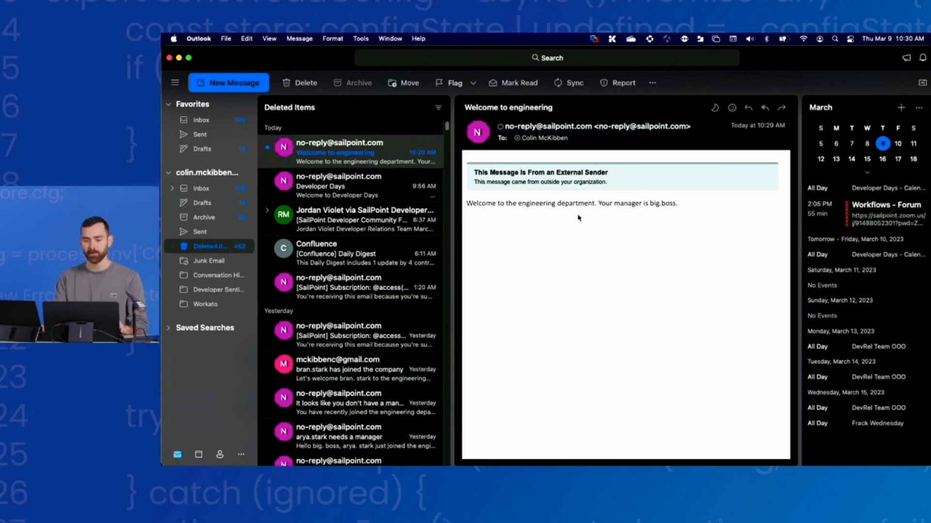
key(super+Tab)
key(super+Tab)
key(super+Tab)
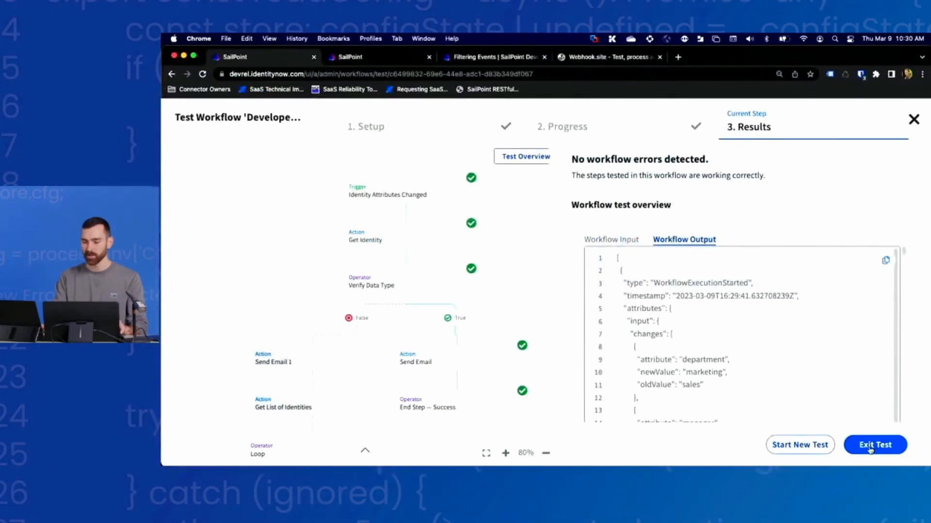
- Set up a new workflow test and replace the identity id in the Workflow Test Input with another identity's ID
click(817, 453)
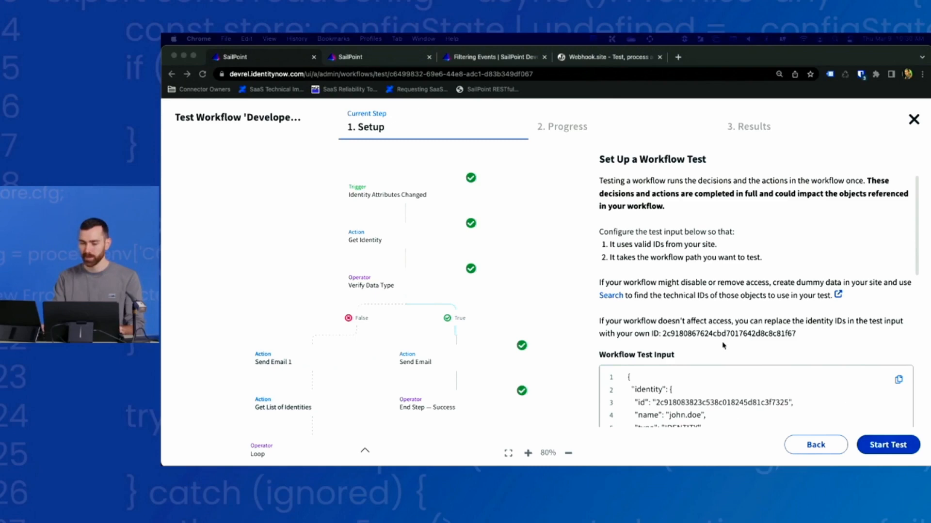
double_click(725, 405)
text(a0b2cb237913404d92e217c2a683b4b9)
scroll(741, 366, down, 1)
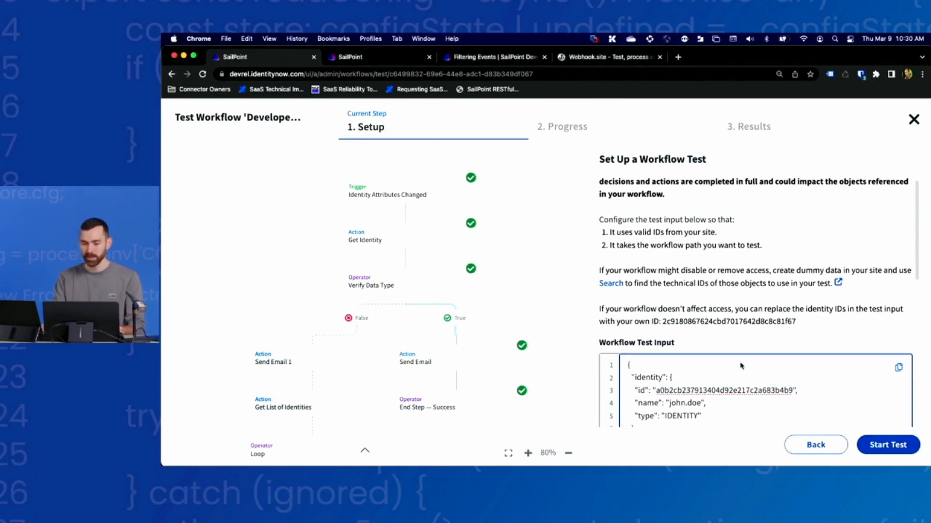
- Try twice to run the workflow test with the second identity's ID, dismissing each error
click(896, 449)
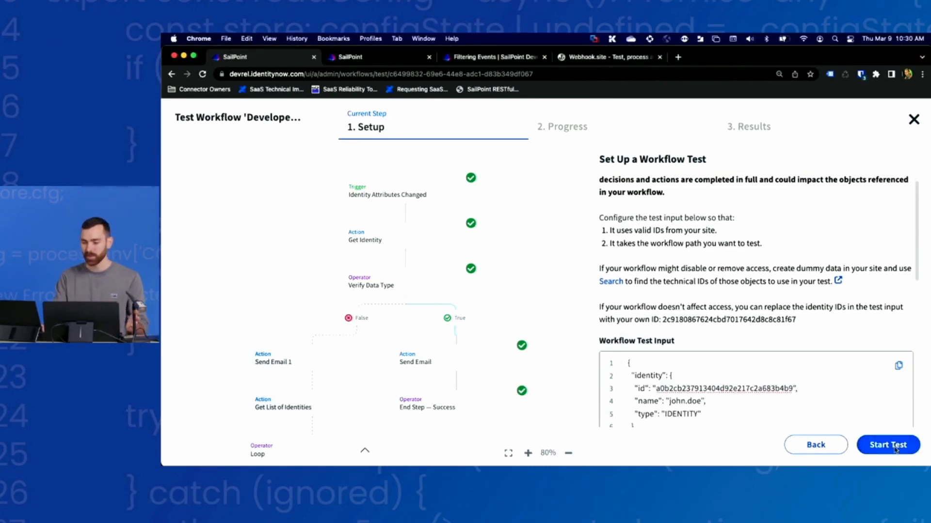
click(896, 448)
click(623, 330)
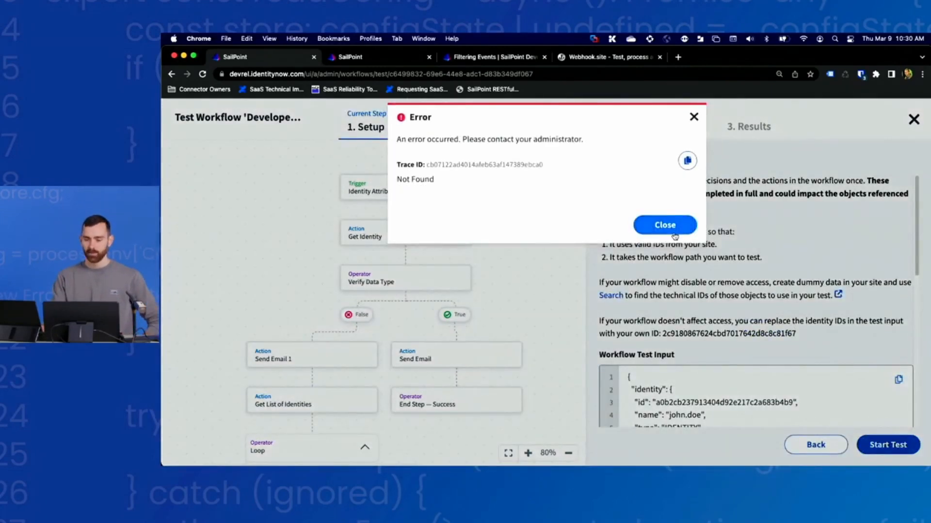
click(675, 224)
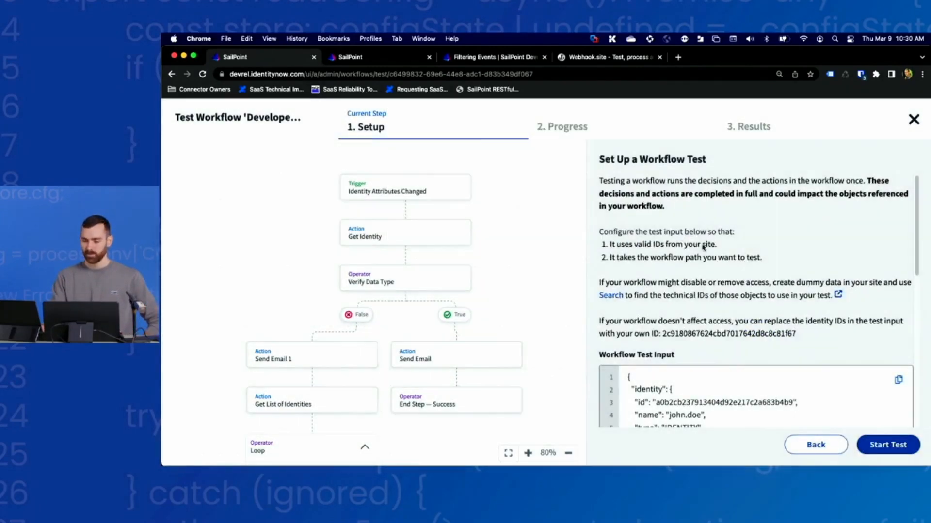
click(889, 445)
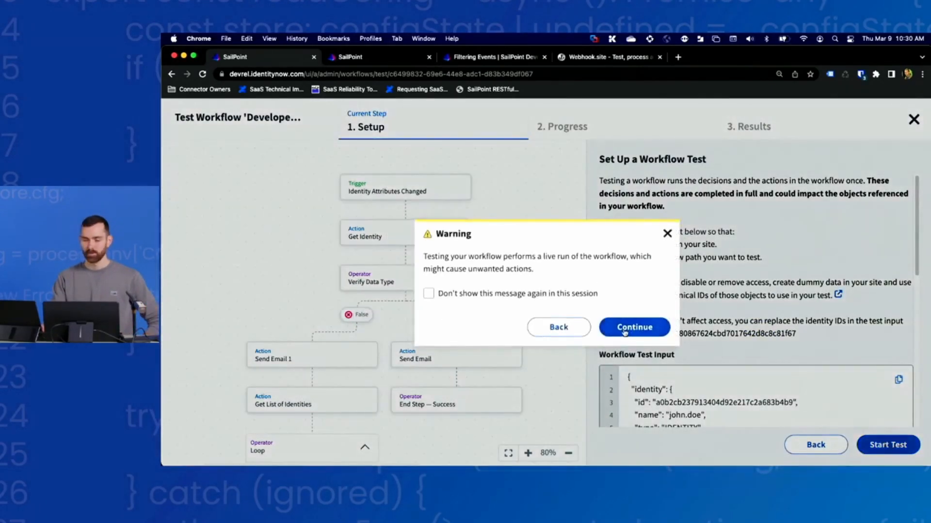
click(630, 329)
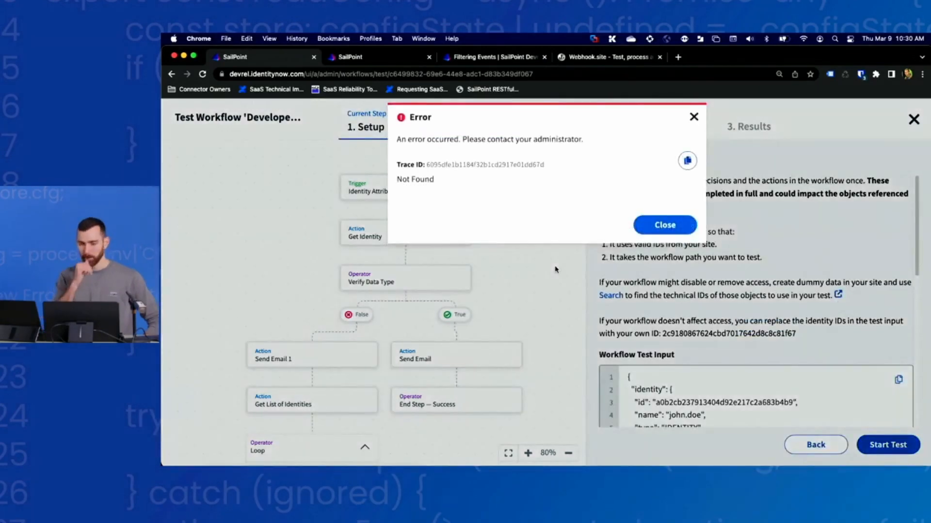
click(671, 222)
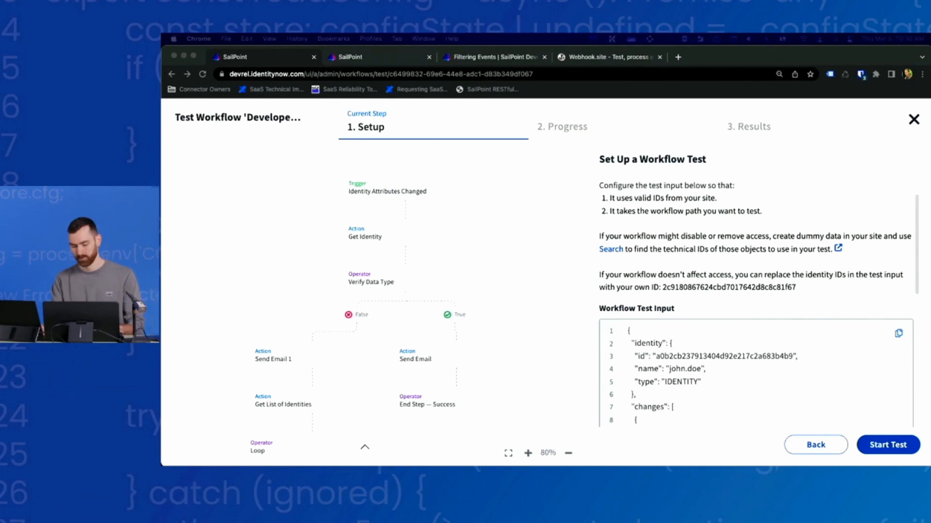
- Enter the second identity's ID again in the Workflow Test Input and try to run the test
click(708, 360)
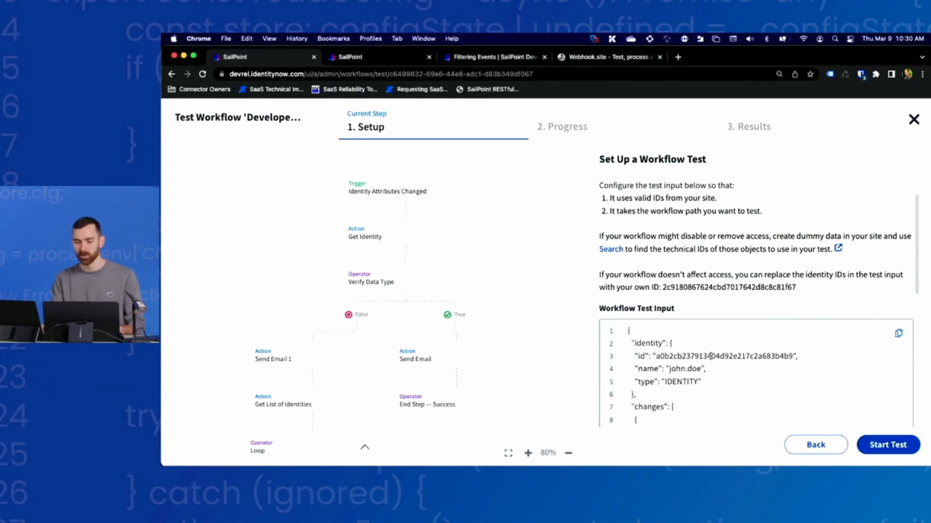
double_click(710, 358)
text(a0b2cb237913404d92e217c2a683b4b9)
click(879, 447)
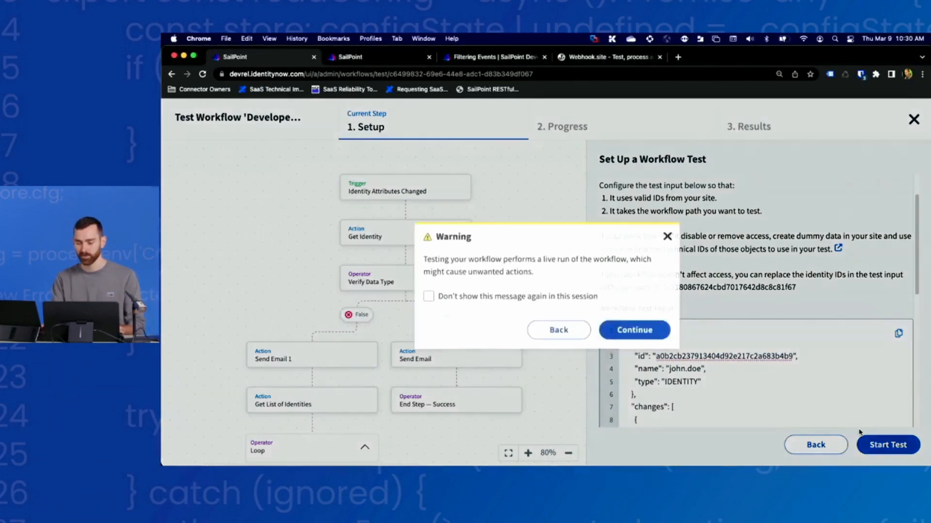
click(653, 331)
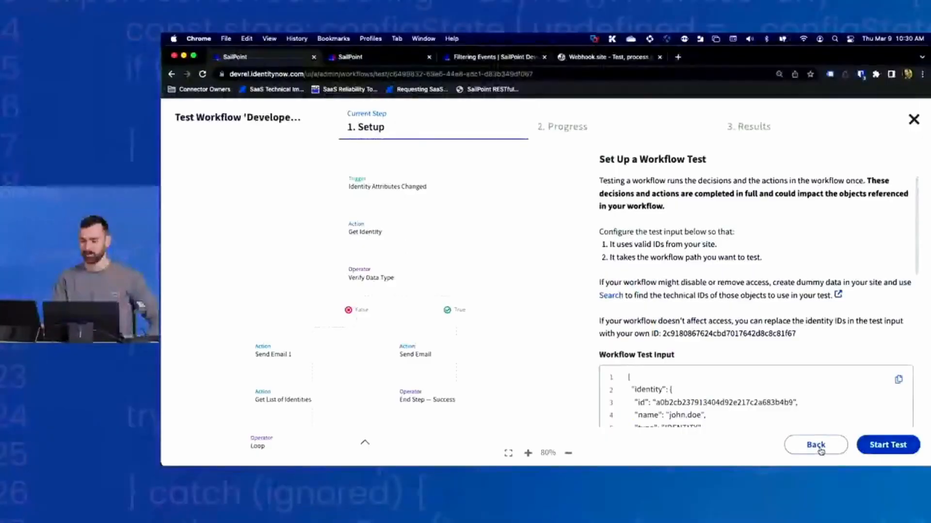
- Go back to the Developer Days Comparison workflow, reopen its test setup and replace the identity id with the second identity's ID
click(819, 449)
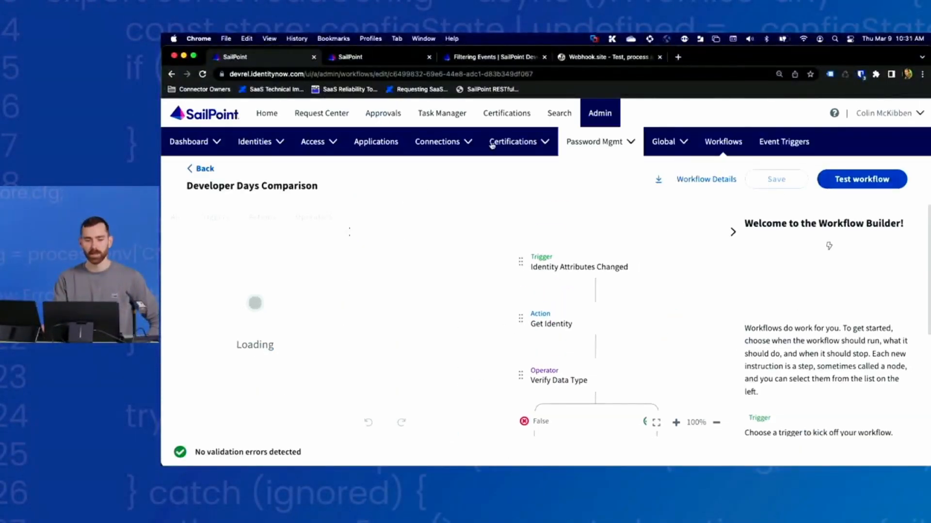
click(848, 180)
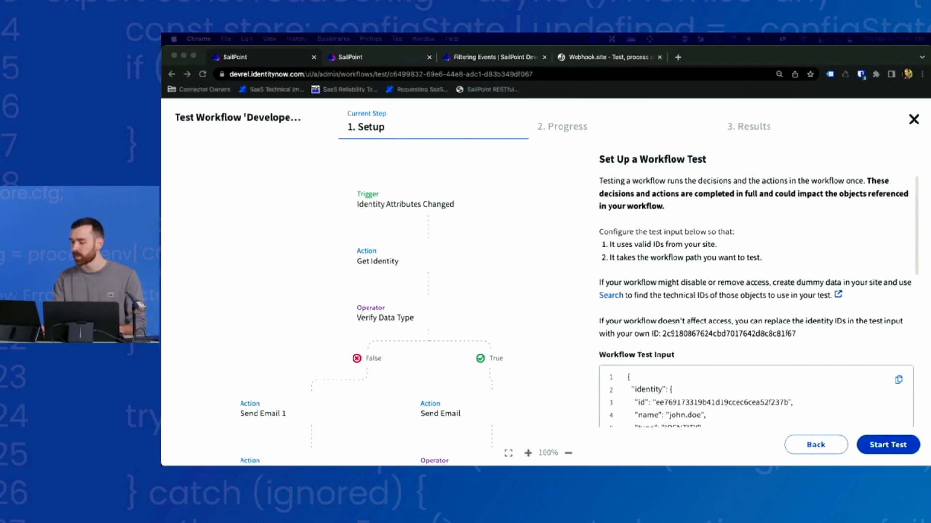
double_click(706, 403)
text(a0b2cb237913404d92e217c2a683b4b9)
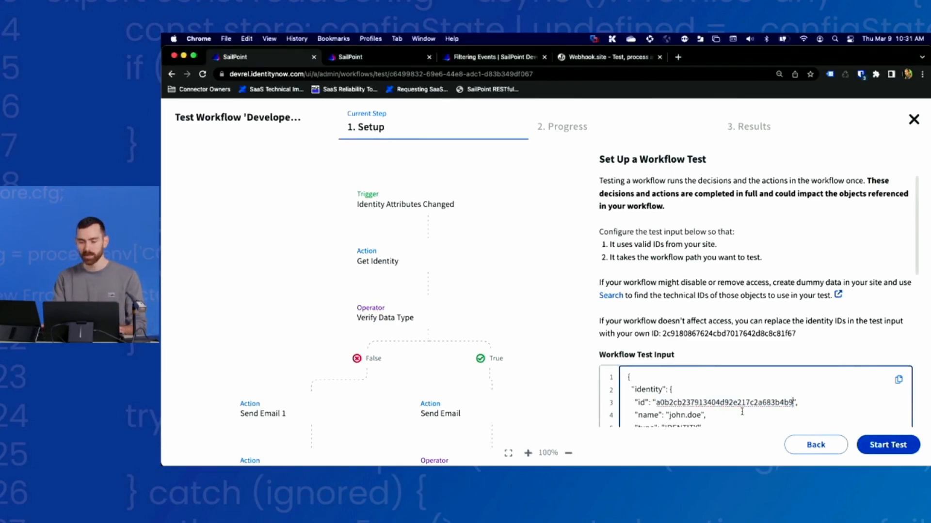
- Run the workflow test for the second identity, dismissing the error and starting the test once more
click(872, 441)
click(649, 332)
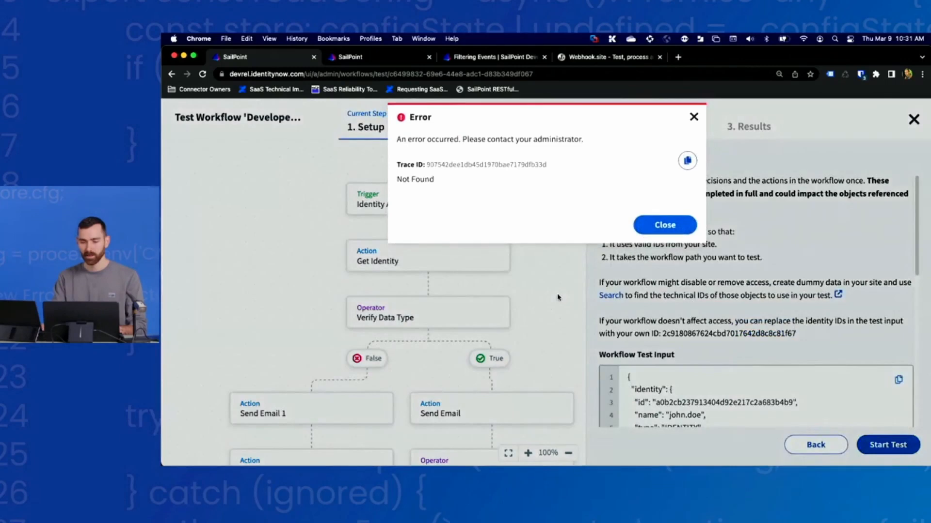
click(664, 225)
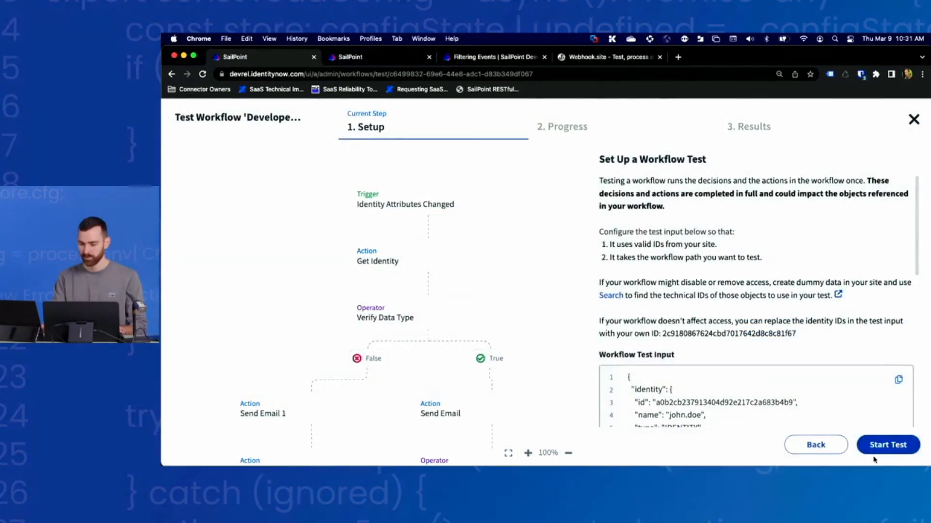
click(888, 444)
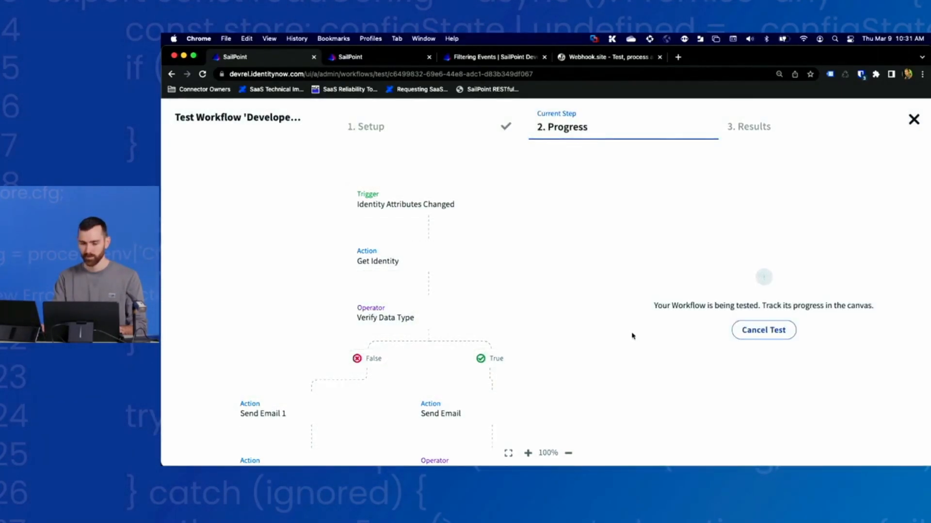
- Follow the running test through the Verify Data Type branches, Send Email 1, Get List of Identities, the Loop and Send Email 2
scroll(550, 320, down, 1)
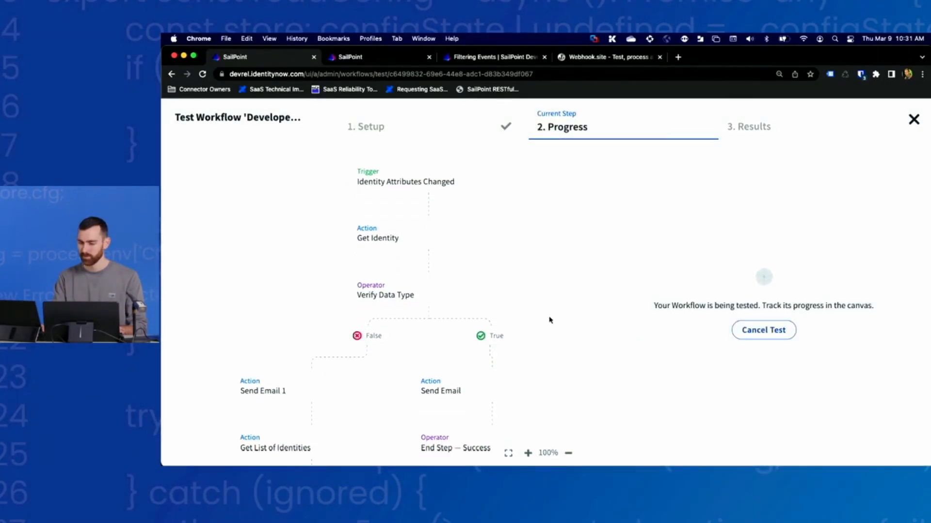
scroll(550, 320, up, 1)
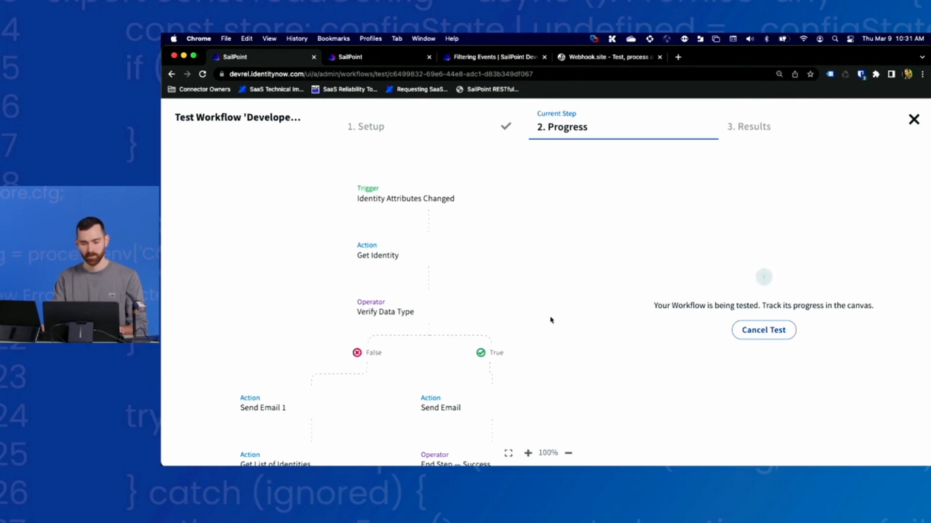
scroll(550, 321, down, 1)
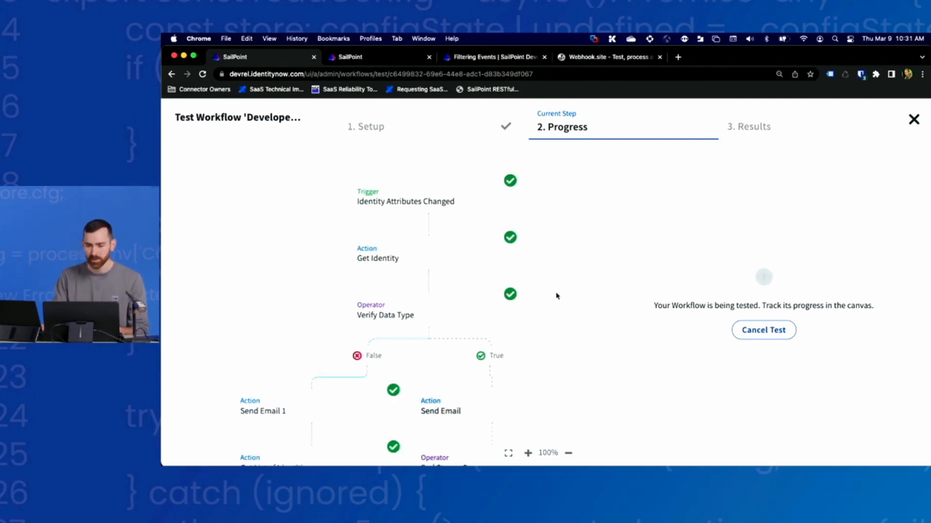
scroll(557, 308, down, 2)
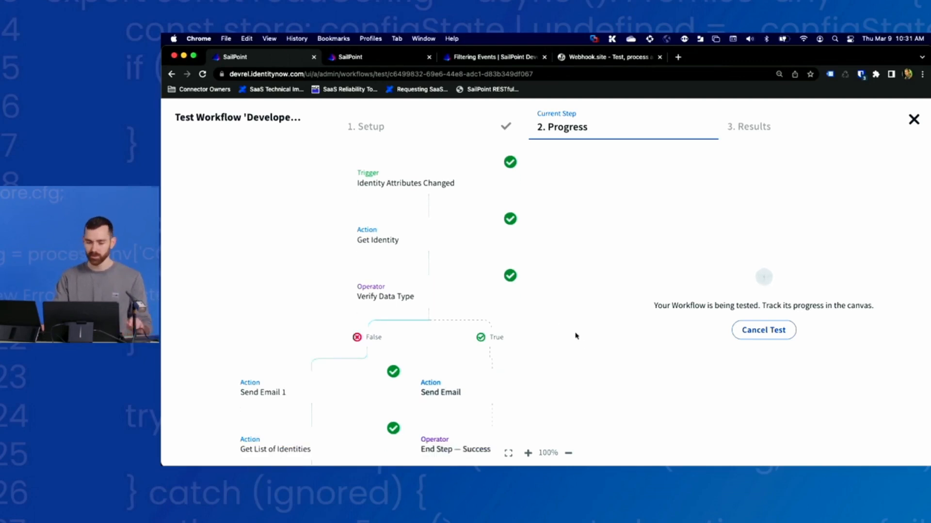
scroll(571, 301, up, 1)
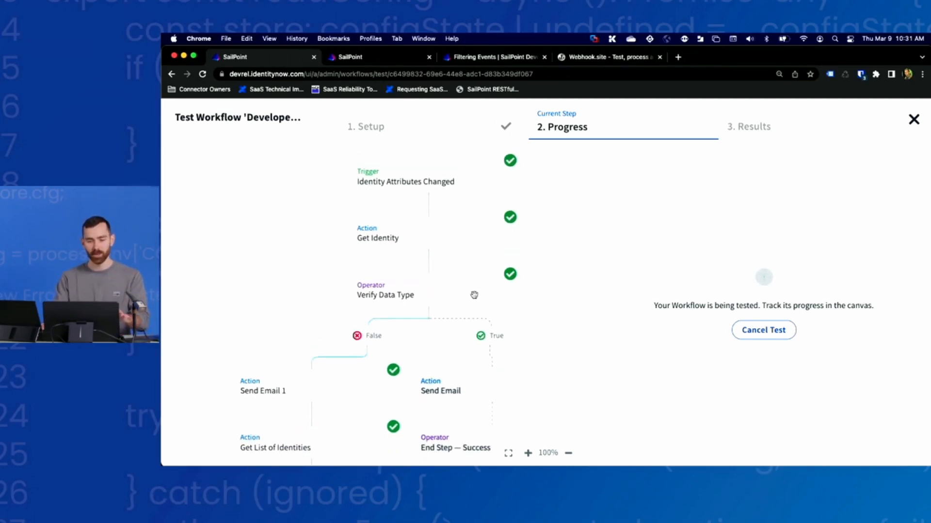
scroll(474, 303, down, 1)
scroll(402, 299, down, 10)
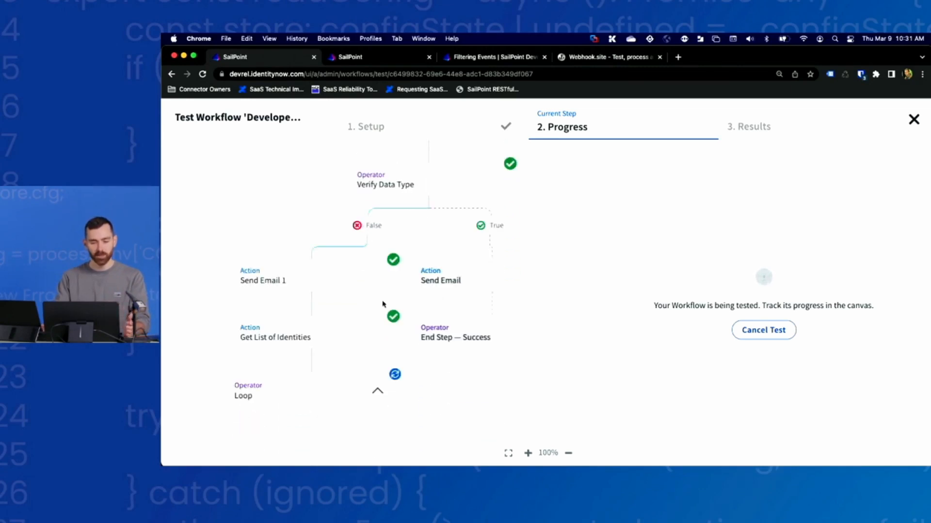
scroll(502, 309, down, 1)
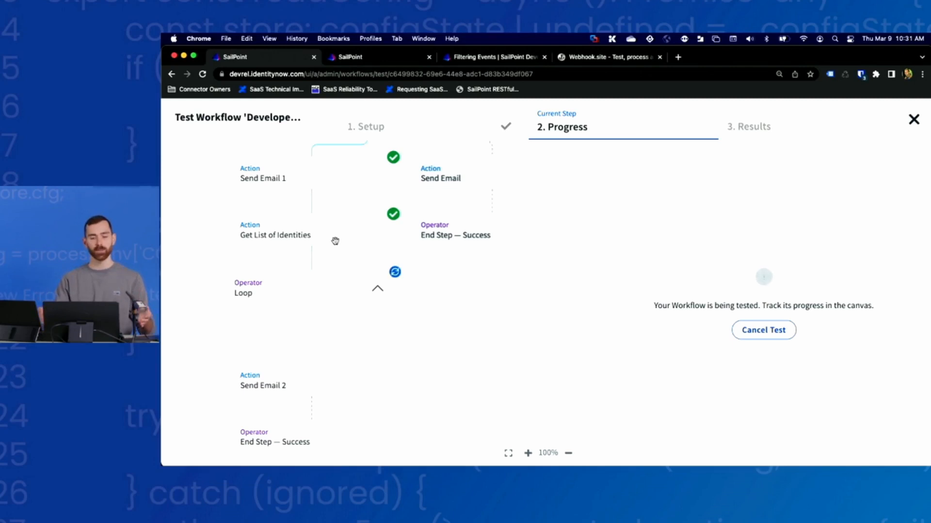
scroll(491, 321, down, 3)
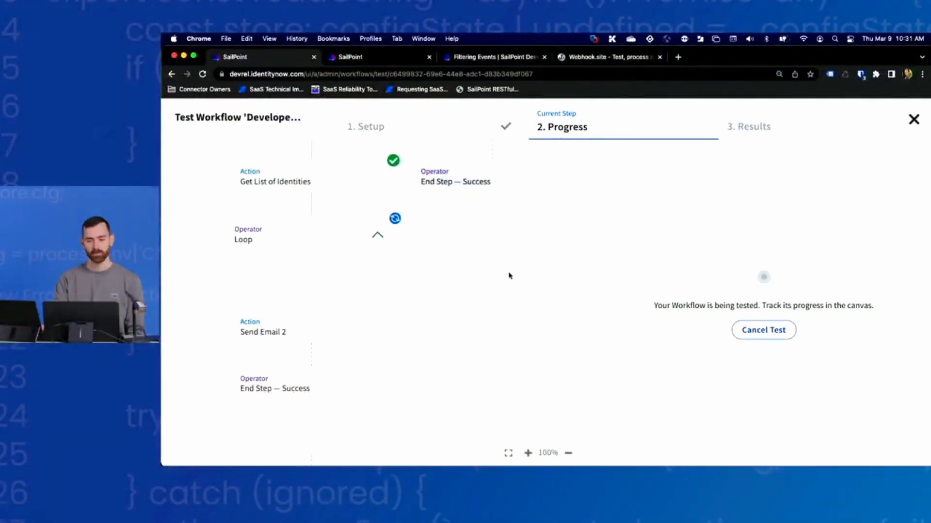
scroll(510, 277, down, 1)
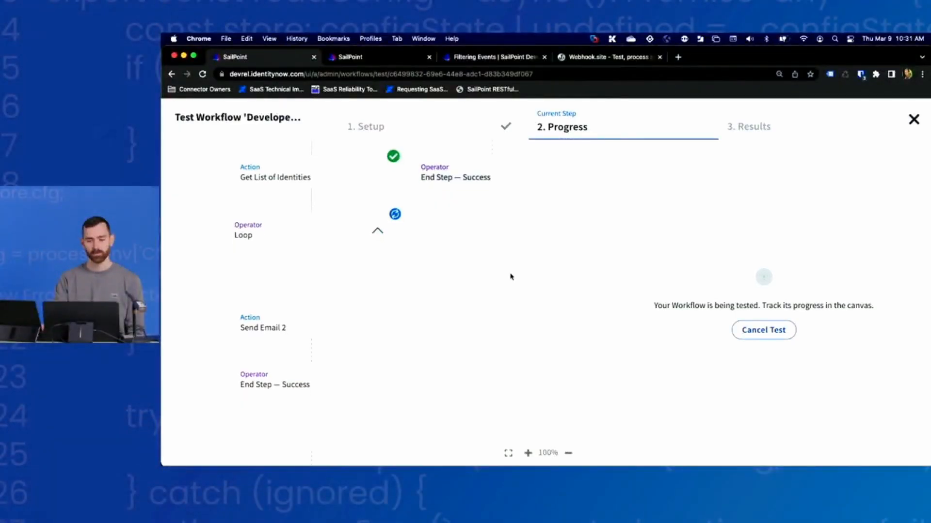
scroll(510, 276, down, 3)
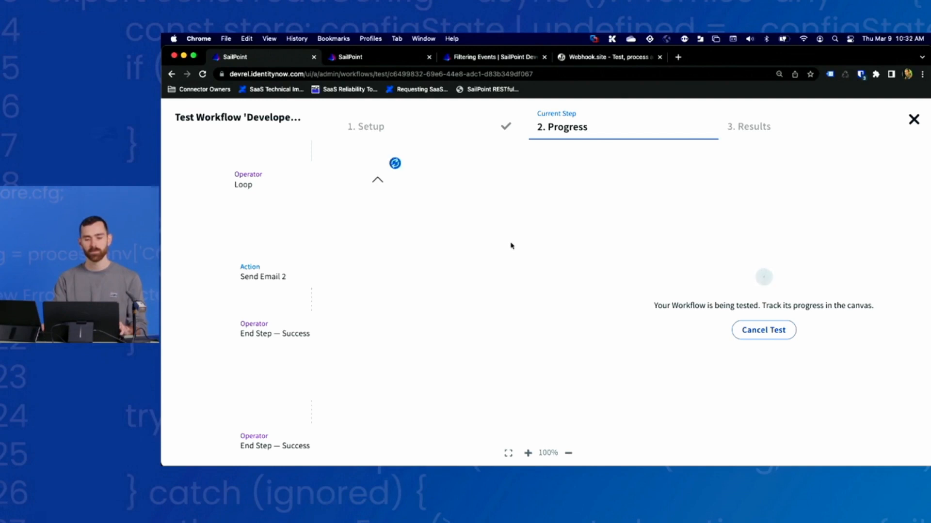
scroll(510, 246, up, 1)
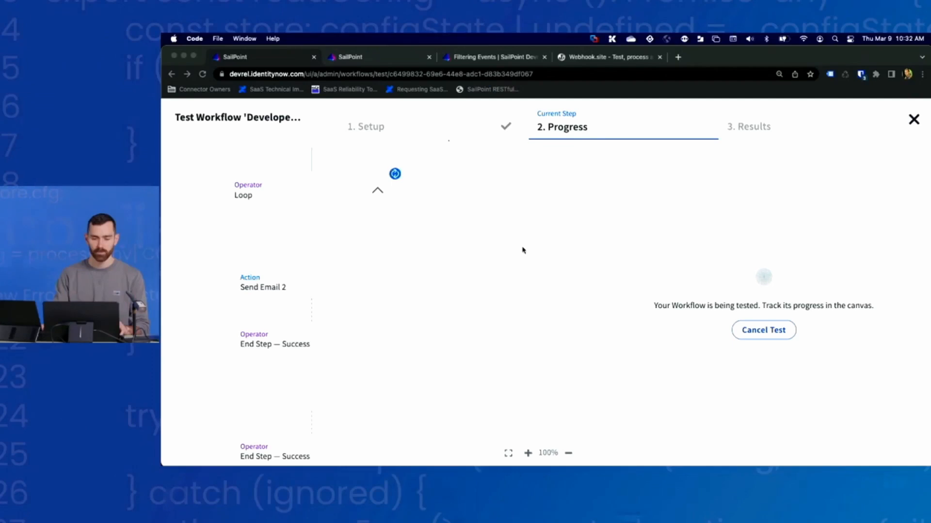
- Switch to Outlook, open the newest "needs a manager" email in Deleted Items, and return to the running workflow test in Chrome
key(super+Tab)
key(super+Tab)
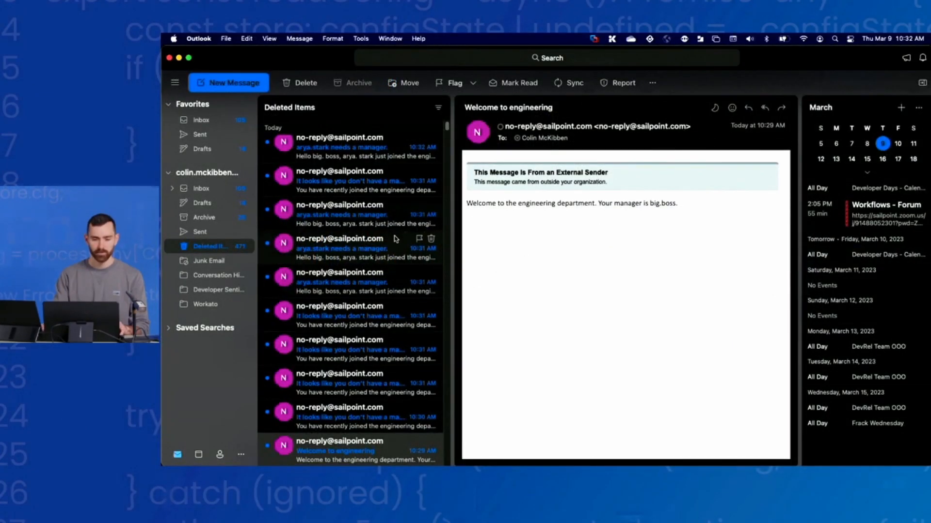
scroll(355, 262, down, 2)
scroll(354, 261, up, 2)
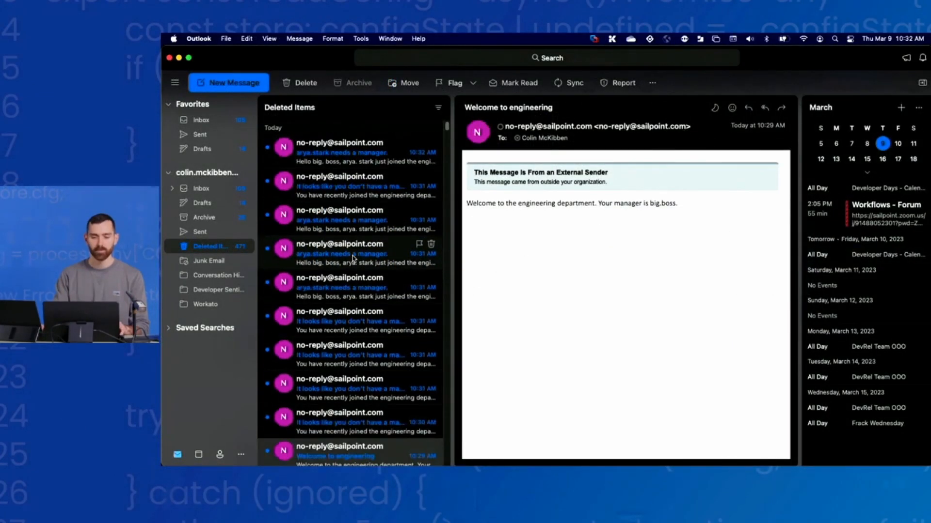
click(378, 151)
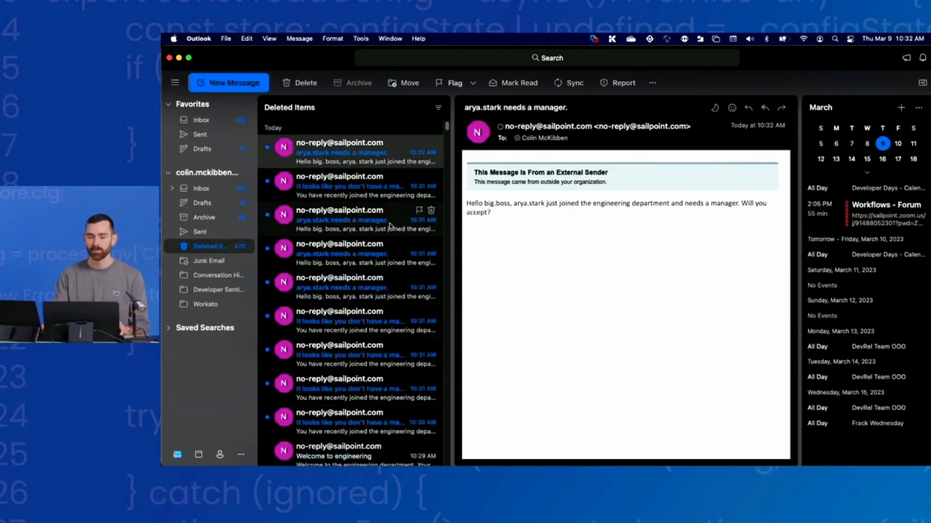
key(super+Tab)
key(super+Tab)
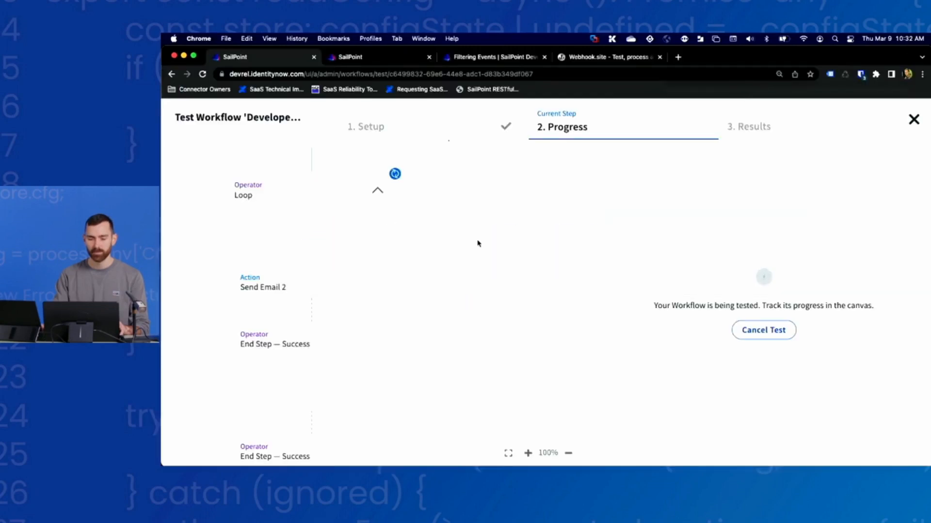
- Go back to the email in Outlook and examine the identity in its subject and the request in its body
key(super+Tab)
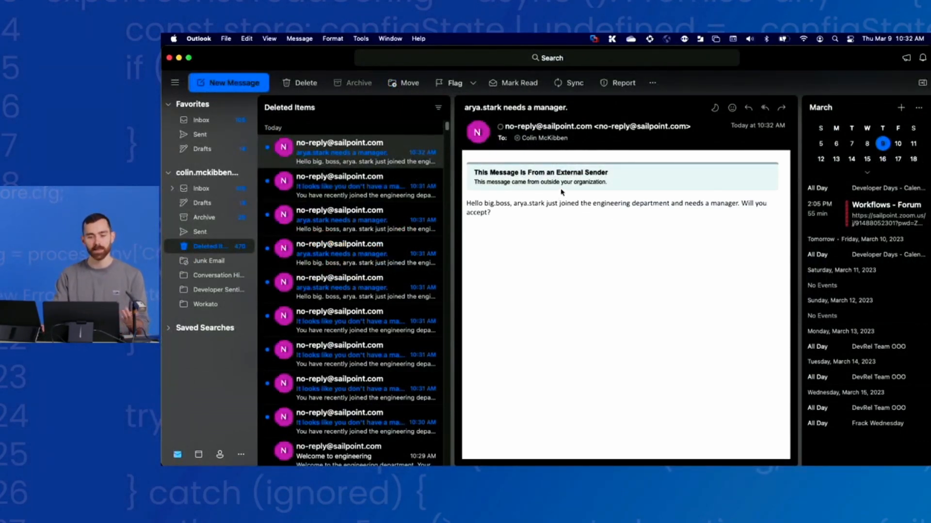
drag(463, 107, 503, 110)
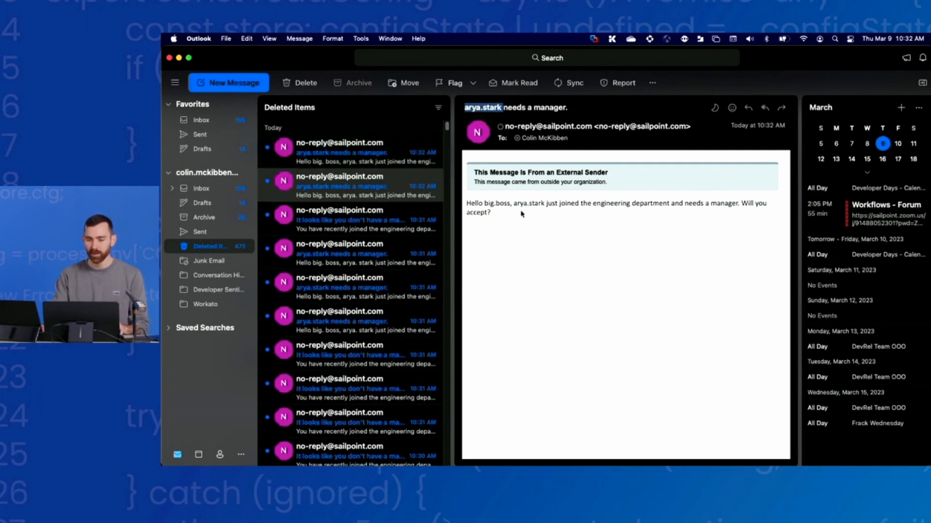
drag(545, 204, 604, 209)
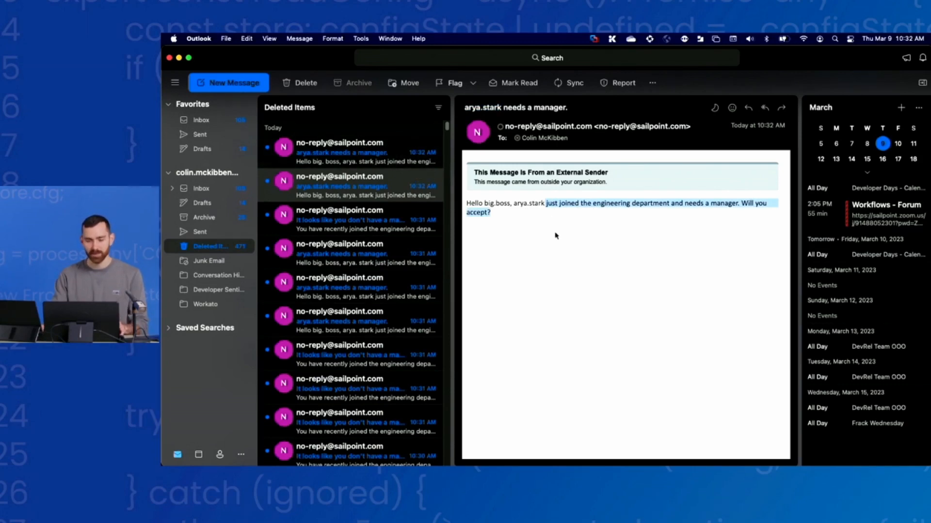
- Return to Chrome, check the Loop and end step results of the workflow test, and exit the test
key(super+Tab)
scroll(512, 267, down, 1)
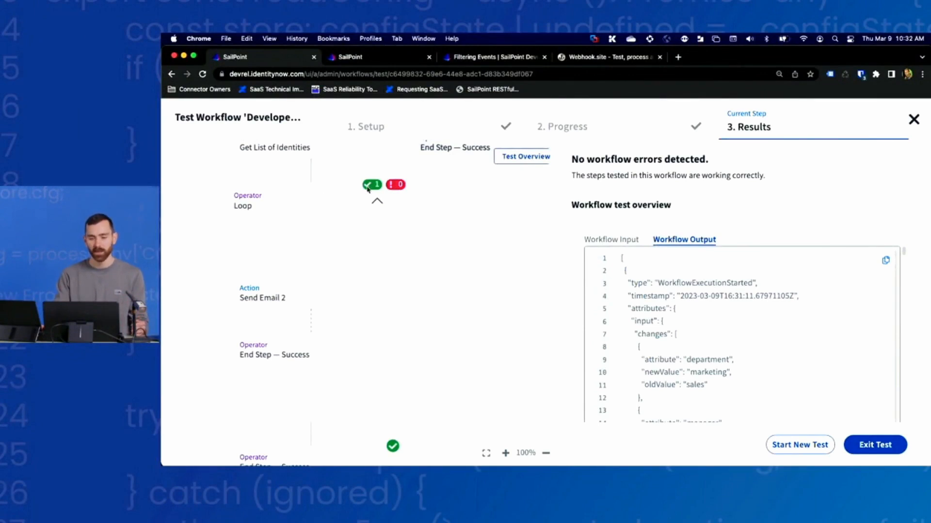
scroll(372, 191, down, 1)
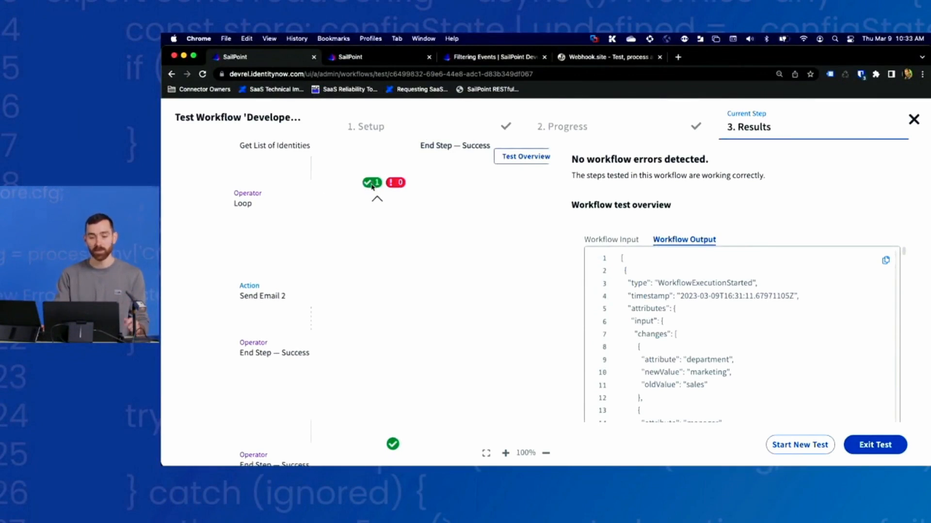
scroll(512, 295, down, 3)
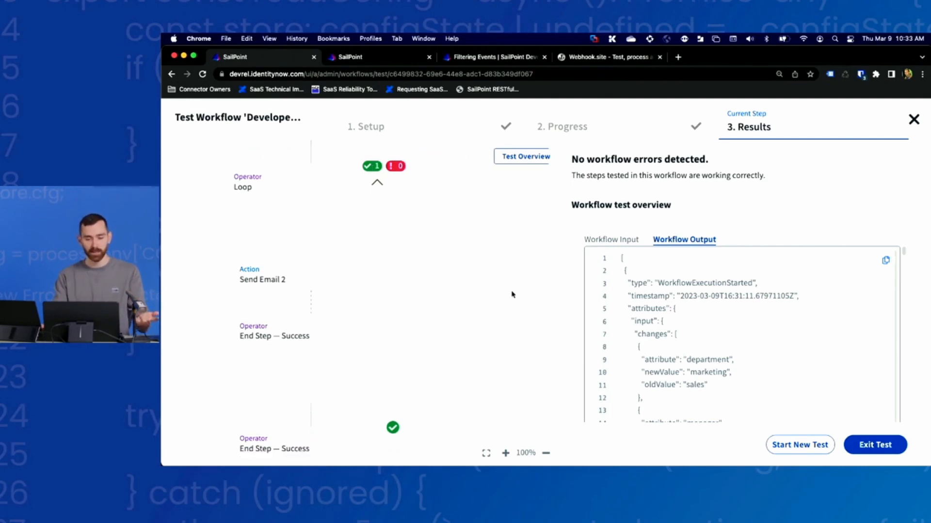
scroll(512, 293, down, 1)
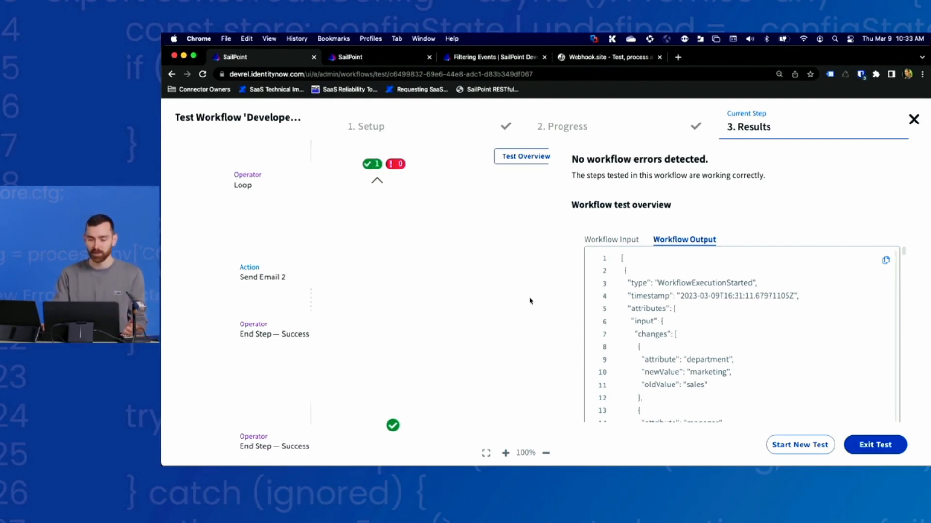
click(883, 445)
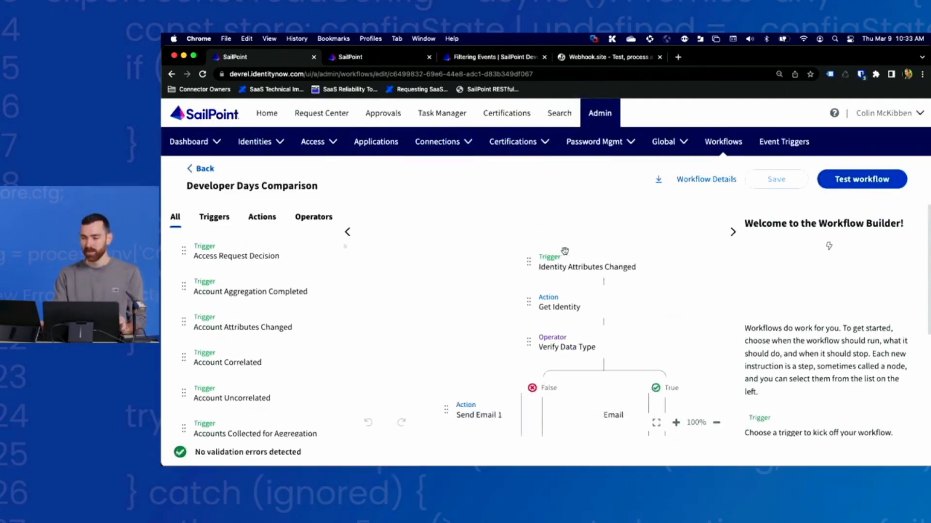